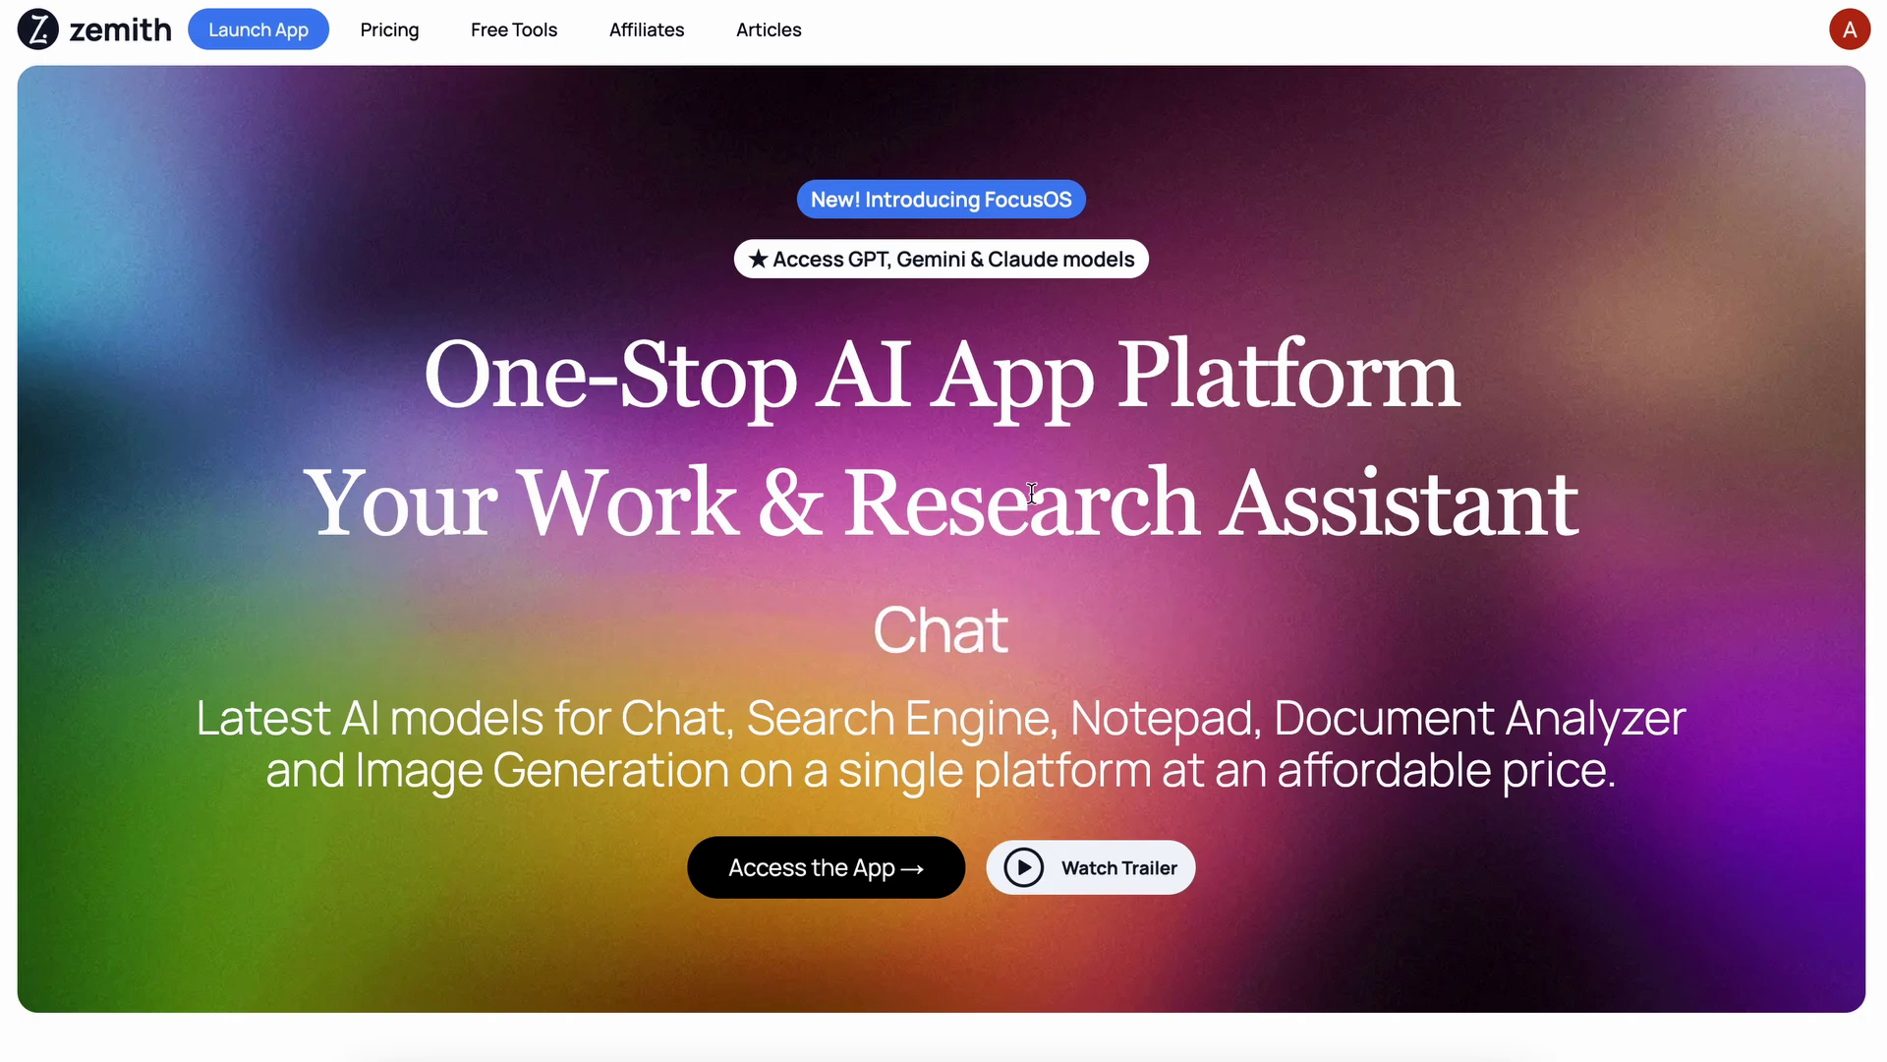
Highlight 'FocusOS' in the announcement, then scroll down through the feature sections toward Pricing.
{"action": "double_click", "coordinate": [1016, 198]}
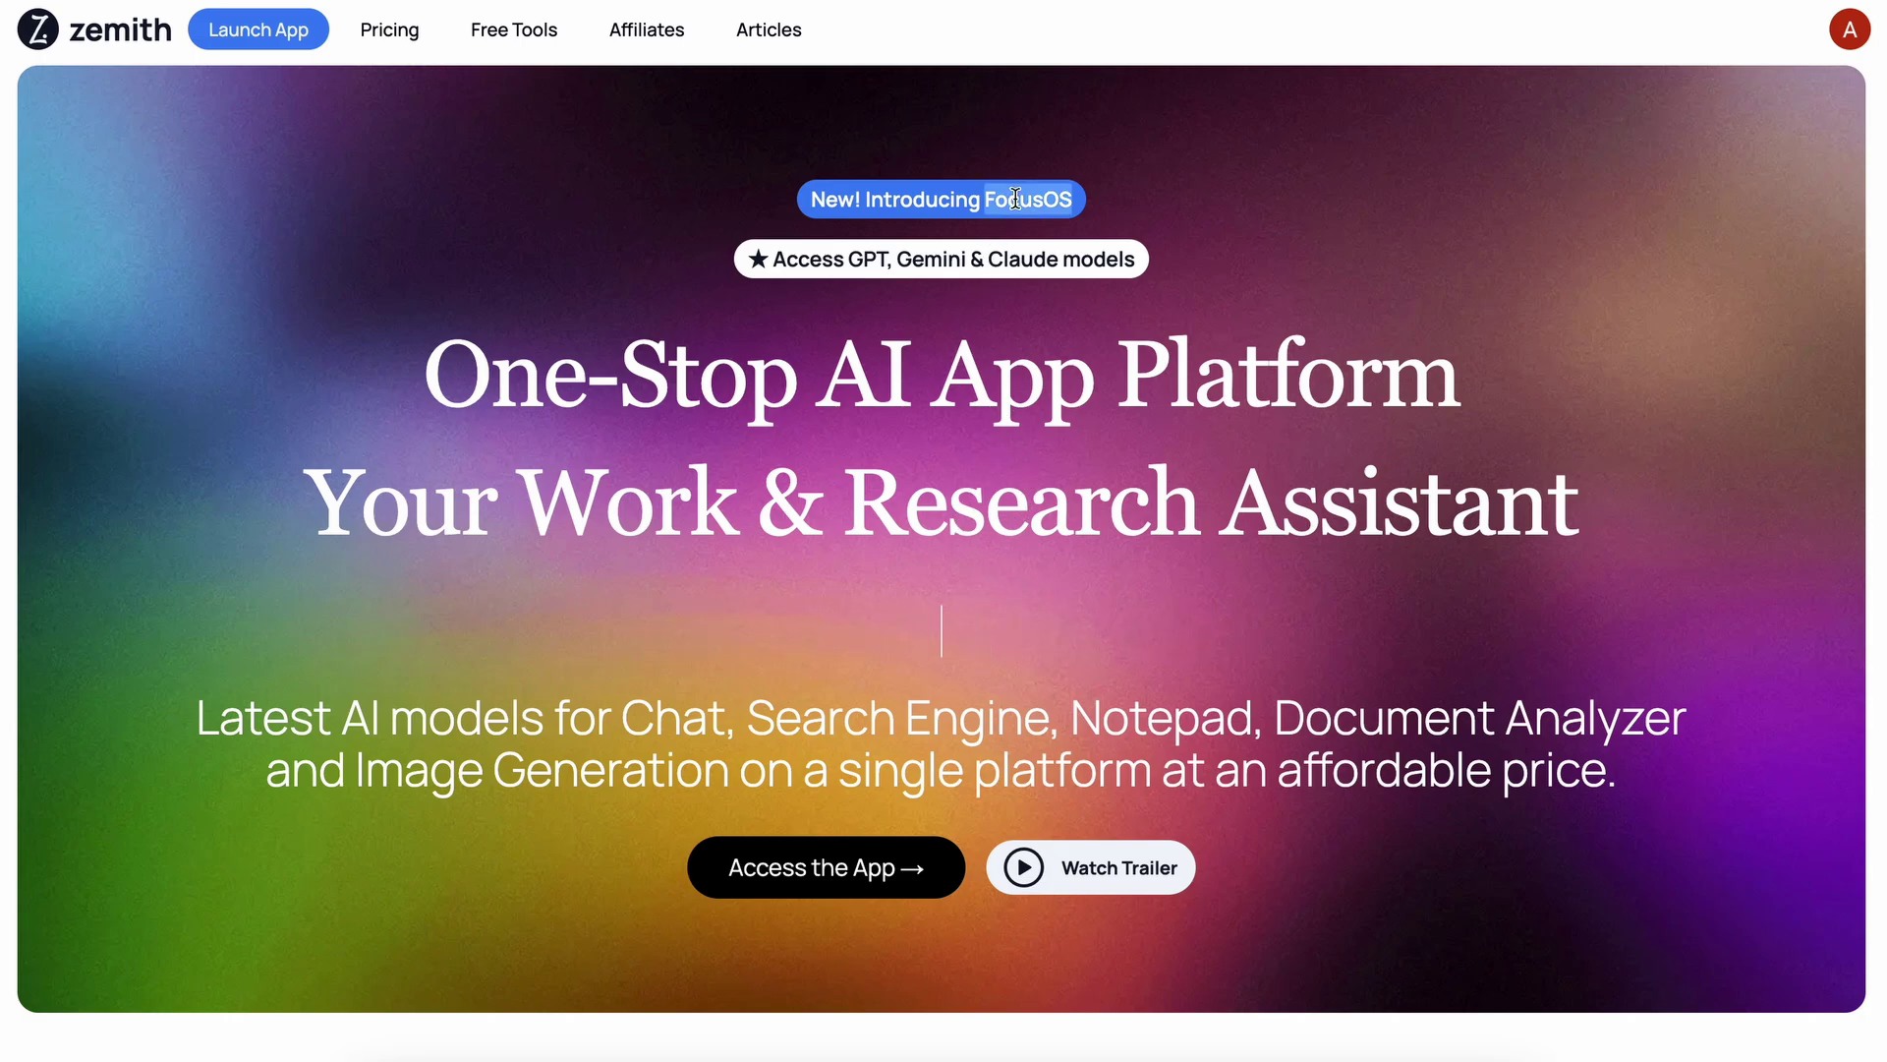
{"action": "left_click", "coordinate": [1118, 218]}
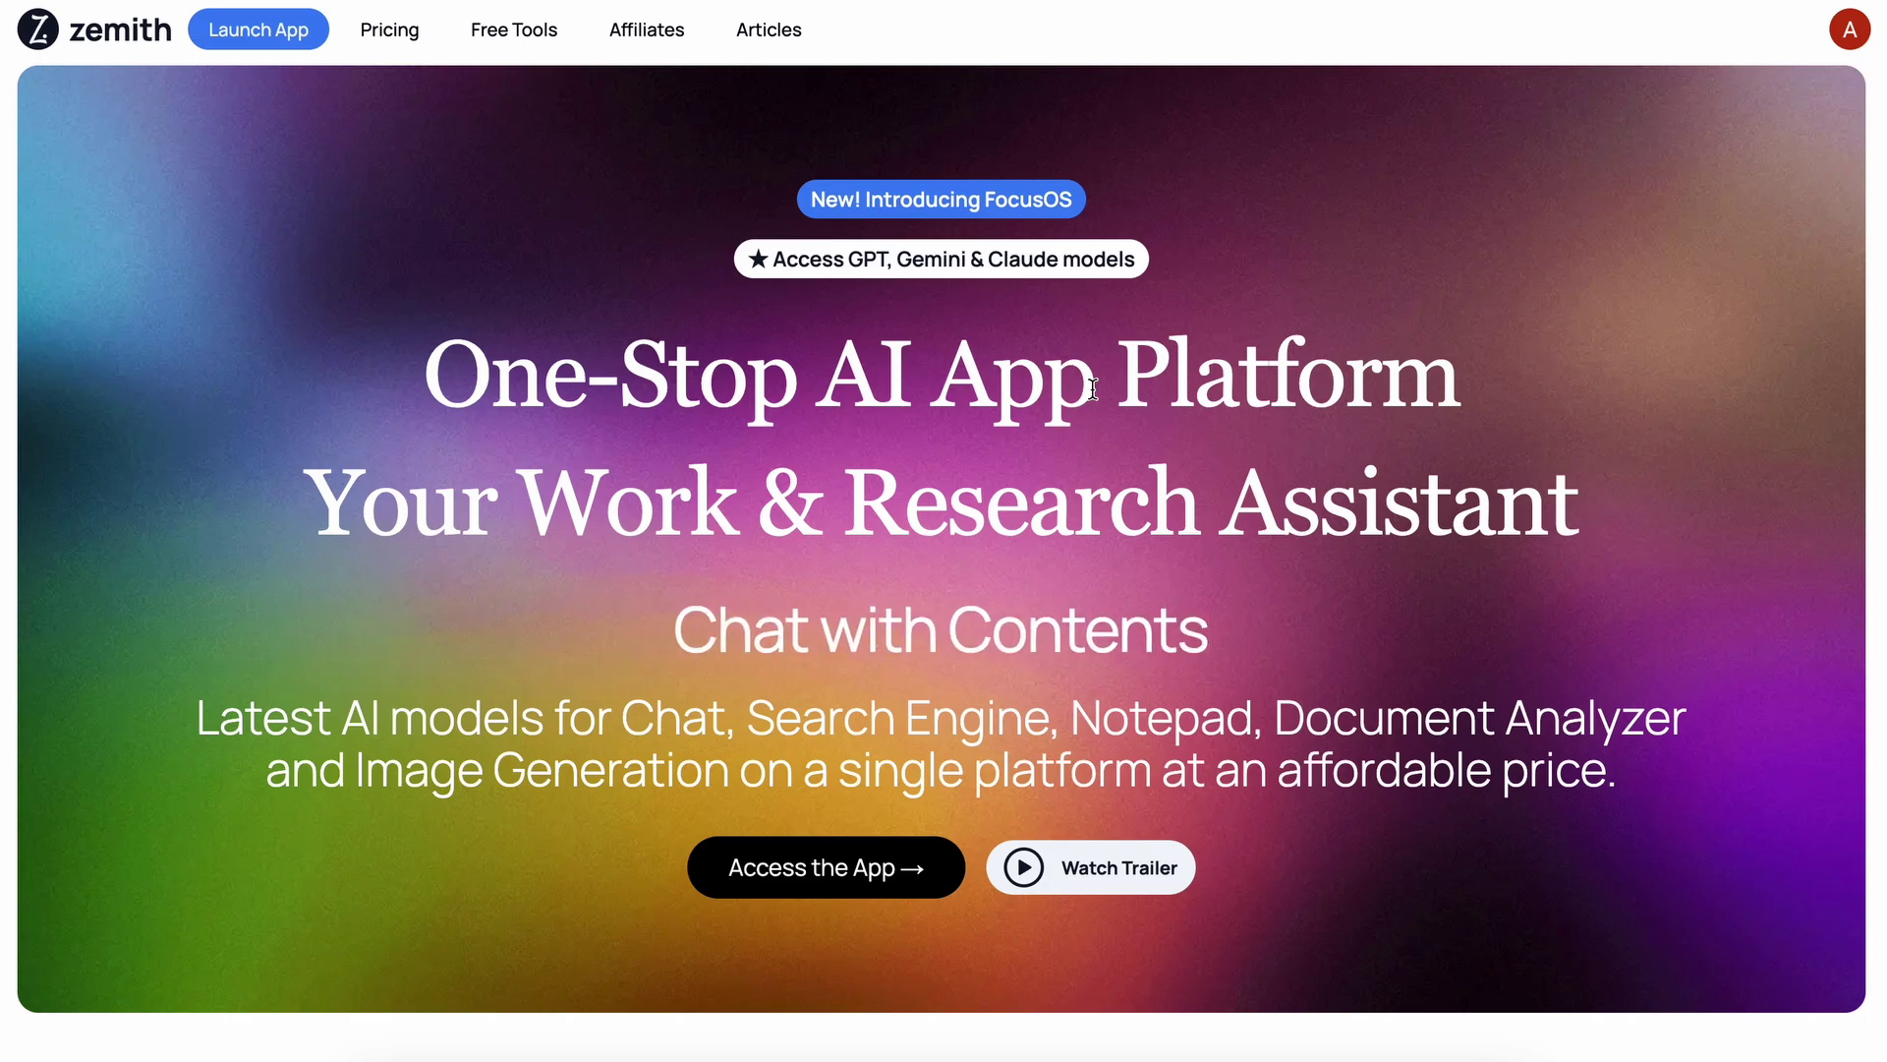
{"action": "scroll", "coordinate": [1093, 387], "scroll_direction": "down", "scroll_amount": 10}
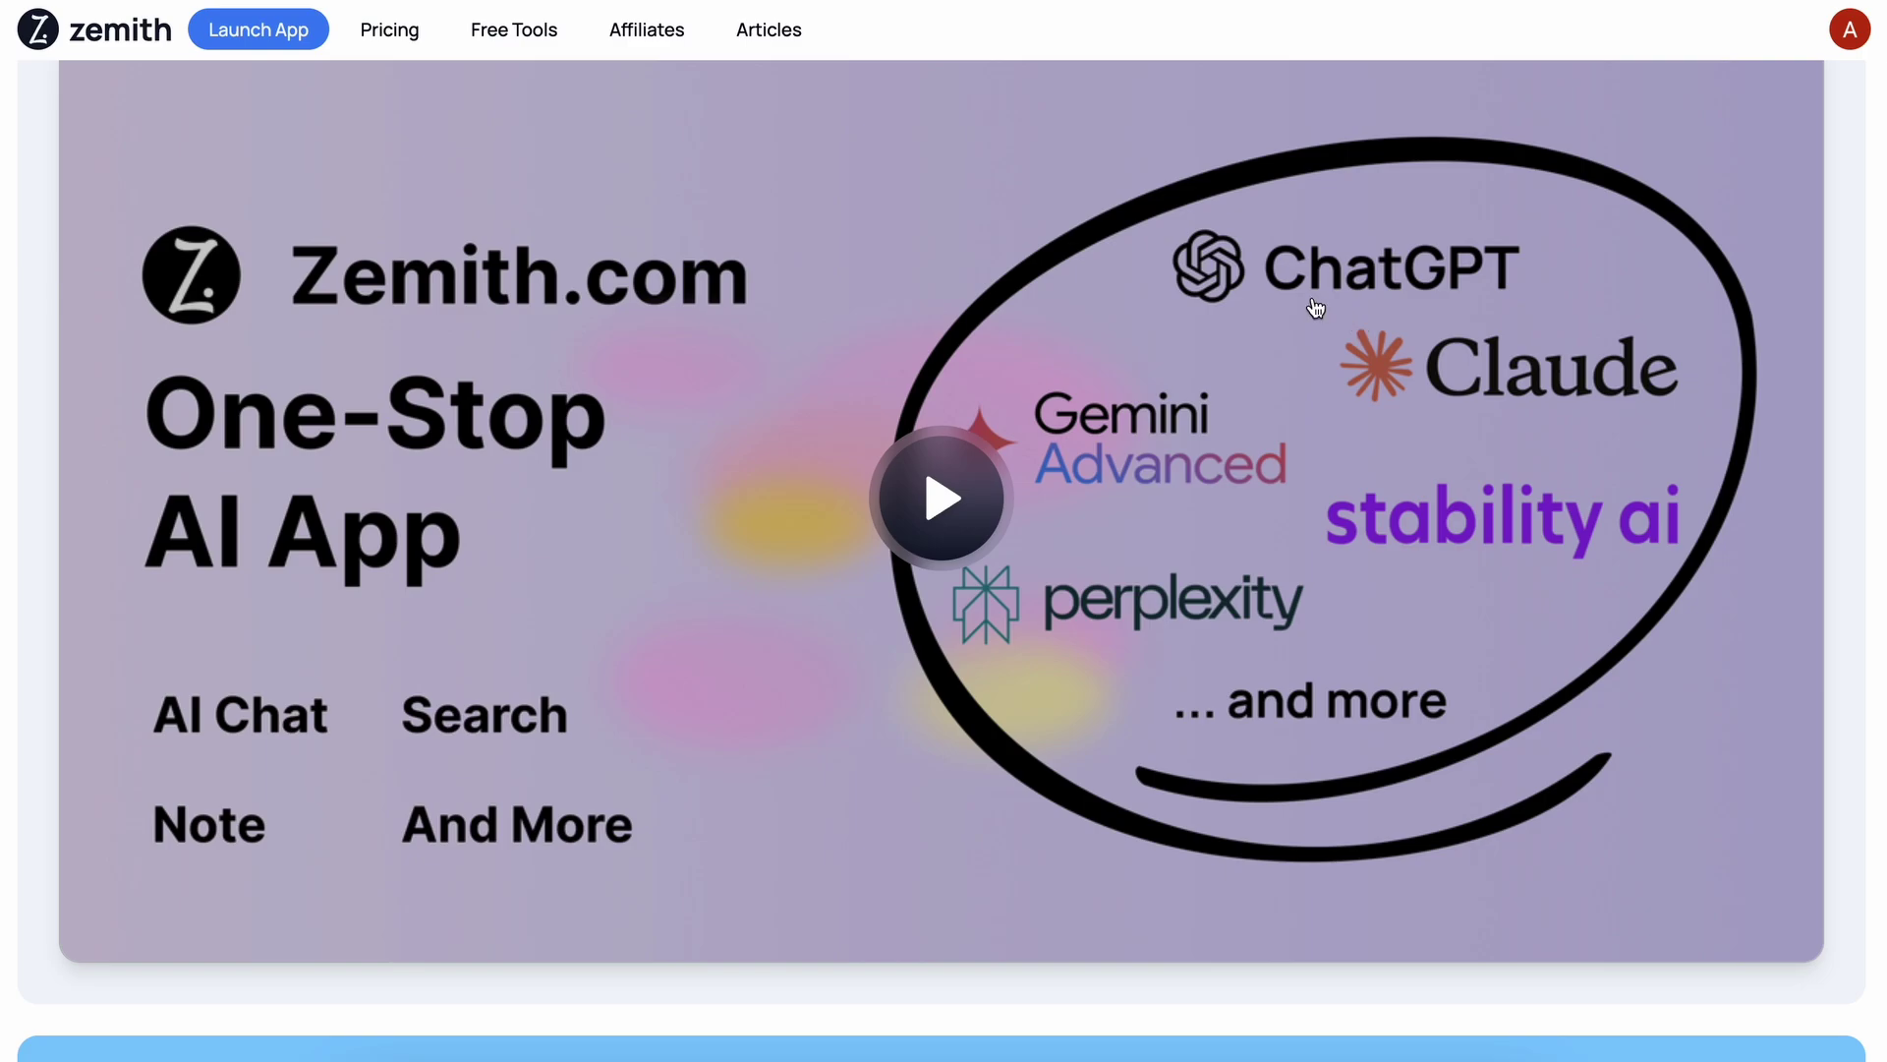
{"action": "scroll", "coordinate": [1255, 806], "scroll_direction": "down", "scroll_amount": 9}
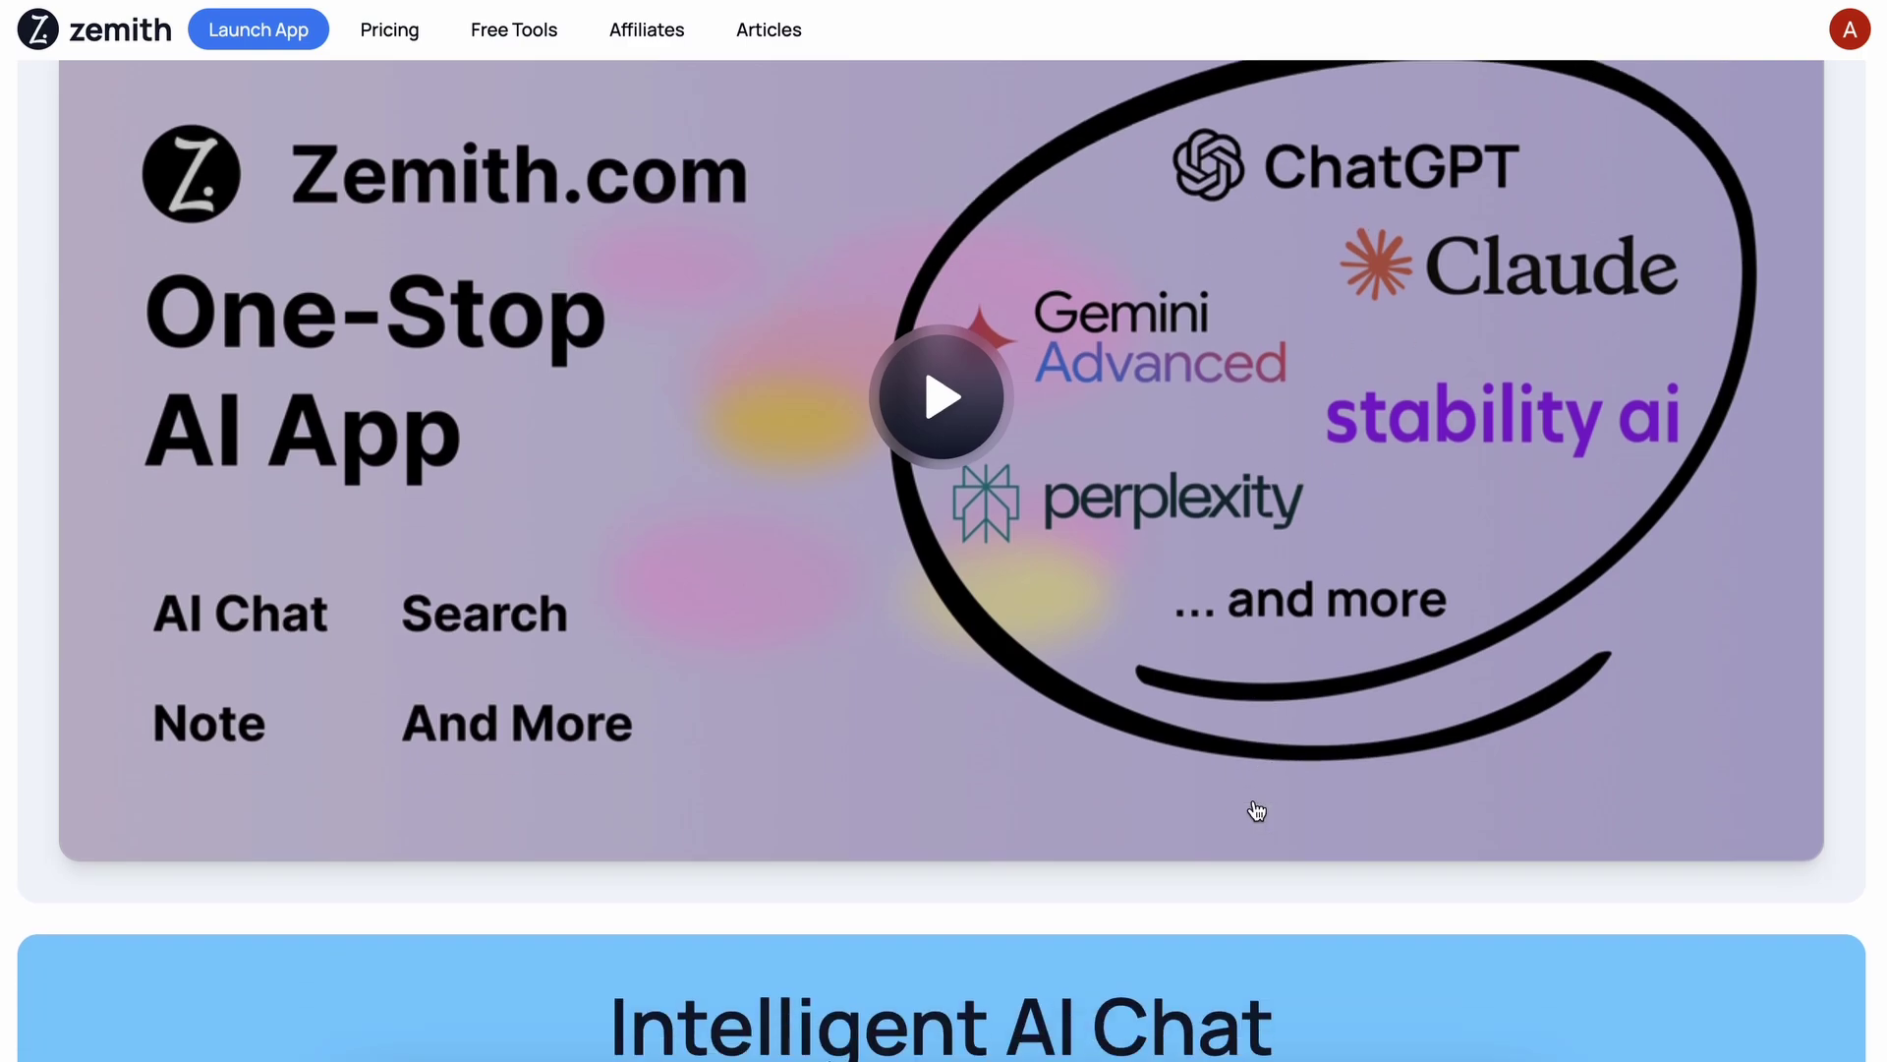
{"action": "scroll", "coordinate": [1256, 790], "scroll_direction": "down", "scroll_amount": 20}
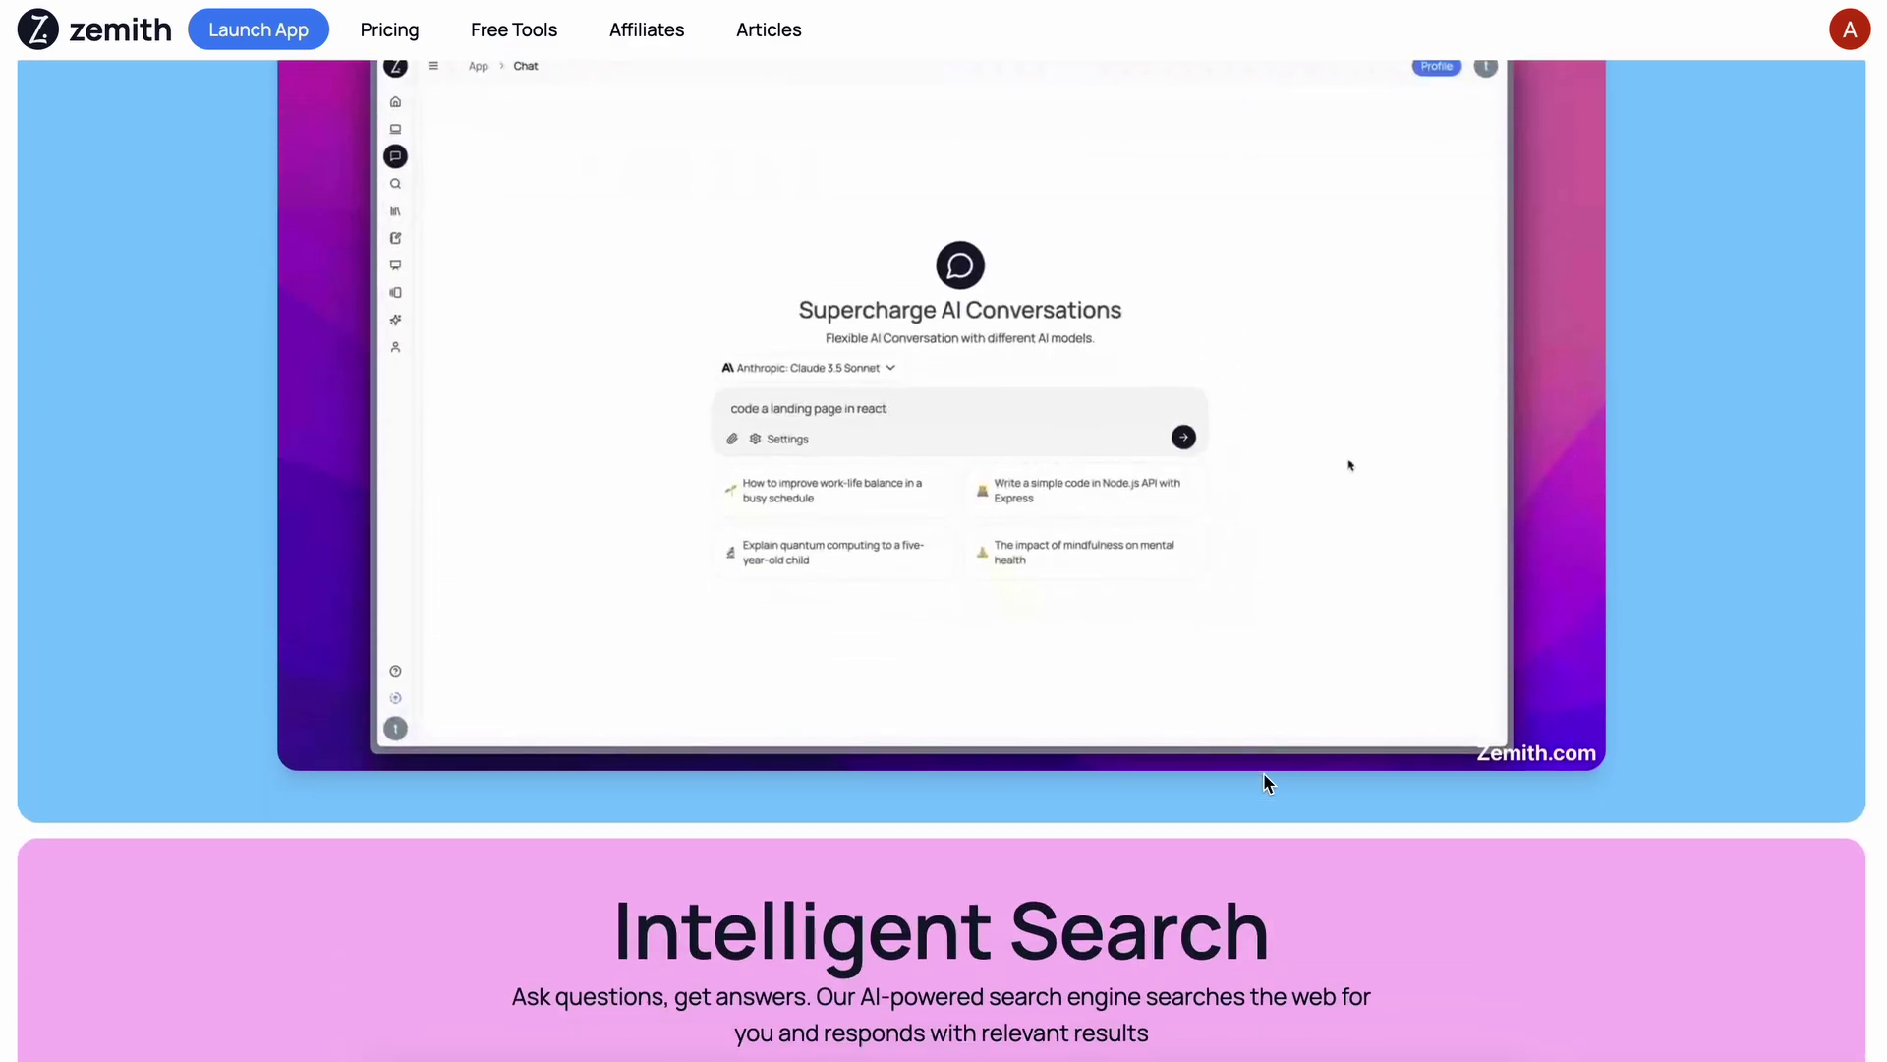
{"action": "scroll", "coordinate": [1197, 790], "scroll_direction": "down", "scroll_amount": 4}
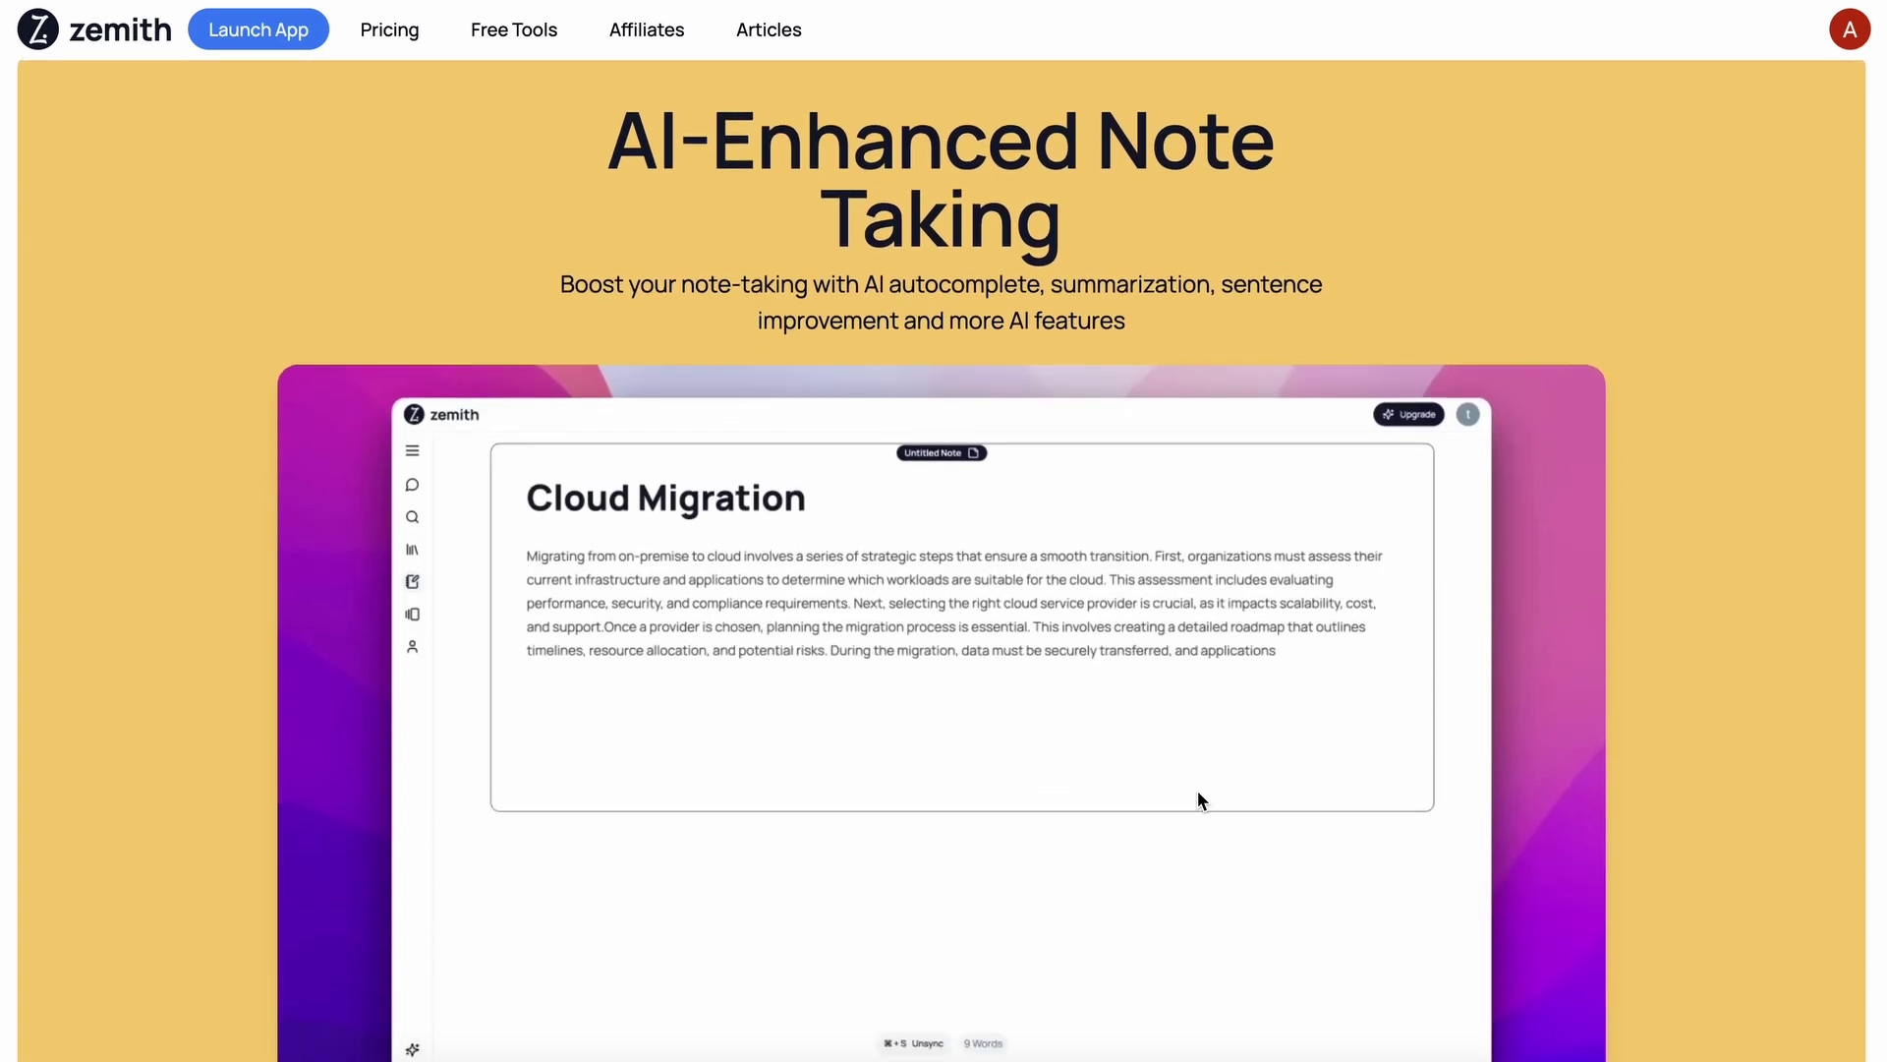
{"action": "scroll", "coordinate": [1118, 712], "scroll_direction": "down", "scroll_amount": 5}
{"action": "scroll", "coordinate": [1118, 712], "scroll_direction": "down", "scroll_amount": 7}
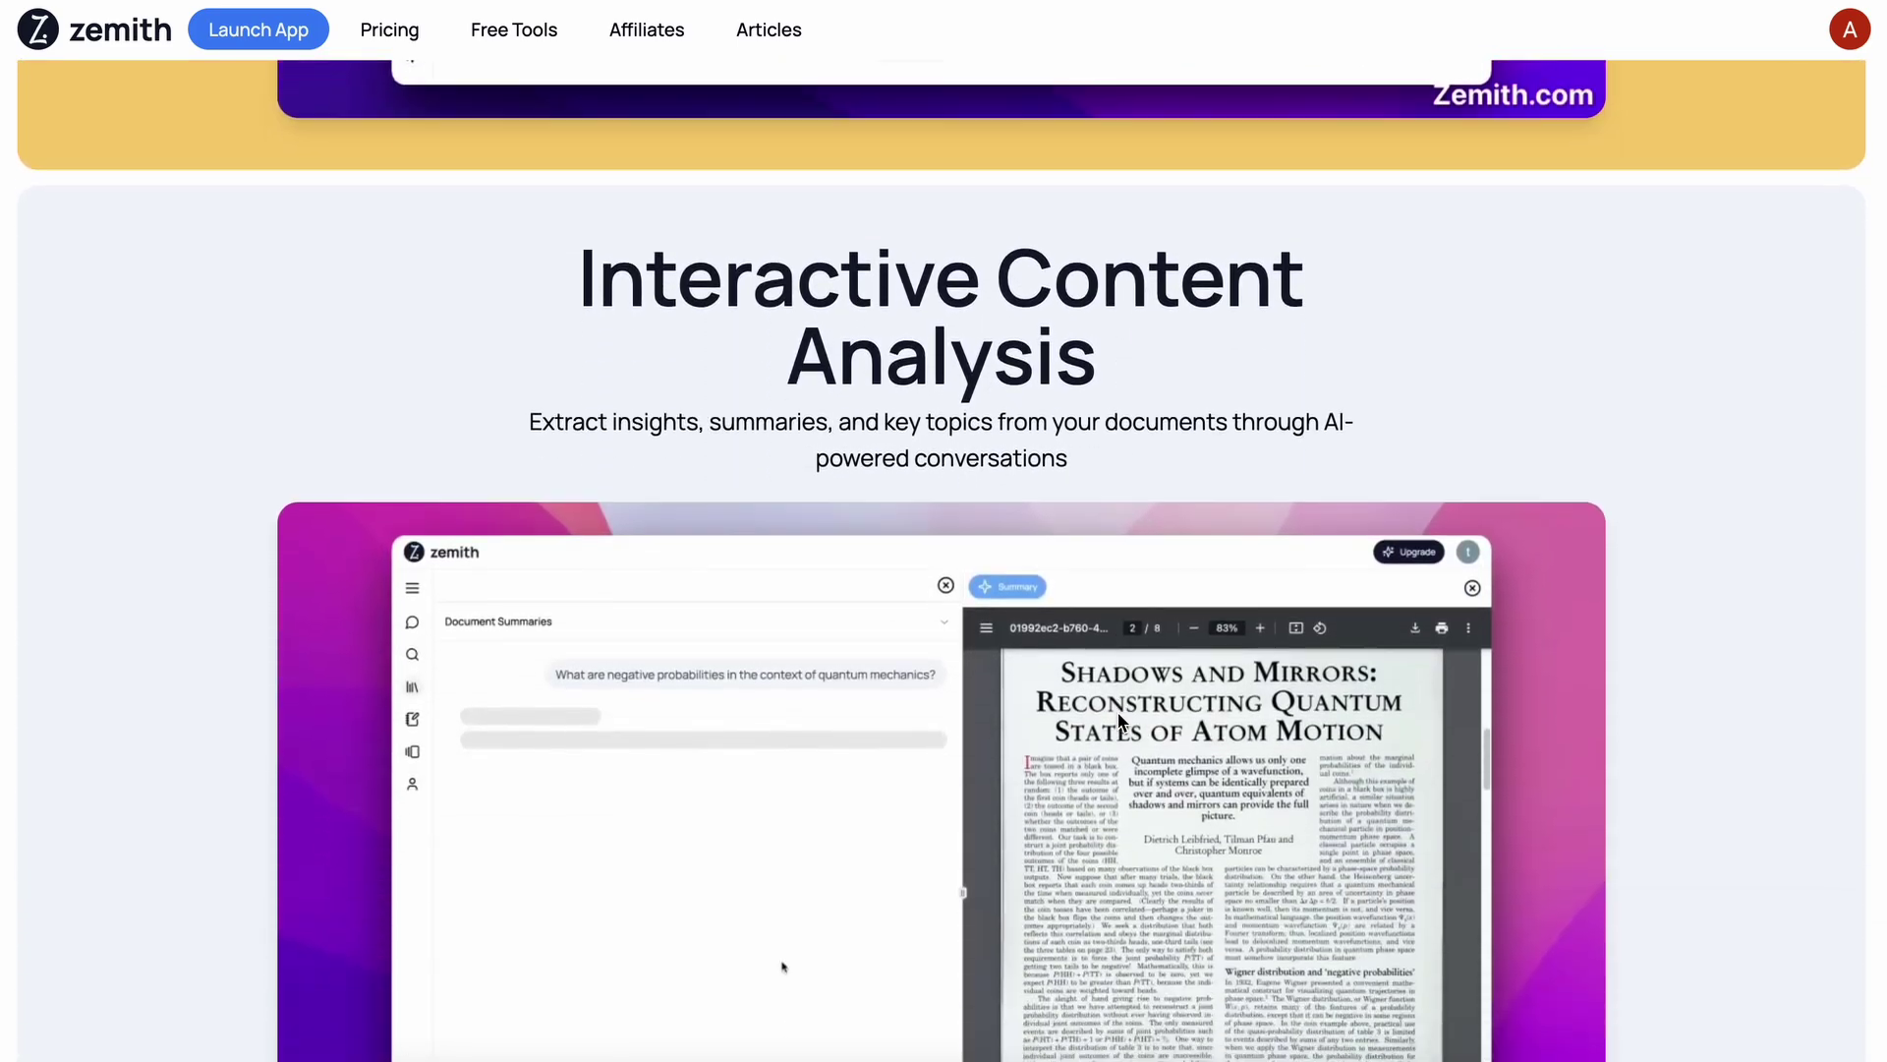
{"action": "scroll", "coordinate": [1032, 614], "scroll_direction": "down", "scroll_amount": 2}
{"action": "scroll", "coordinate": [1031, 606], "scroll_direction": "down", "scroll_amount": 9}
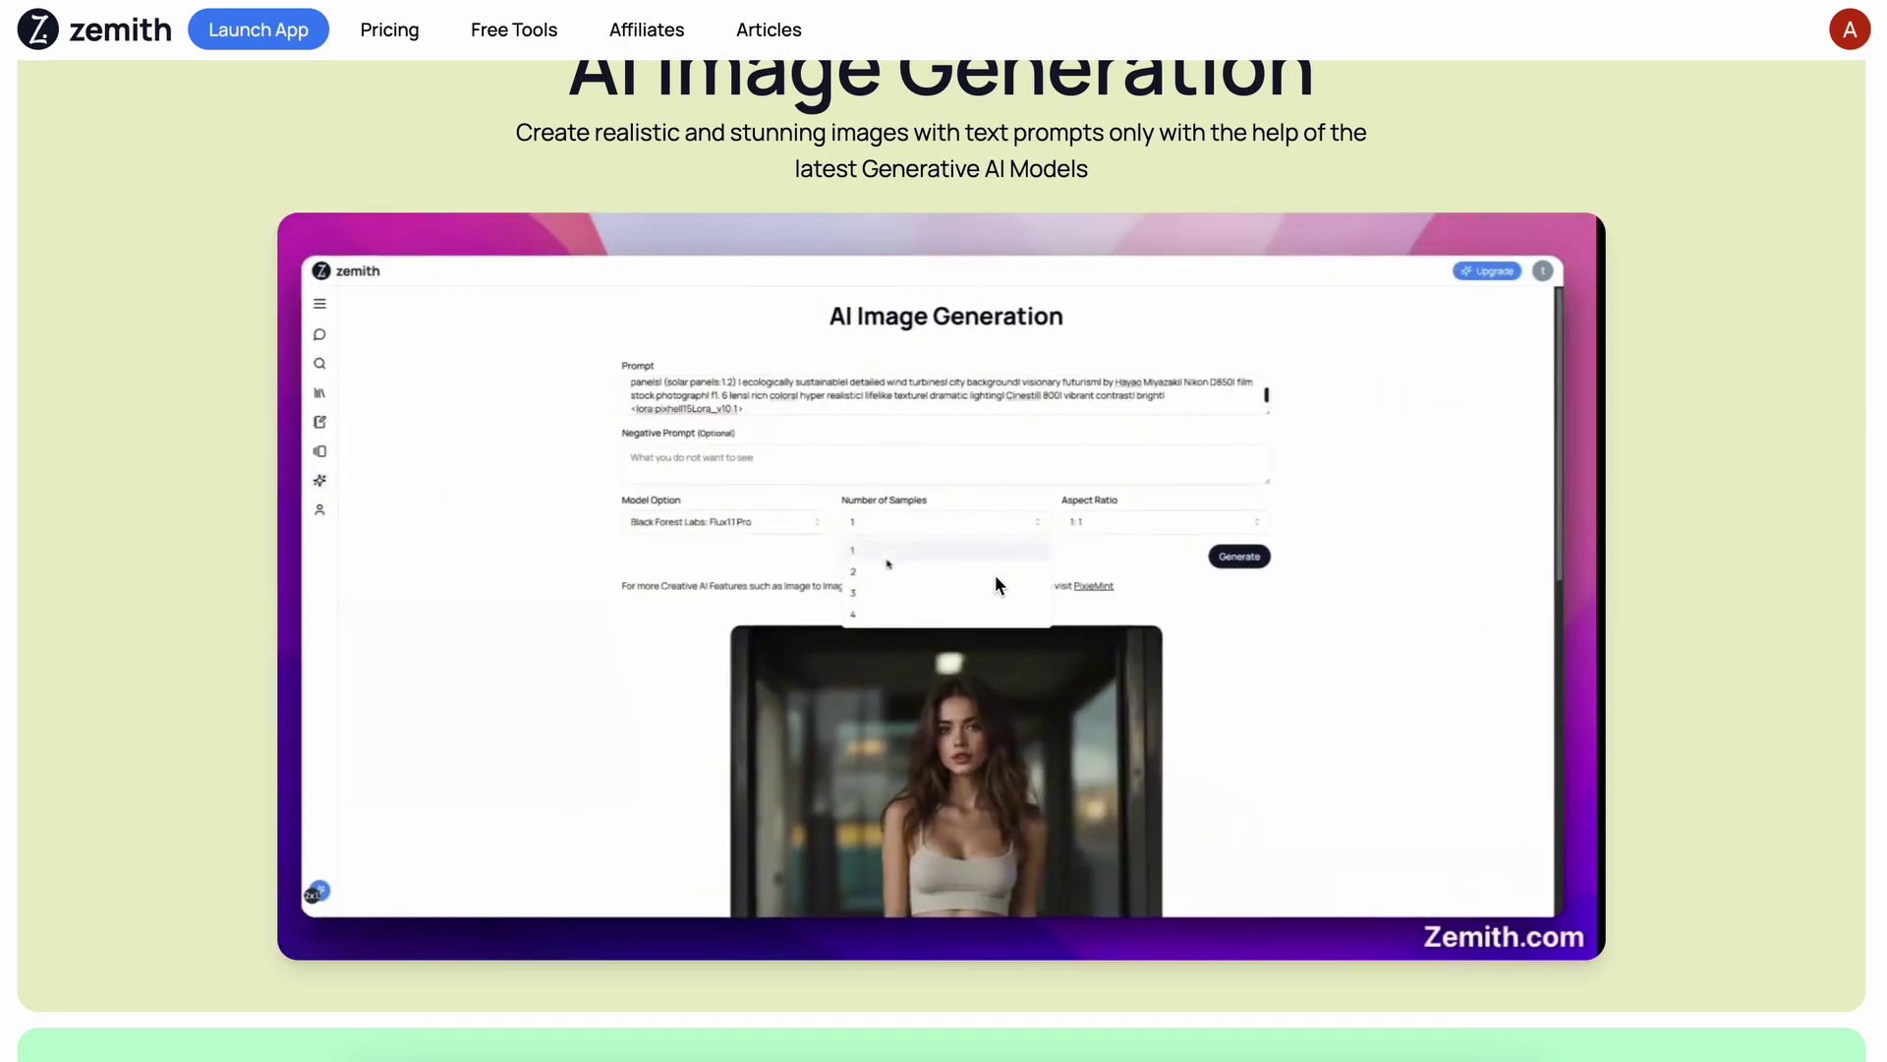
{"action": "scroll", "coordinate": [1012, 608], "scroll_direction": "down", "scroll_amount": 11}
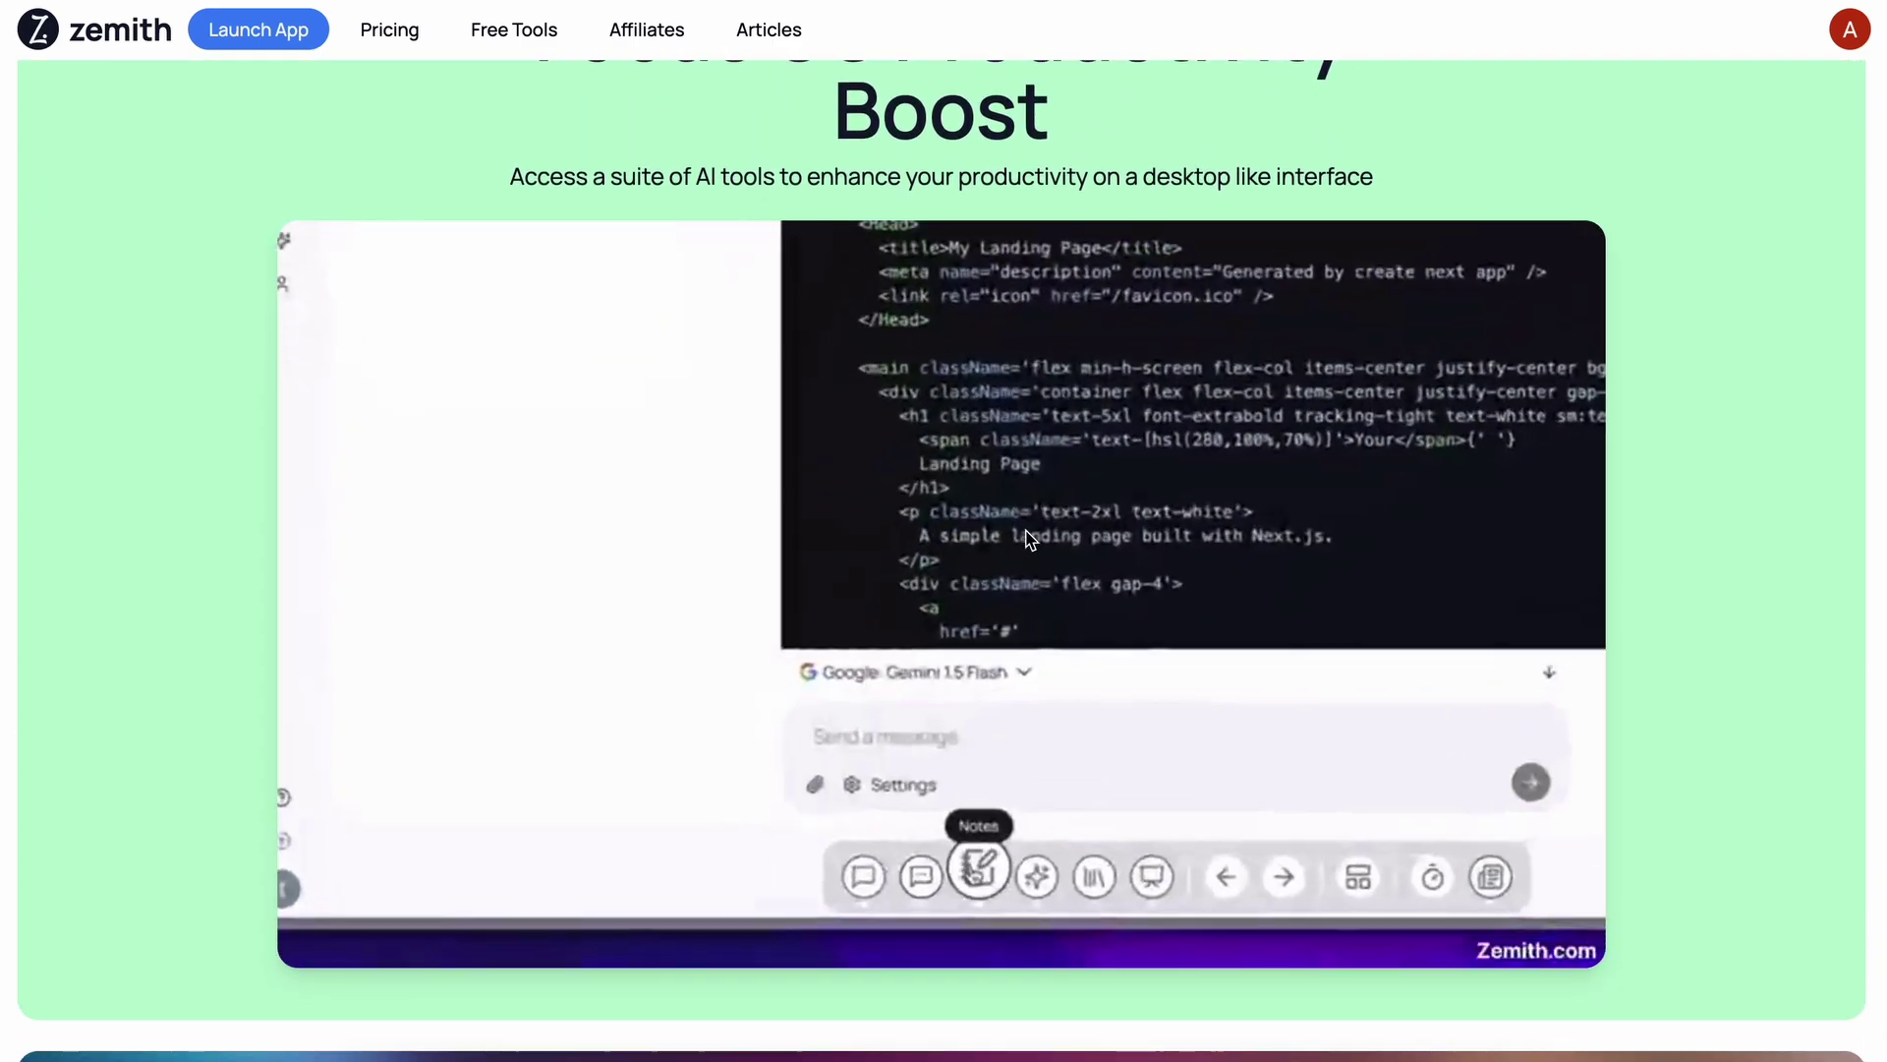
{"action": "scroll", "coordinate": [1045, 576], "scroll_direction": "up", "scroll_amount": 1}
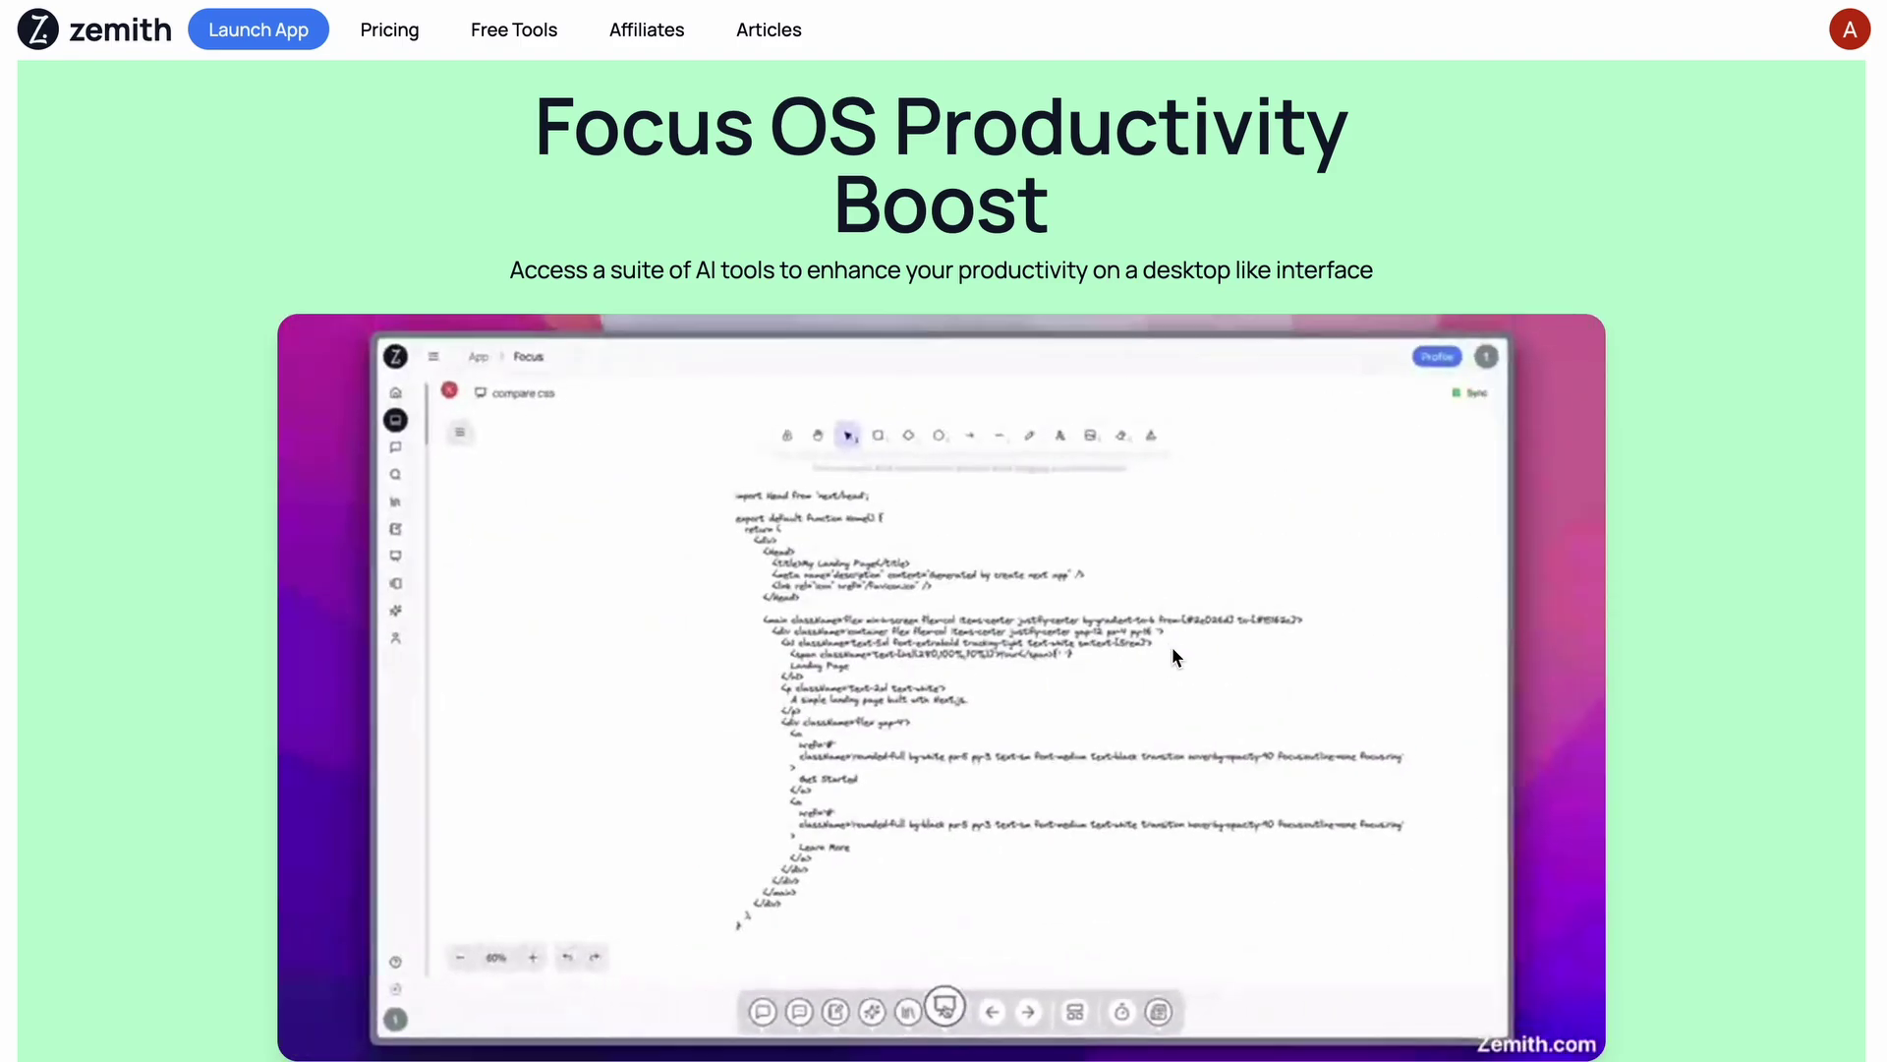
Switch the plans to monthly billing (Plus $18, Professional $36) and highlight '15 Credits daily'.
{"action": "scroll", "coordinate": [1172, 640], "scroll_direction": "down", "scroll_amount": 9}
{"action": "scroll", "coordinate": [1172, 641], "scroll_direction": "down", "scroll_amount": 6}
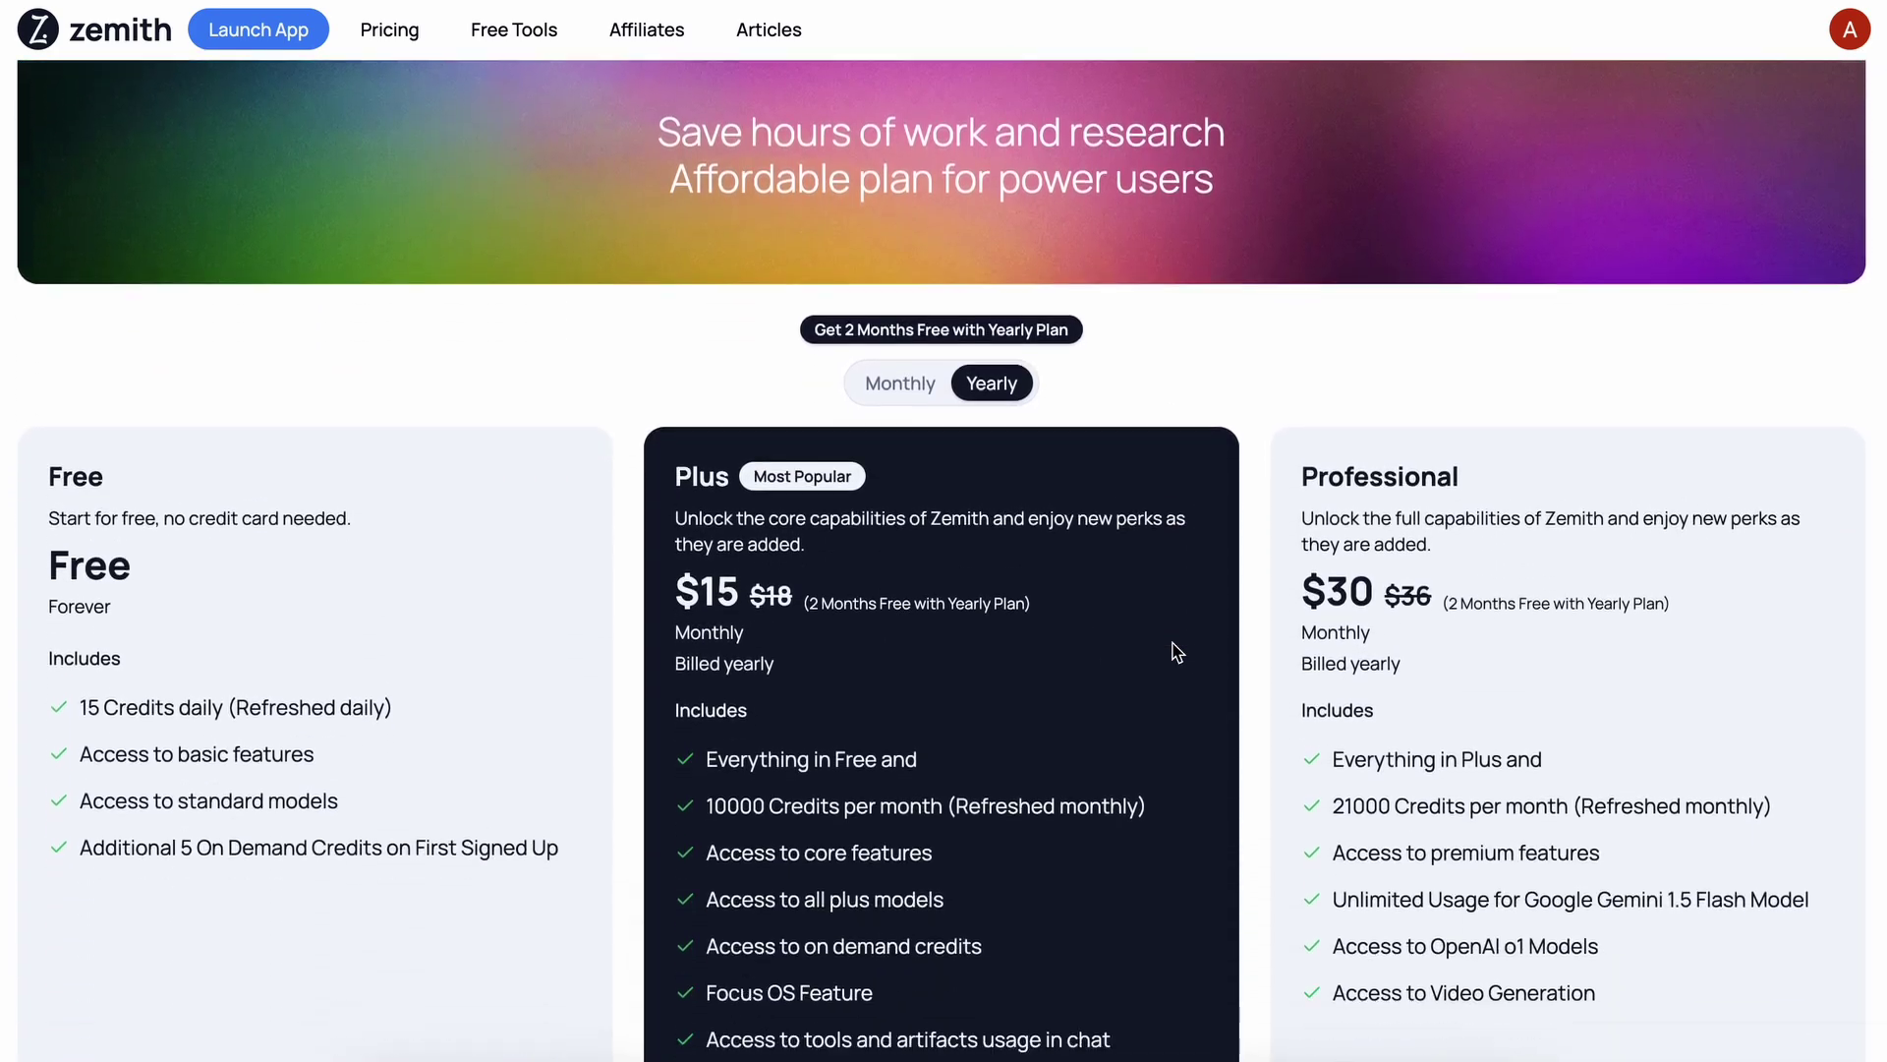
{"action": "left_click", "coordinate": [925, 197]}
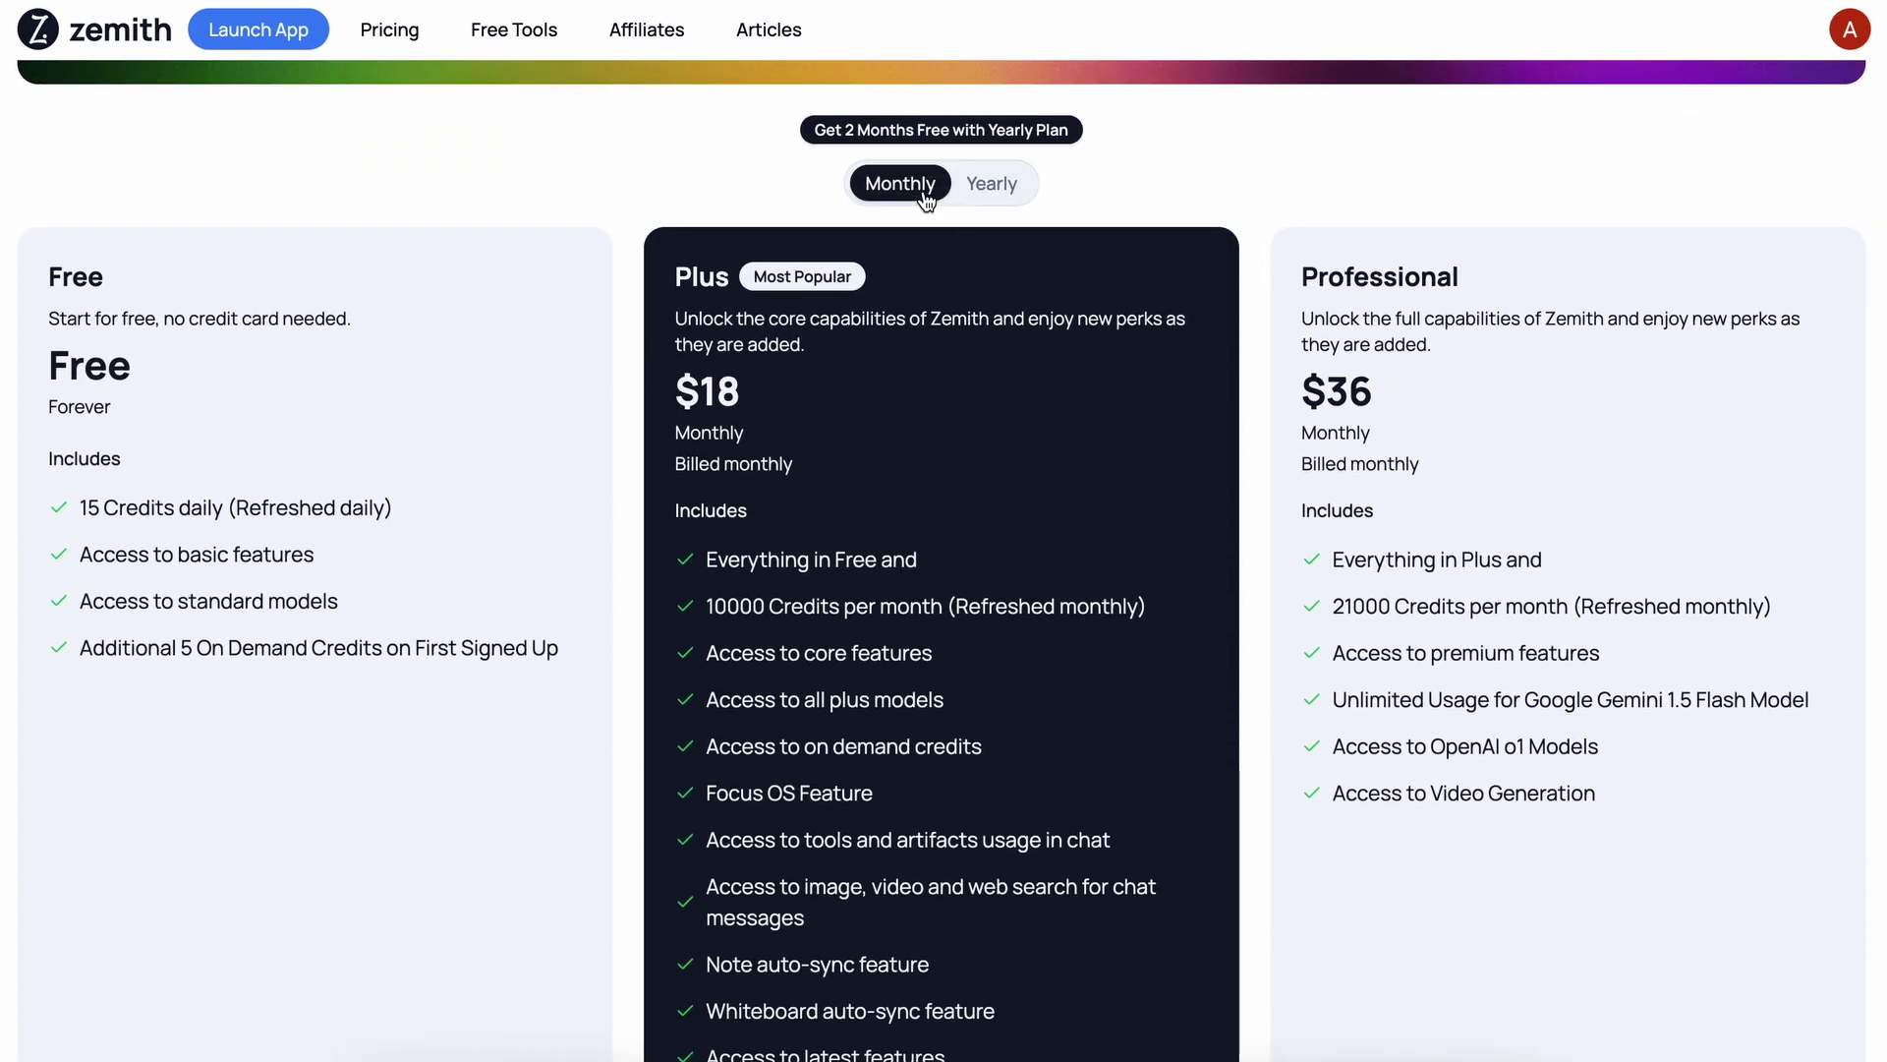
{"action": "scroll", "coordinate": [954, 411], "scroll_direction": "down", "scroll_amount": 1}
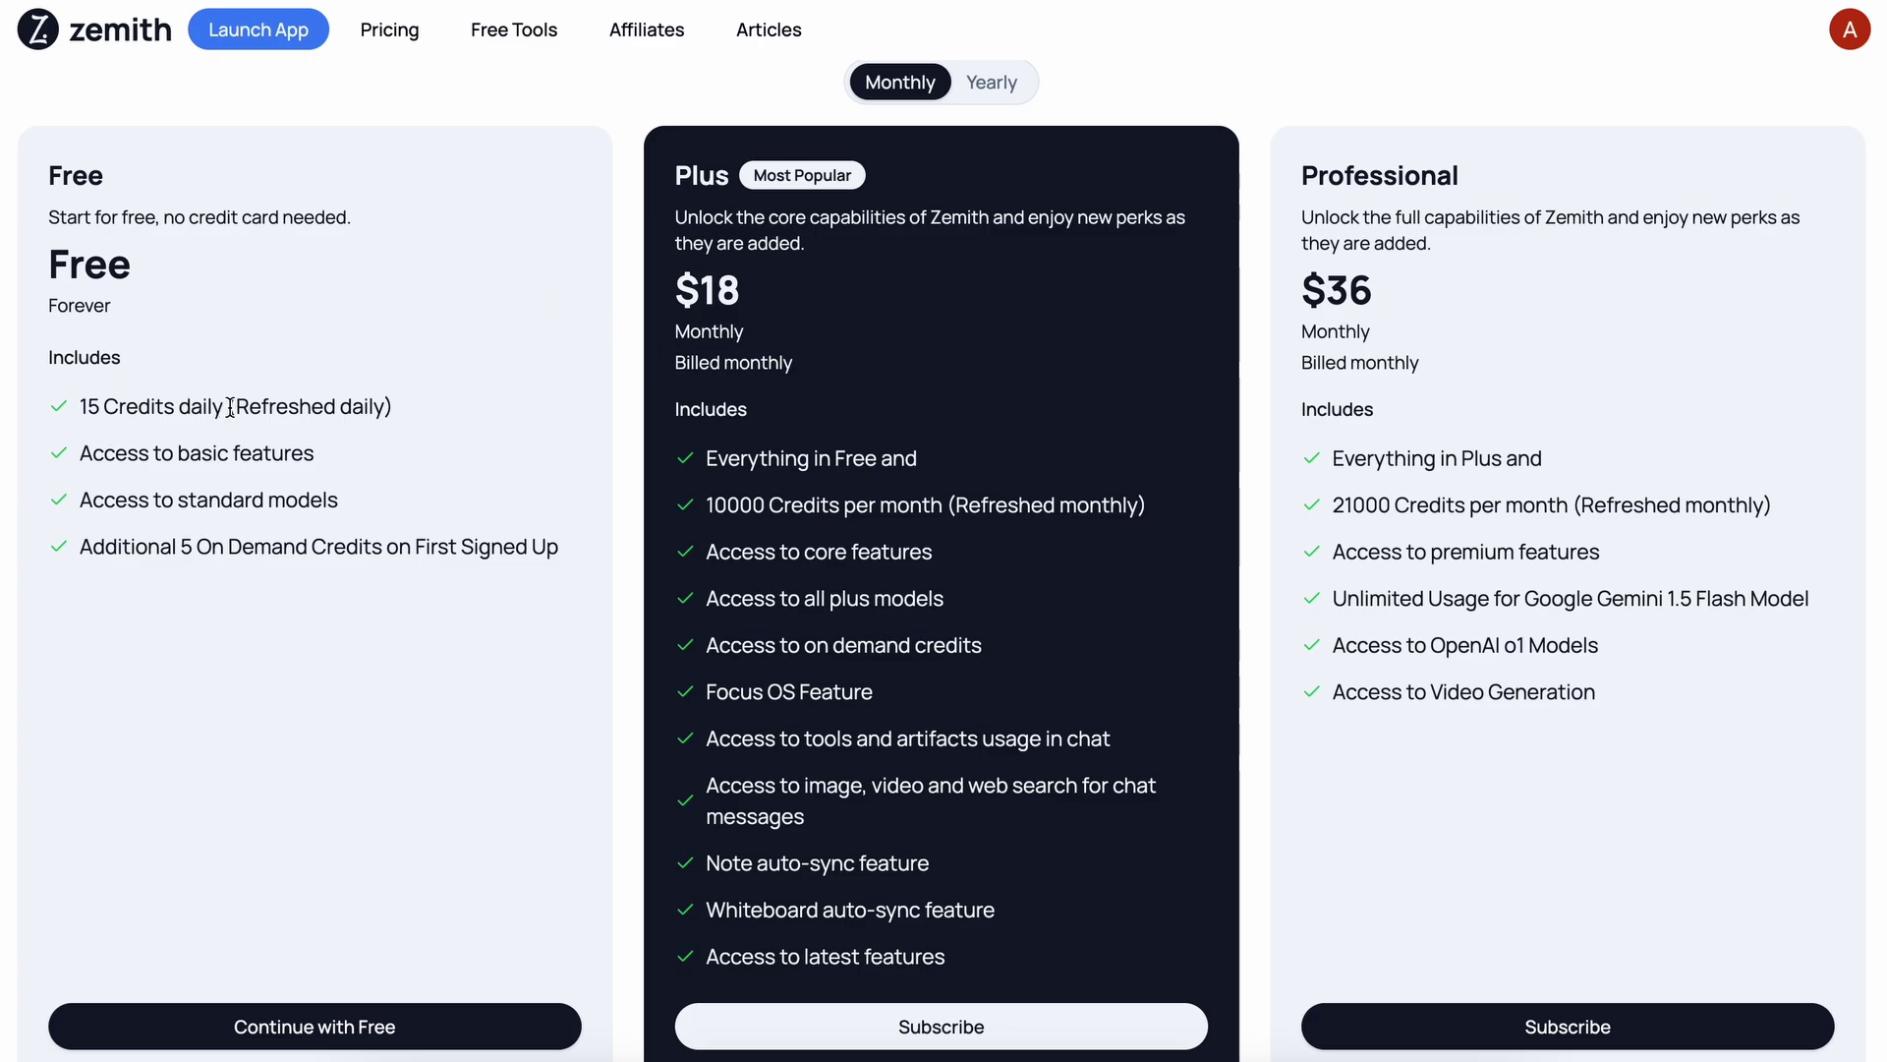
{"action": "left_click_drag", "start_coordinate": [228, 407], "coordinate": [67, 409]}
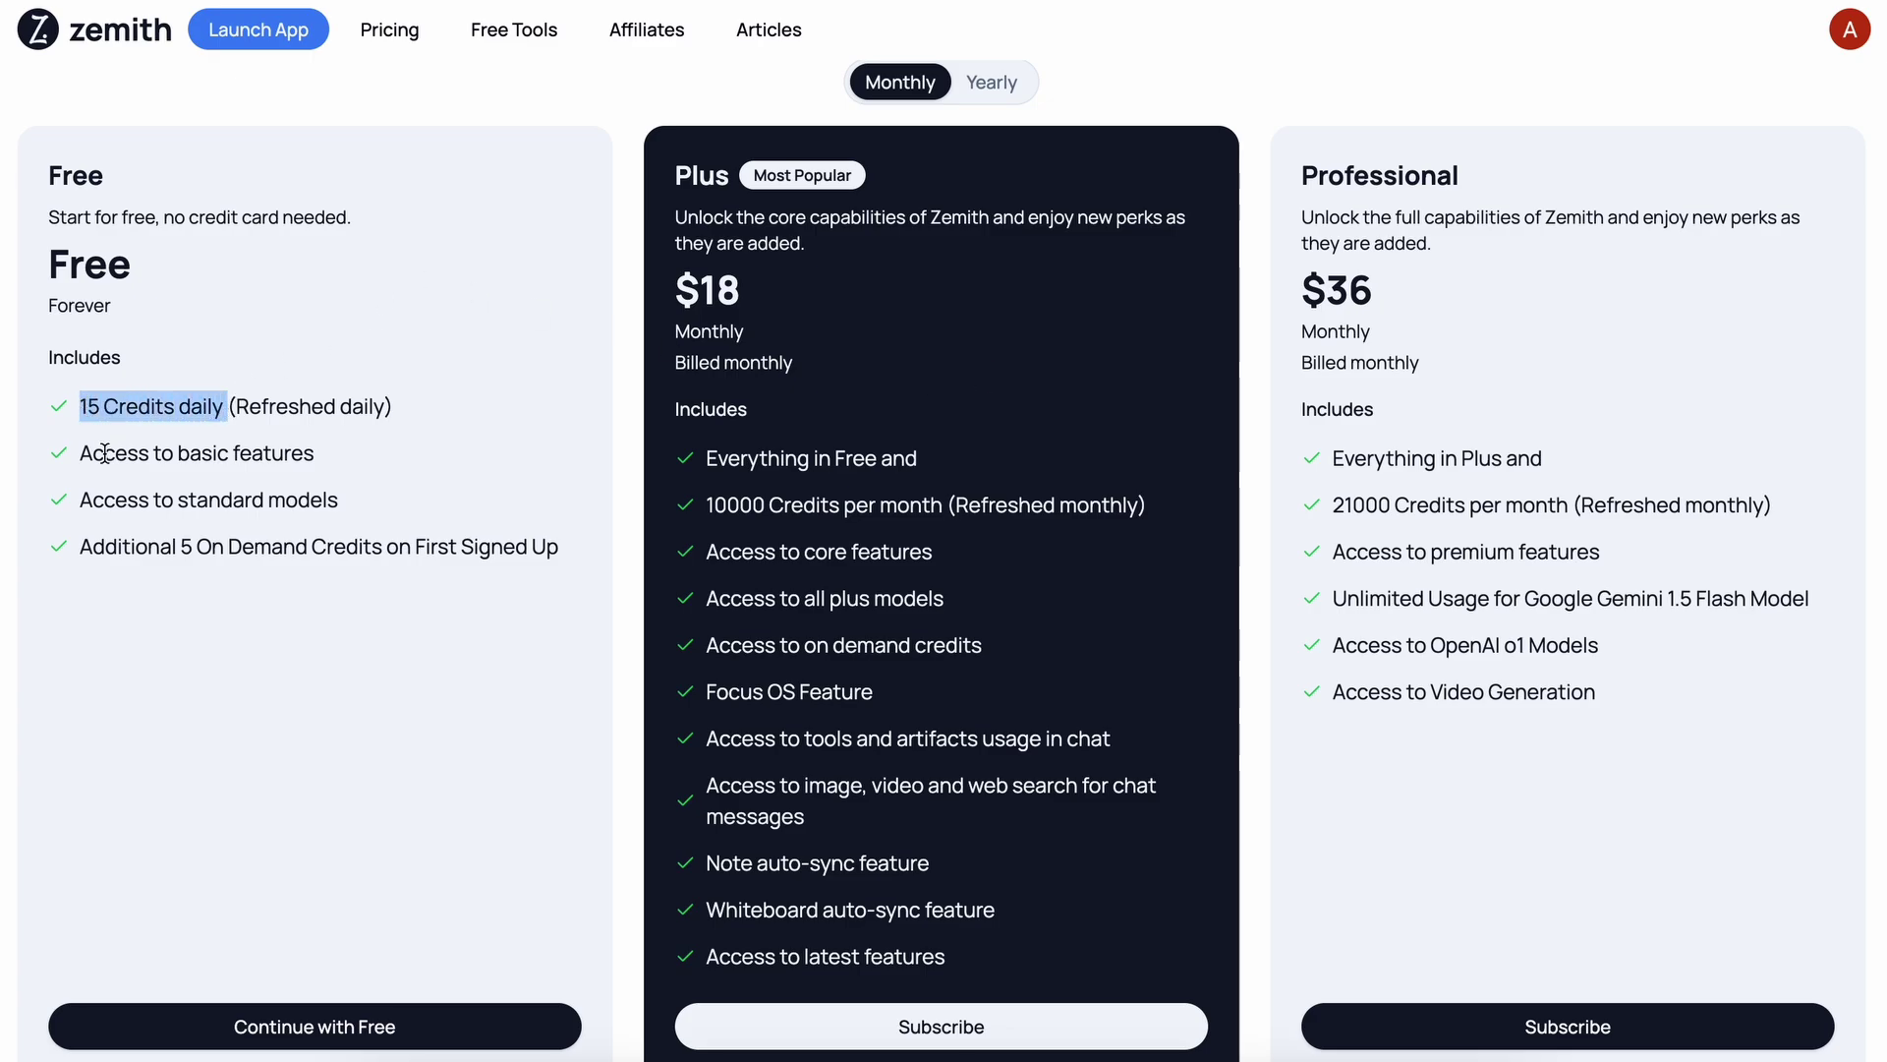
{"action": "left_click", "coordinate": [150, 517]}
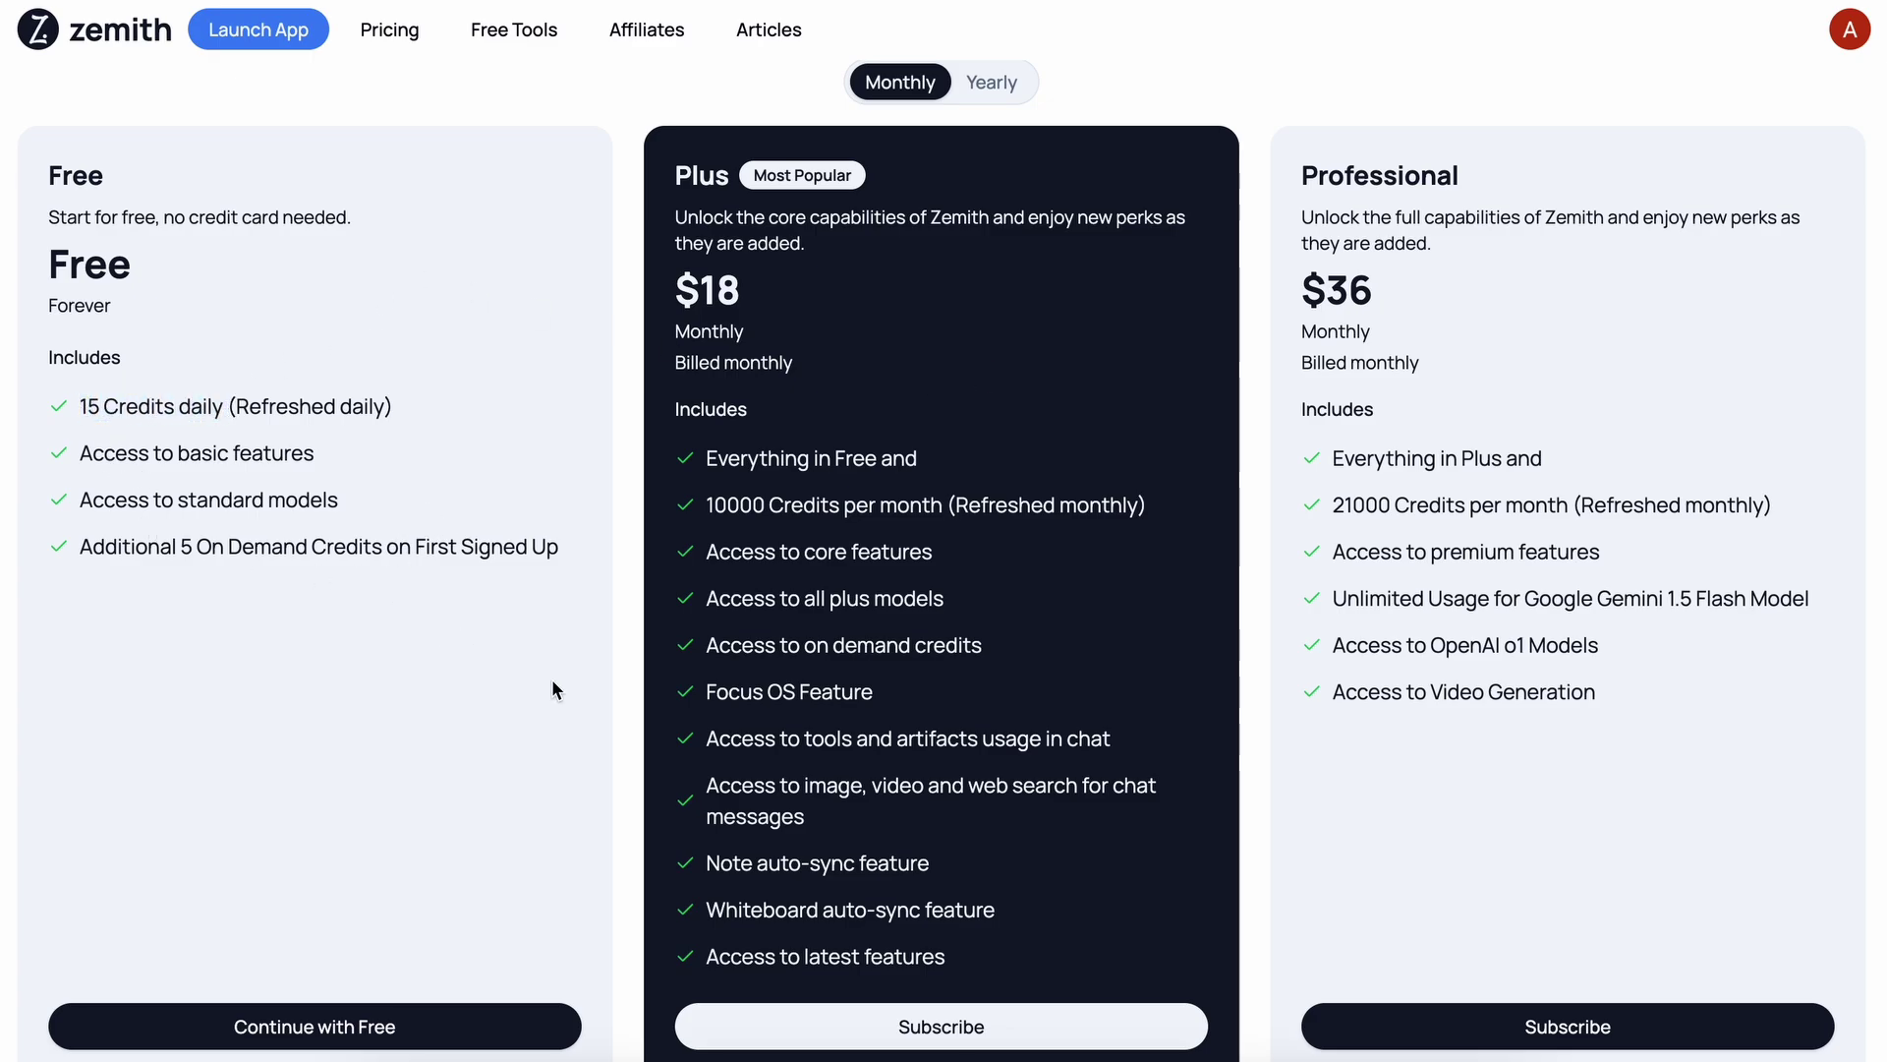
Scroll up to Intelligent Search, then down past Note Taking to Interactive Content Analysis.
{"action": "scroll", "coordinate": [551, 679], "scroll_direction": "up", "scroll_amount": 9}
{"action": "scroll", "coordinate": [552, 681], "scroll_direction": "up", "scroll_amount": 20}
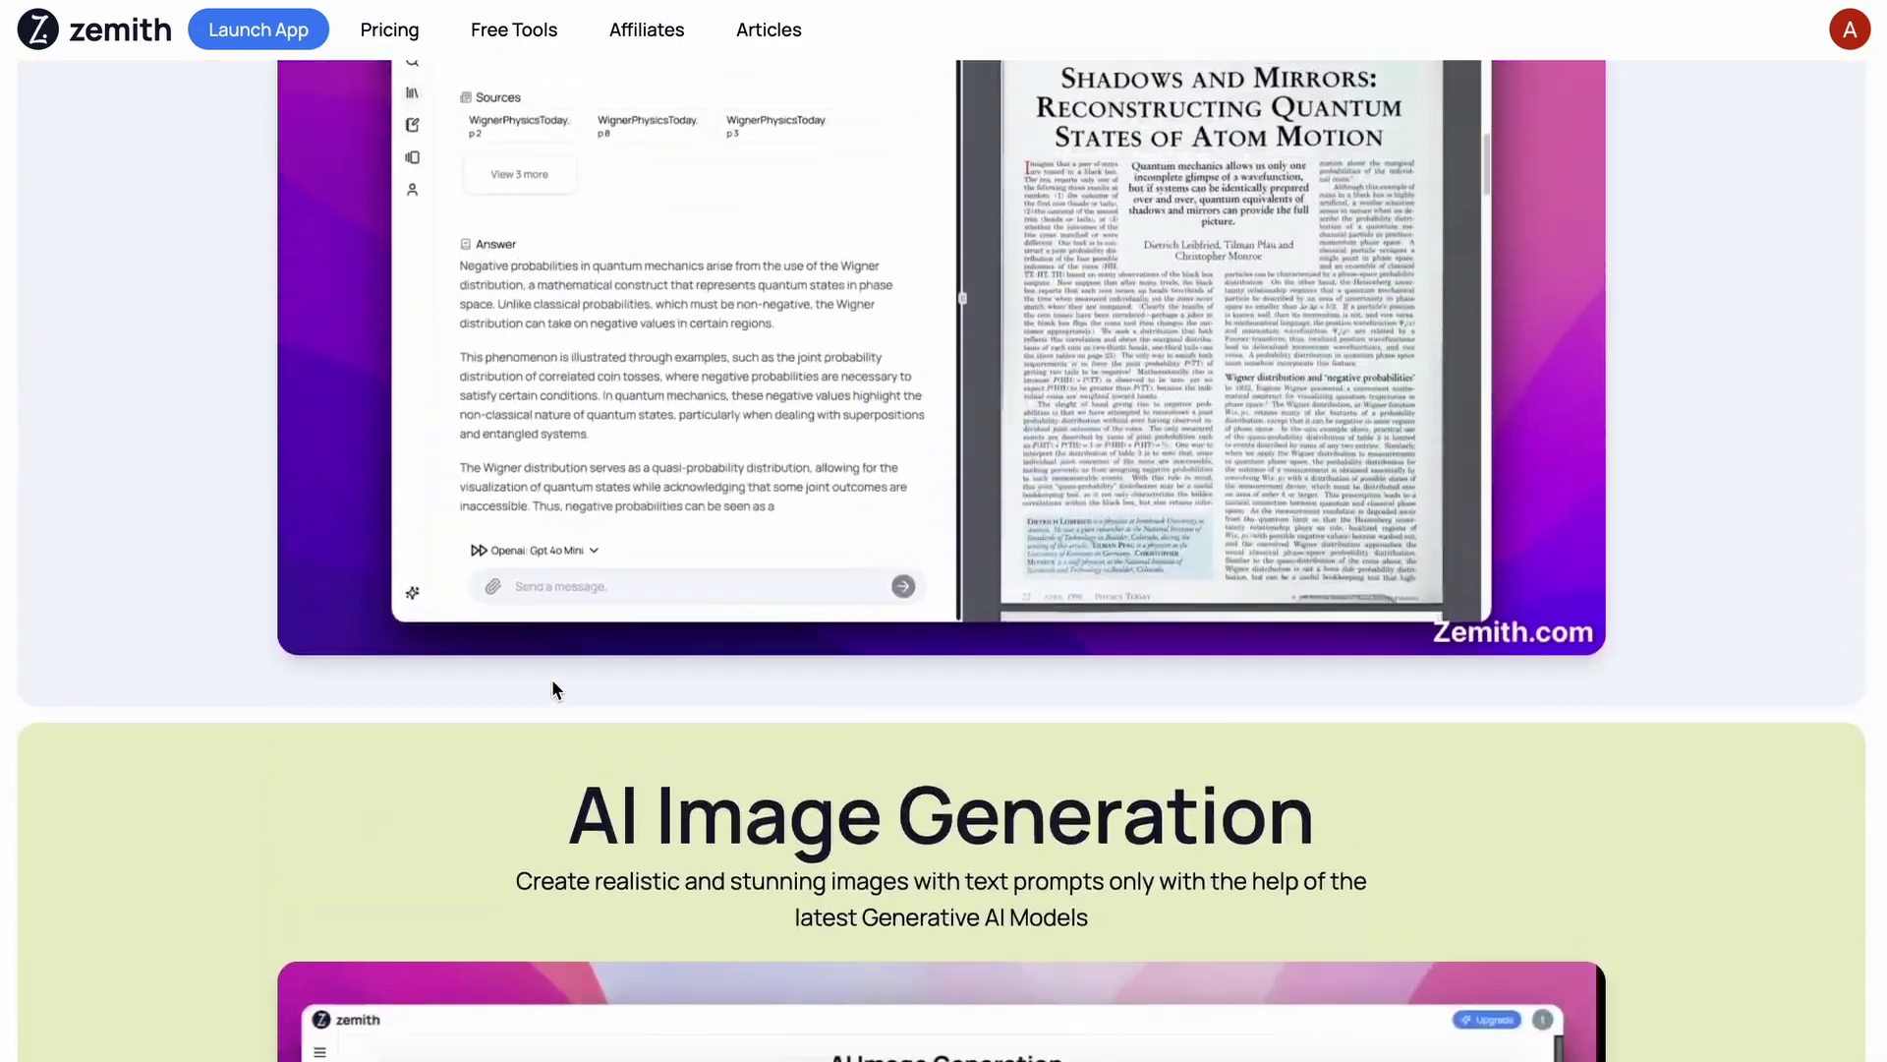
{"action": "scroll", "coordinate": [552, 681], "scroll_direction": "up", "scroll_amount": 20}
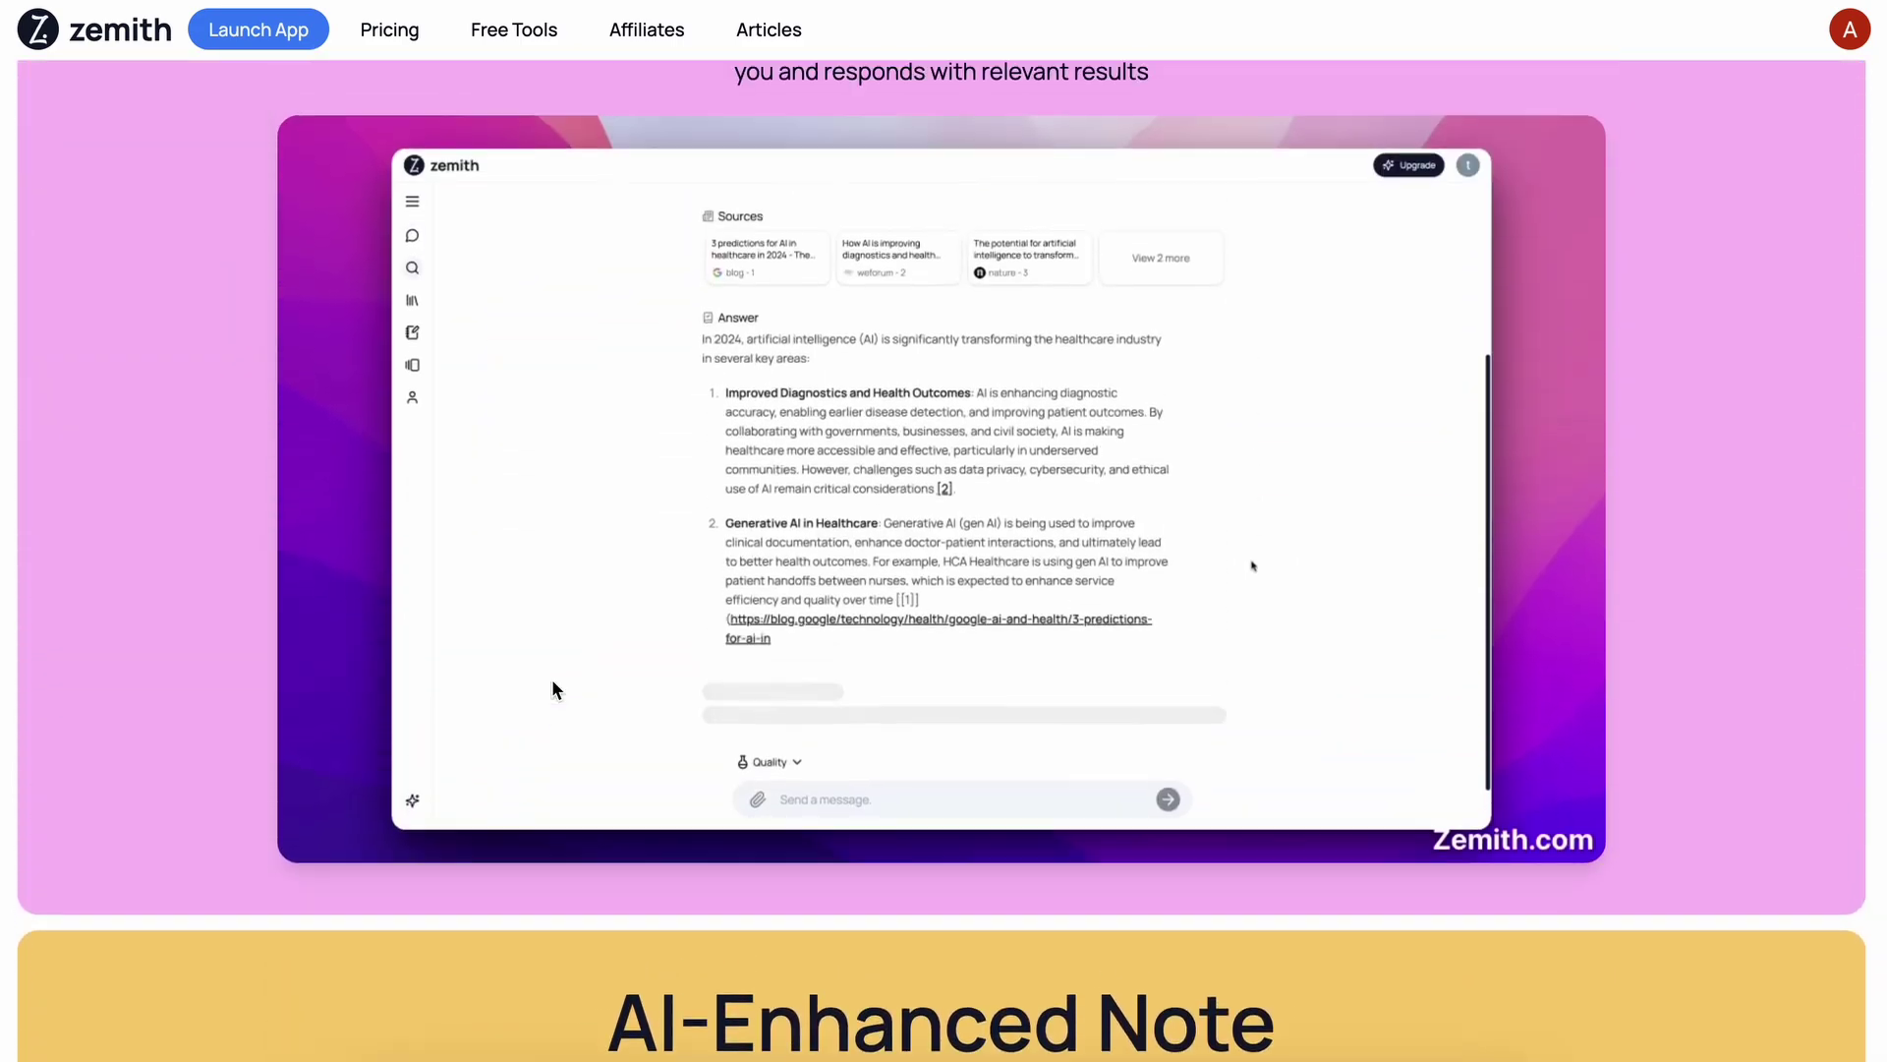
{"action": "scroll", "coordinate": [552, 678], "scroll_direction": "down", "scroll_amount": 1}
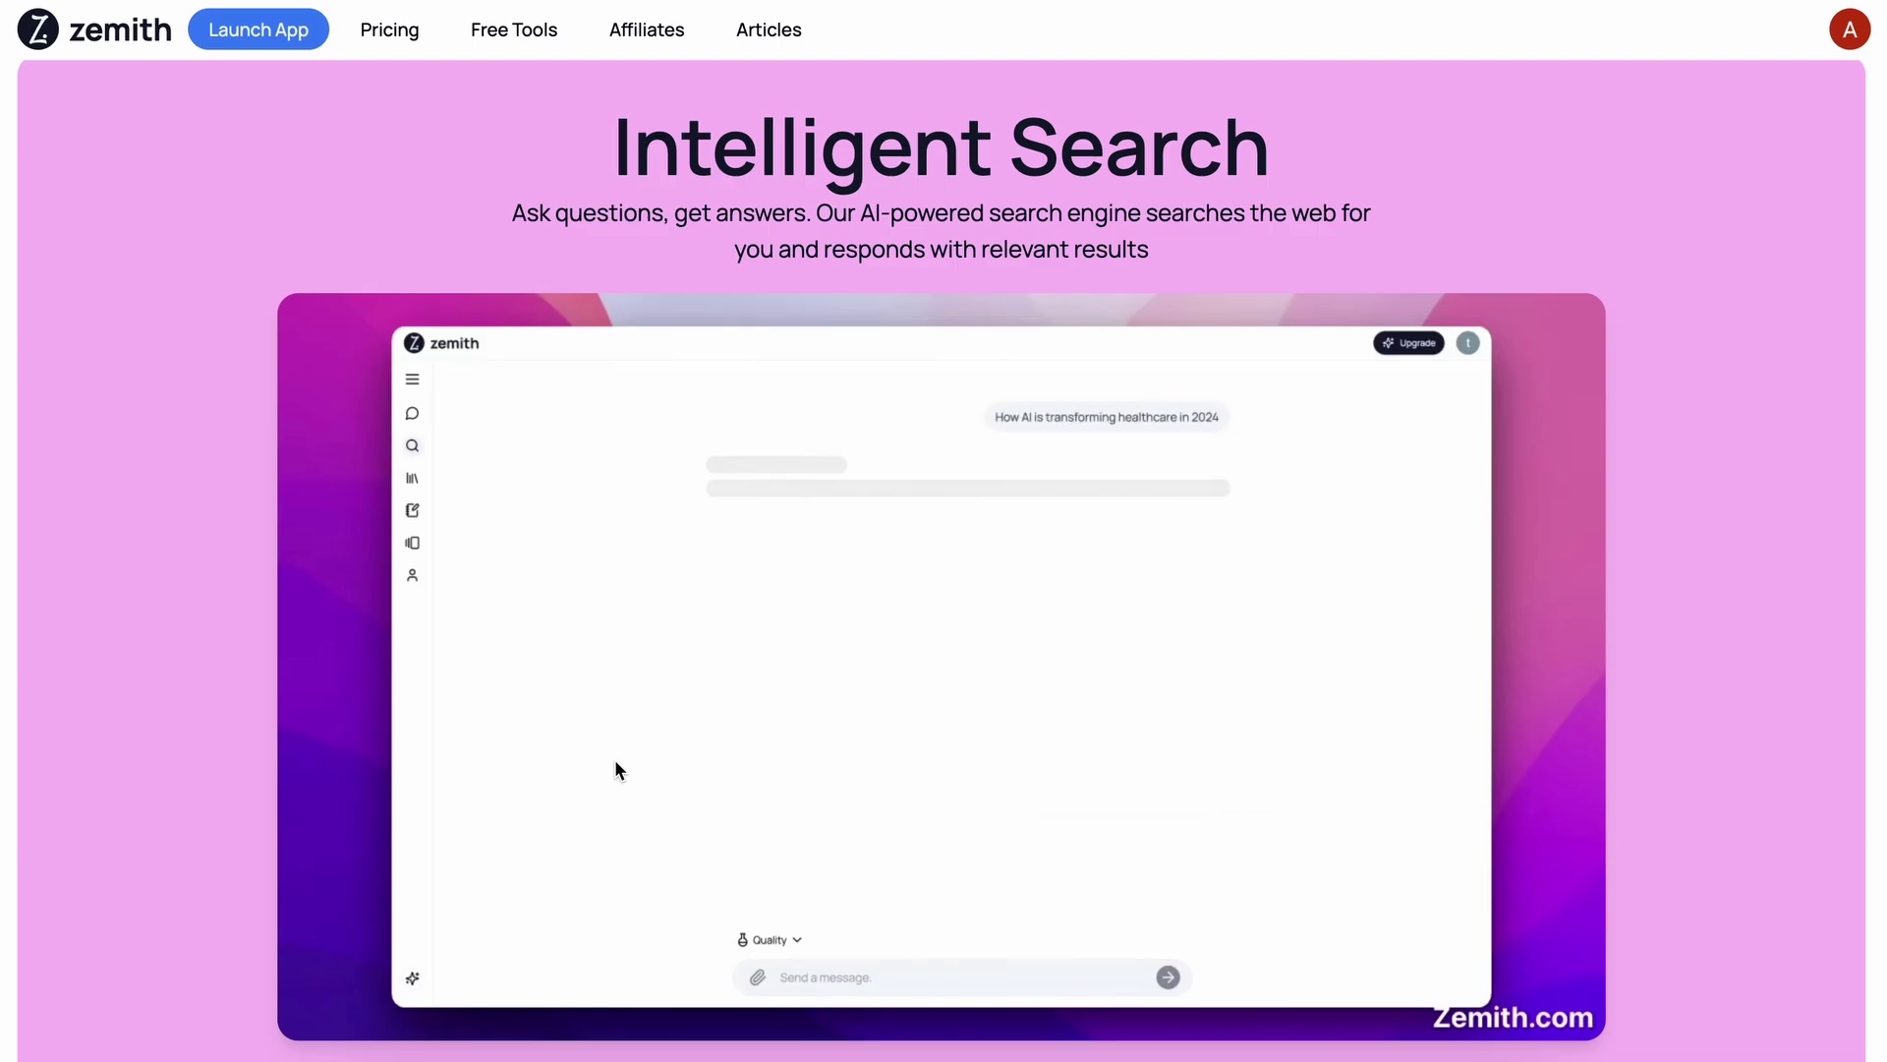
{"action": "scroll", "coordinate": [616, 759], "scroll_direction": "down", "scroll_amount": 5}
{"action": "scroll", "coordinate": [616, 759], "scroll_direction": "down", "scroll_amount": 3}
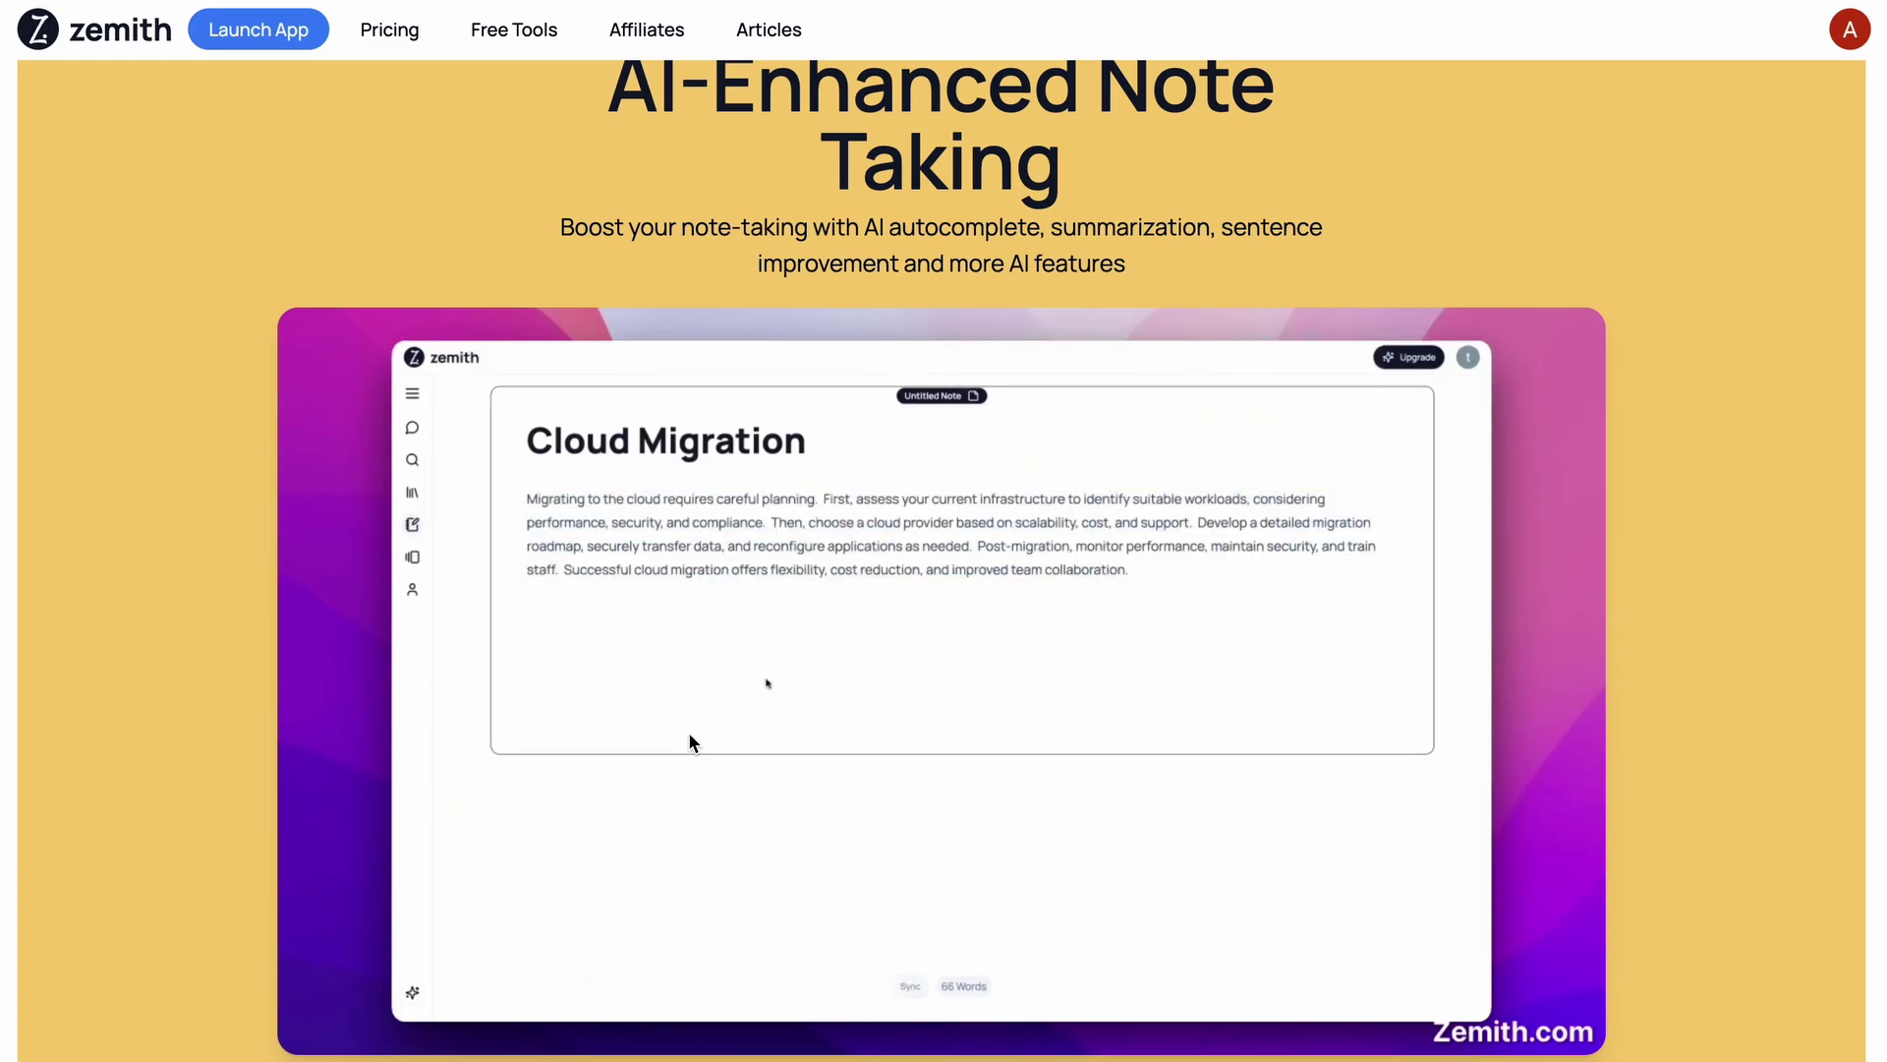
{"action": "scroll", "coordinate": [693, 742], "scroll_direction": "down", "scroll_amount": 1}
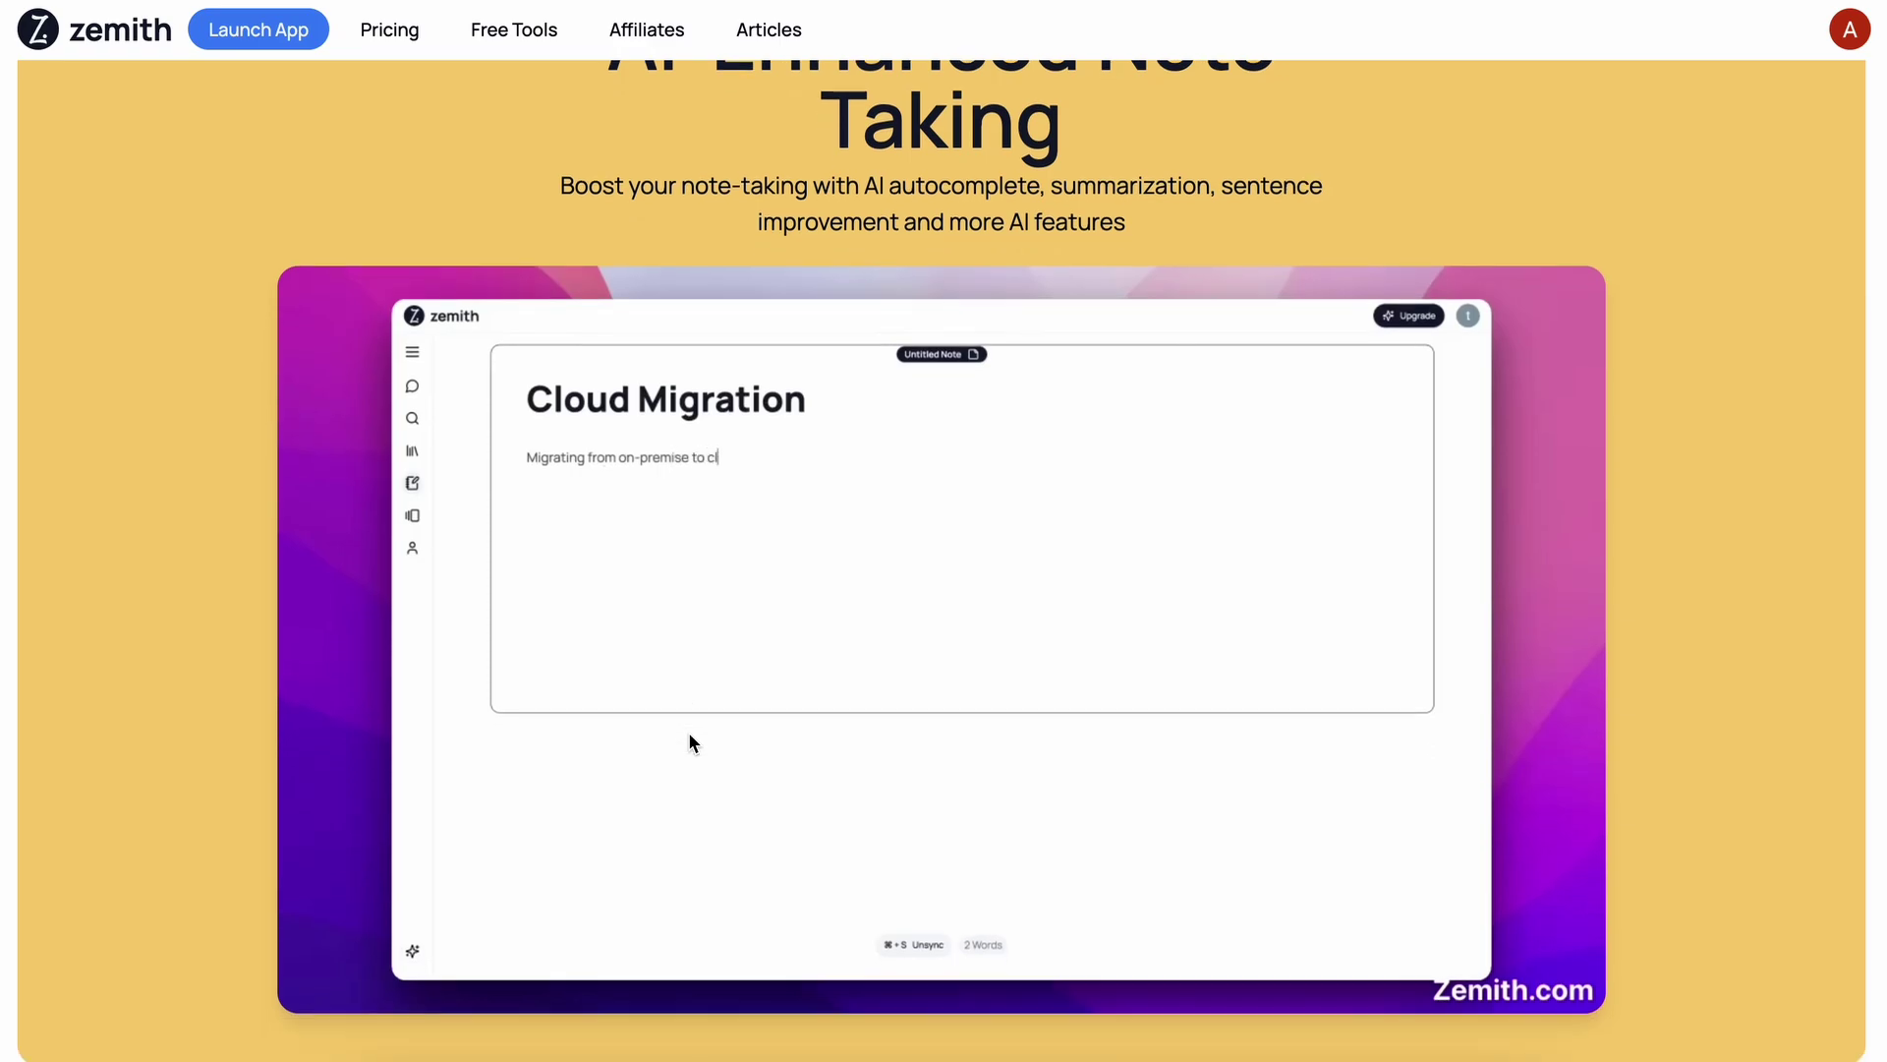
{"action": "scroll", "coordinate": [693, 742], "scroll_direction": "down", "scroll_amount": 10}
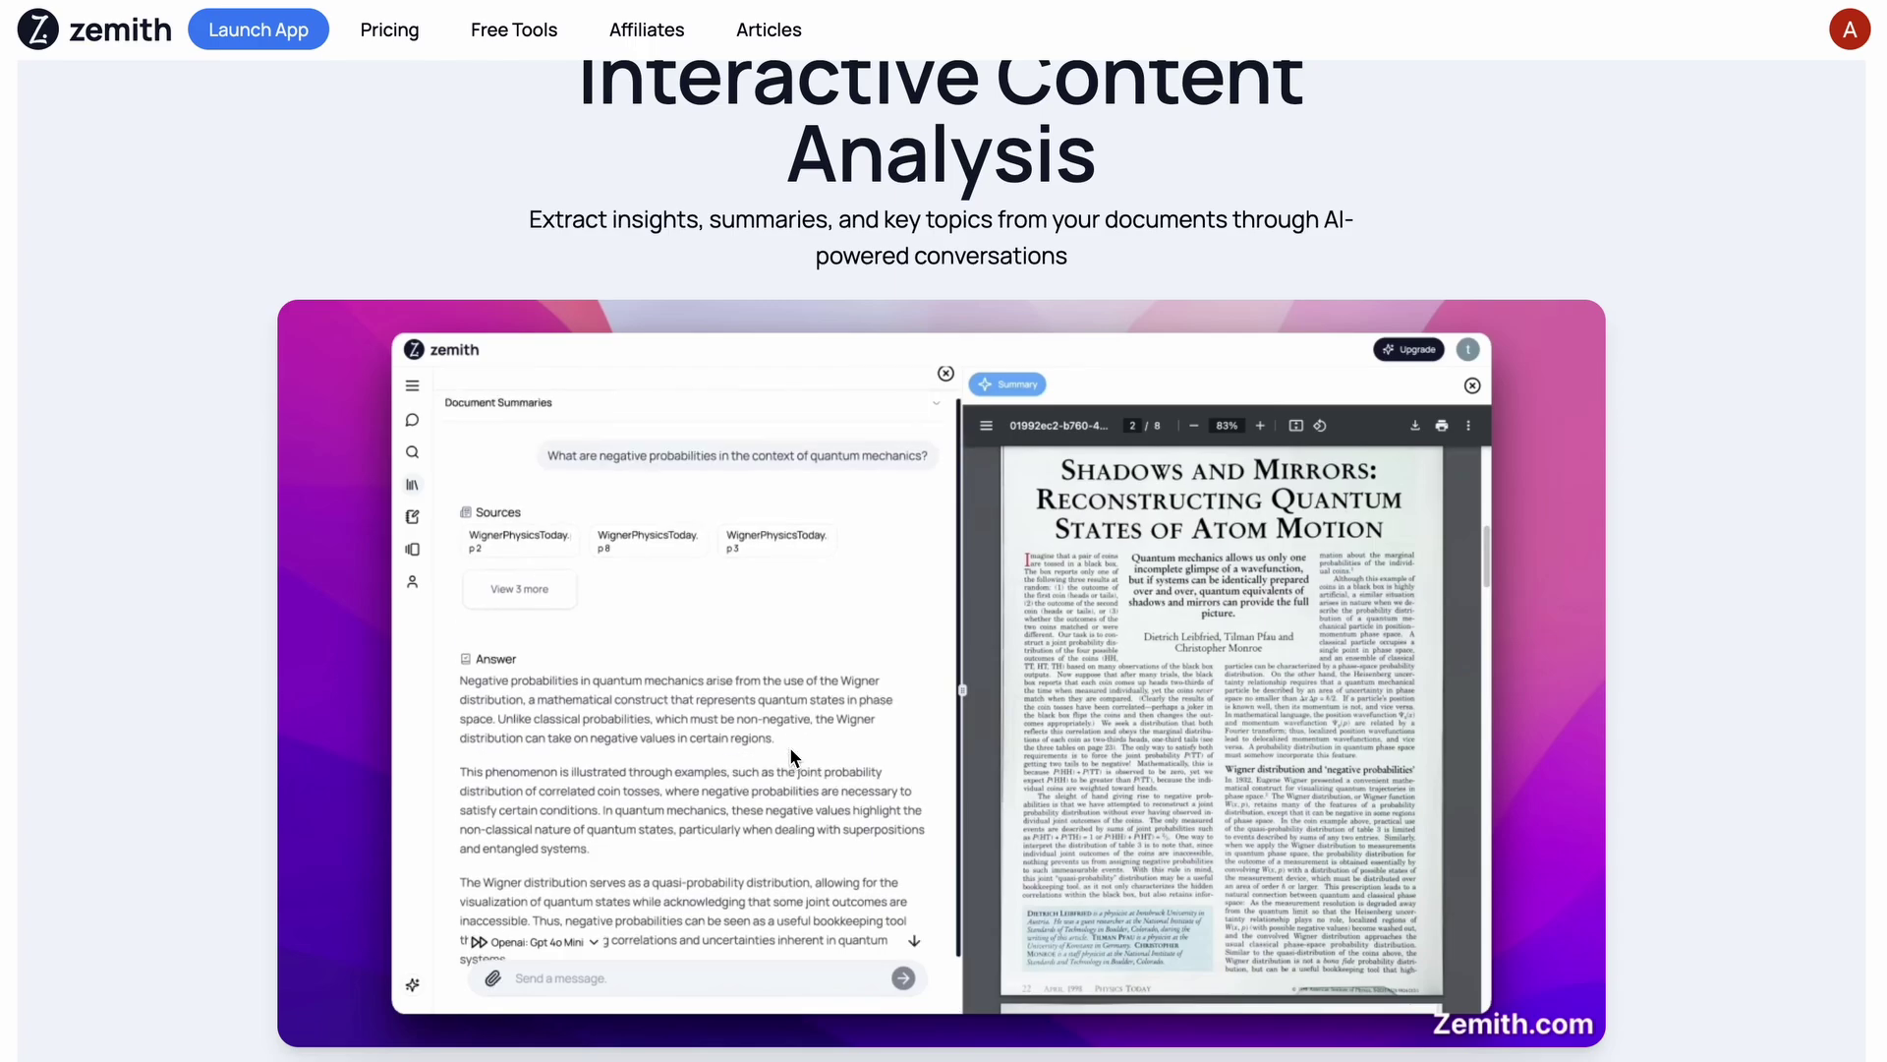
Scroll down past AI Image Generation and Focus OS Productivity Boost to the Pricing cards.
{"action": "scroll", "coordinate": [792, 755], "scroll_direction": "down", "scroll_amount": 9}
{"action": "scroll", "coordinate": [792, 753], "scroll_direction": "down", "scroll_amount": 2}
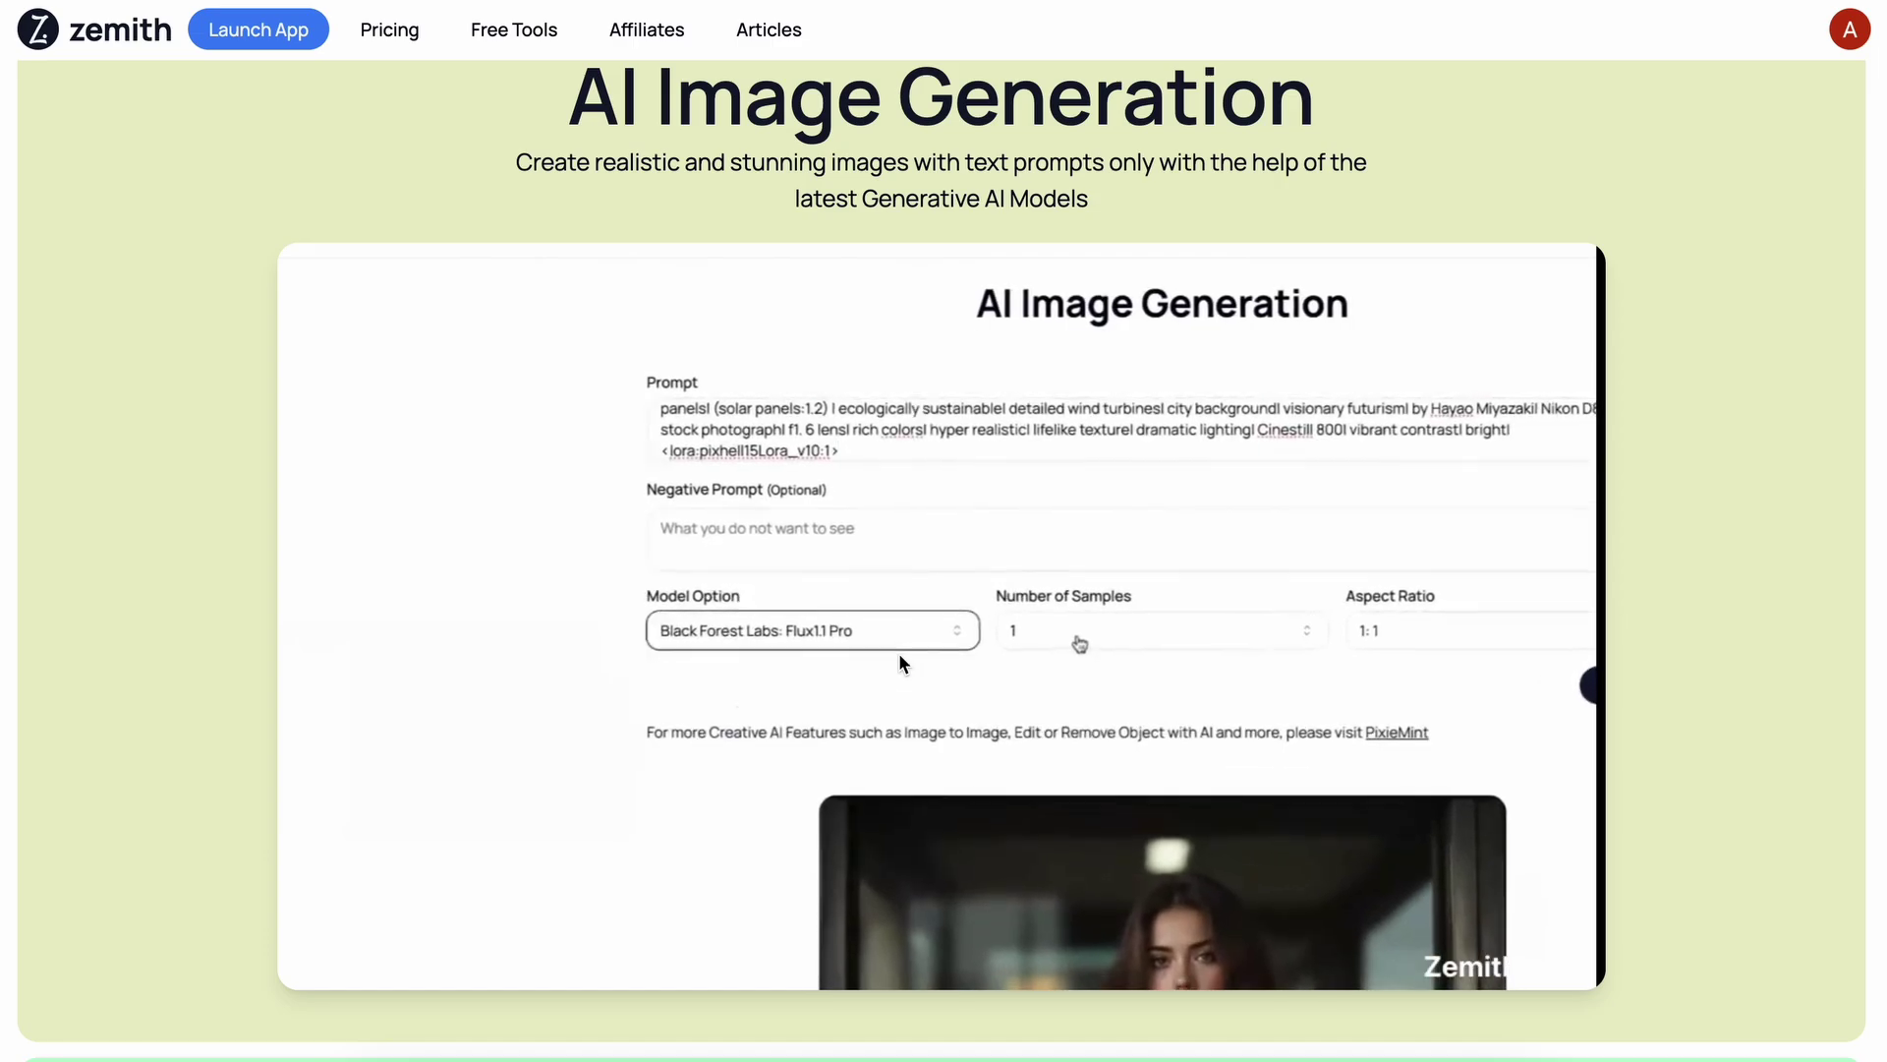
{"action": "scroll", "coordinate": [900, 658], "scroll_direction": "down", "scroll_amount": 1}
{"action": "scroll", "coordinate": [898, 653], "scroll_direction": "down", "scroll_amount": 10}
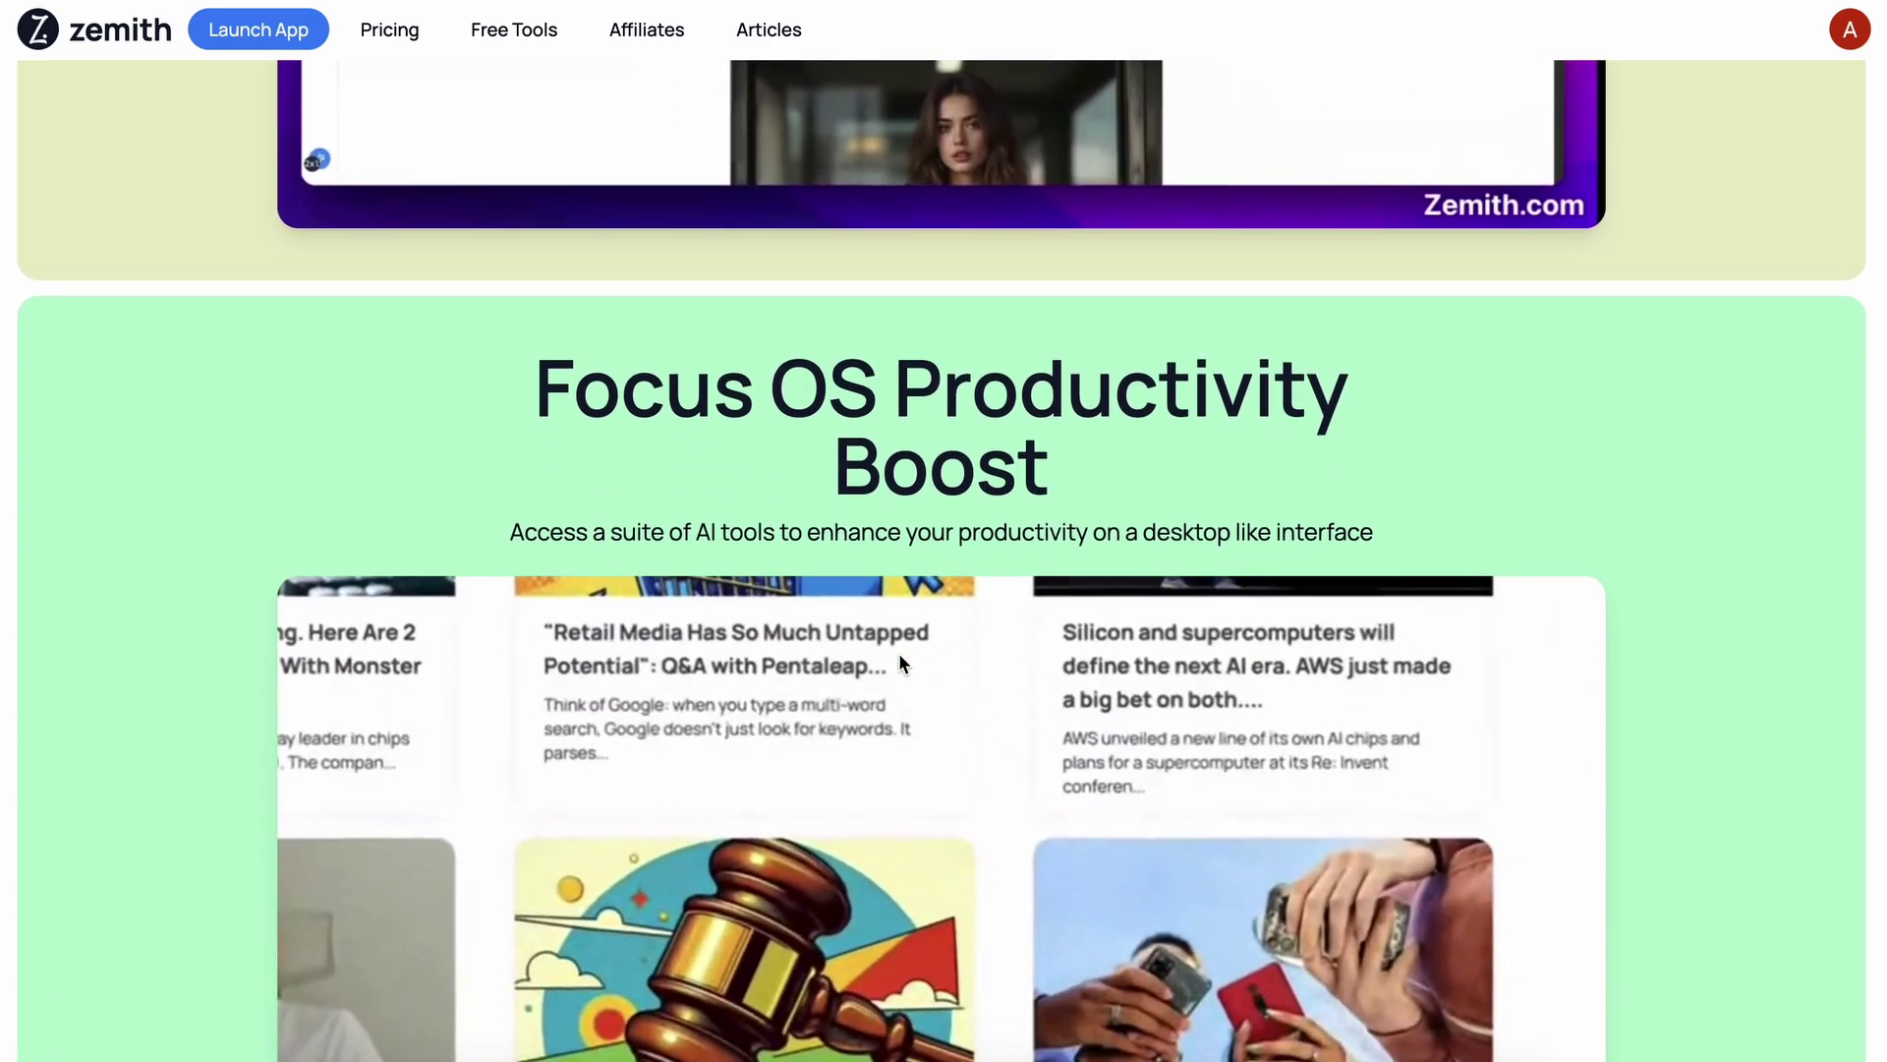
{"action": "scroll", "coordinate": [899, 652], "scroll_direction": "up", "scroll_amount": 2}
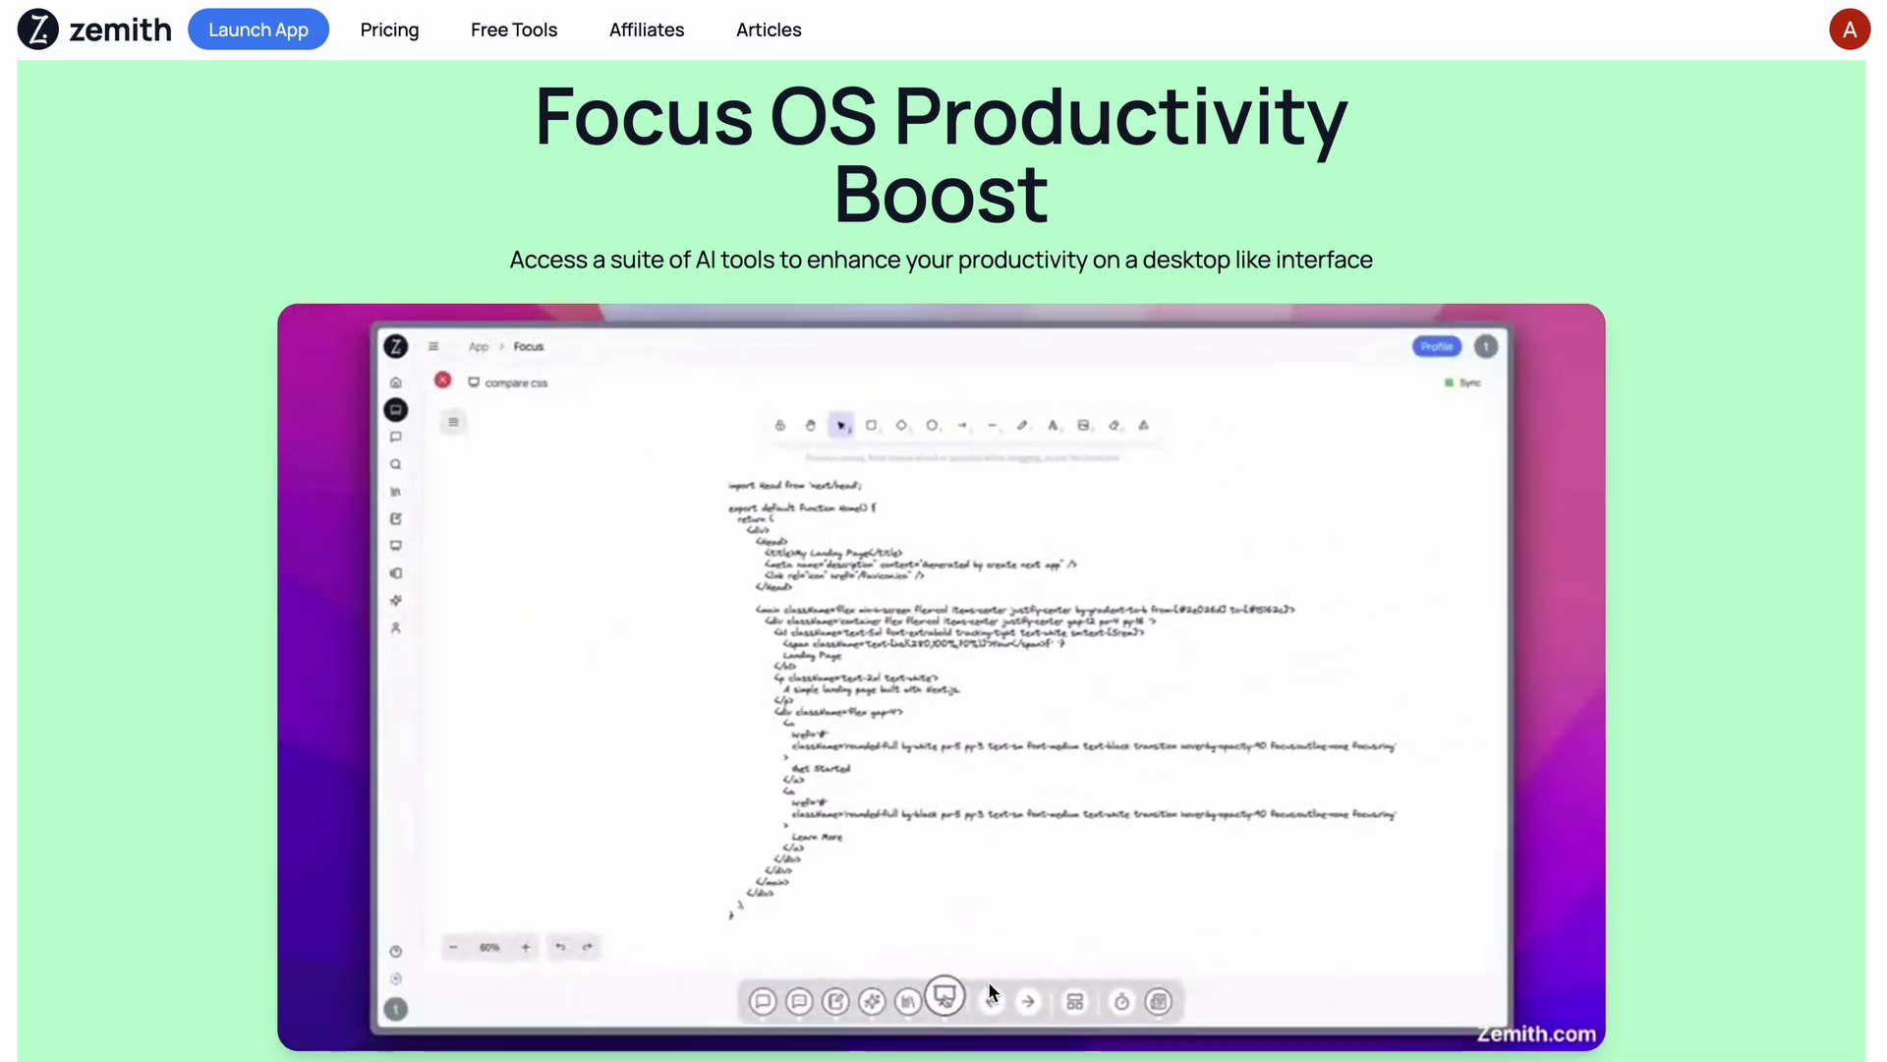
{"action": "scroll", "coordinate": [978, 942], "scroll_direction": "down", "scroll_amount": 10}
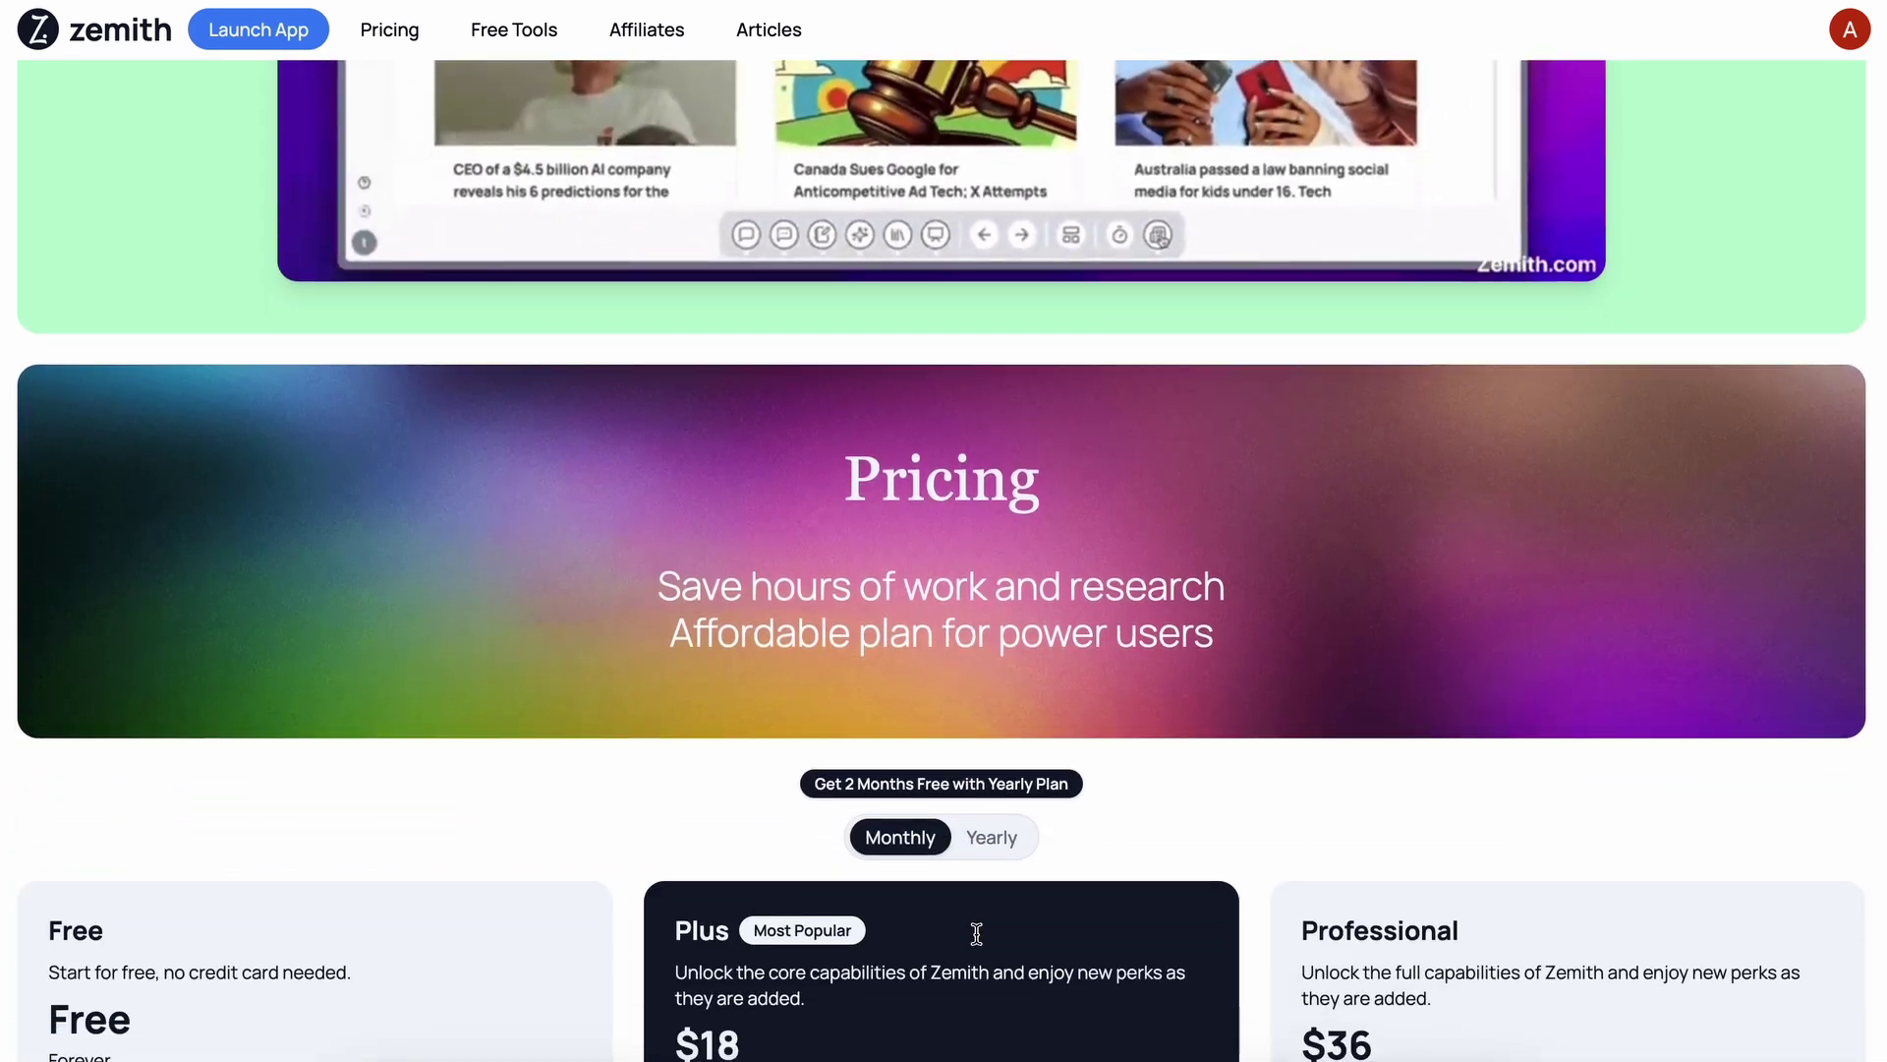
{"action": "scroll", "coordinate": [978, 942], "scroll_direction": "down", "scroll_amount": 2}
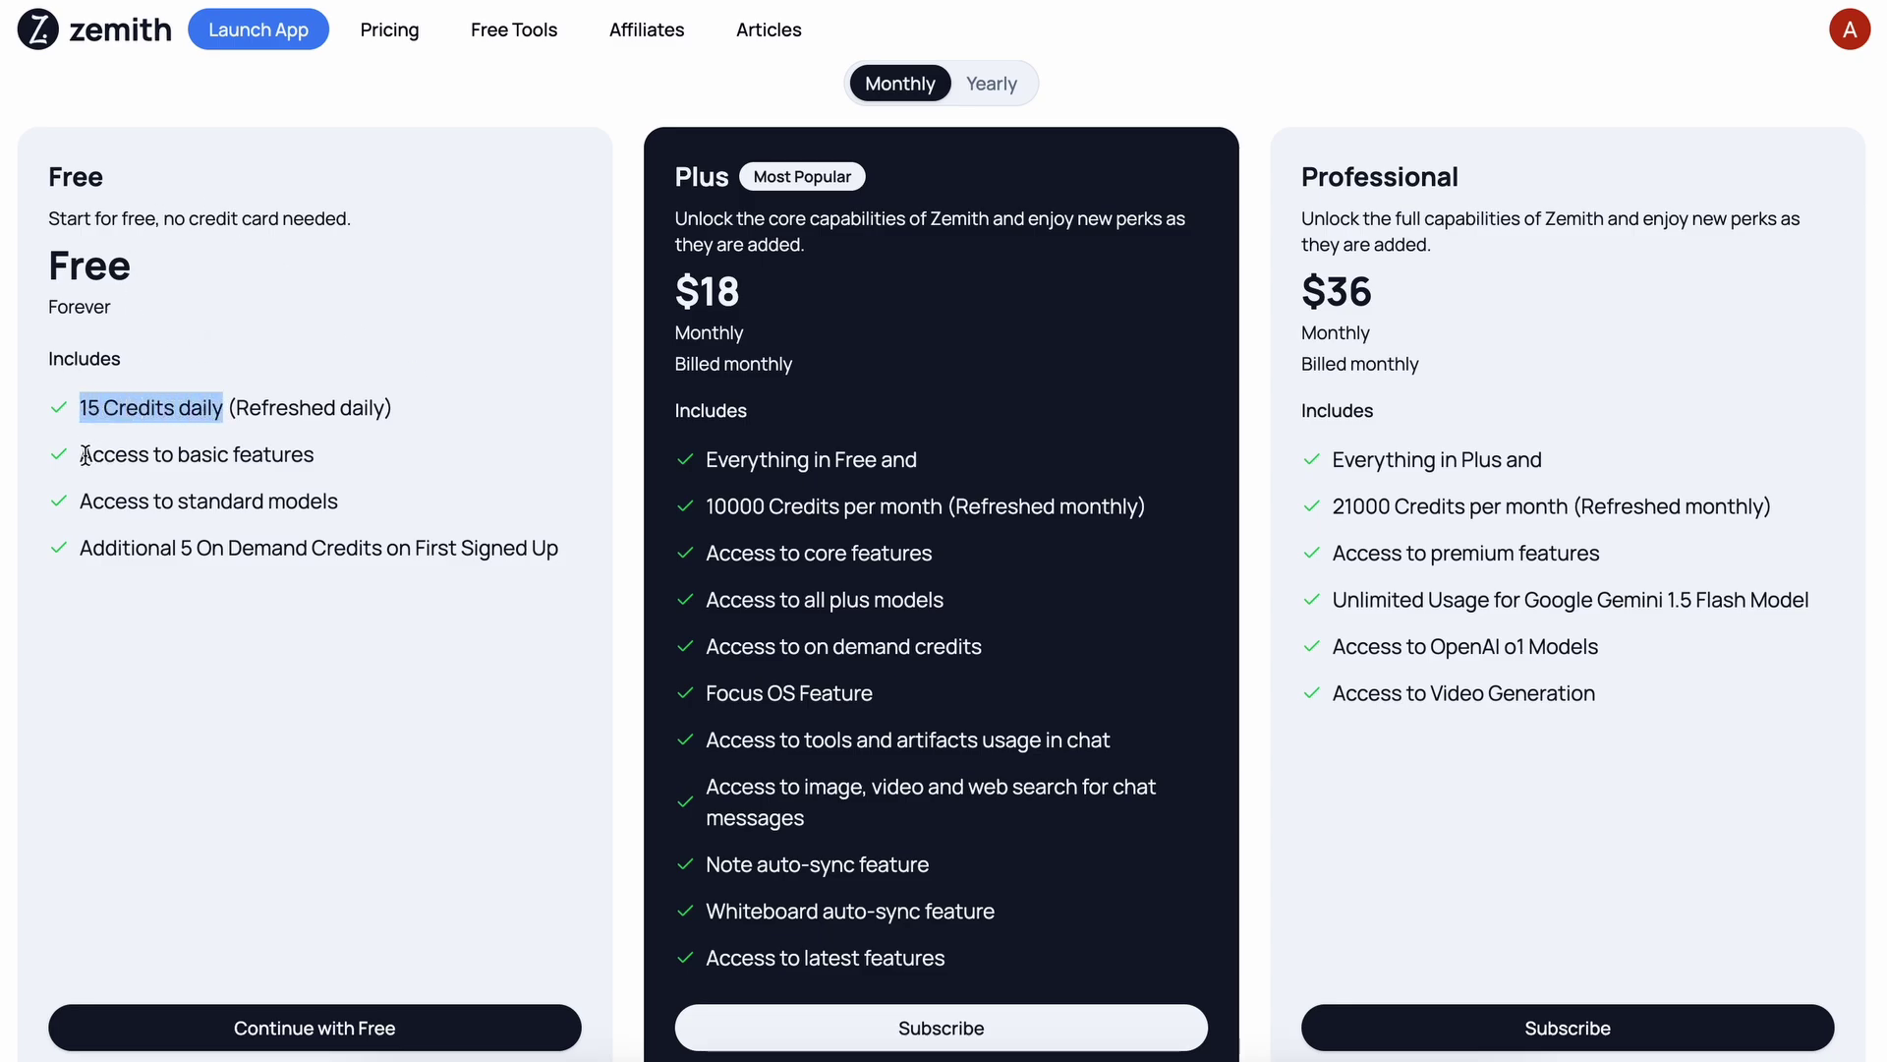
{"action": "left_click_drag", "start_coordinate": [85, 455], "coordinate": [360, 462]}
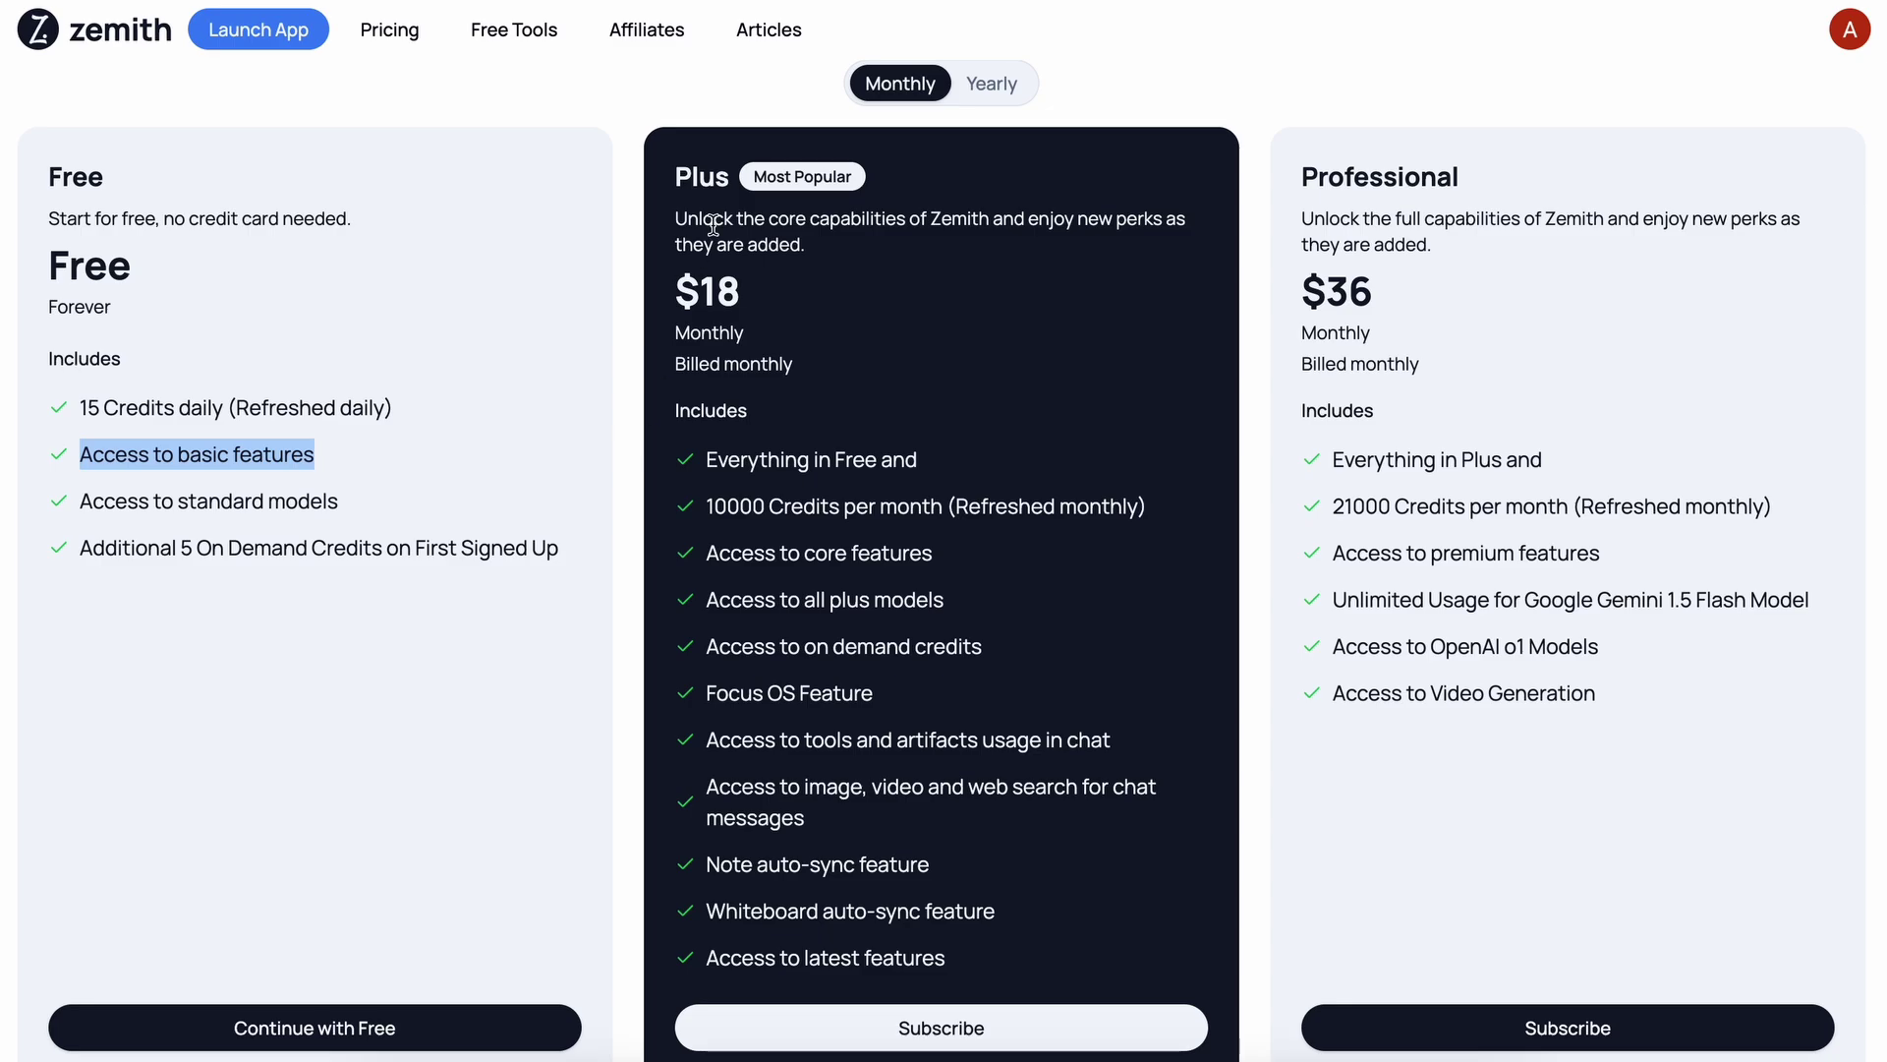
{"action": "left_click", "coordinate": [718, 178]}
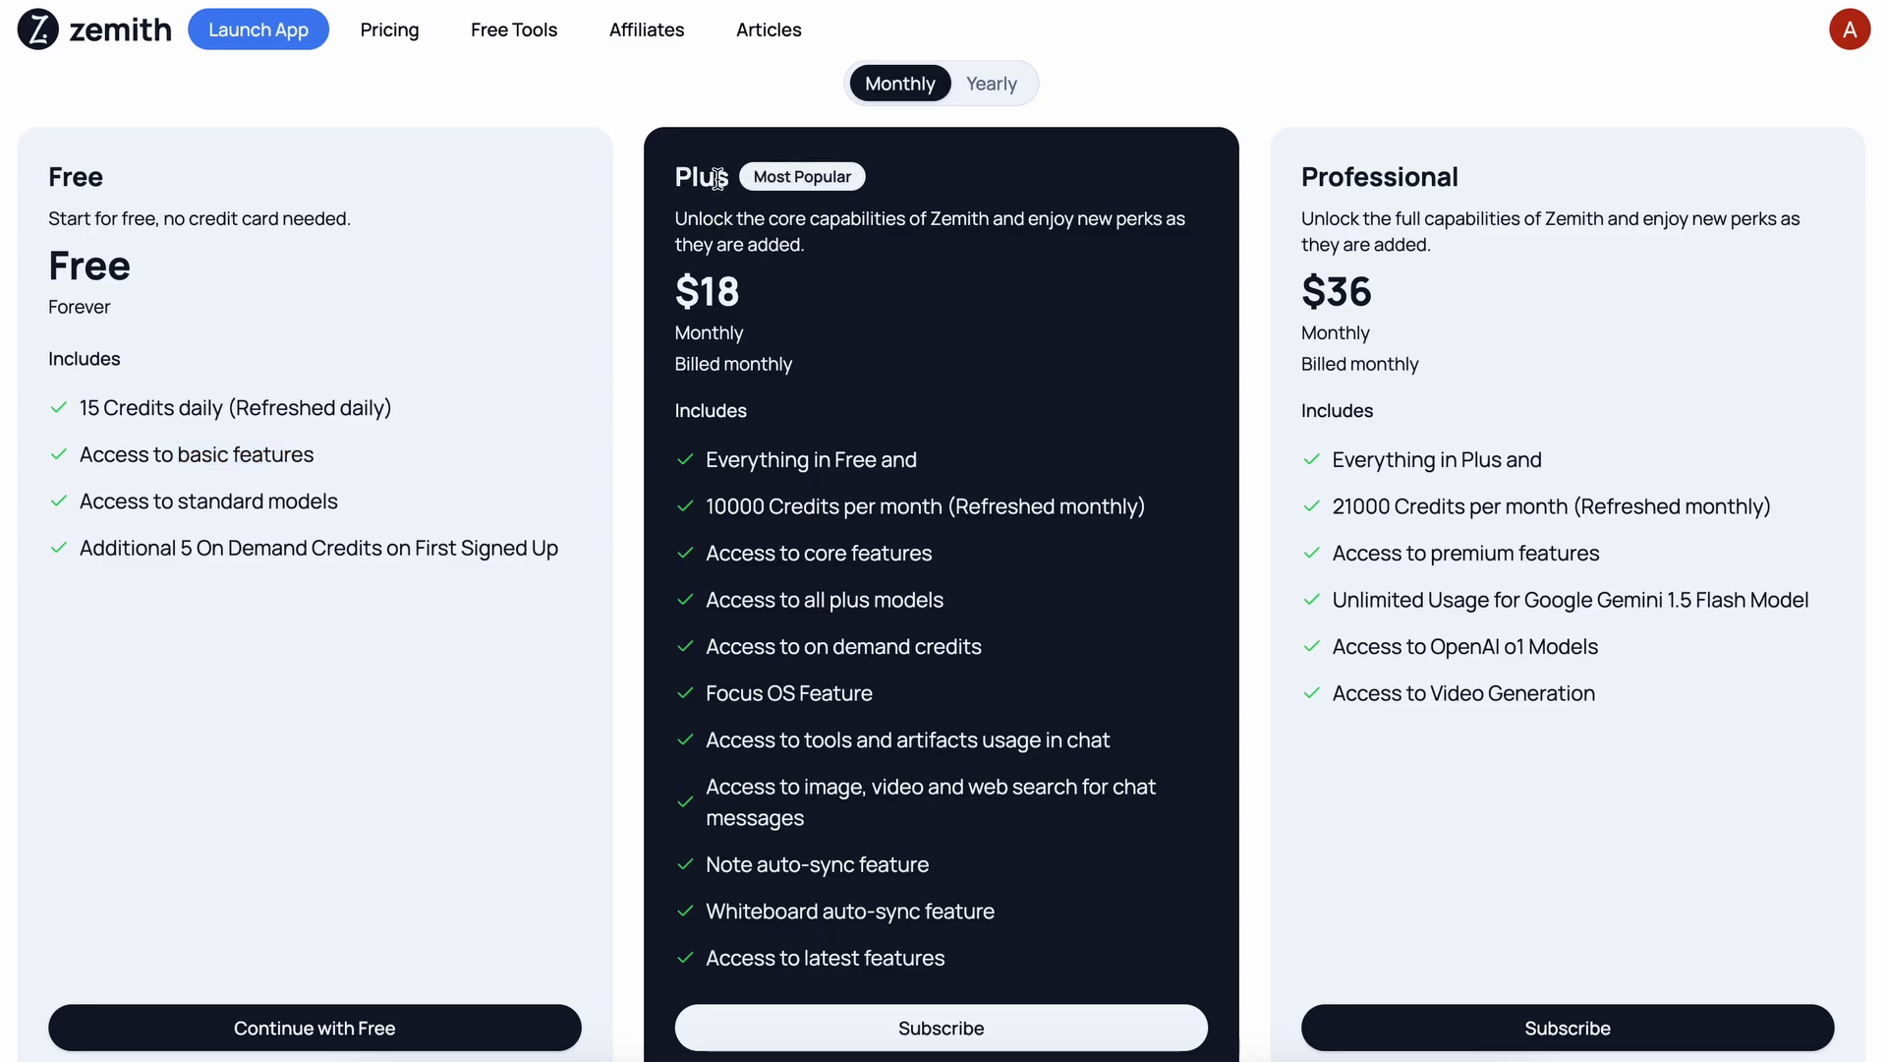
{"action": "double_click", "coordinate": [718, 279]}
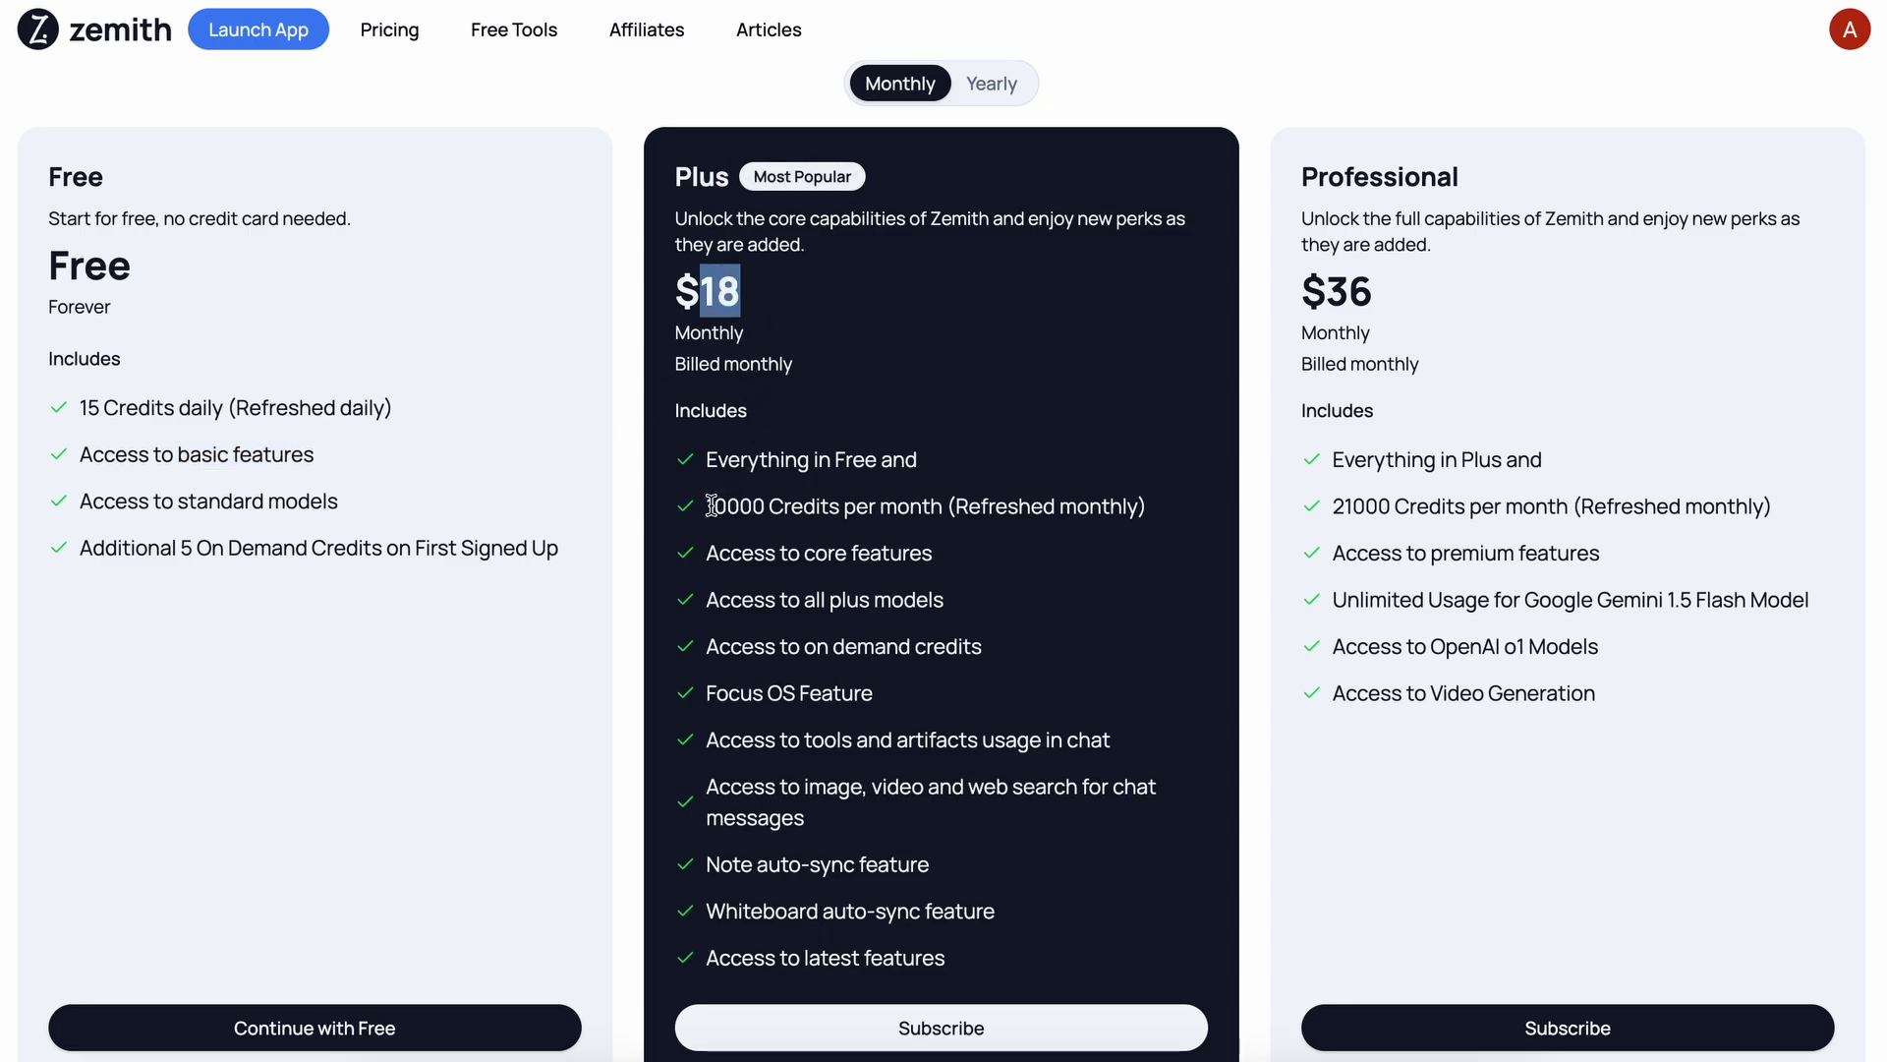
{"action": "left_click_drag", "start_coordinate": [710, 505], "coordinate": [928, 604]}
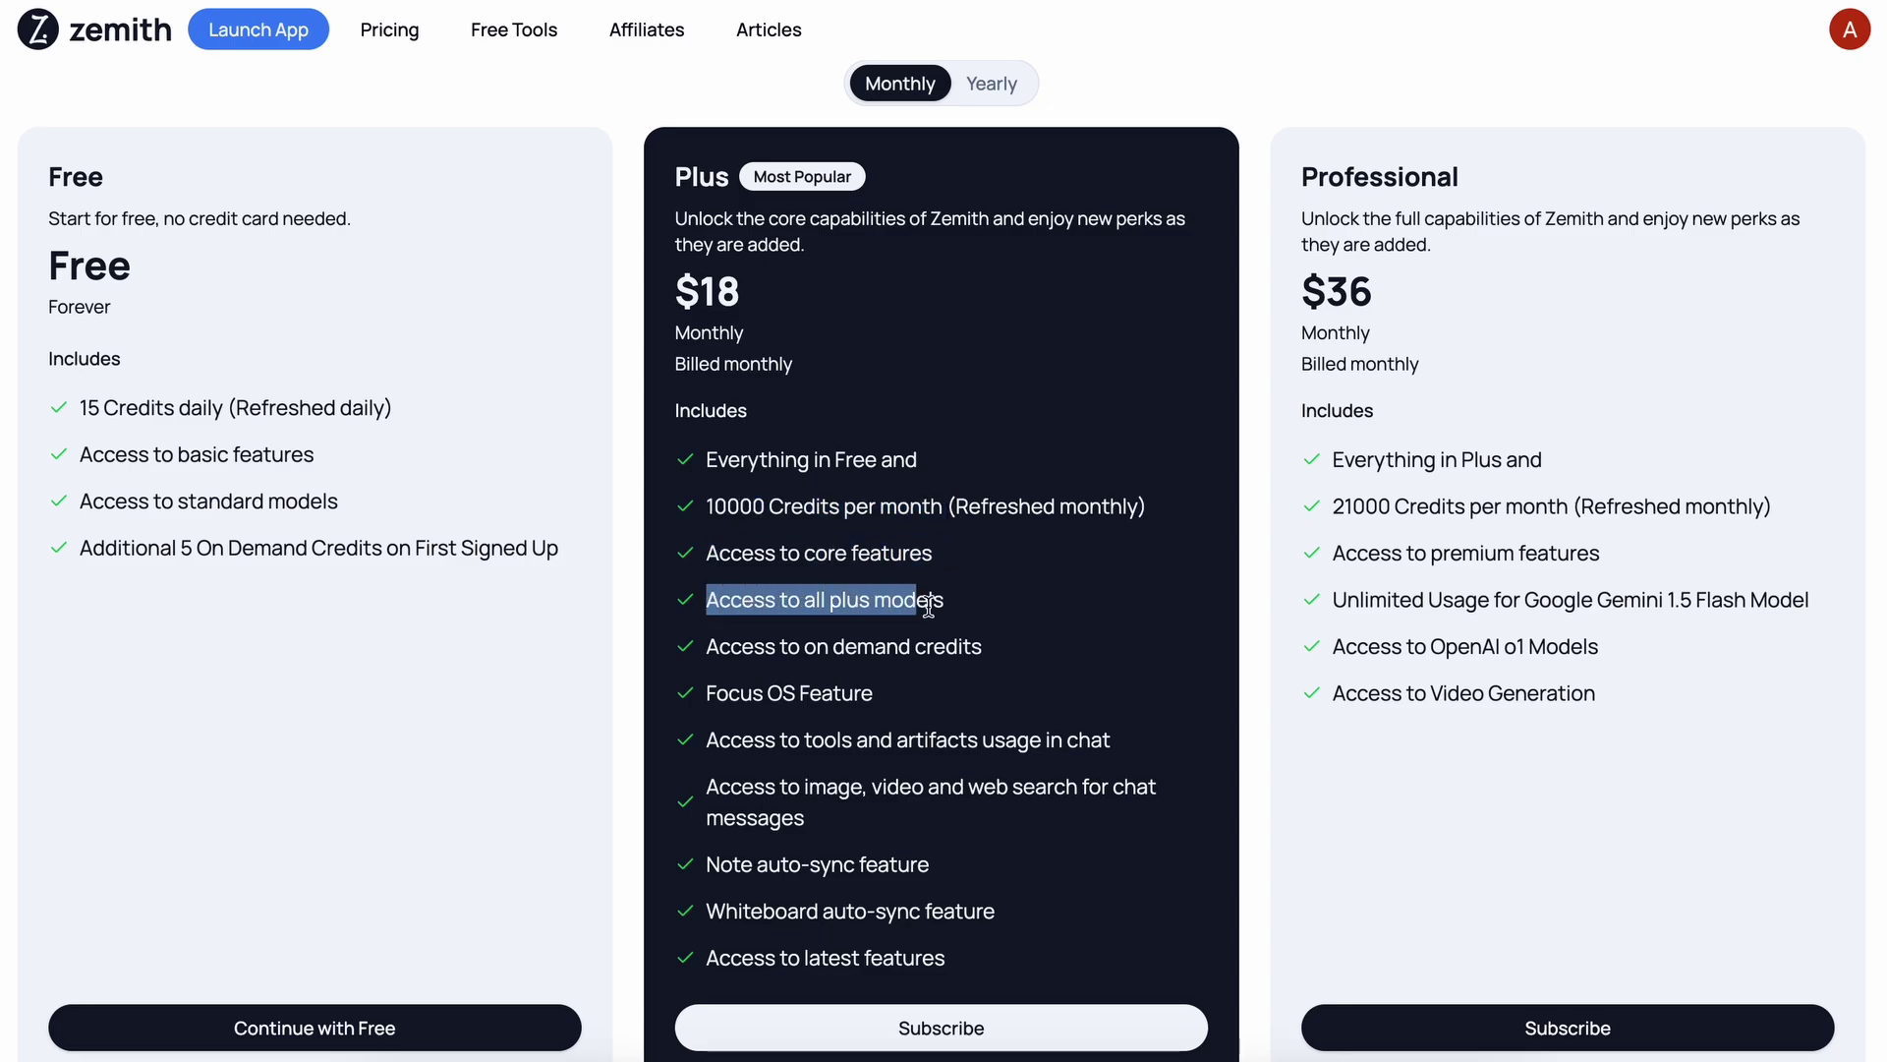
{"action": "left_click_drag", "start_coordinate": [1005, 666], "coordinate": [704, 663]}
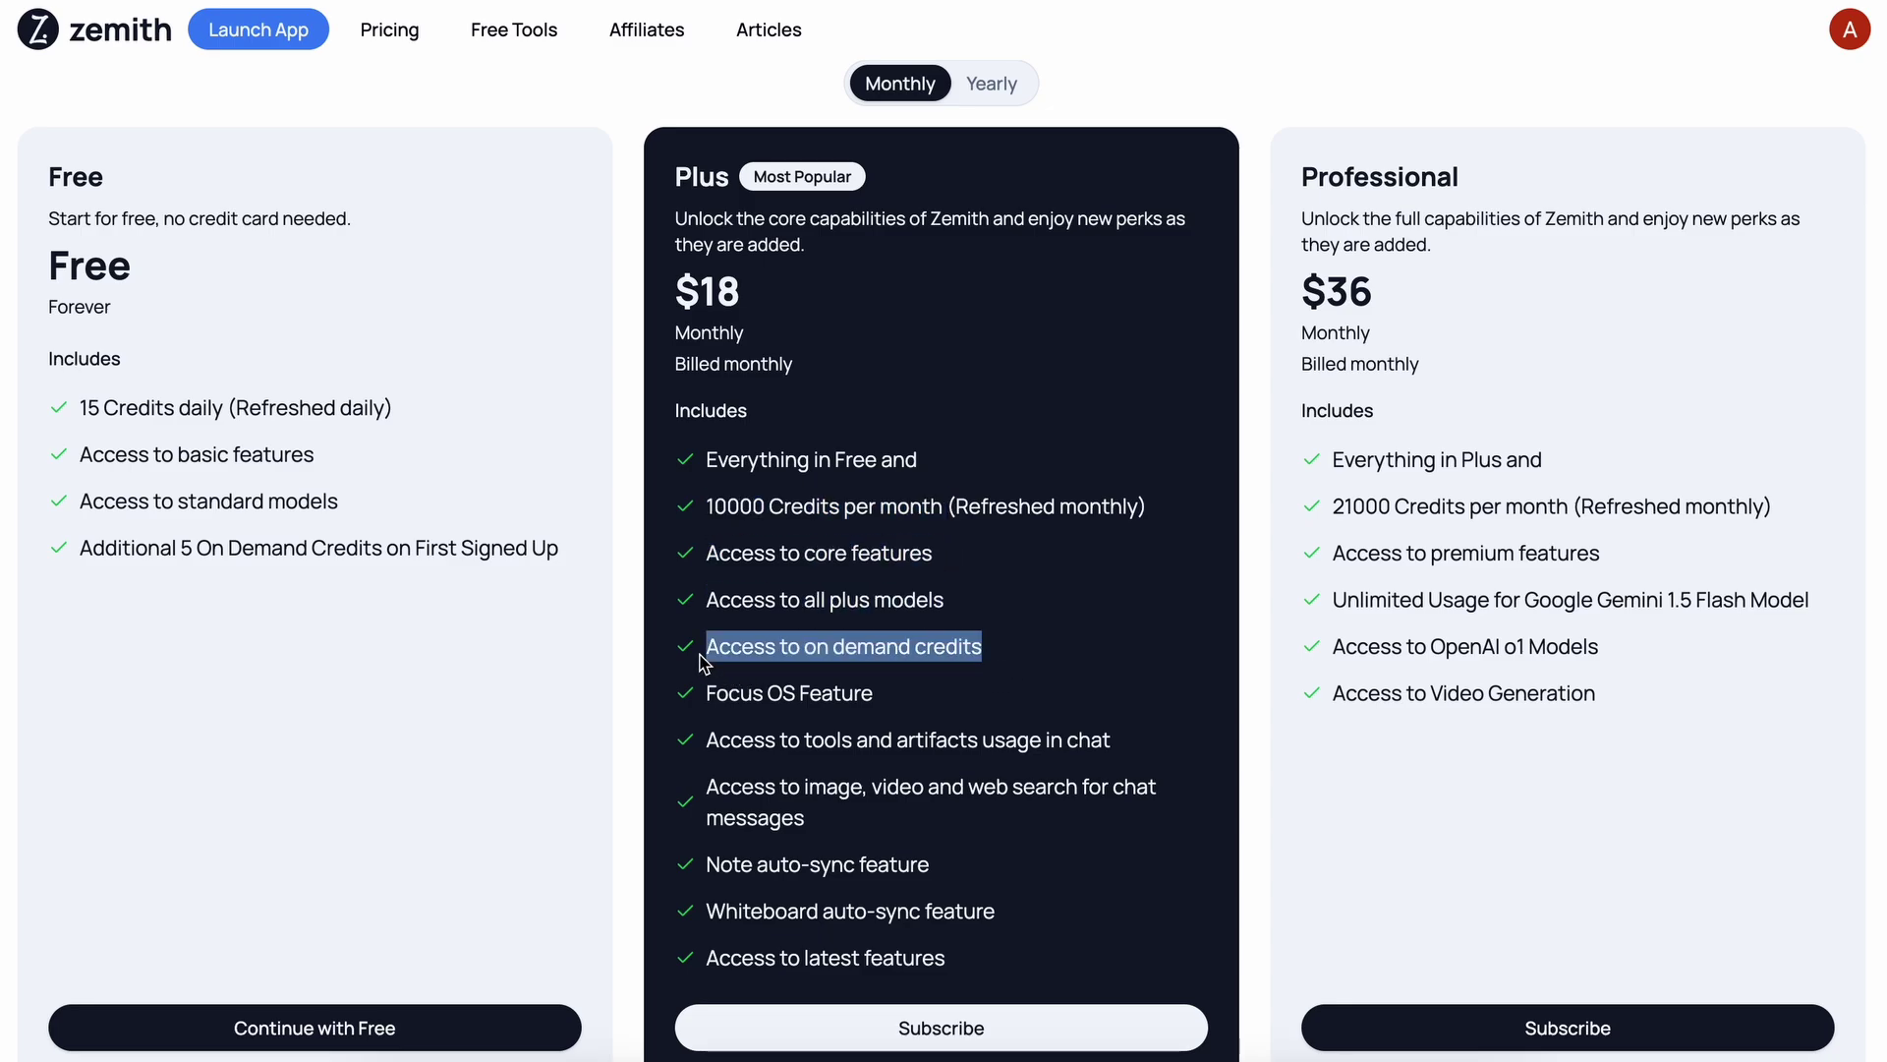
{"action": "left_click_drag", "start_coordinate": [891, 700], "coordinate": [712, 678]}
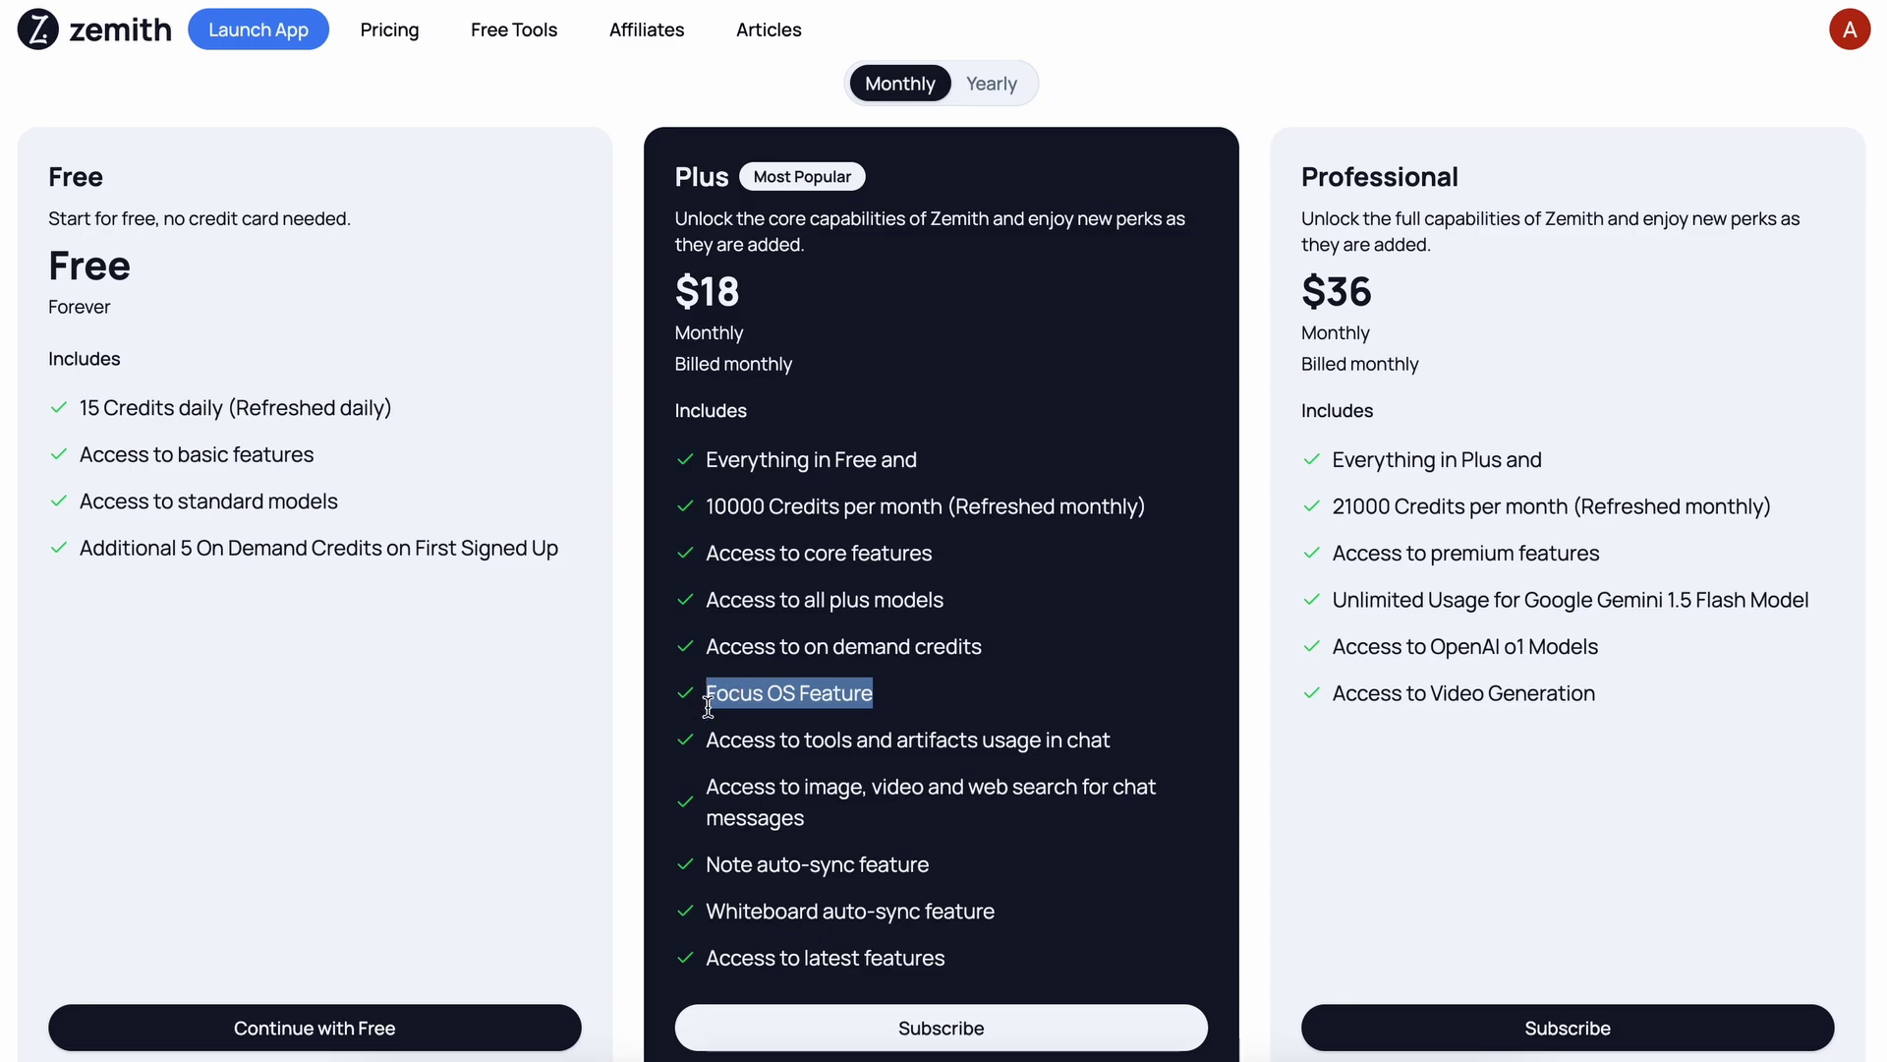
{"action": "left_click_drag", "start_coordinate": [707, 743], "coordinate": [1187, 755]}
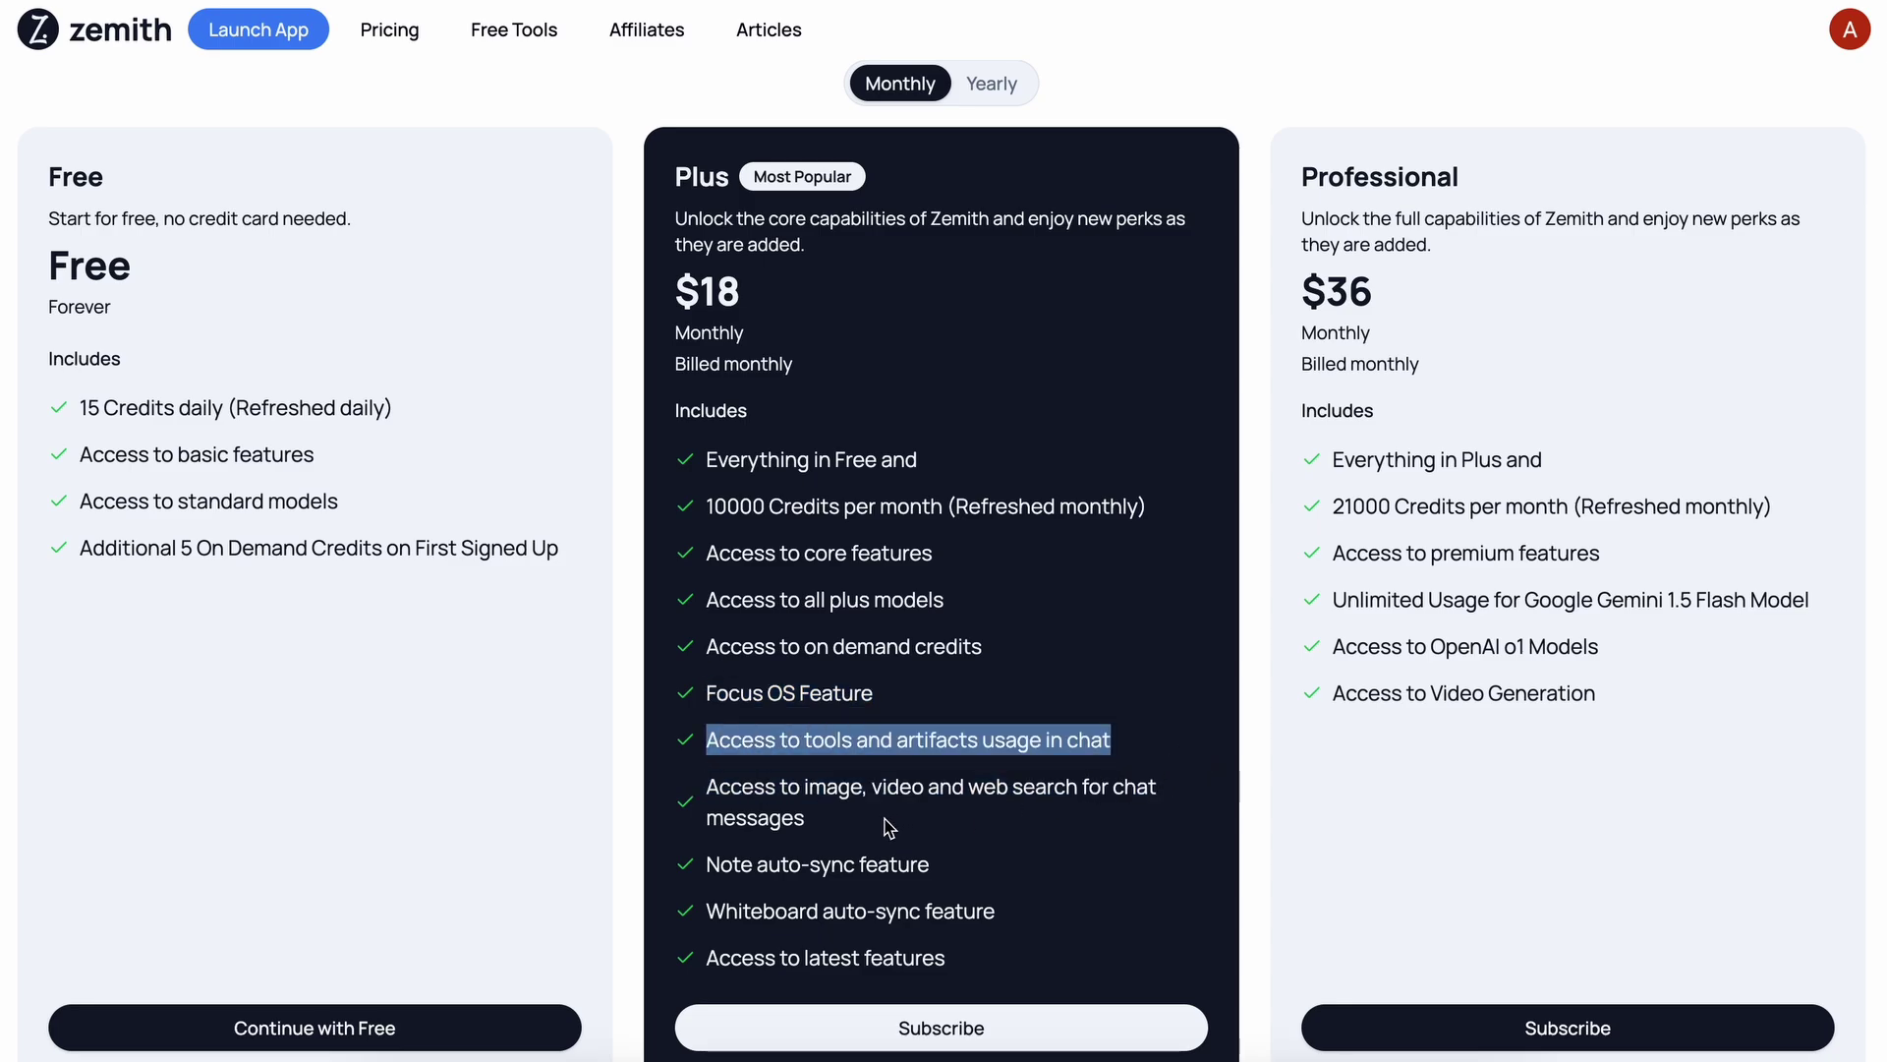
{"action": "left_click_drag", "start_coordinate": [858, 834], "coordinate": [711, 794]}
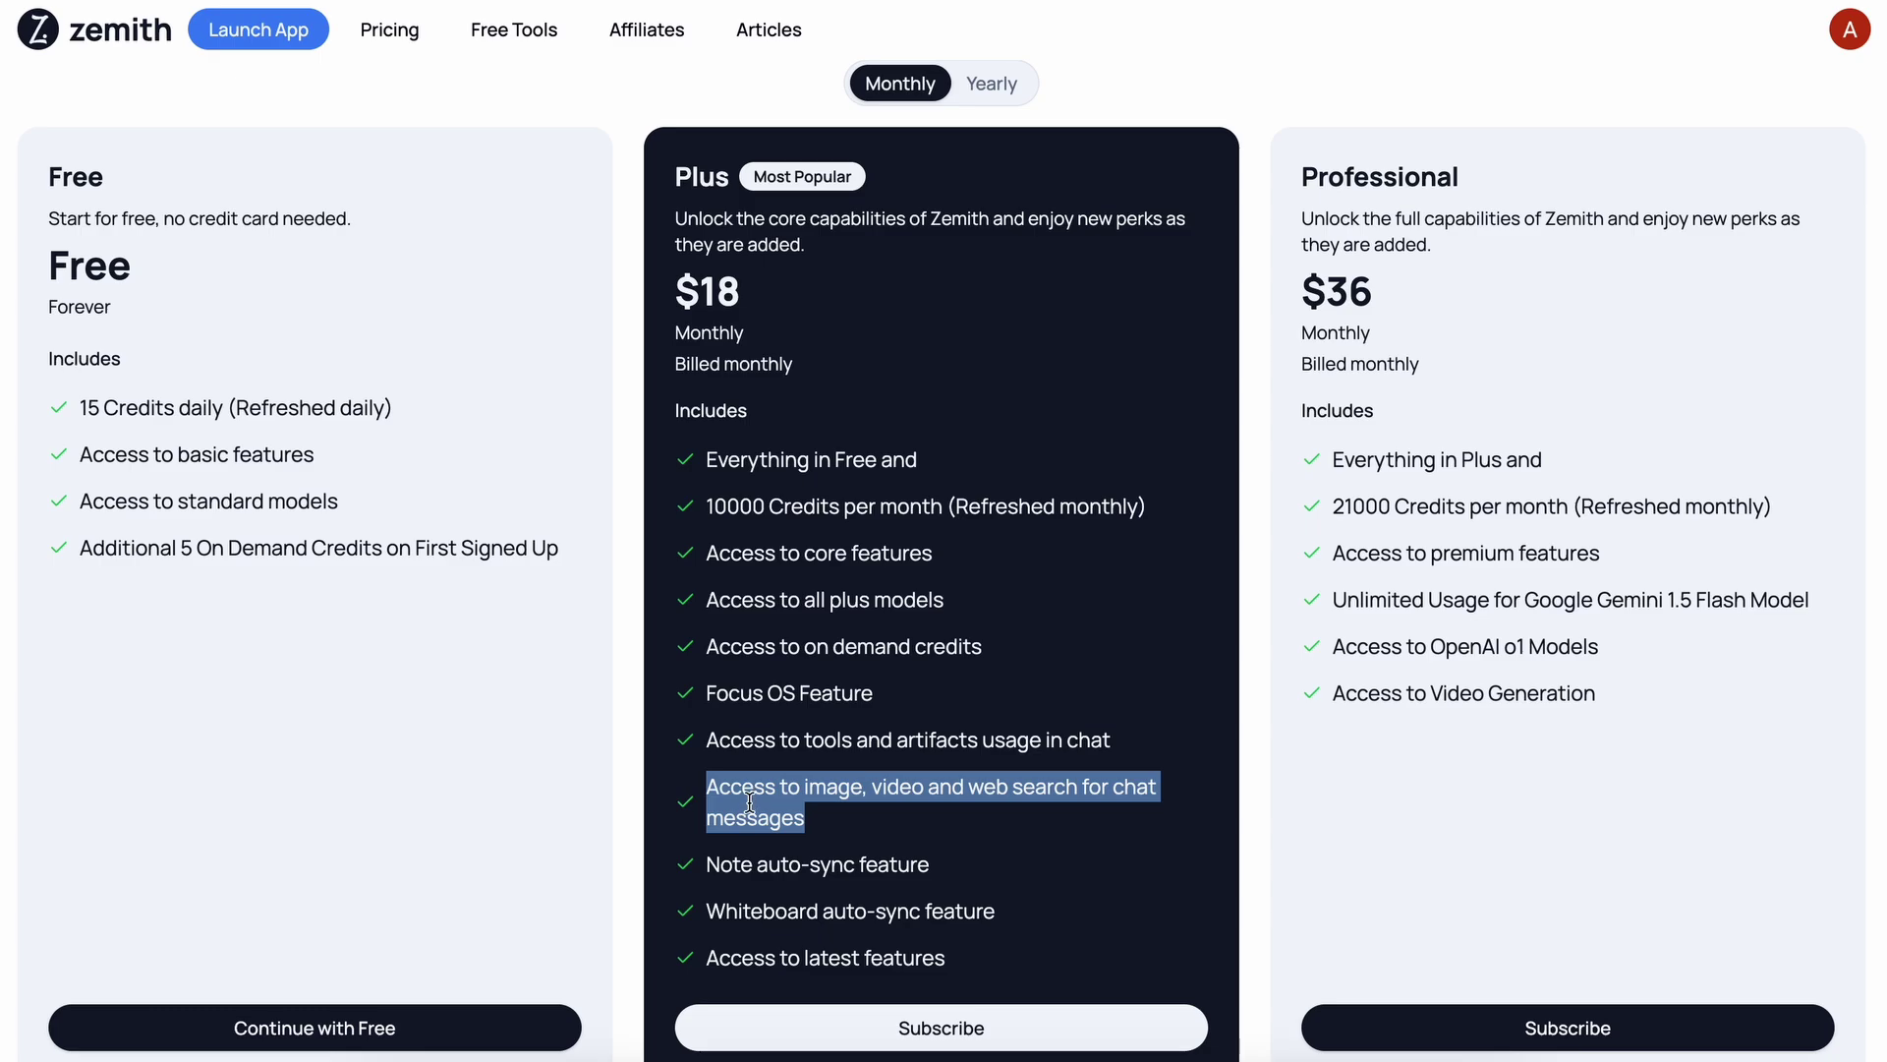
{"action": "left_click_drag", "start_coordinate": [710, 864], "coordinate": [919, 871]}
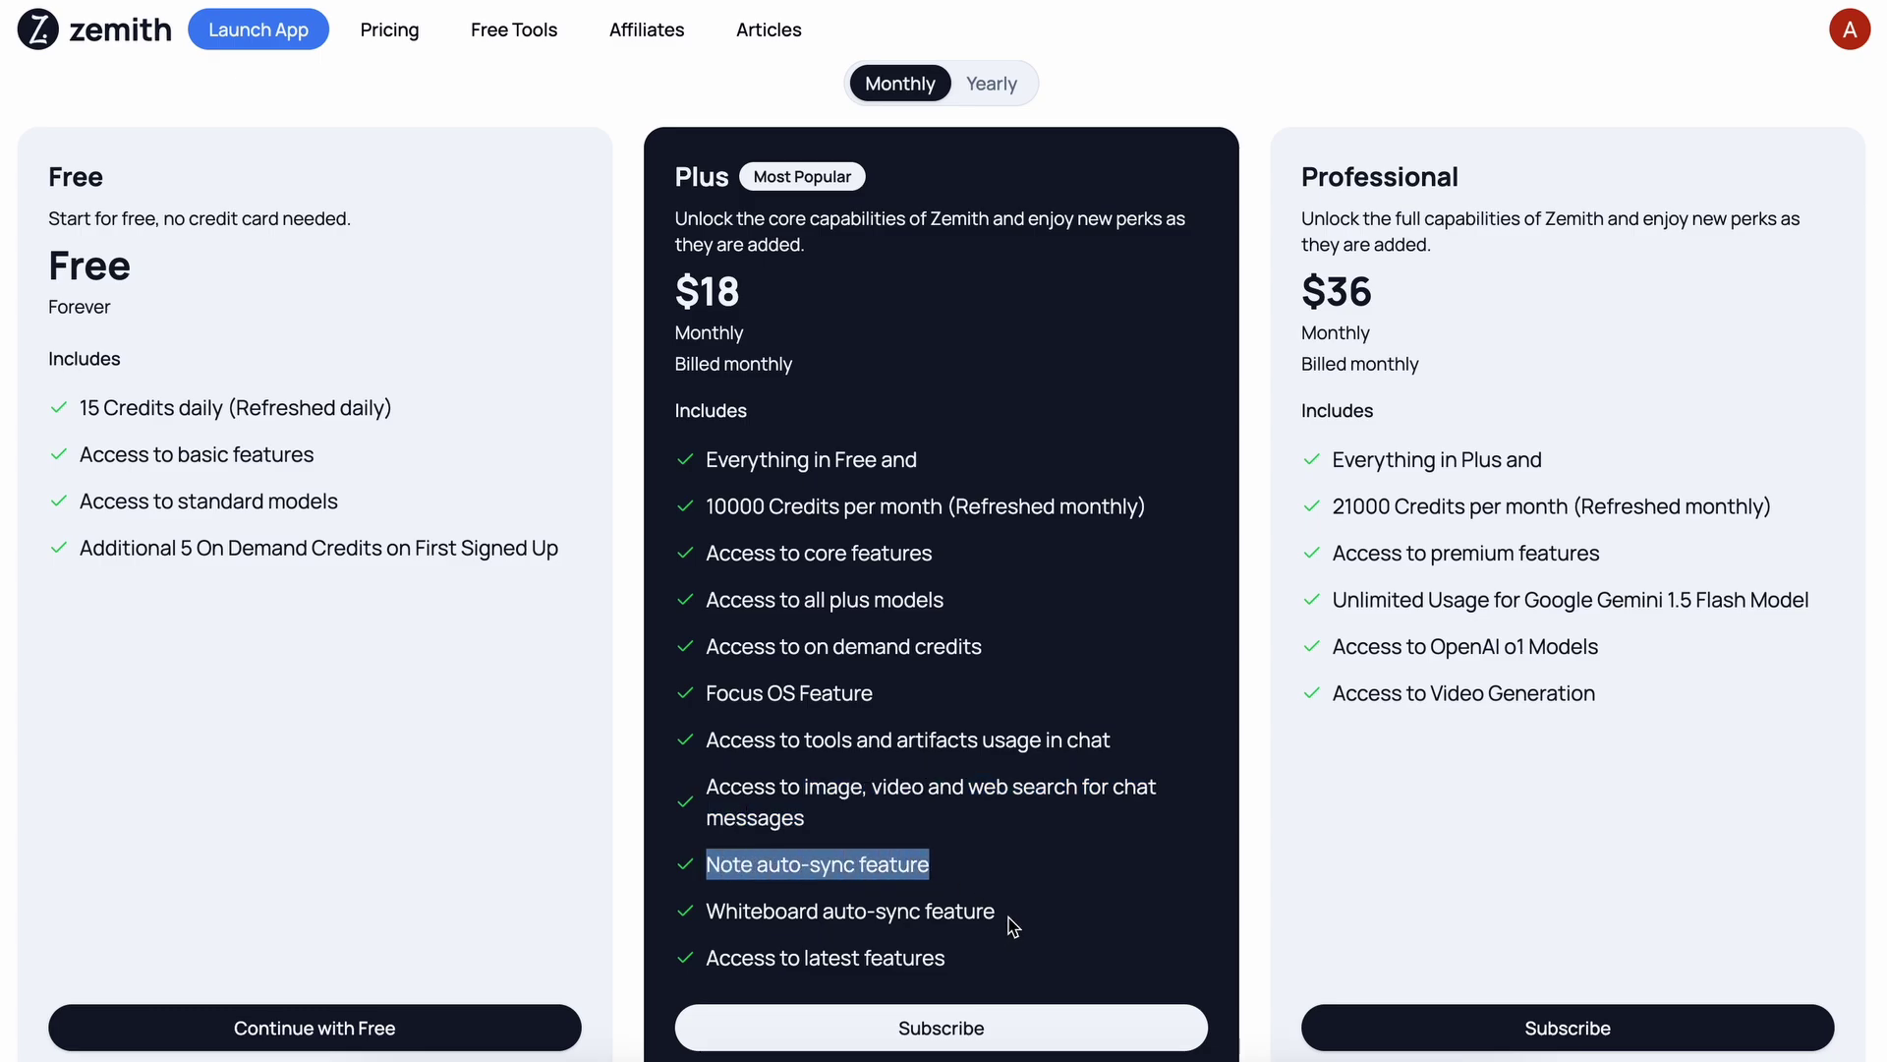
{"action": "left_click_drag", "start_coordinate": [1014, 926], "coordinate": [710, 911]}
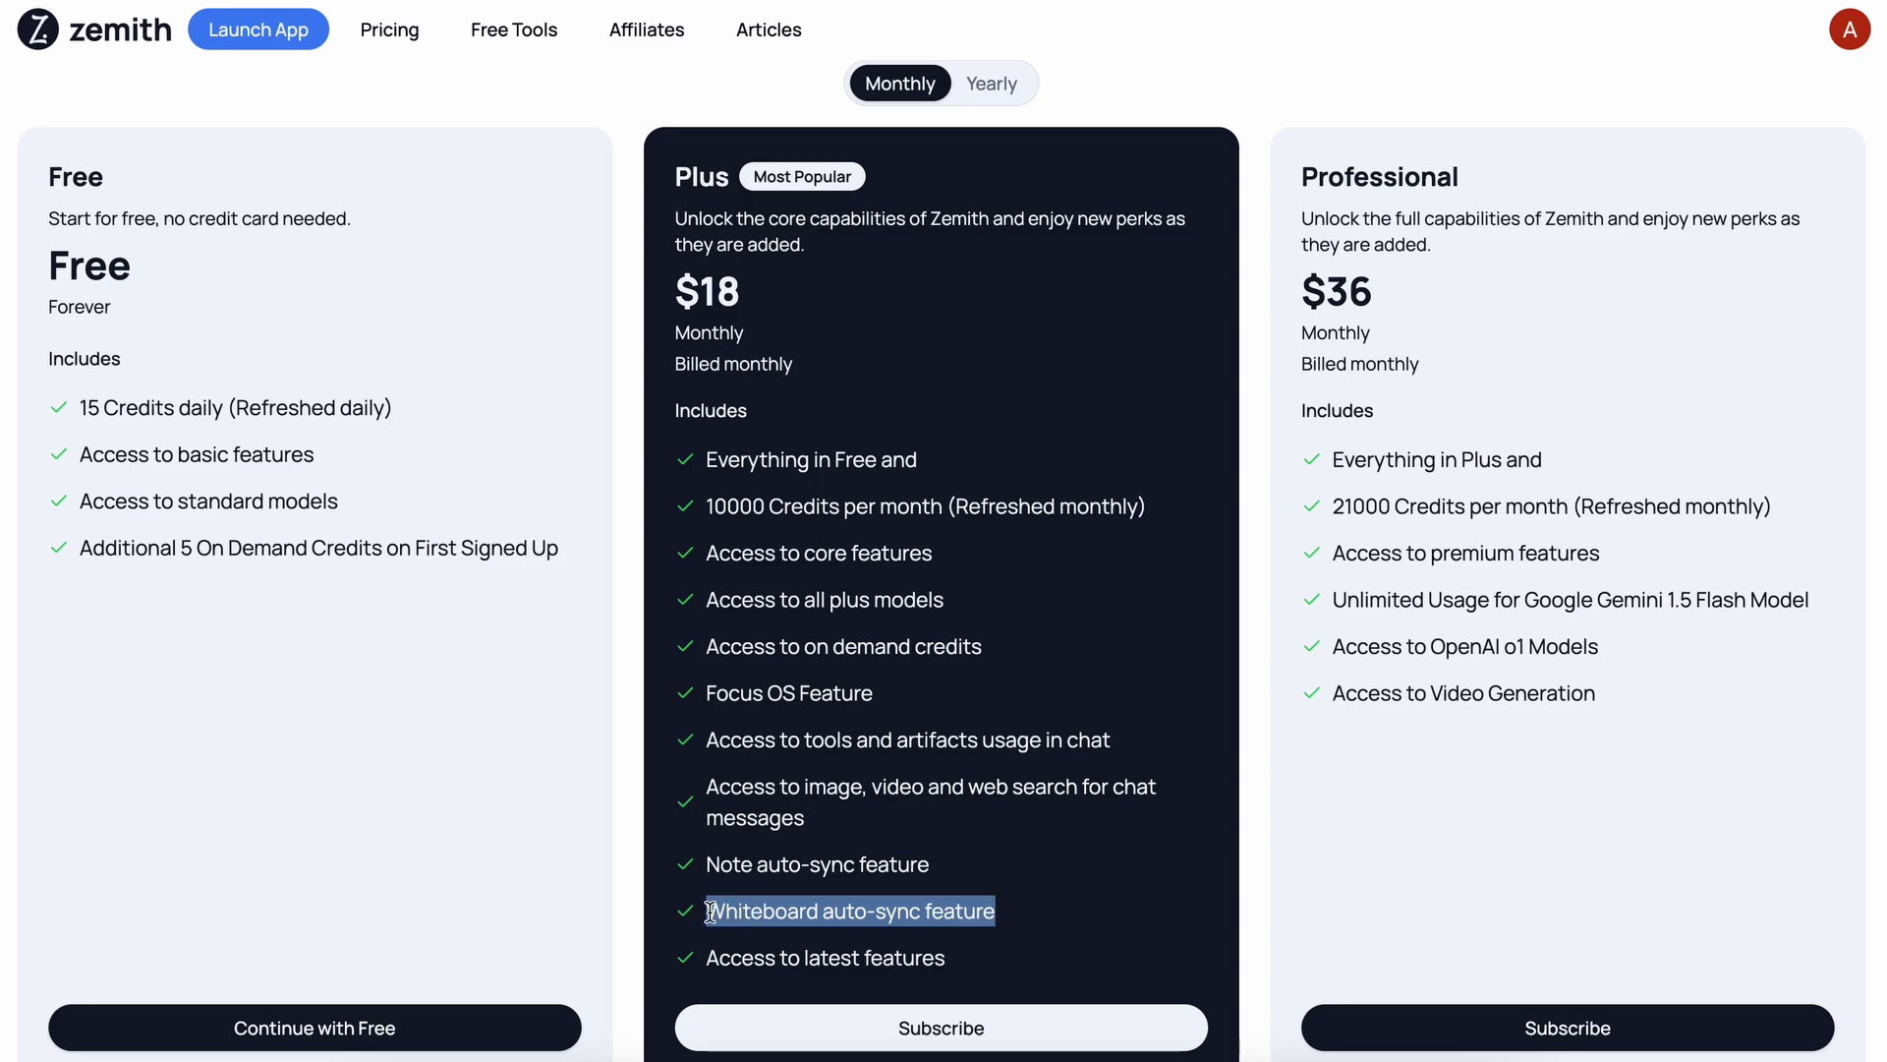
{"action": "right_click", "coordinate": [942, 968]}
{"action": "left_click", "coordinate": [851, 968]}
{"action": "triple_click", "coordinate": [792, 961]}
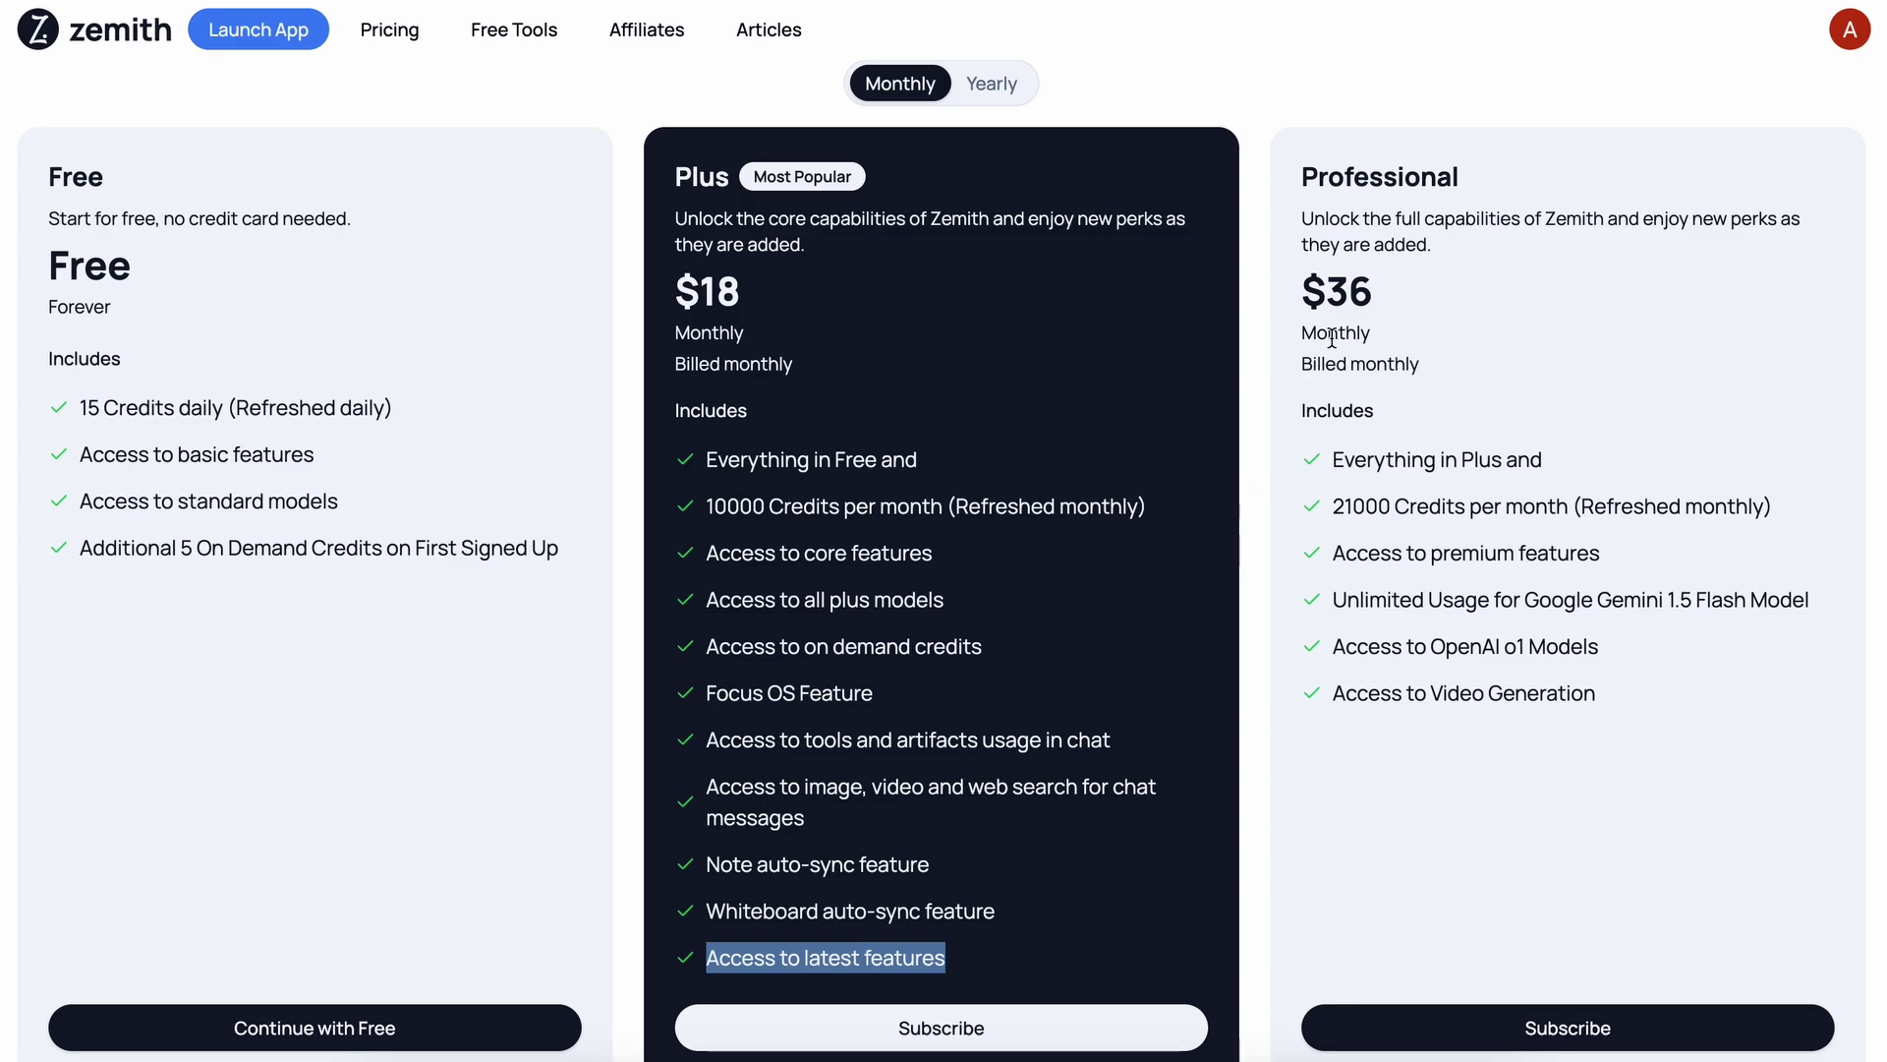
{"action": "double_click", "coordinate": [1341, 293]}
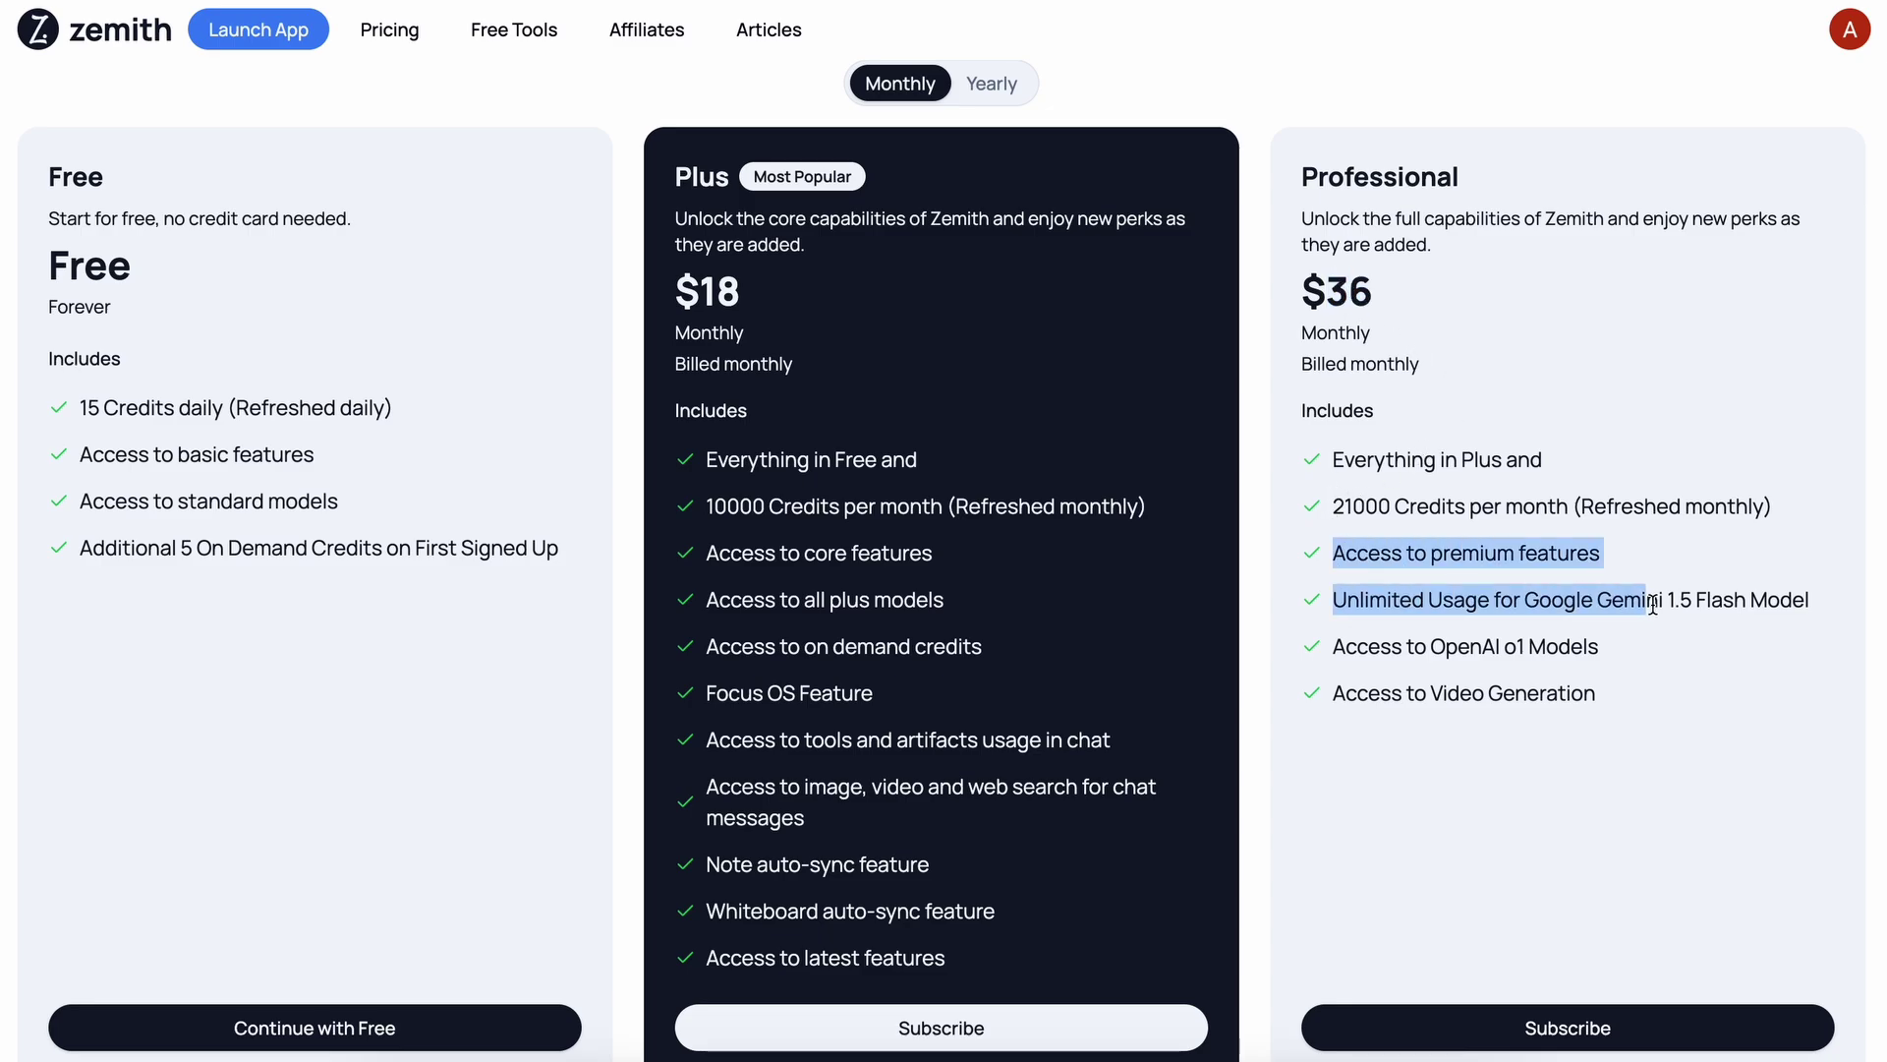
{"action": "left_click_drag", "start_coordinate": [1654, 603], "coordinate": [1336, 601]}
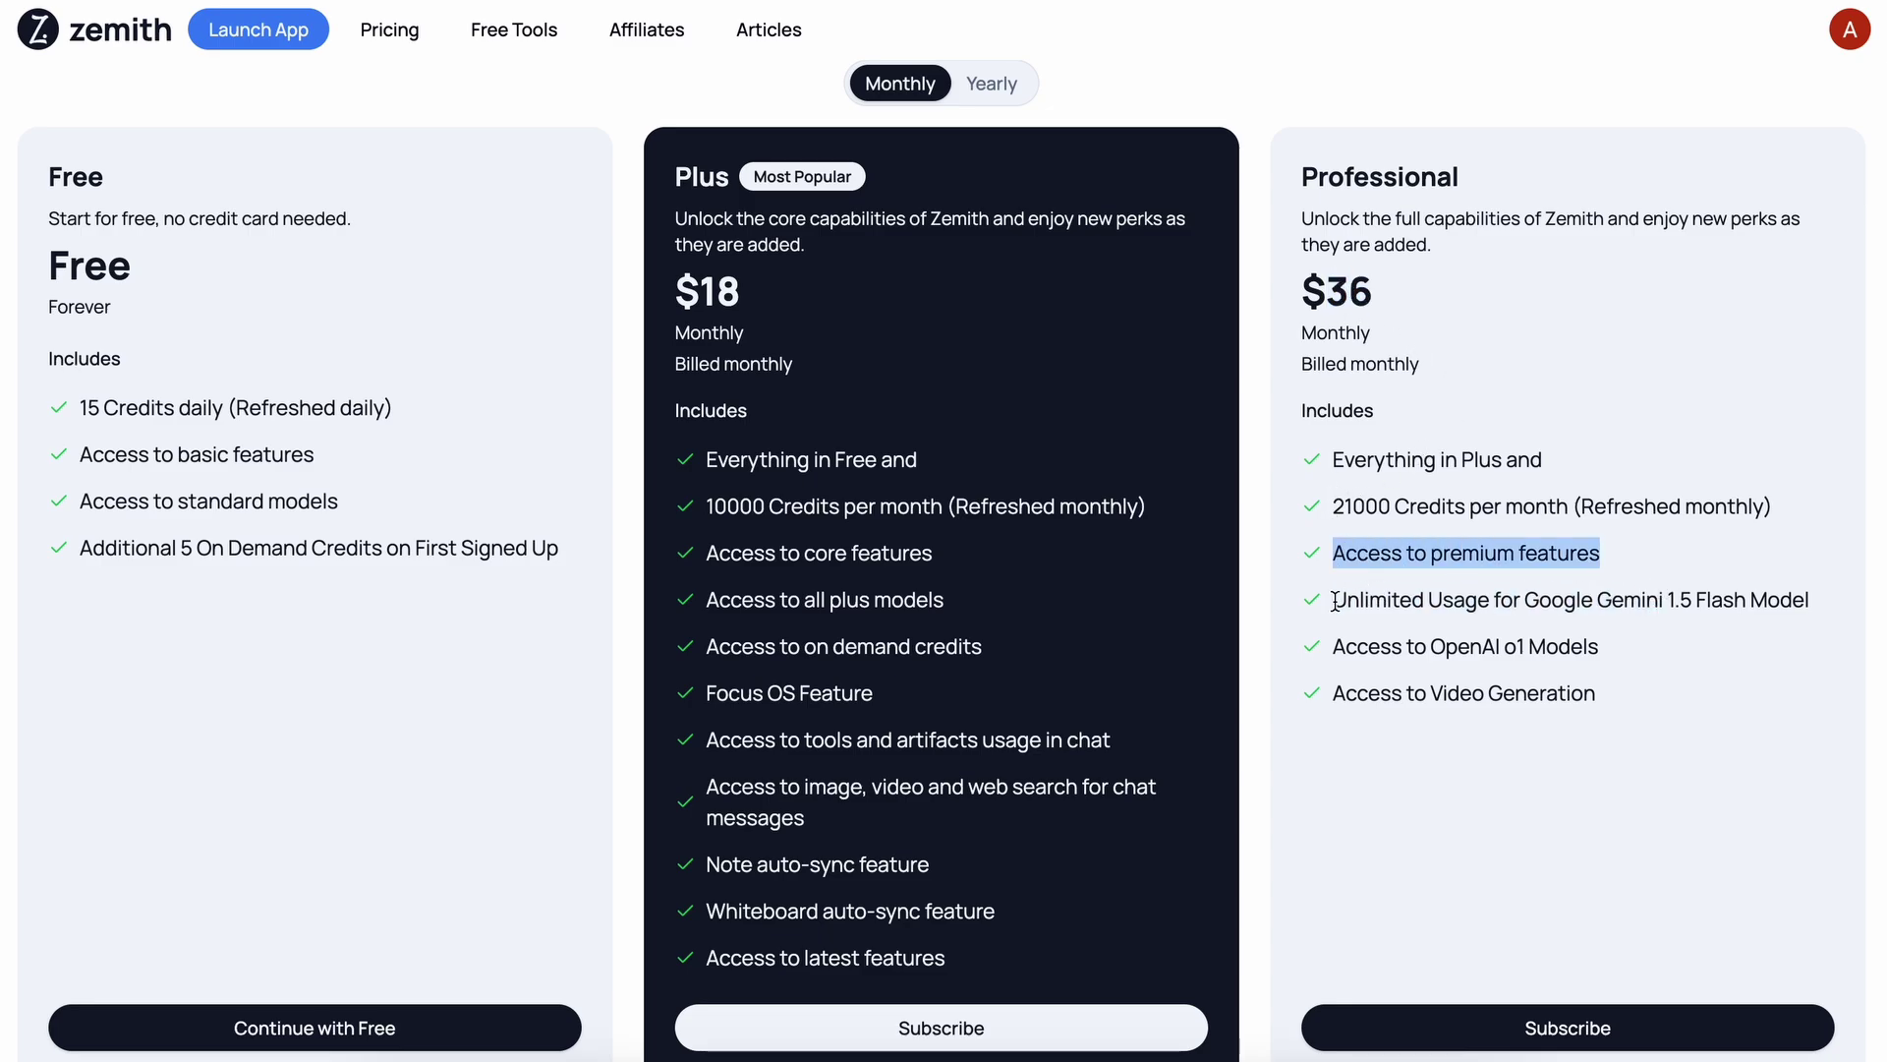
{"action": "triple_click", "coordinate": [1571, 601]}
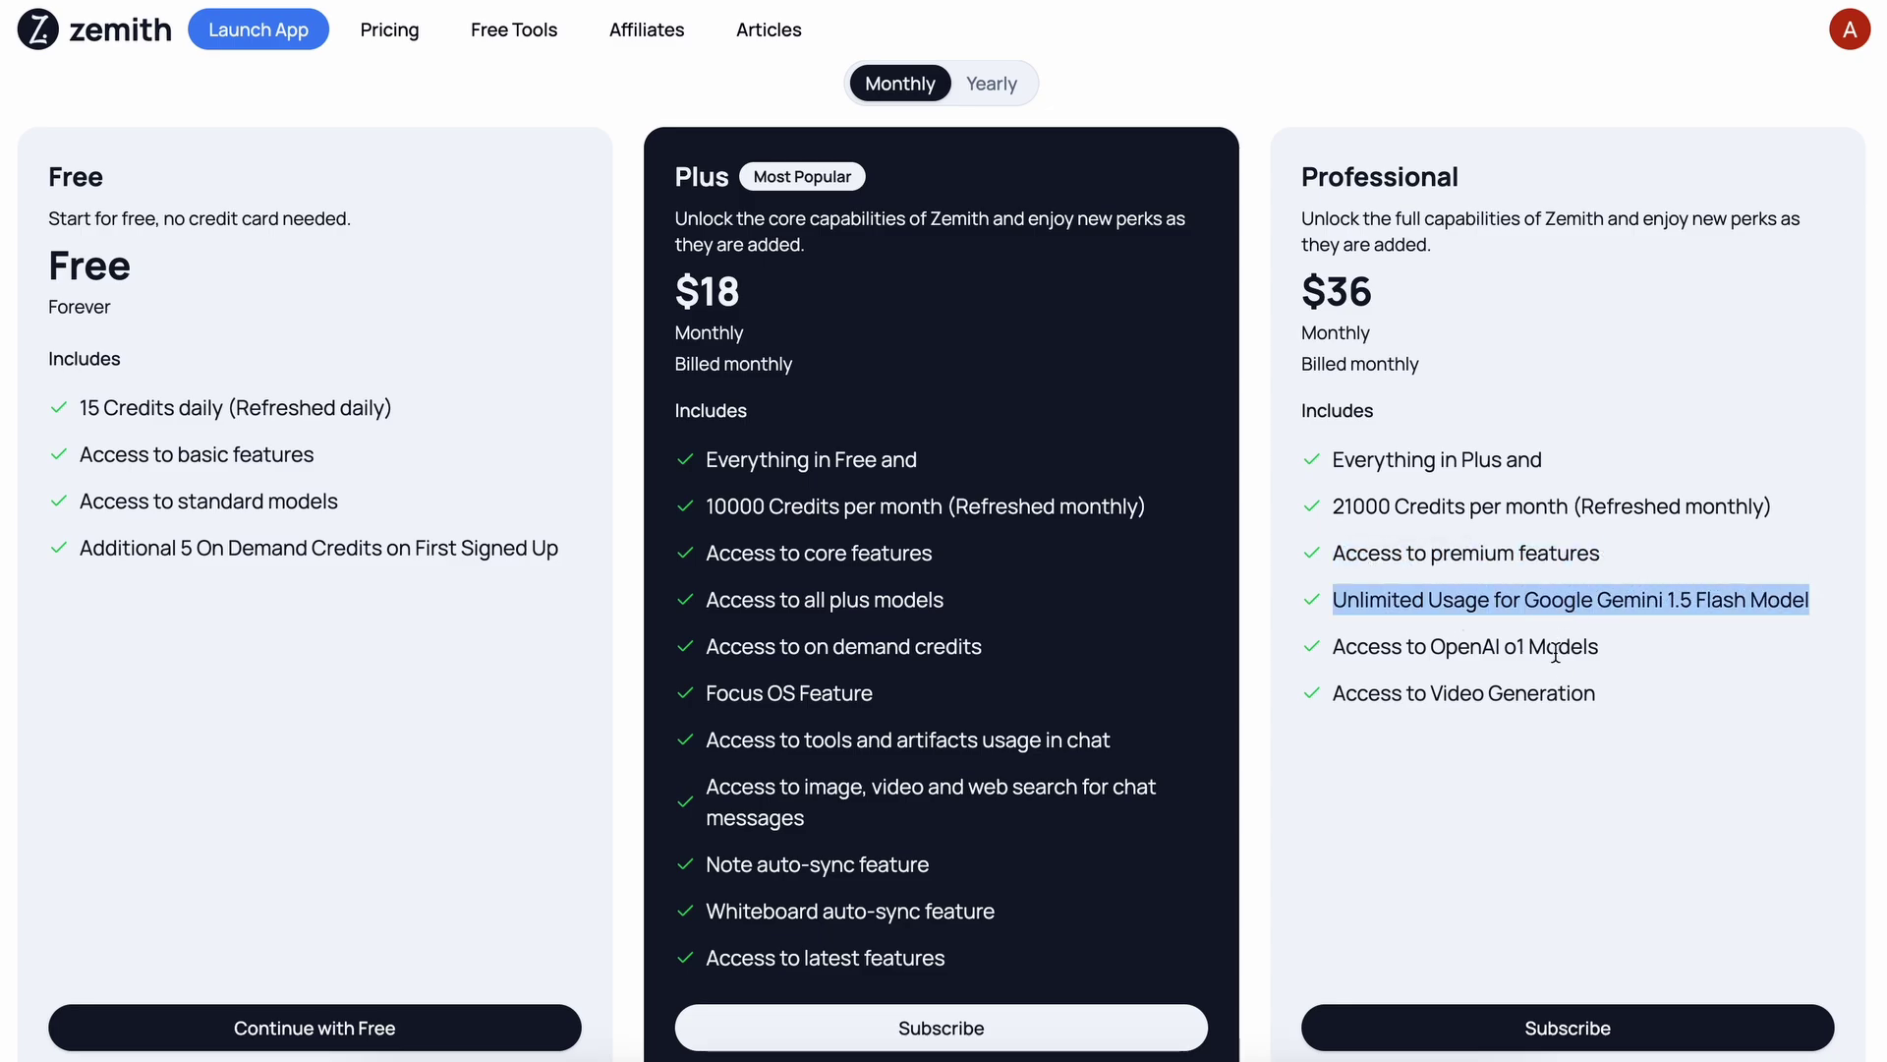
{"action": "triple_click", "coordinate": [1553, 646]}
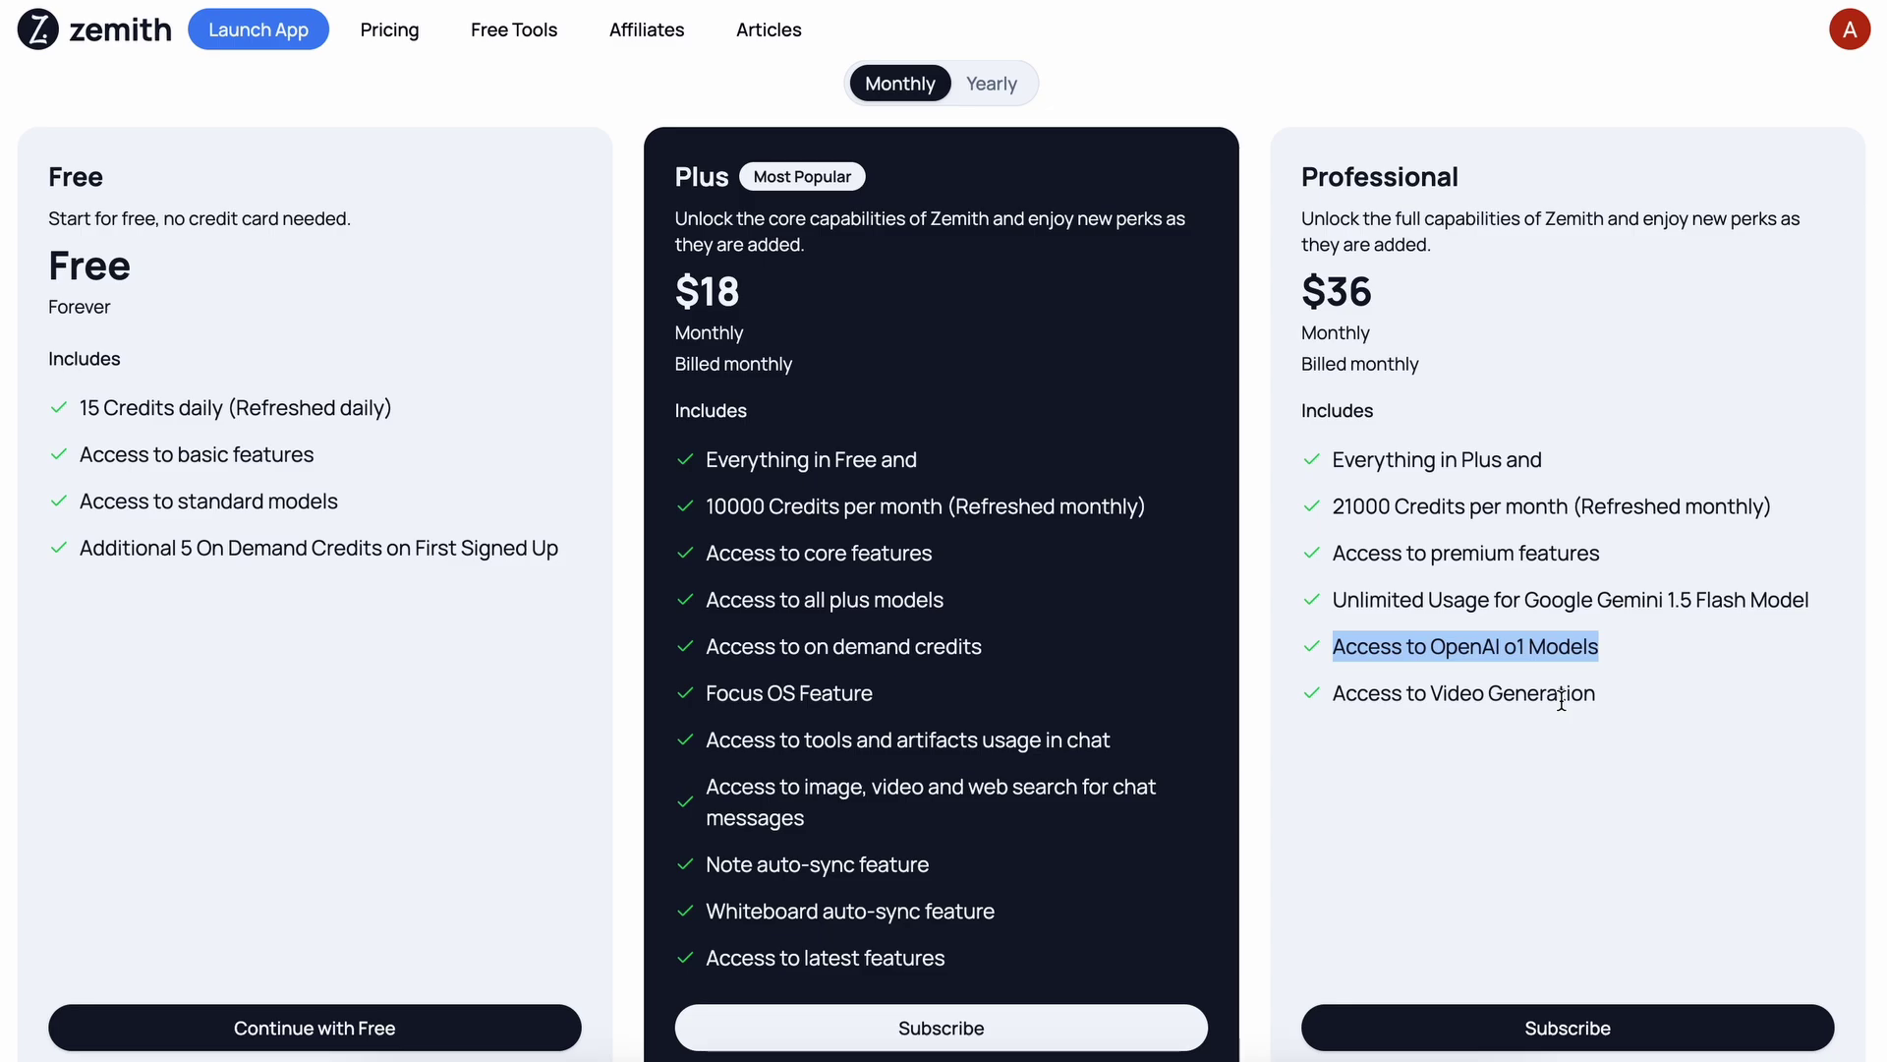
{"action": "triple_click", "coordinate": [1561, 693]}
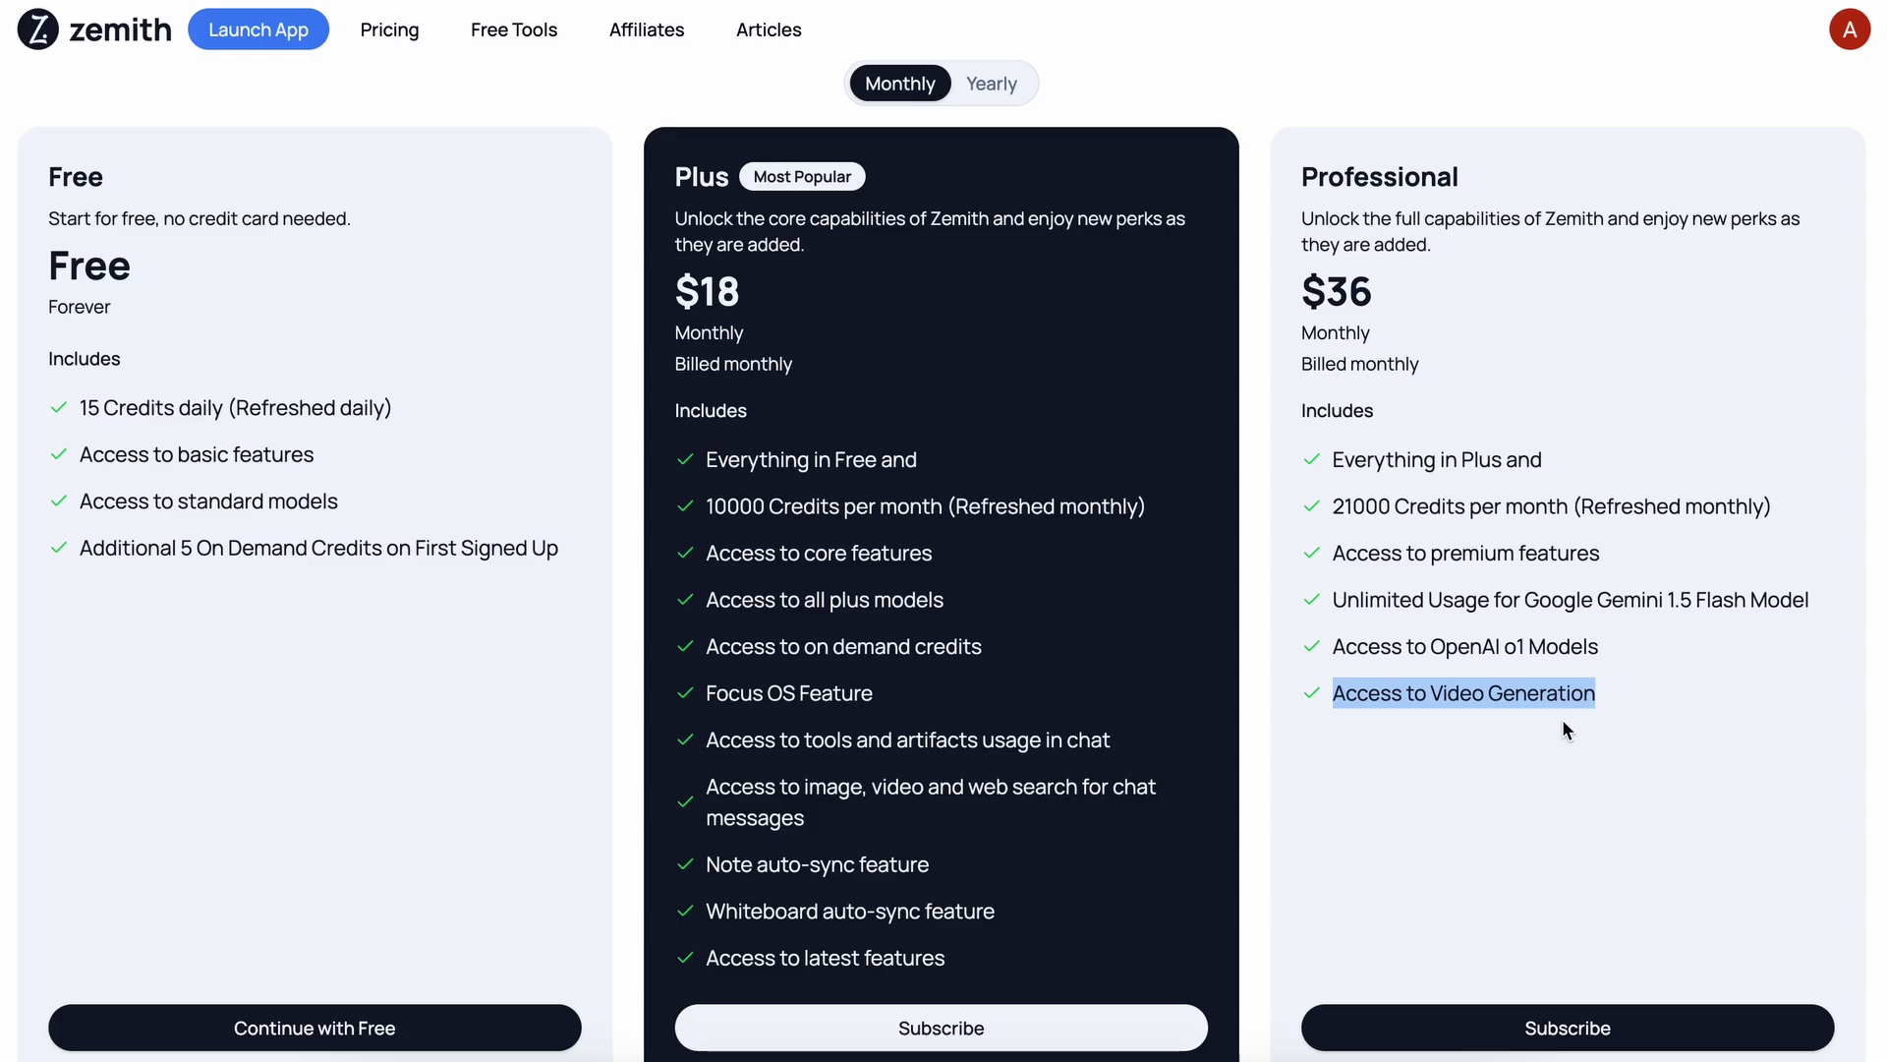
{"action": "left_click", "coordinate": [1565, 728]}
{"action": "scroll", "coordinate": [1548, 722], "scroll_direction": "down", "scroll_amount": 3}
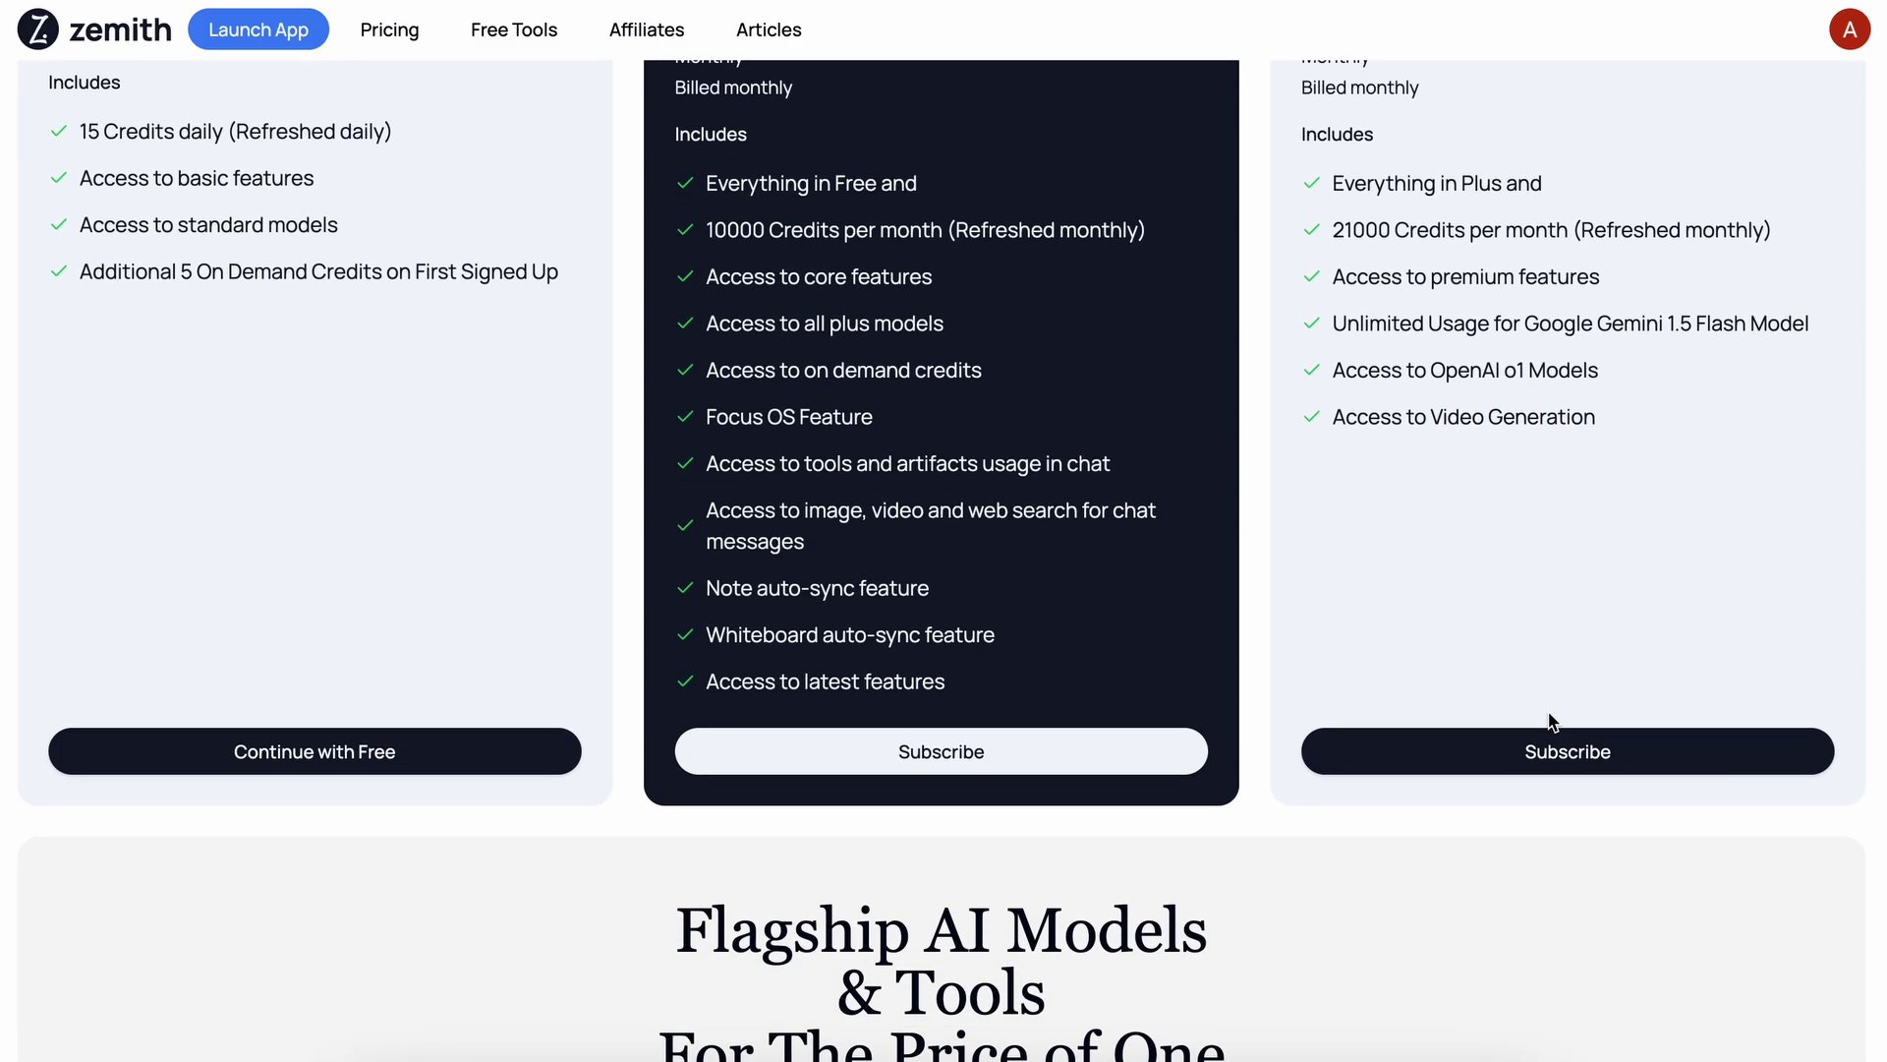
Scroll back up to the app dashboard and open Focus OS.
{"action": "scroll", "coordinate": [1548, 722], "scroll_direction": "up", "scroll_amount": 15}
{"action": "scroll", "coordinate": [1548, 718], "scroll_direction": "up", "scroll_amount": 10}
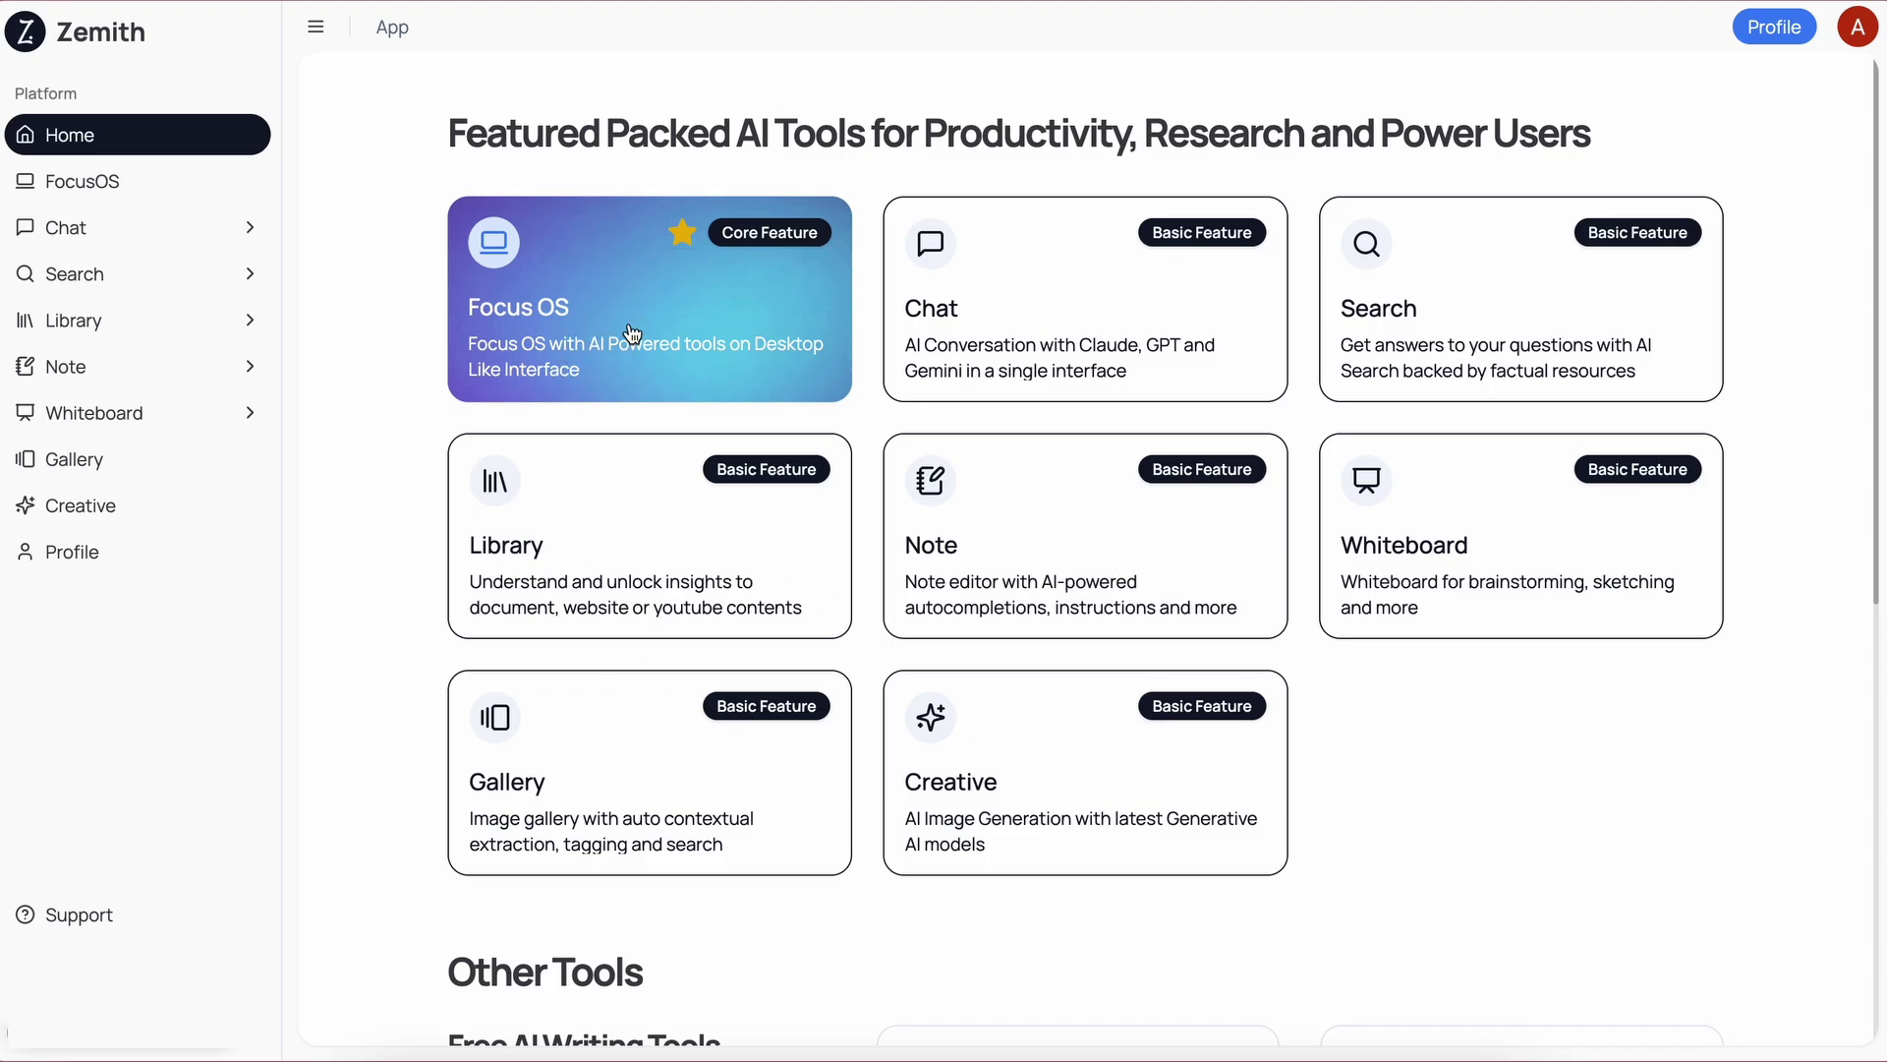
{"action": "left_click", "coordinate": [679, 328]}
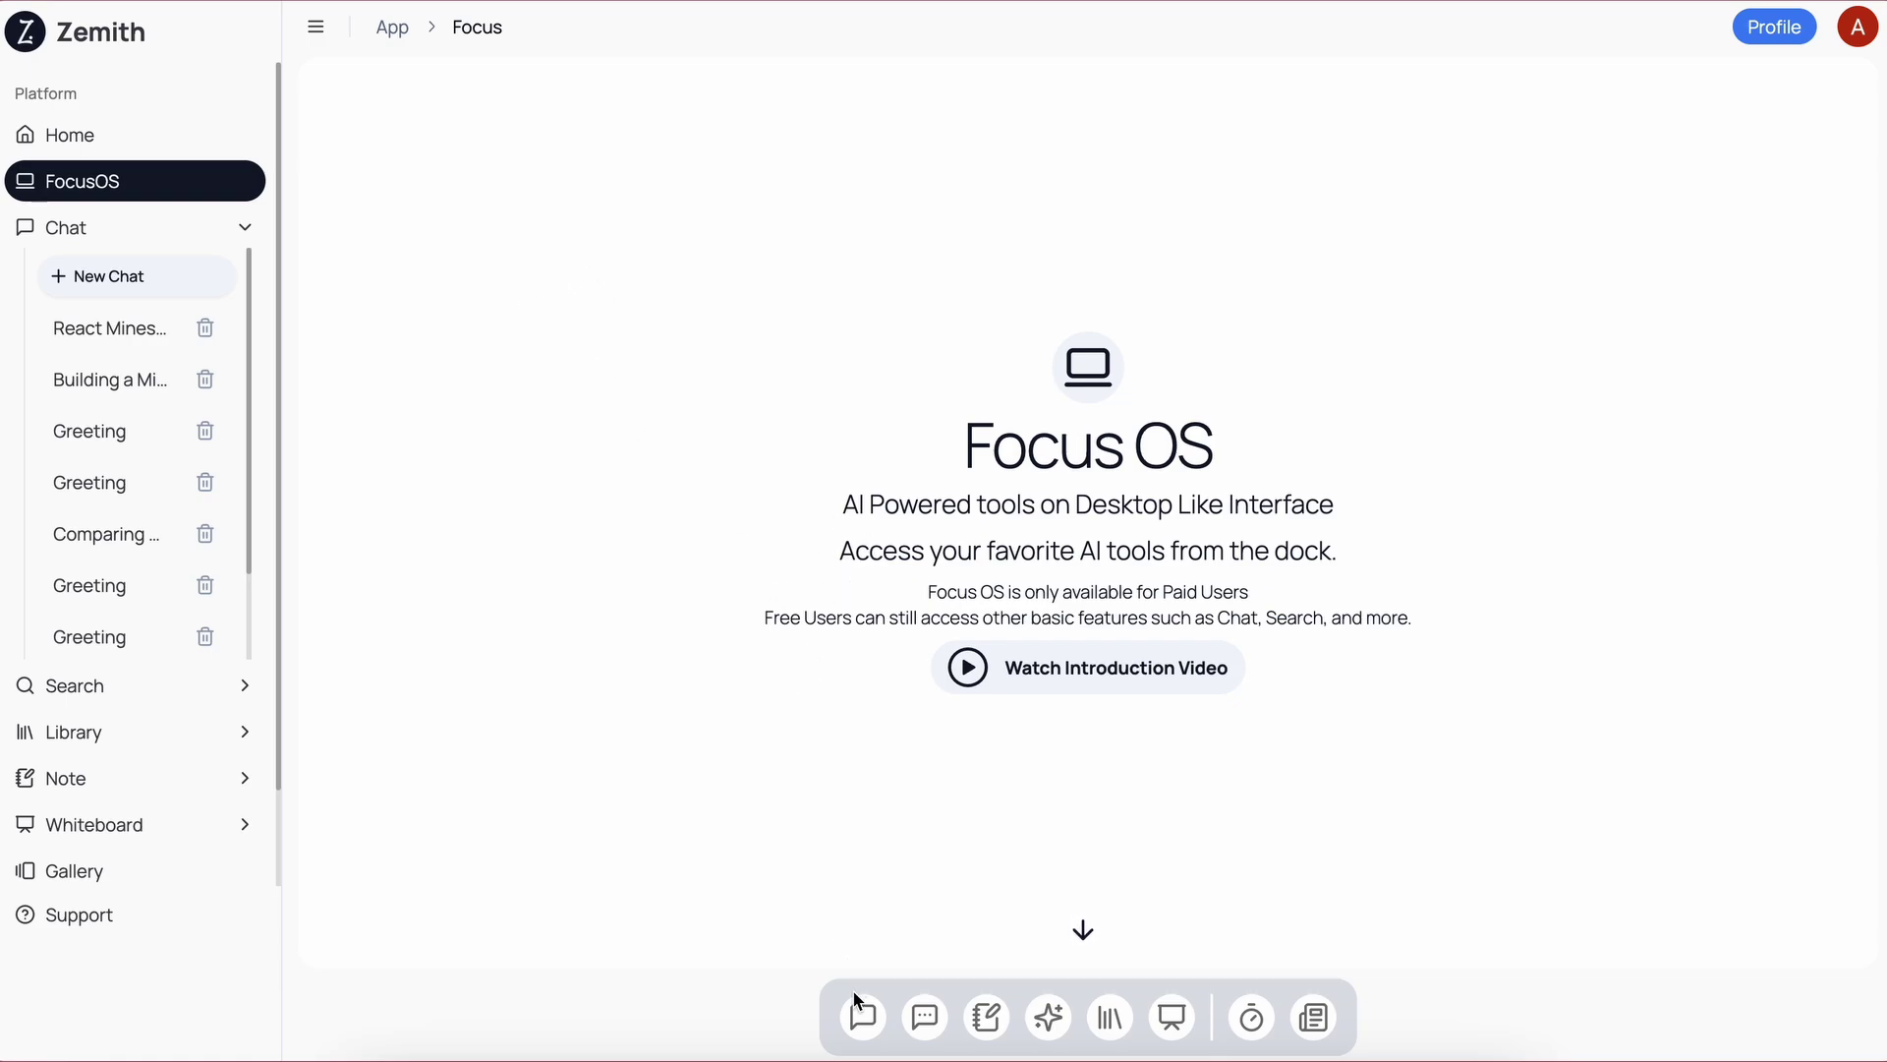
Start a new Focus OS chat and switch its model to Anthropic: Claude 3.5 Sonnet.
{"action": "left_click", "coordinate": [863, 1020]}
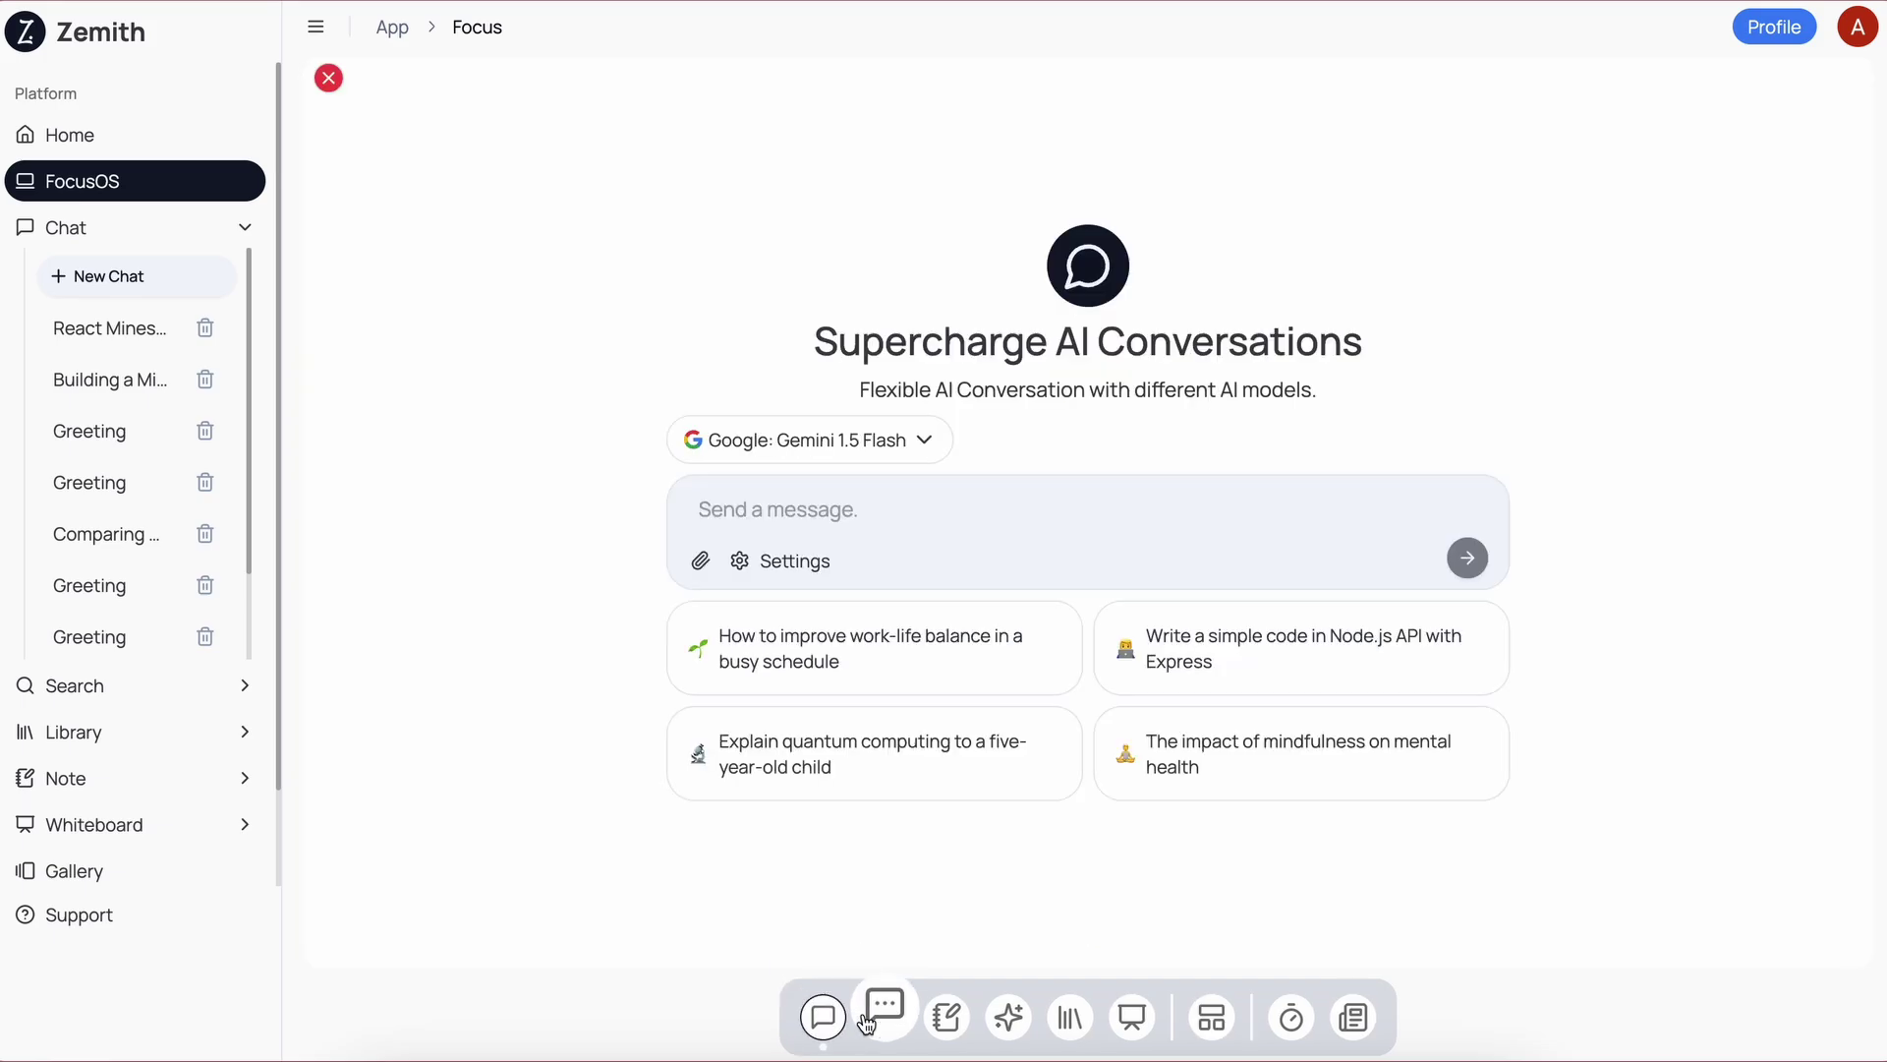
{"action": "left_click", "coordinate": [881, 457]}
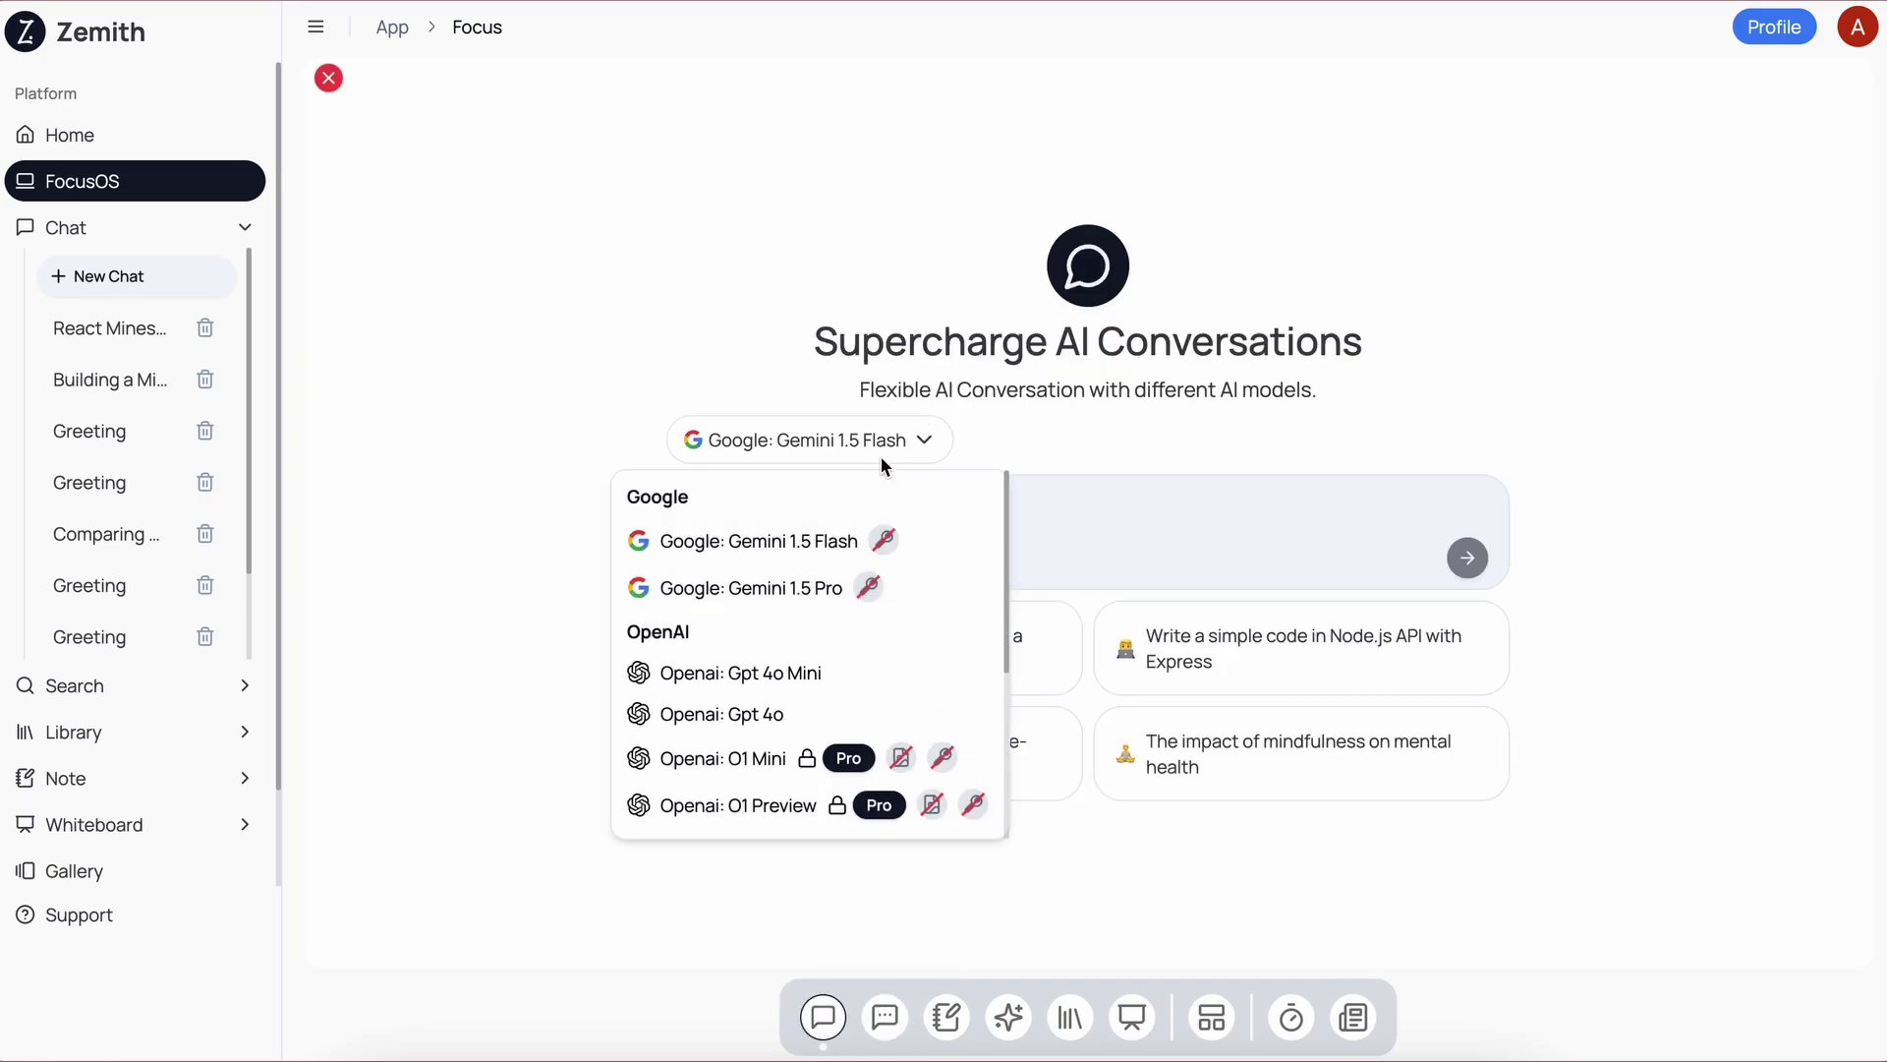
{"action": "scroll", "coordinate": [877, 717], "scroll_direction": "down", "scroll_amount": 1}
{"action": "scroll", "coordinate": [877, 717], "scroll_direction": "down", "scroll_amount": 3}
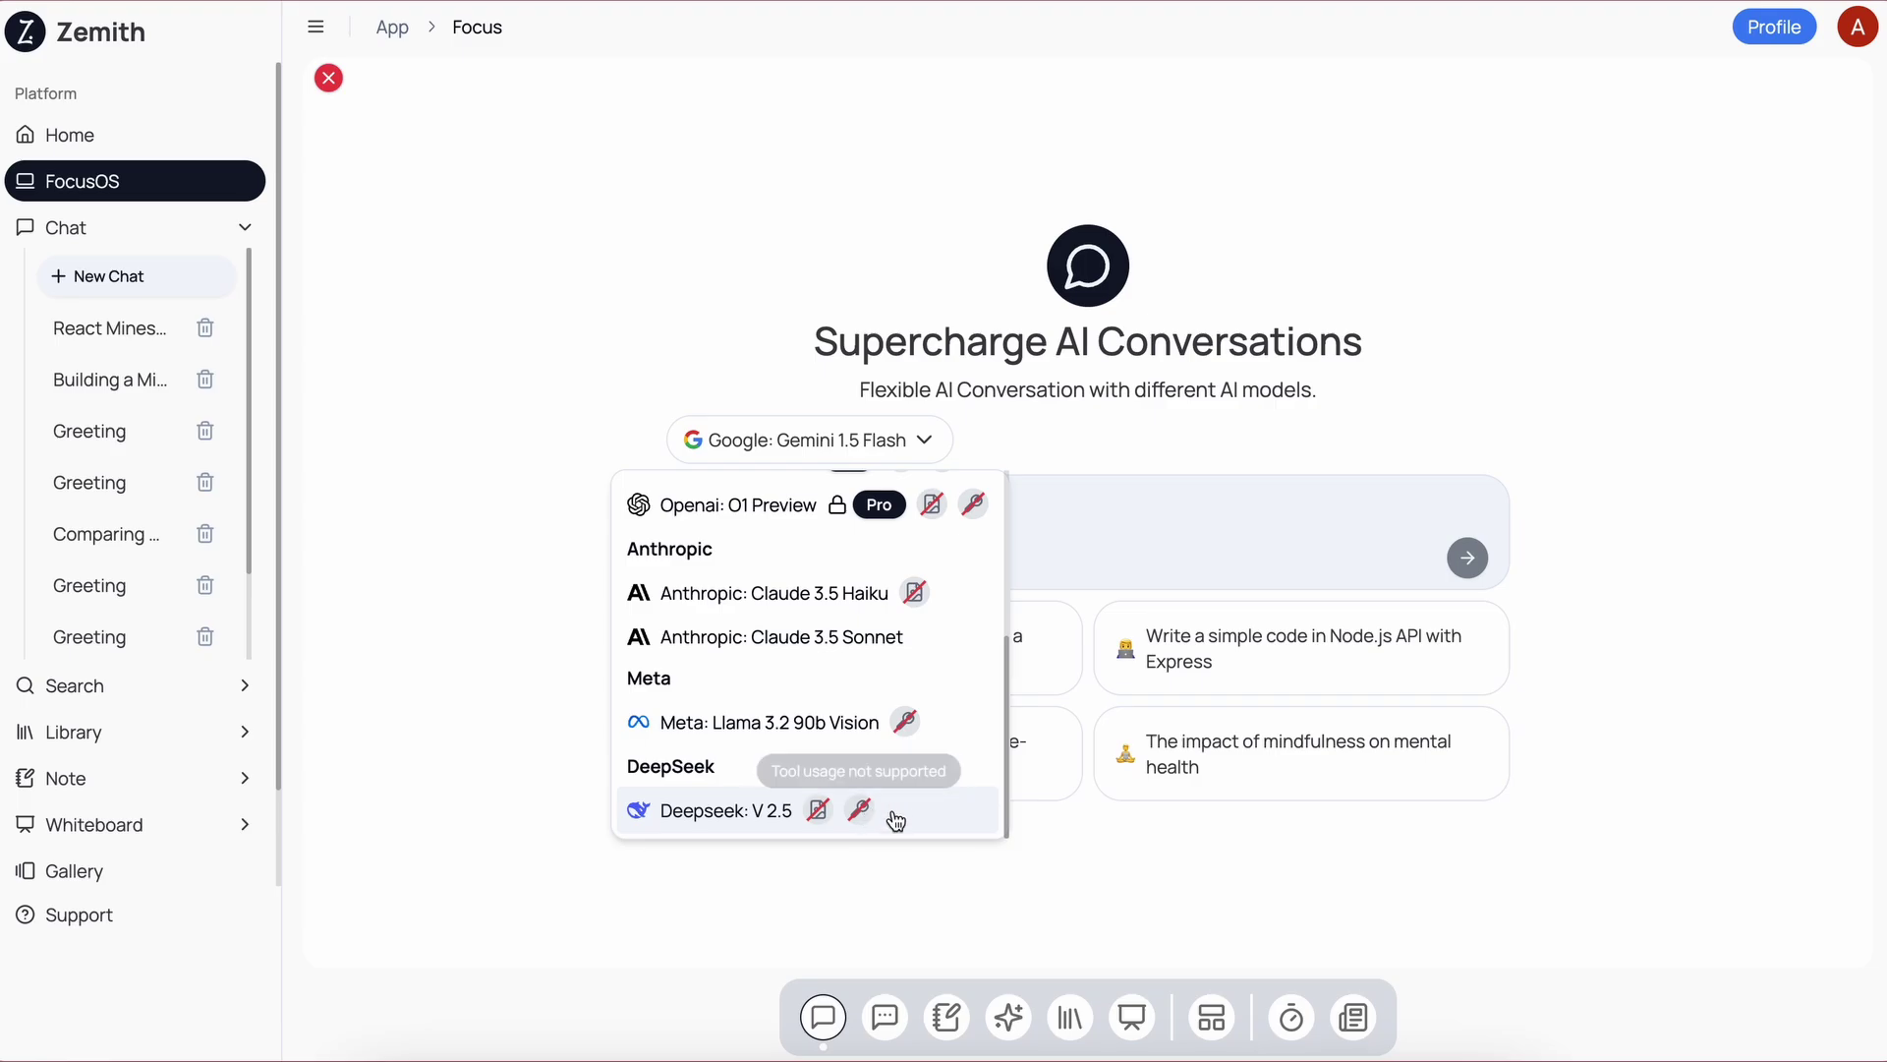
{"action": "left_click", "coordinate": [847, 652]}
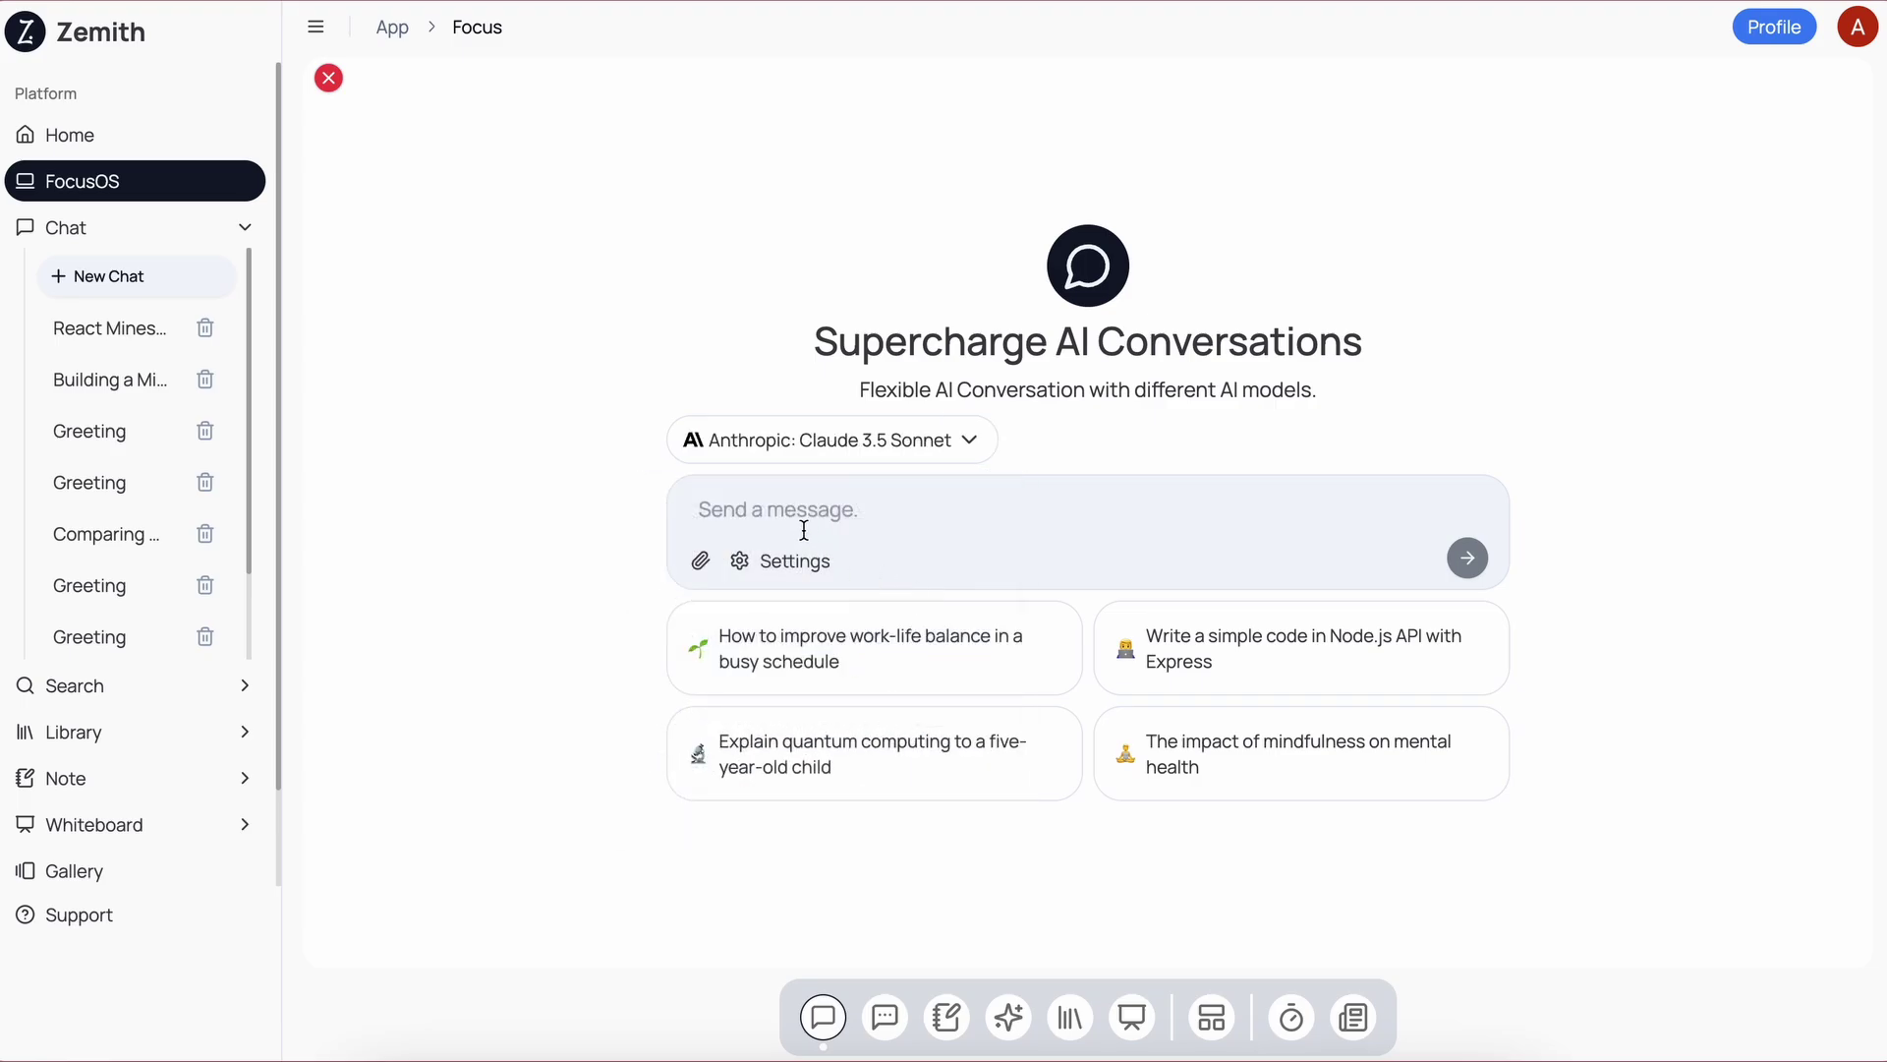
Enable Artifacts in the chat settings, leaving automatic tool use off.
{"action": "left_click", "coordinate": [739, 560]}
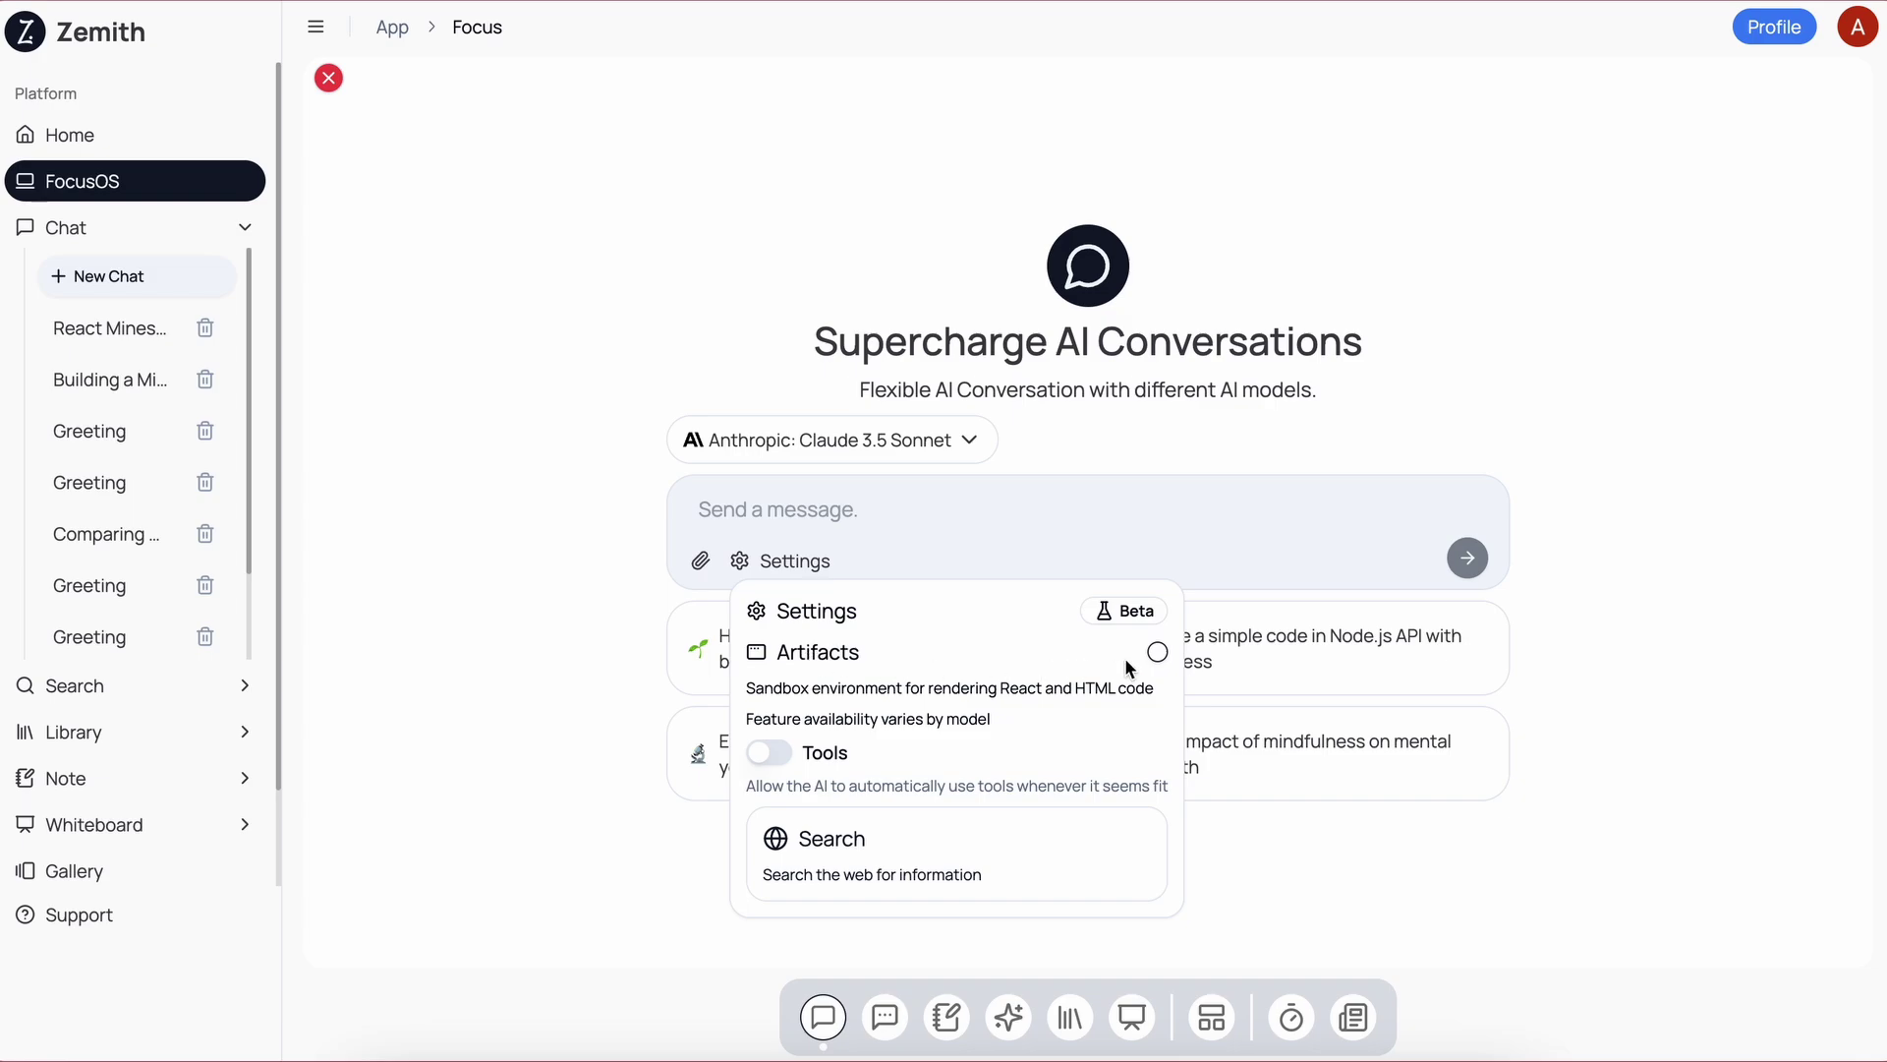
{"action": "left_click", "coordinate": [1157, 654]}
{"action": "left_click", "coordinate": [779, 764]}
{"action": "left_click", "coordinate": [778, 749]}
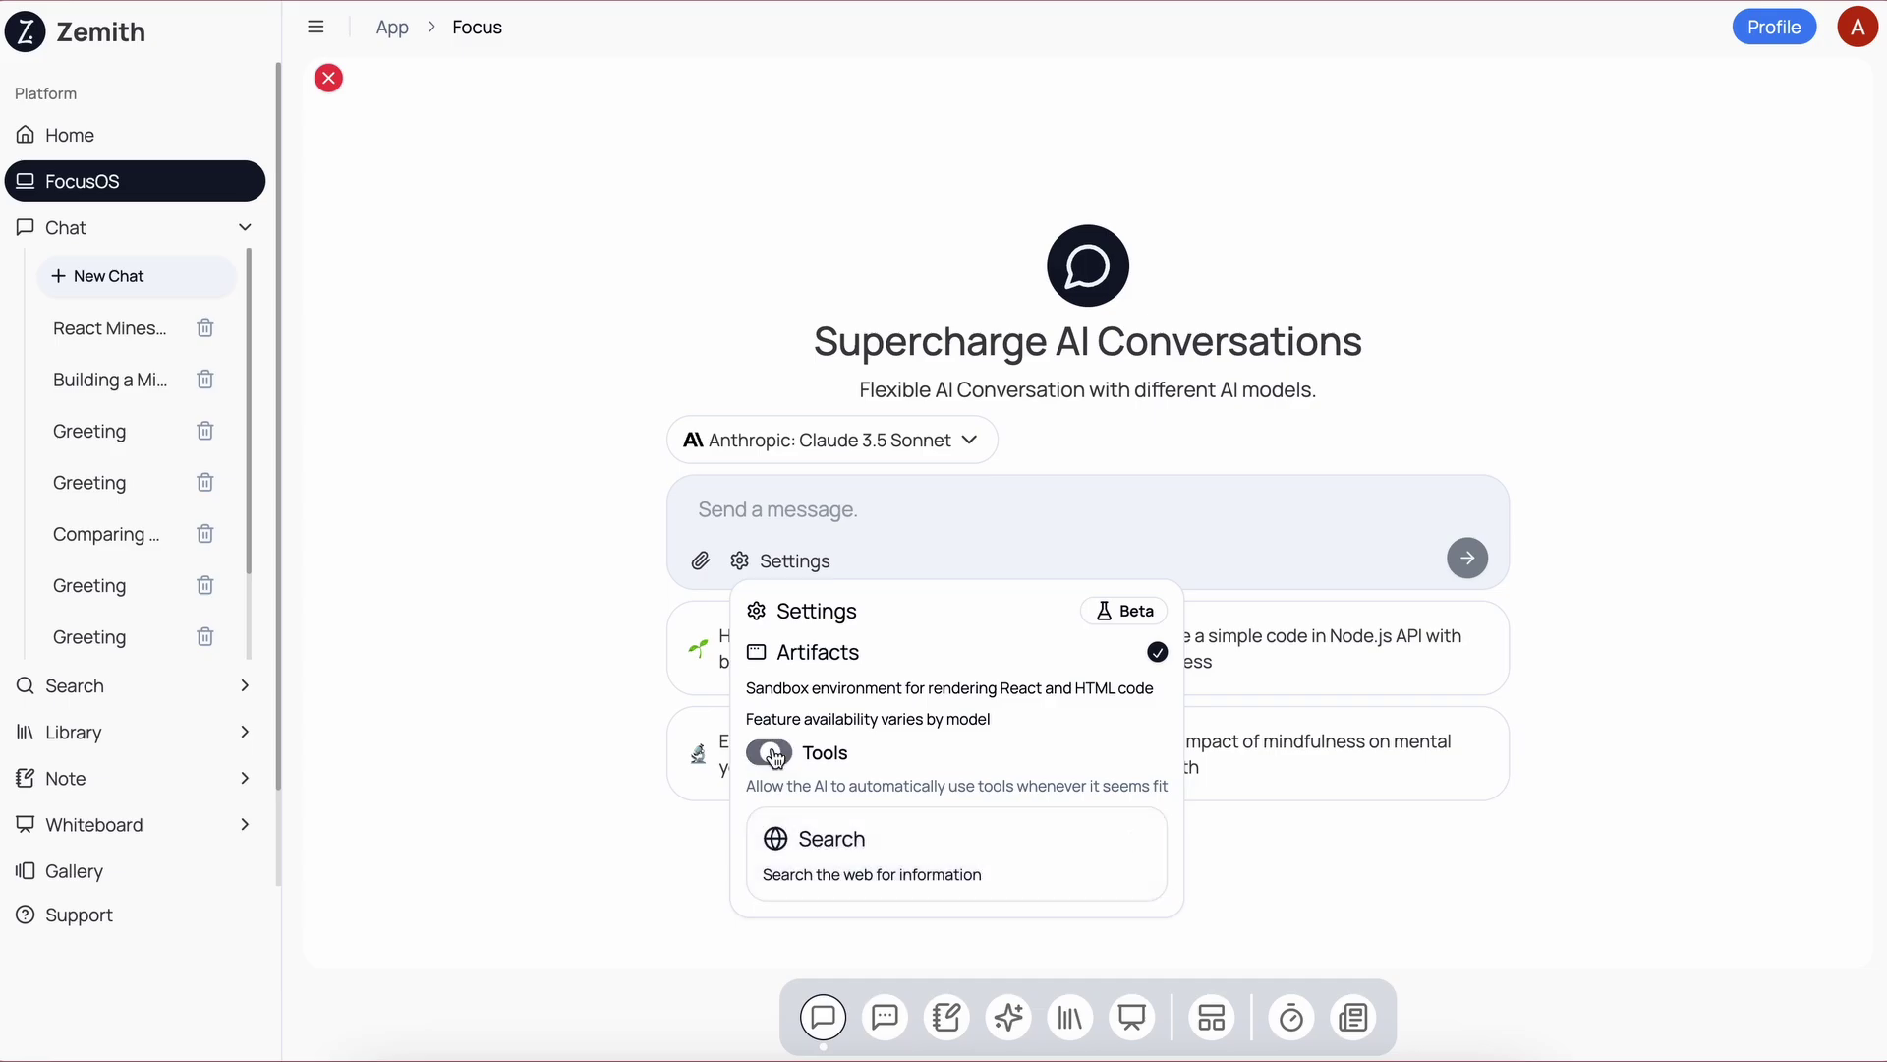
{"action": "left_click", "coordinate": [606, 644]}
Send the prompt 'Generate a minesweeper game using html,css,js'.
{"action": "left_click", "coordinate": [783, 492]}
{"action": "type", "text": "Gener"}
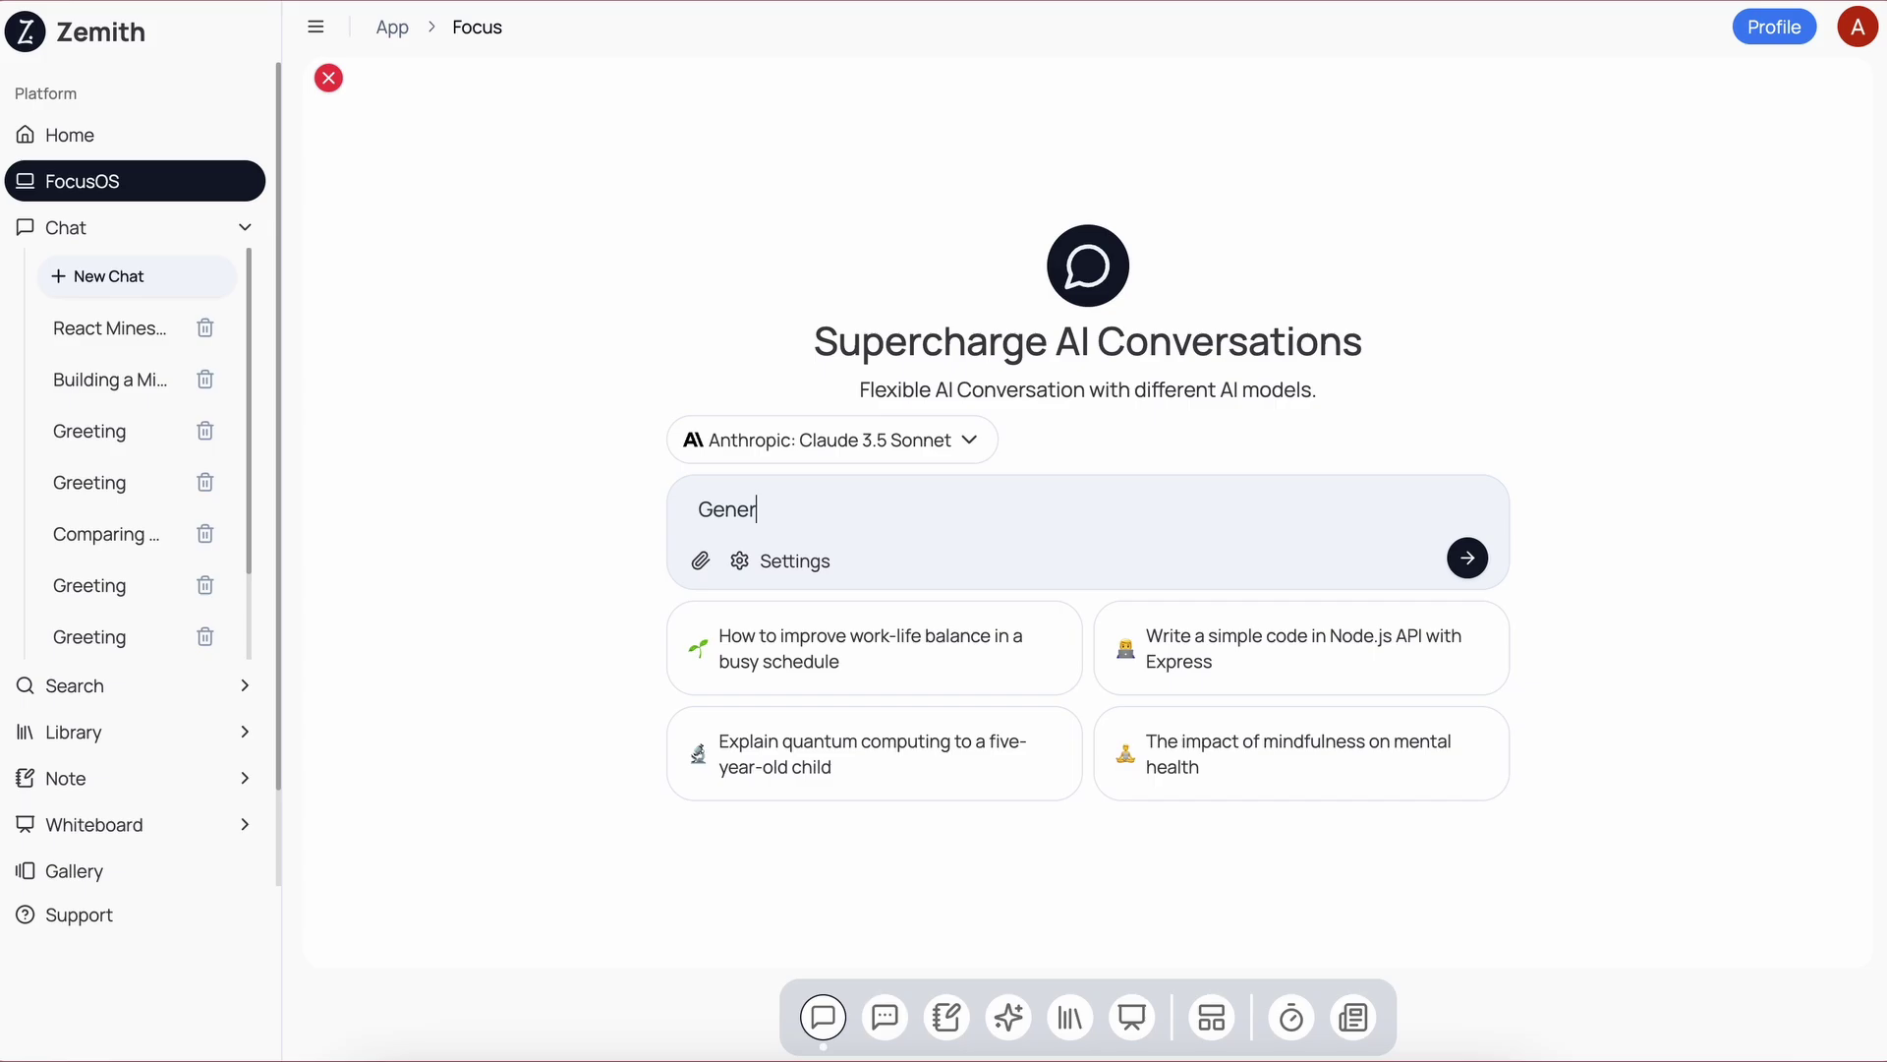
{"action": "type", "text": "ate a minesweeper game"}
{"action": "type", "text": " usi"}
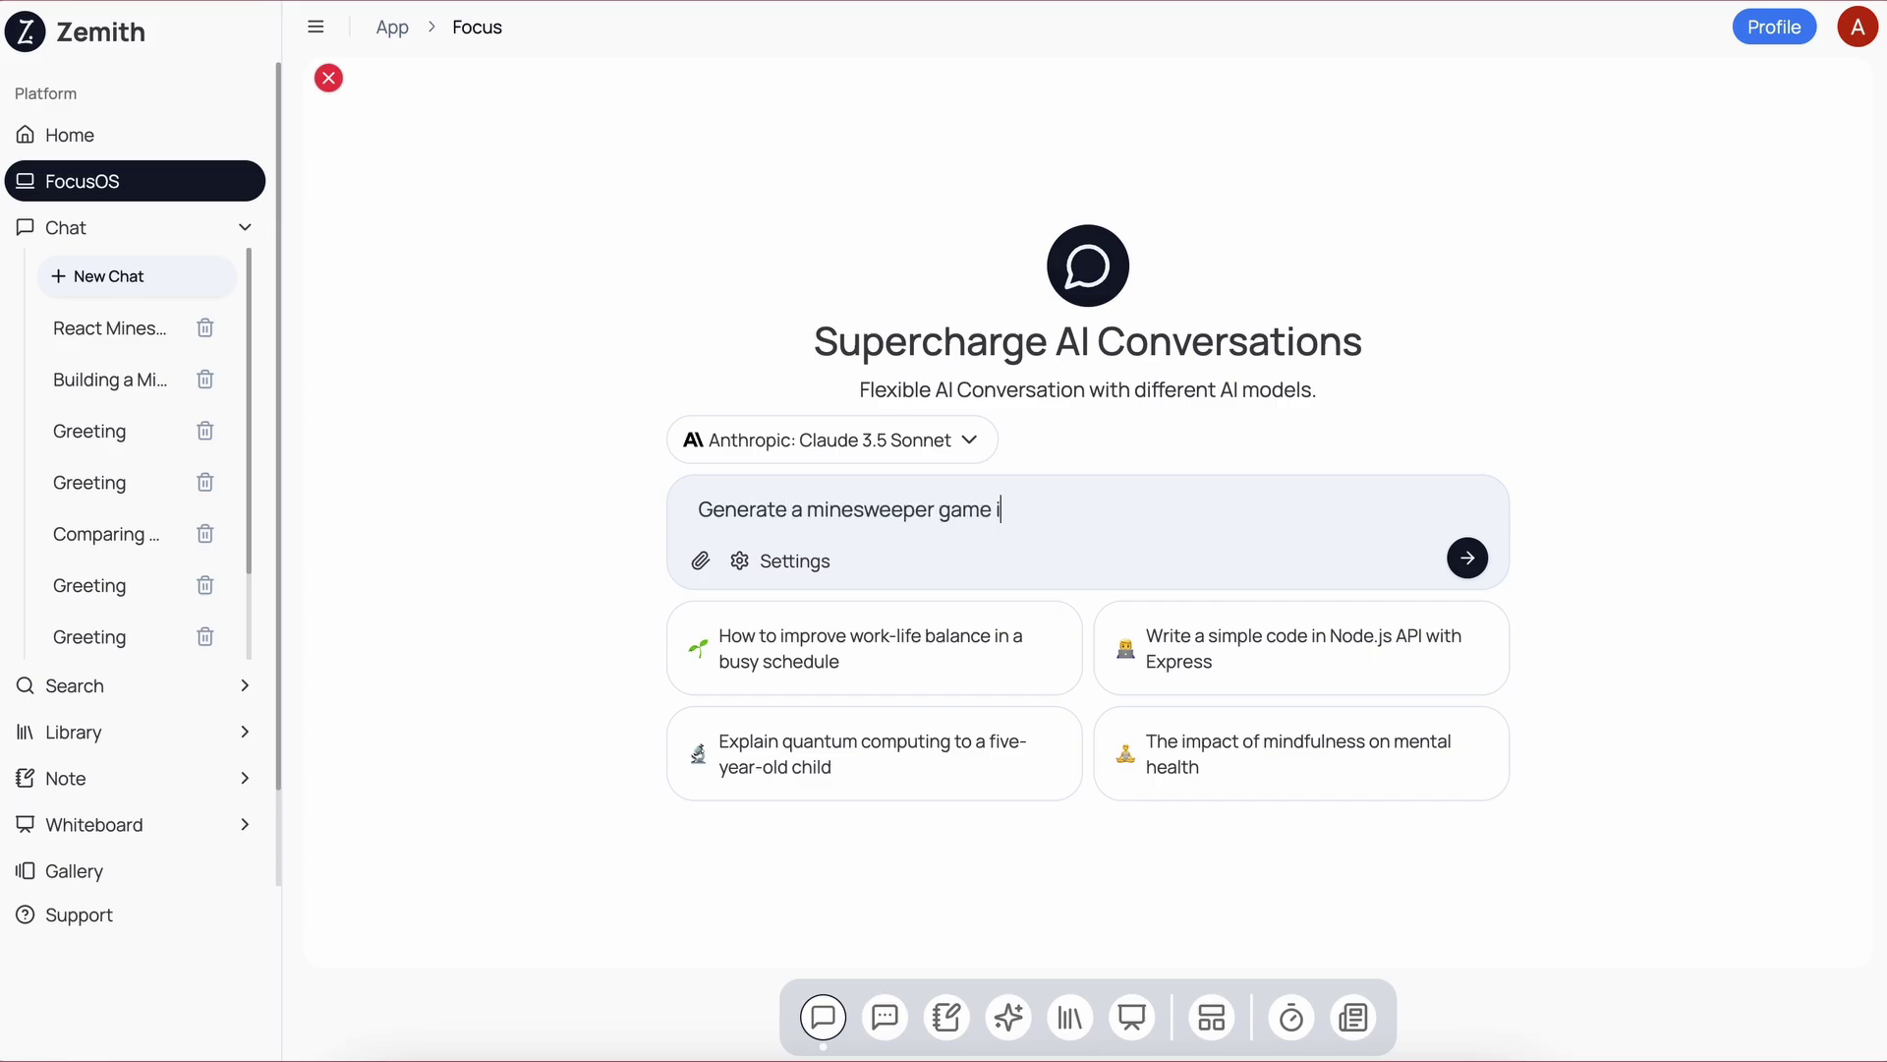
{"action": "type", "text": "sing html,css,js"}
{"action": "key", "text": "Return"}
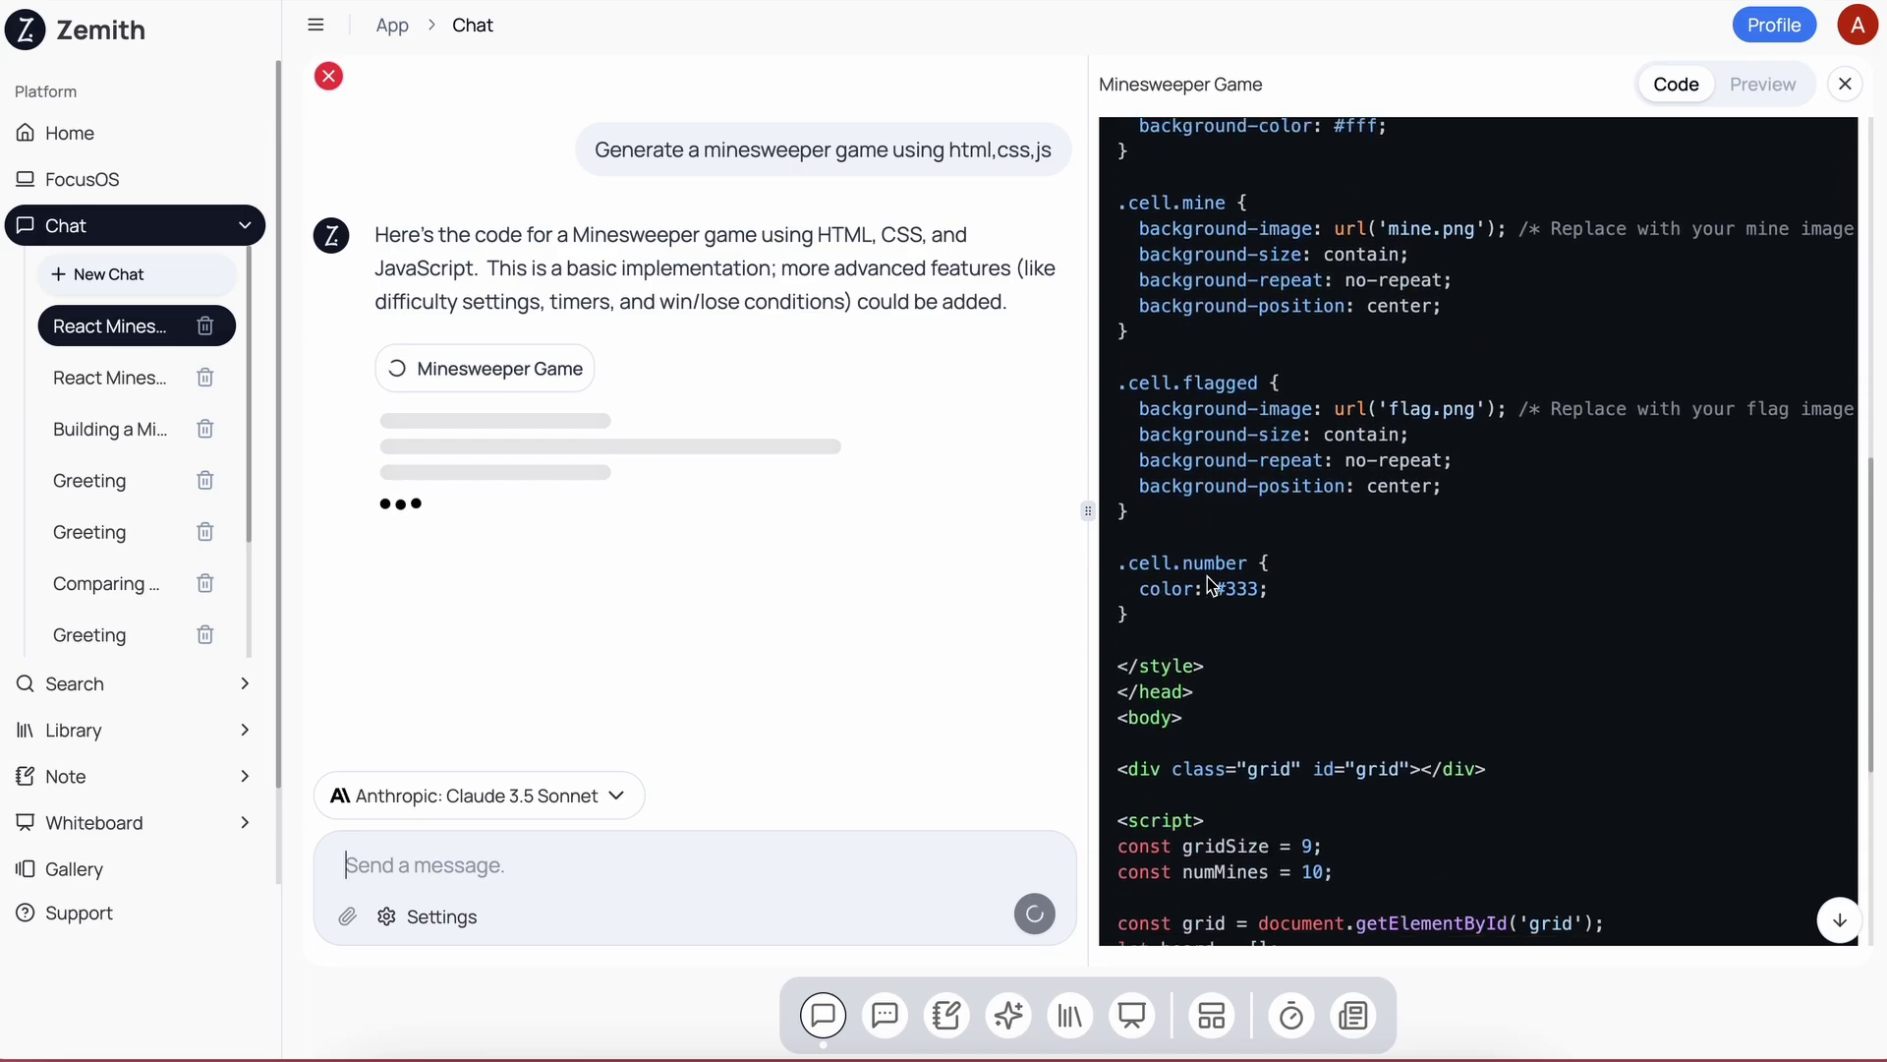
Scroll through the generated Minesweeper code, then switch the artifact to Preview.
{"action": "scroll", "coordinate": [1219, 599], "scroll_direction": "down", "scroll_amount": 9}
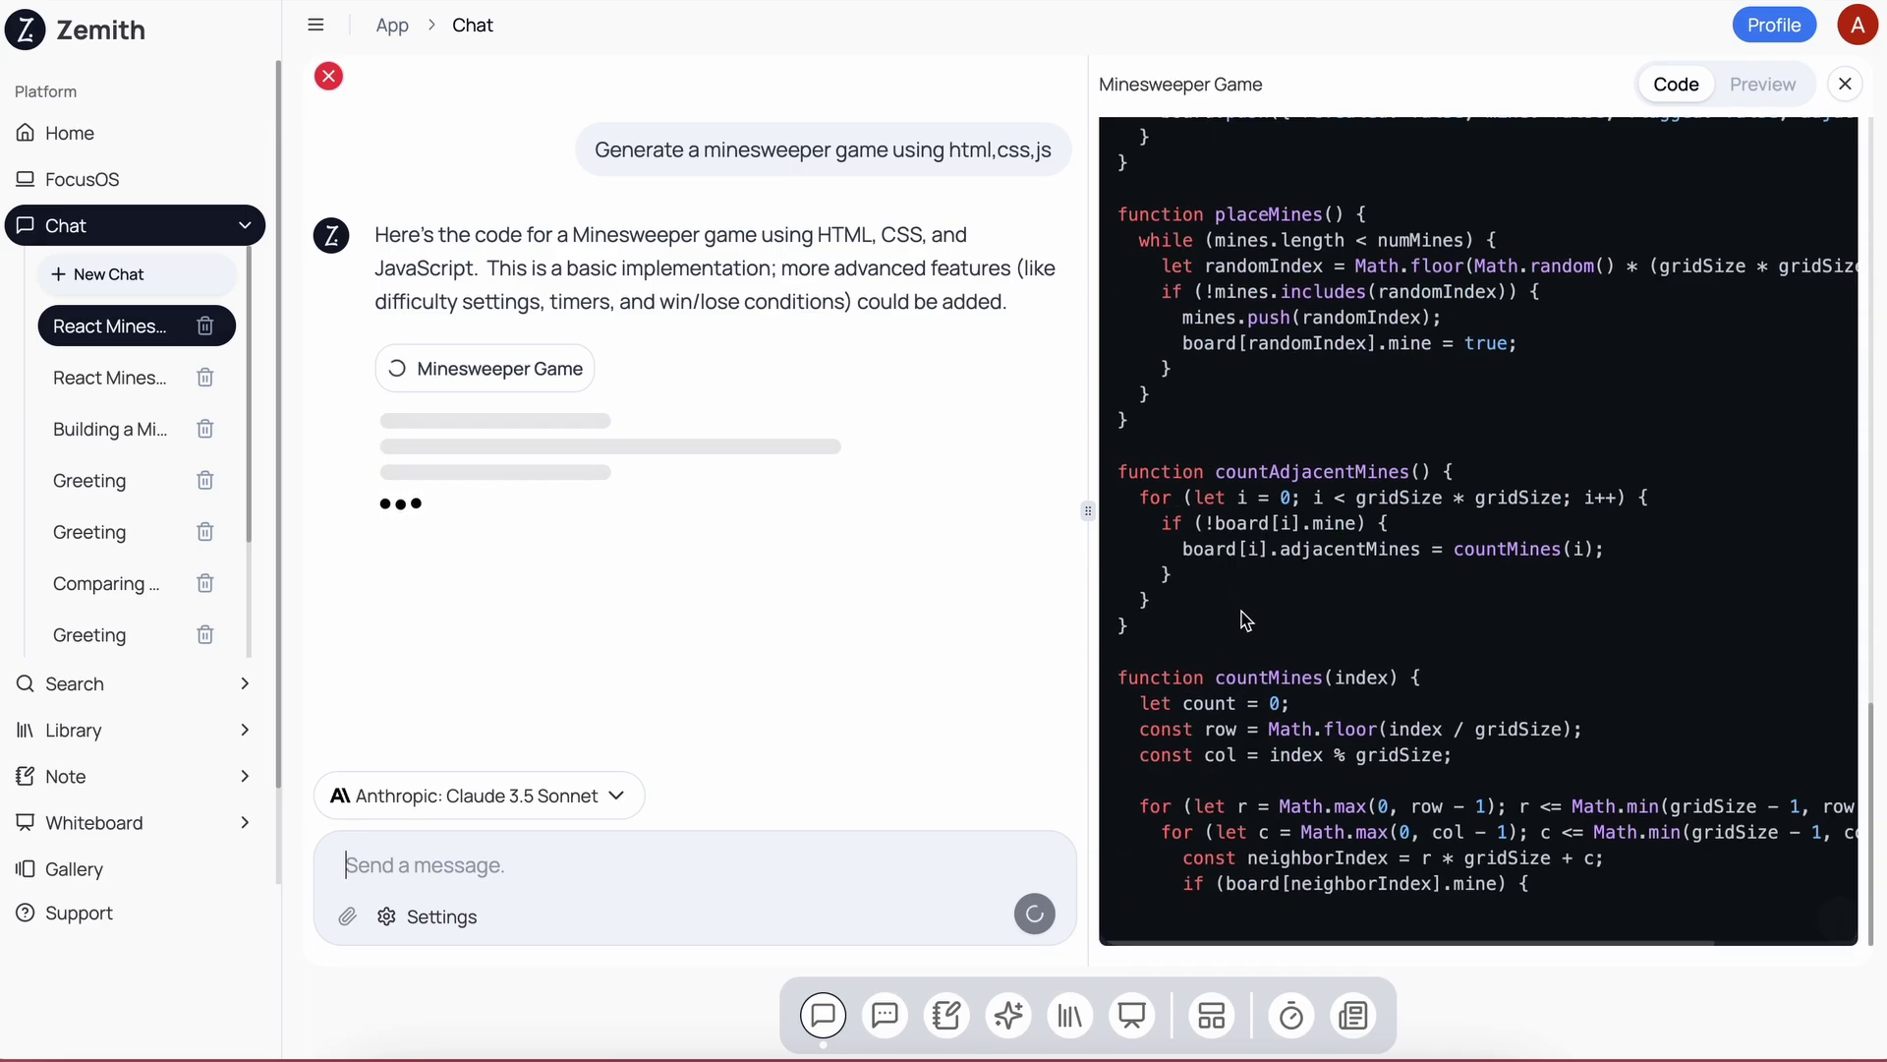
{"action": "scroll", "coordinate": [1247, 621], "scroll_direction": "down", "scroll_amount": 7}
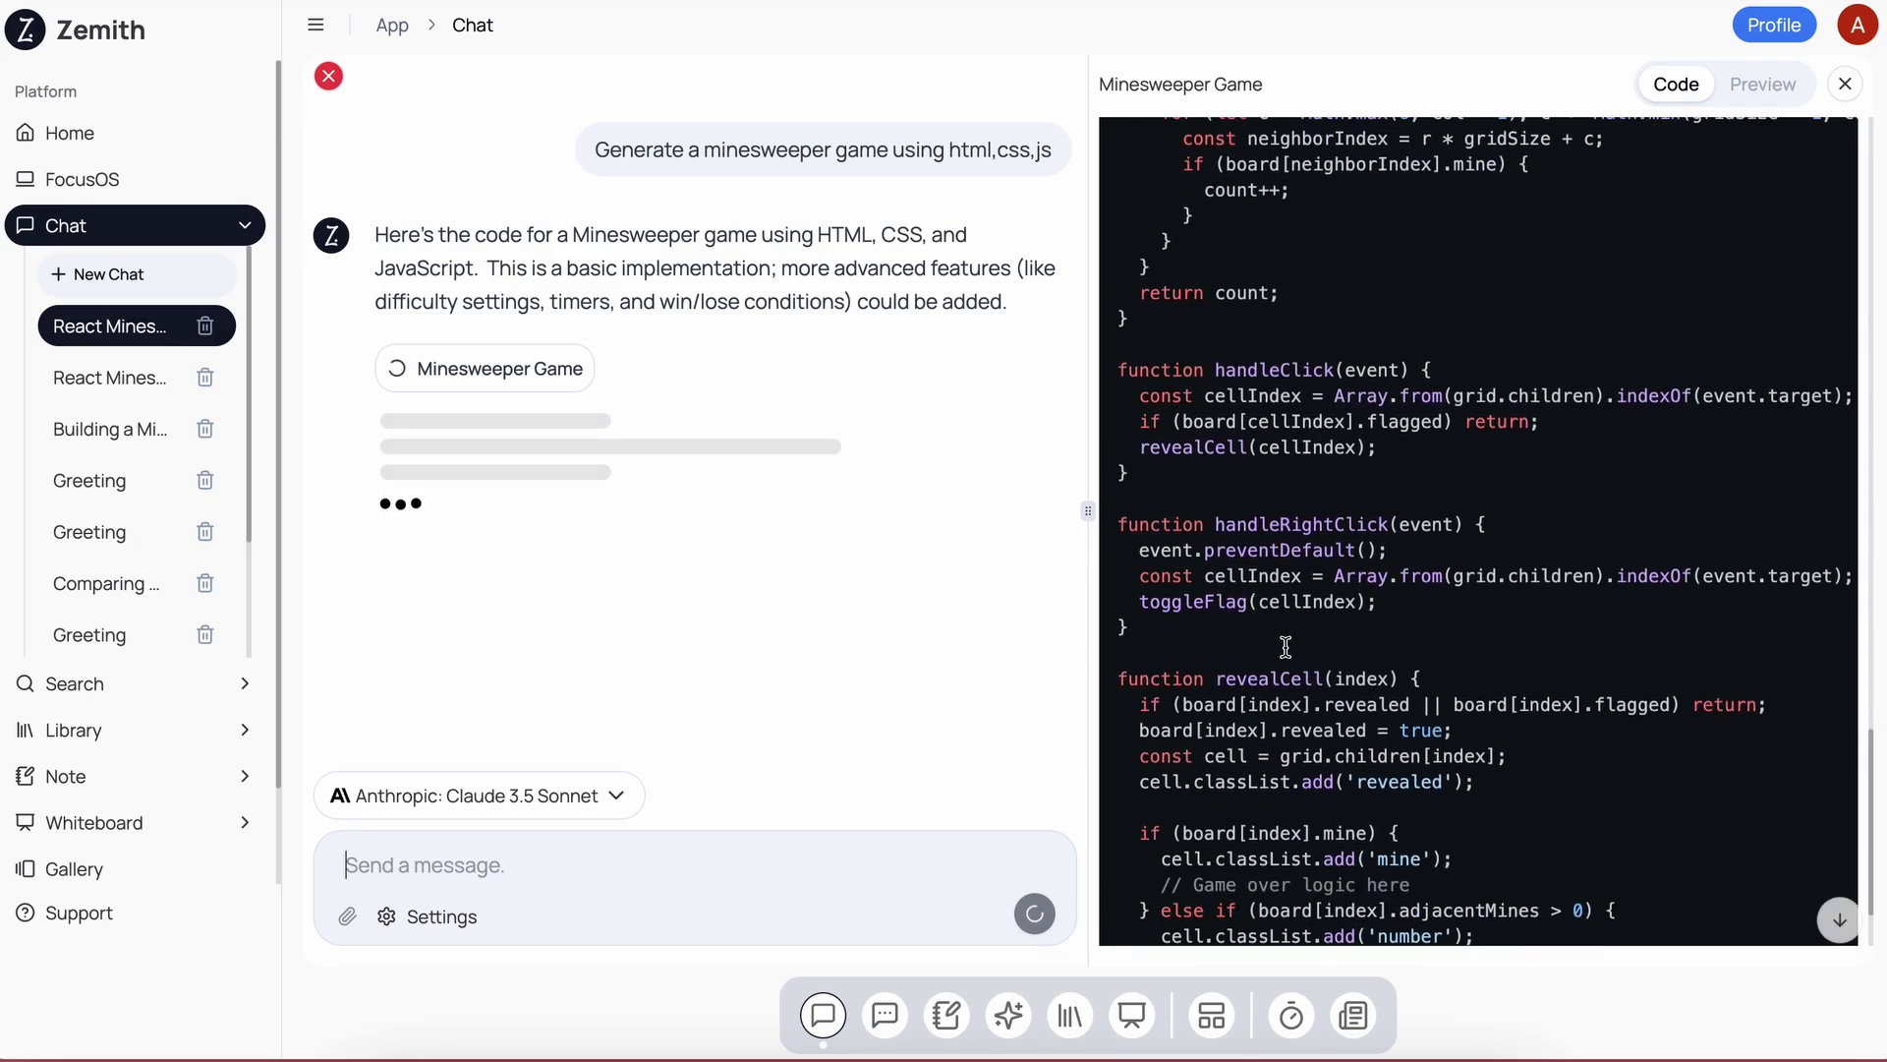
{"action": "scroll", "coordinate": [1298, 654], "scroll_direction": "down", "scroll_amount": 7}
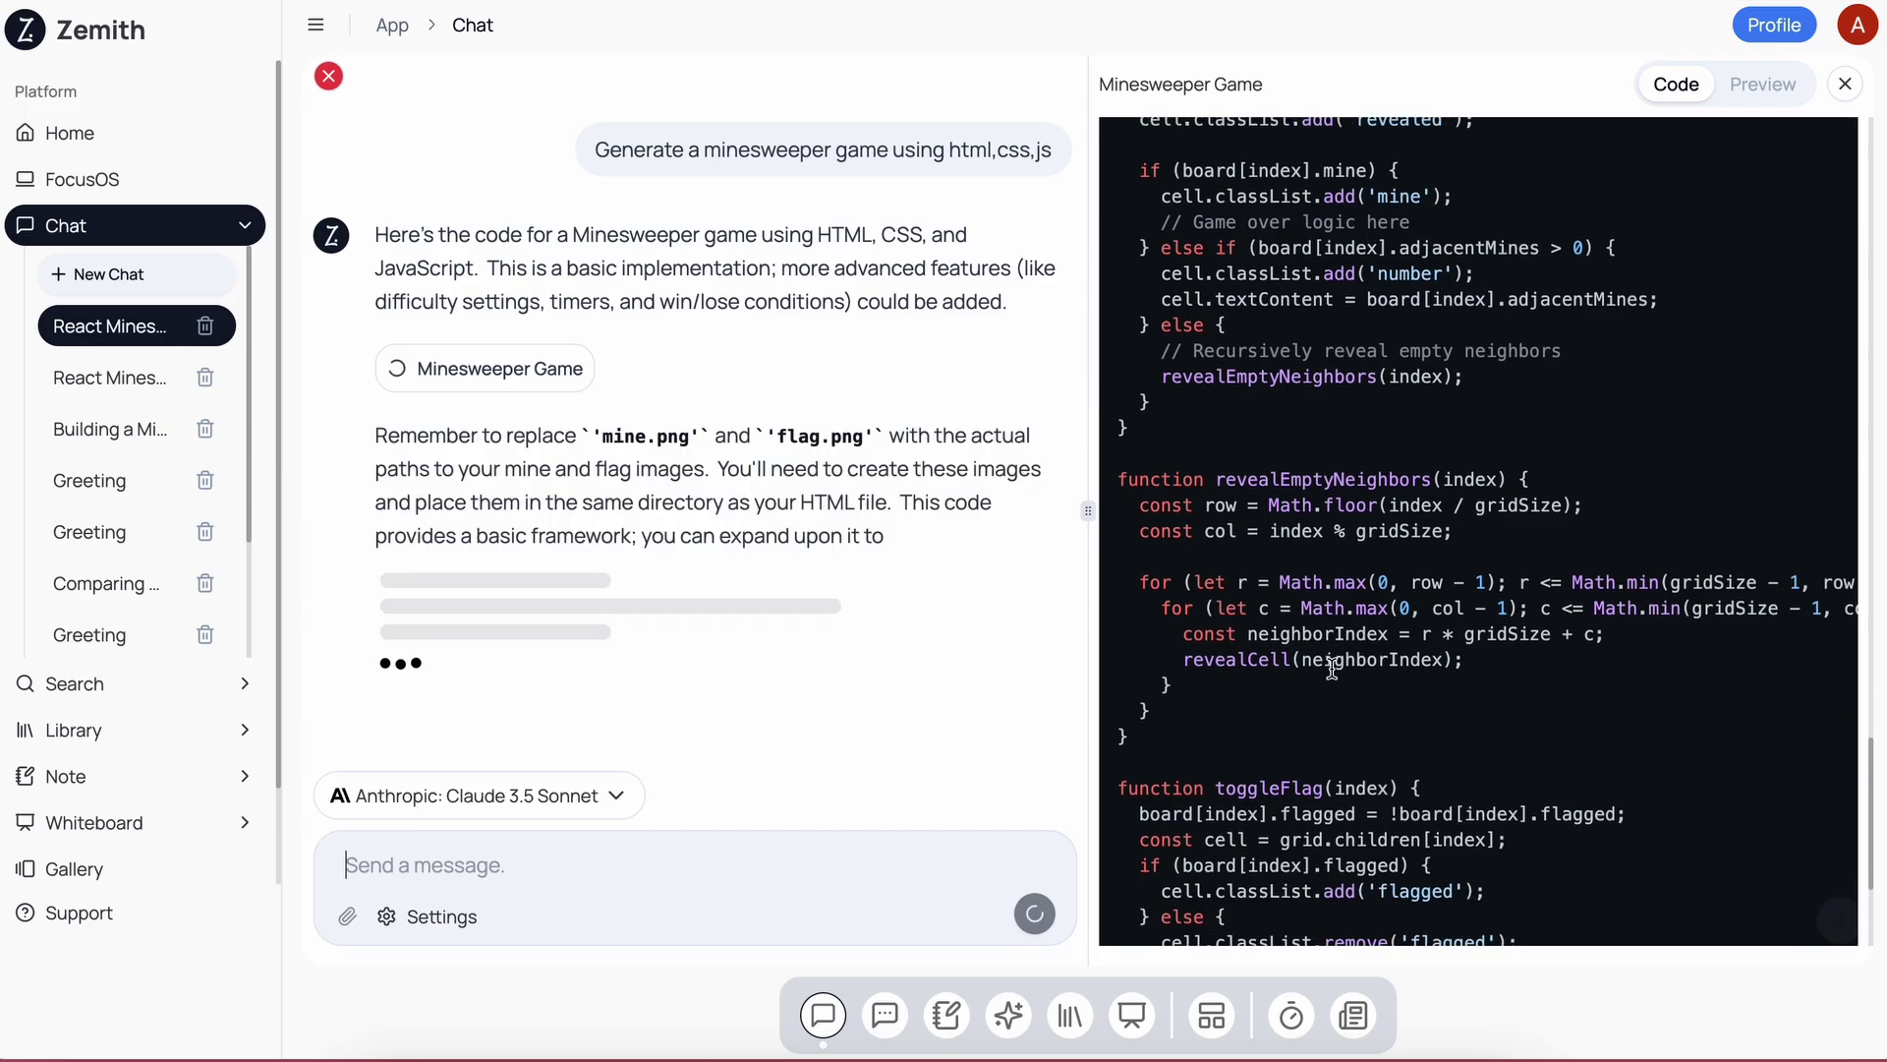
{"action": "scroll", "coordinate": [1337, 664], "scroll_direction": "down", "scroll_amount": 3}
{"action": "scroll", "coordinate": [1363, 661], "scroll_direction": "up", "scroll_amount": 20}
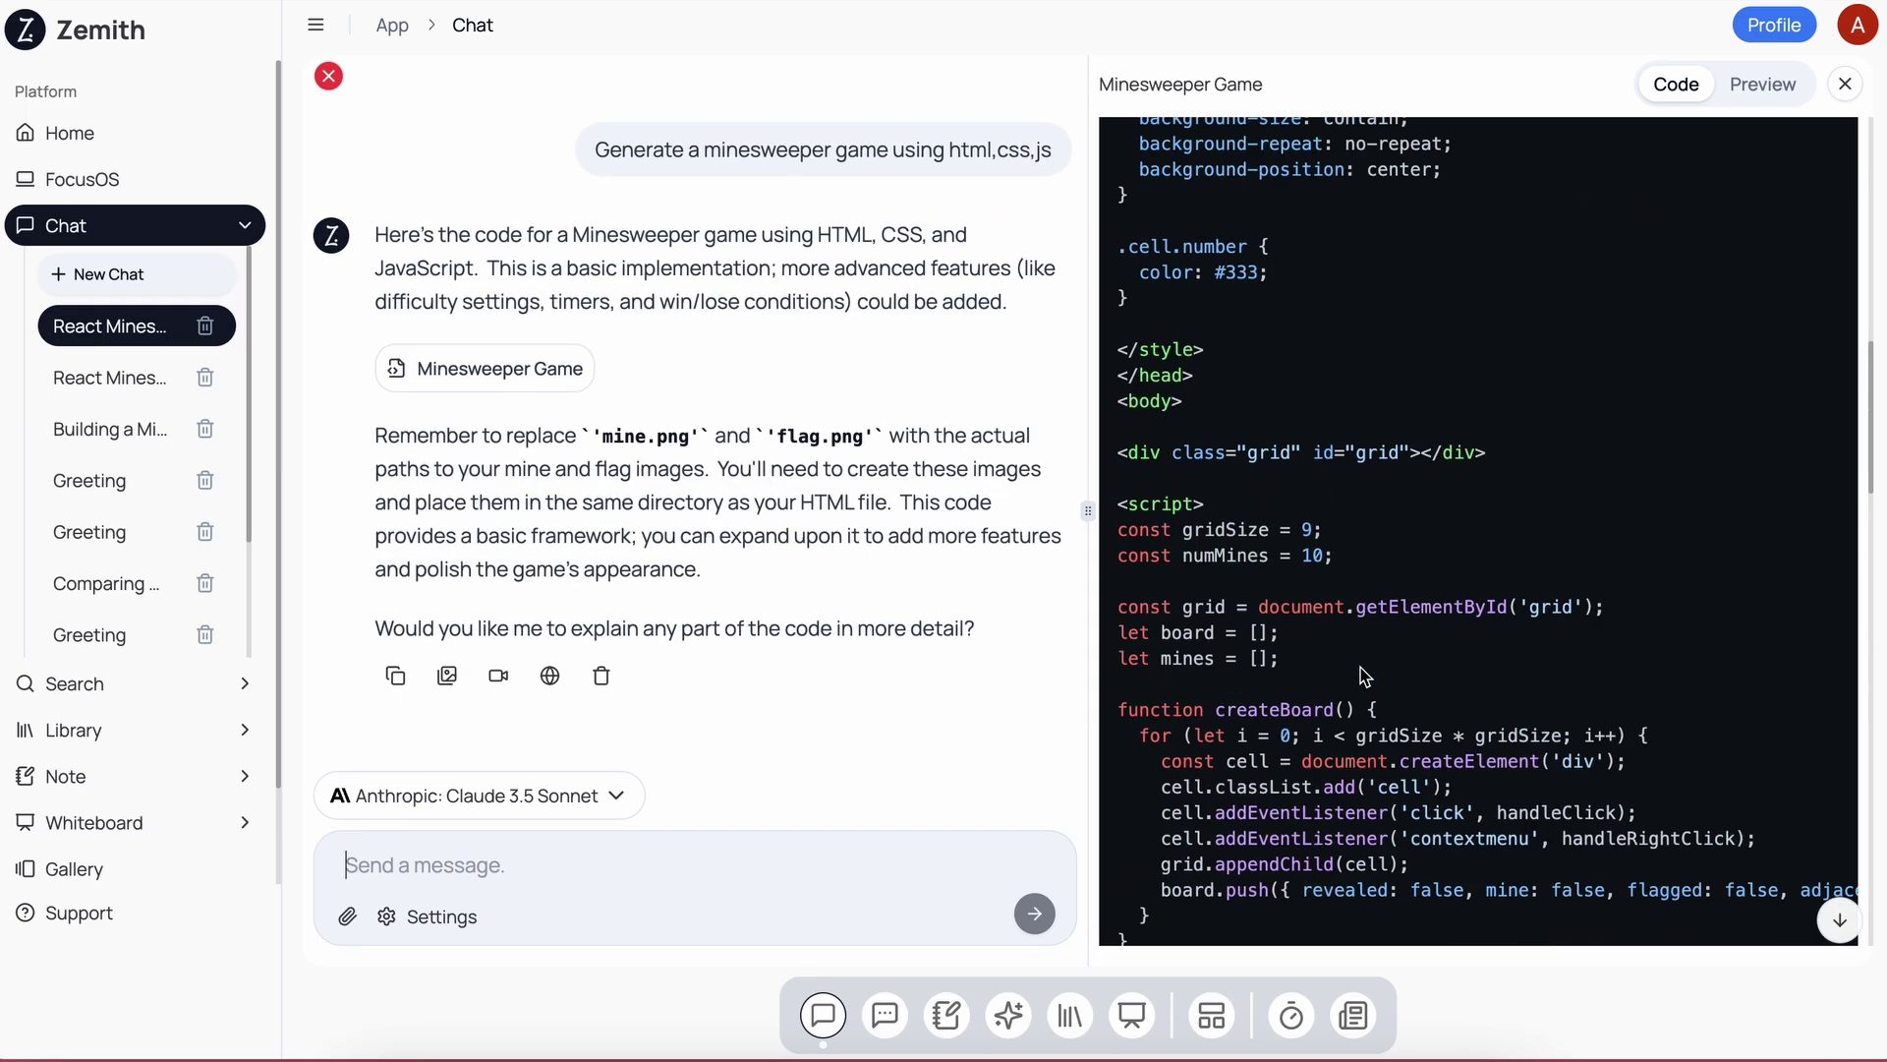
{"action": "left_click", "coordinate": [1763, 86]}
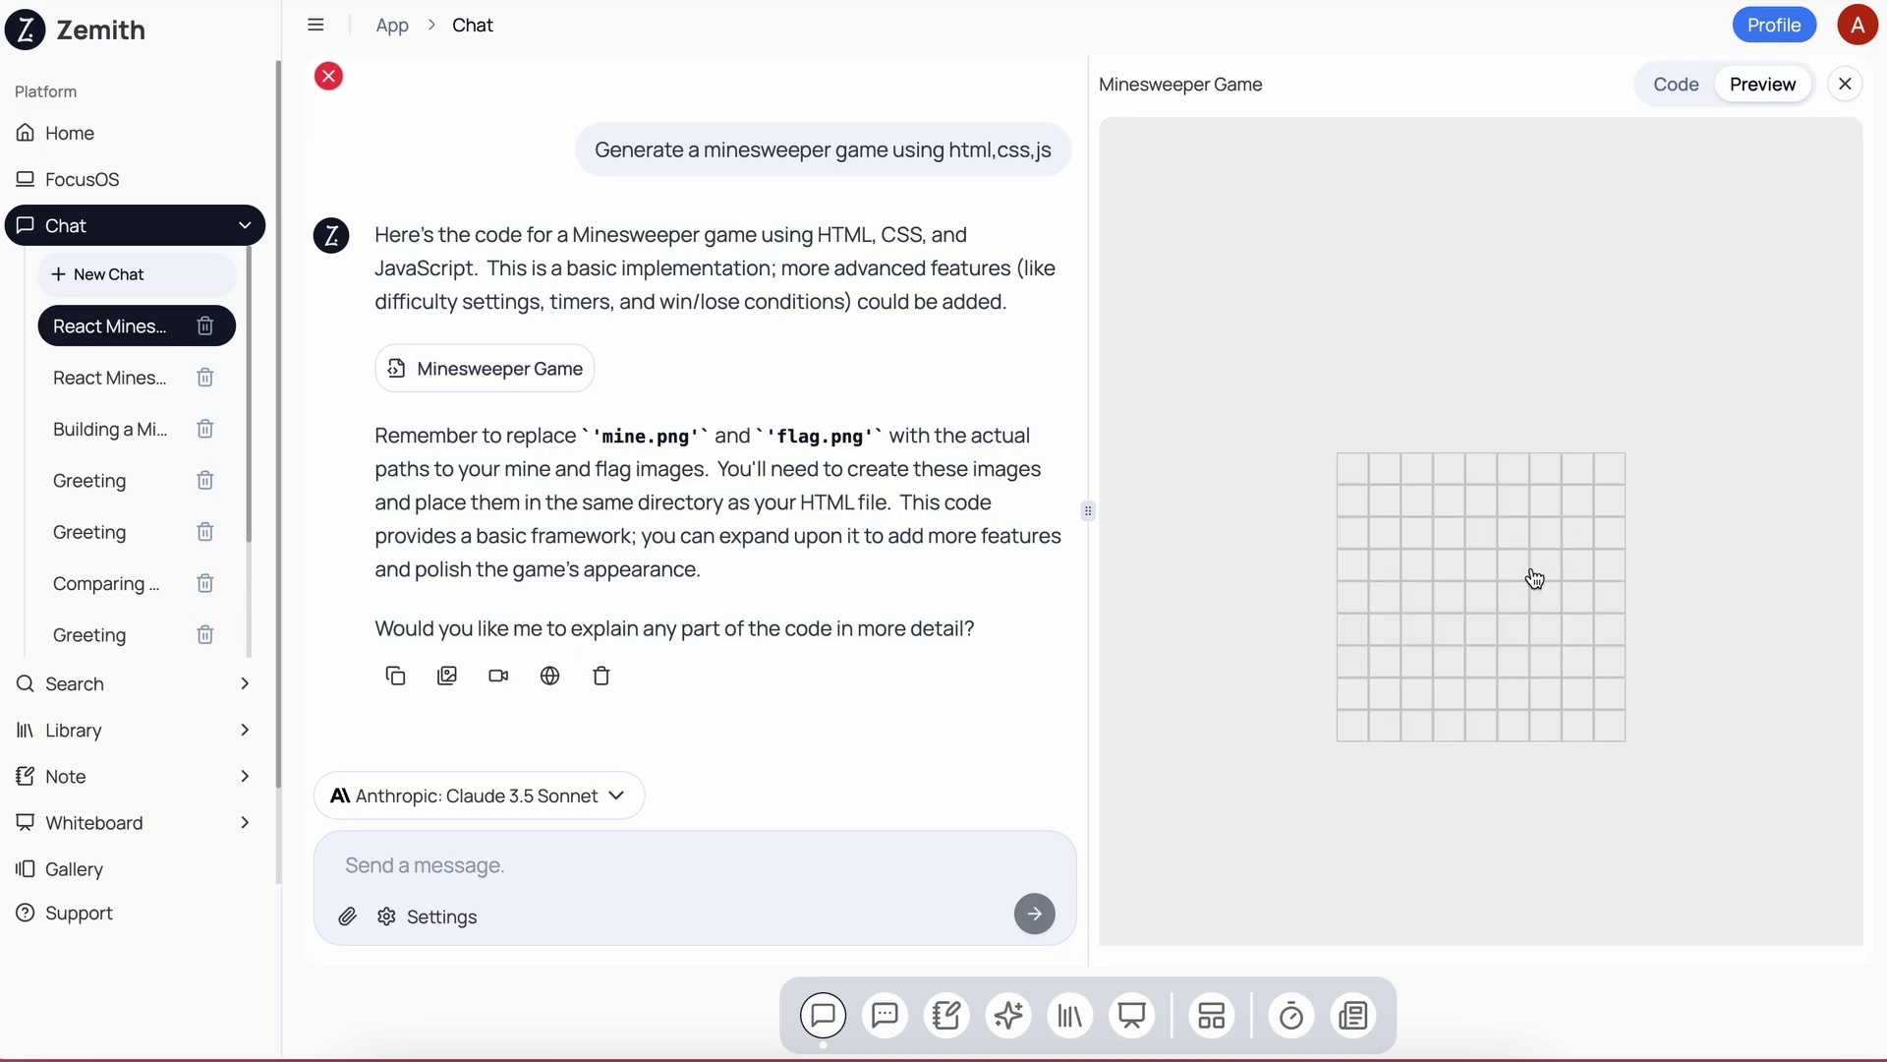
Uncover eight more cells in the Minesweeper preview grid.
{"action": "left_click", "coordinate": [1452, 543]}
{"action": "left_click", "coordinate": [1488, 630]}
{"action": "left_click", "coordinate": [1446, 656]}
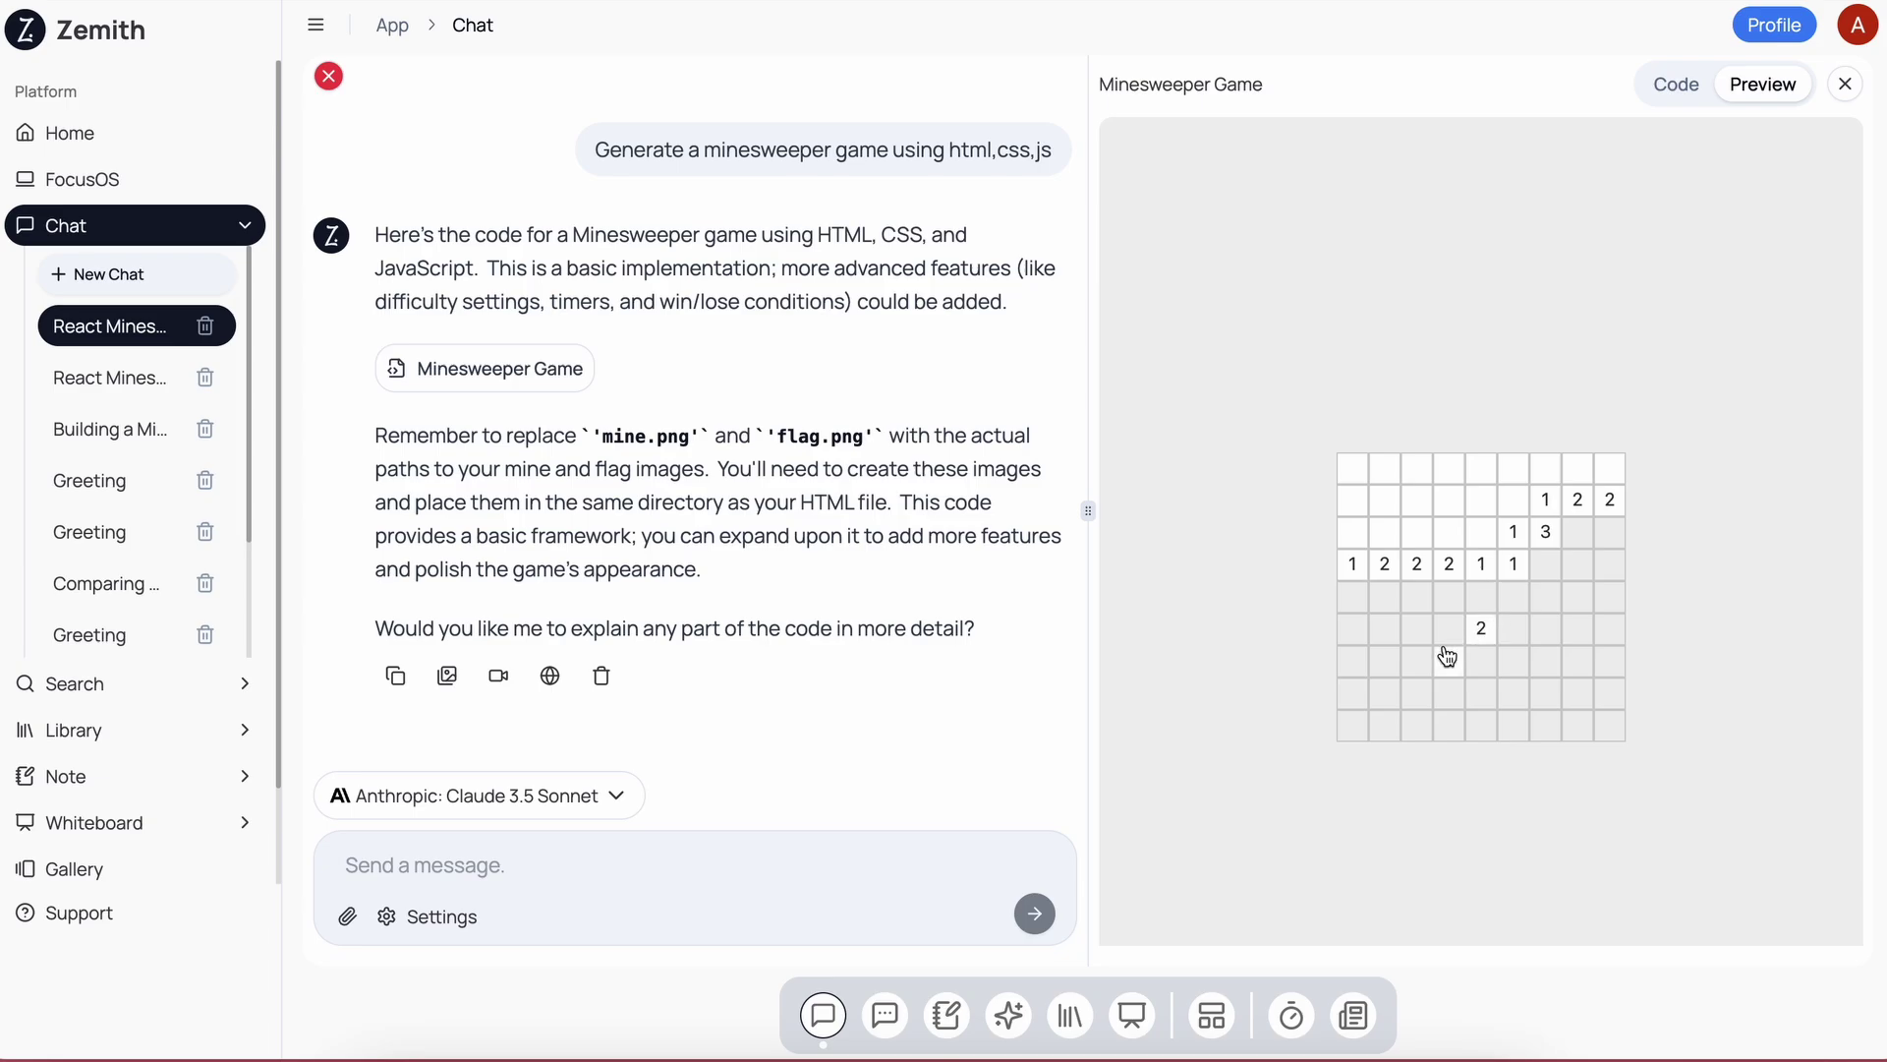
{"action": "left_click", "coordinate": [1450, 637]}
{"action": "left_click", "coordinate": [1486, 669]}
{"action": "left_click", "coordinate": [1513, 668]}
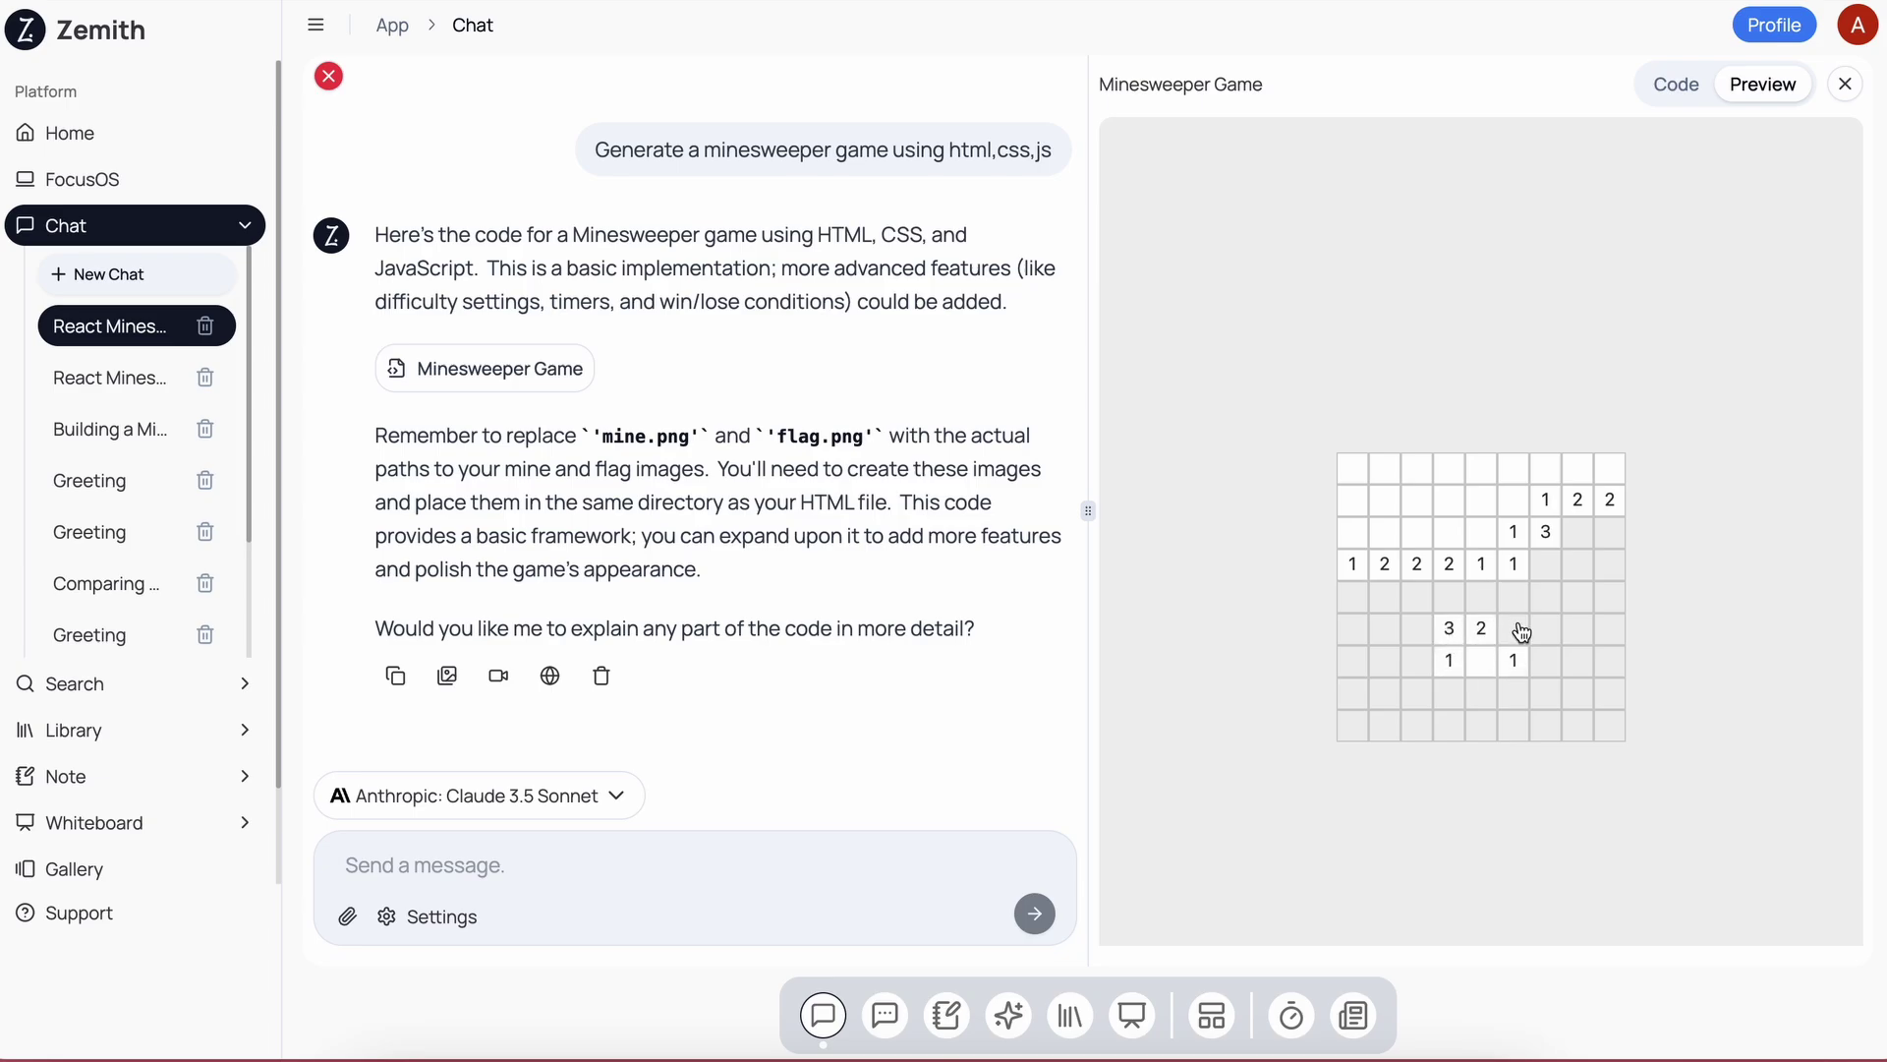
{"action": "left_click", "coordinate": [1519, 634]}
{"action": "left_click", "coordinate": [1519, 594]}
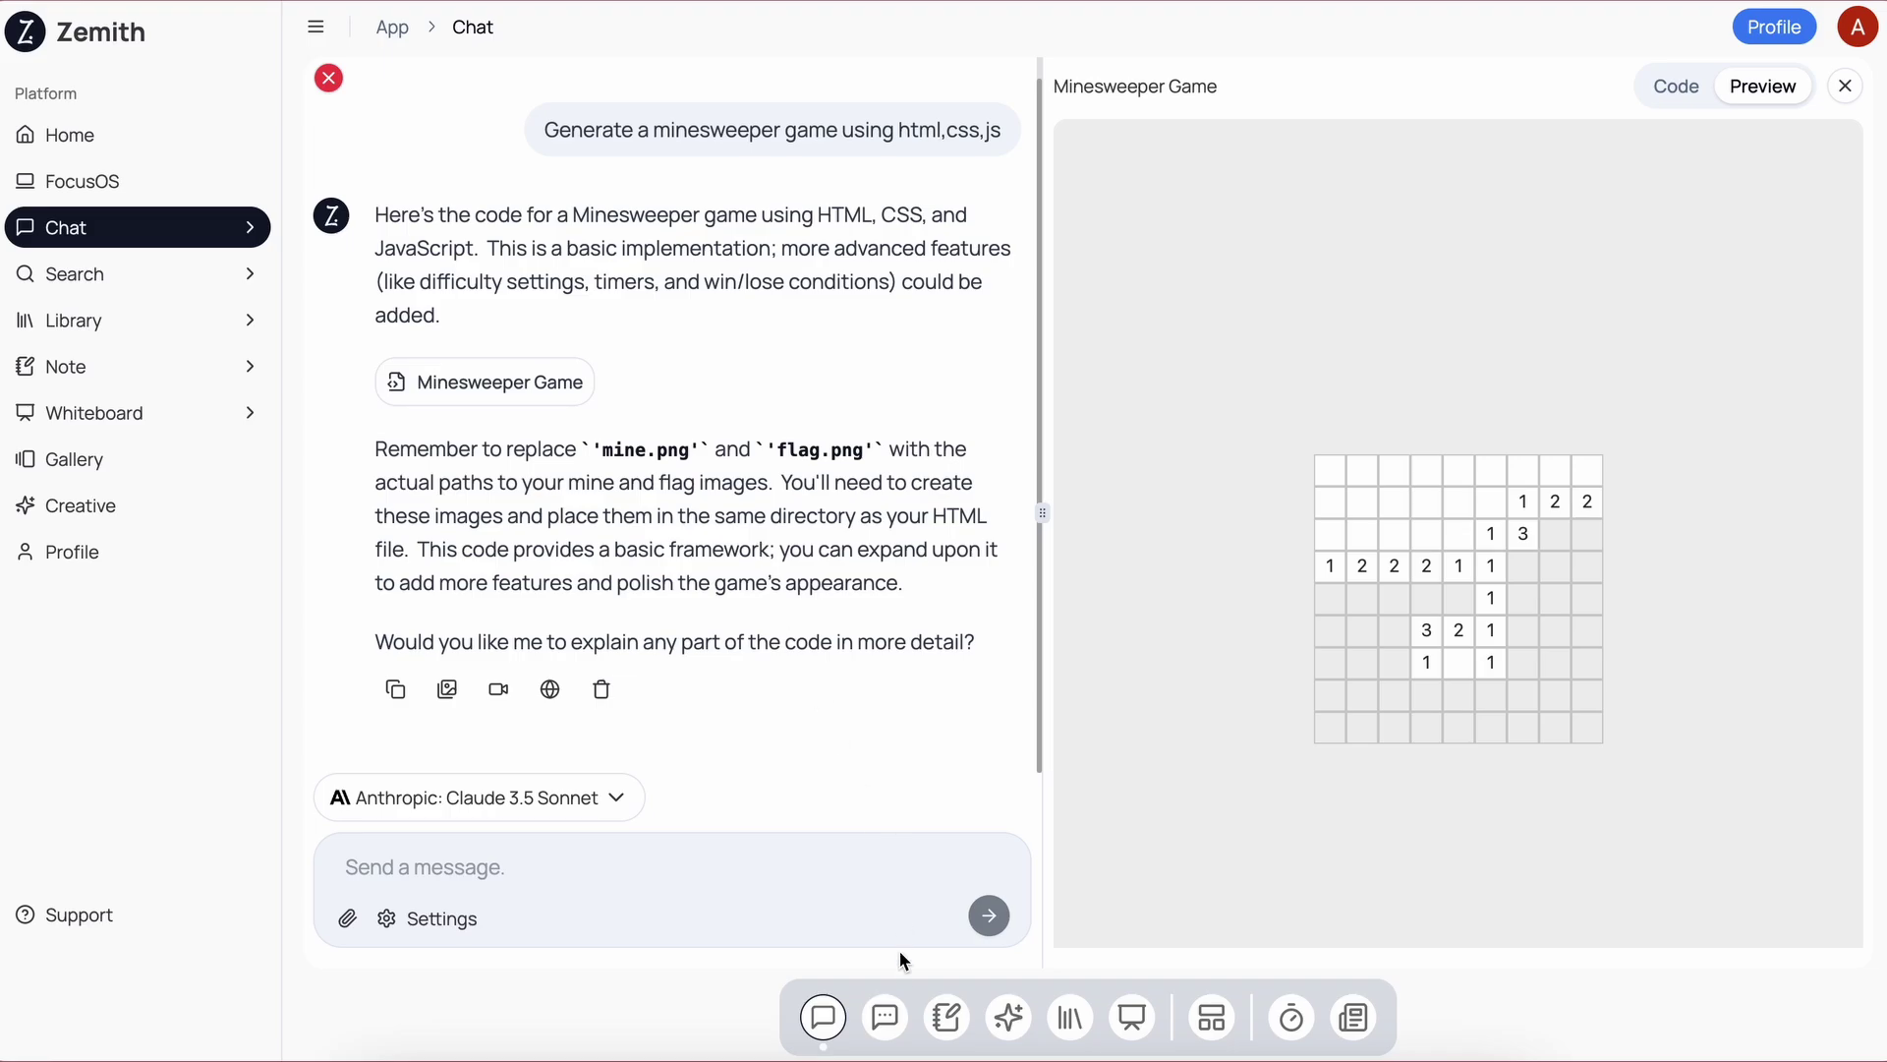
Open the Chat Panel from the dock and start a new chat.
{"action": "left_click", "coordinate": [893, 1022]}
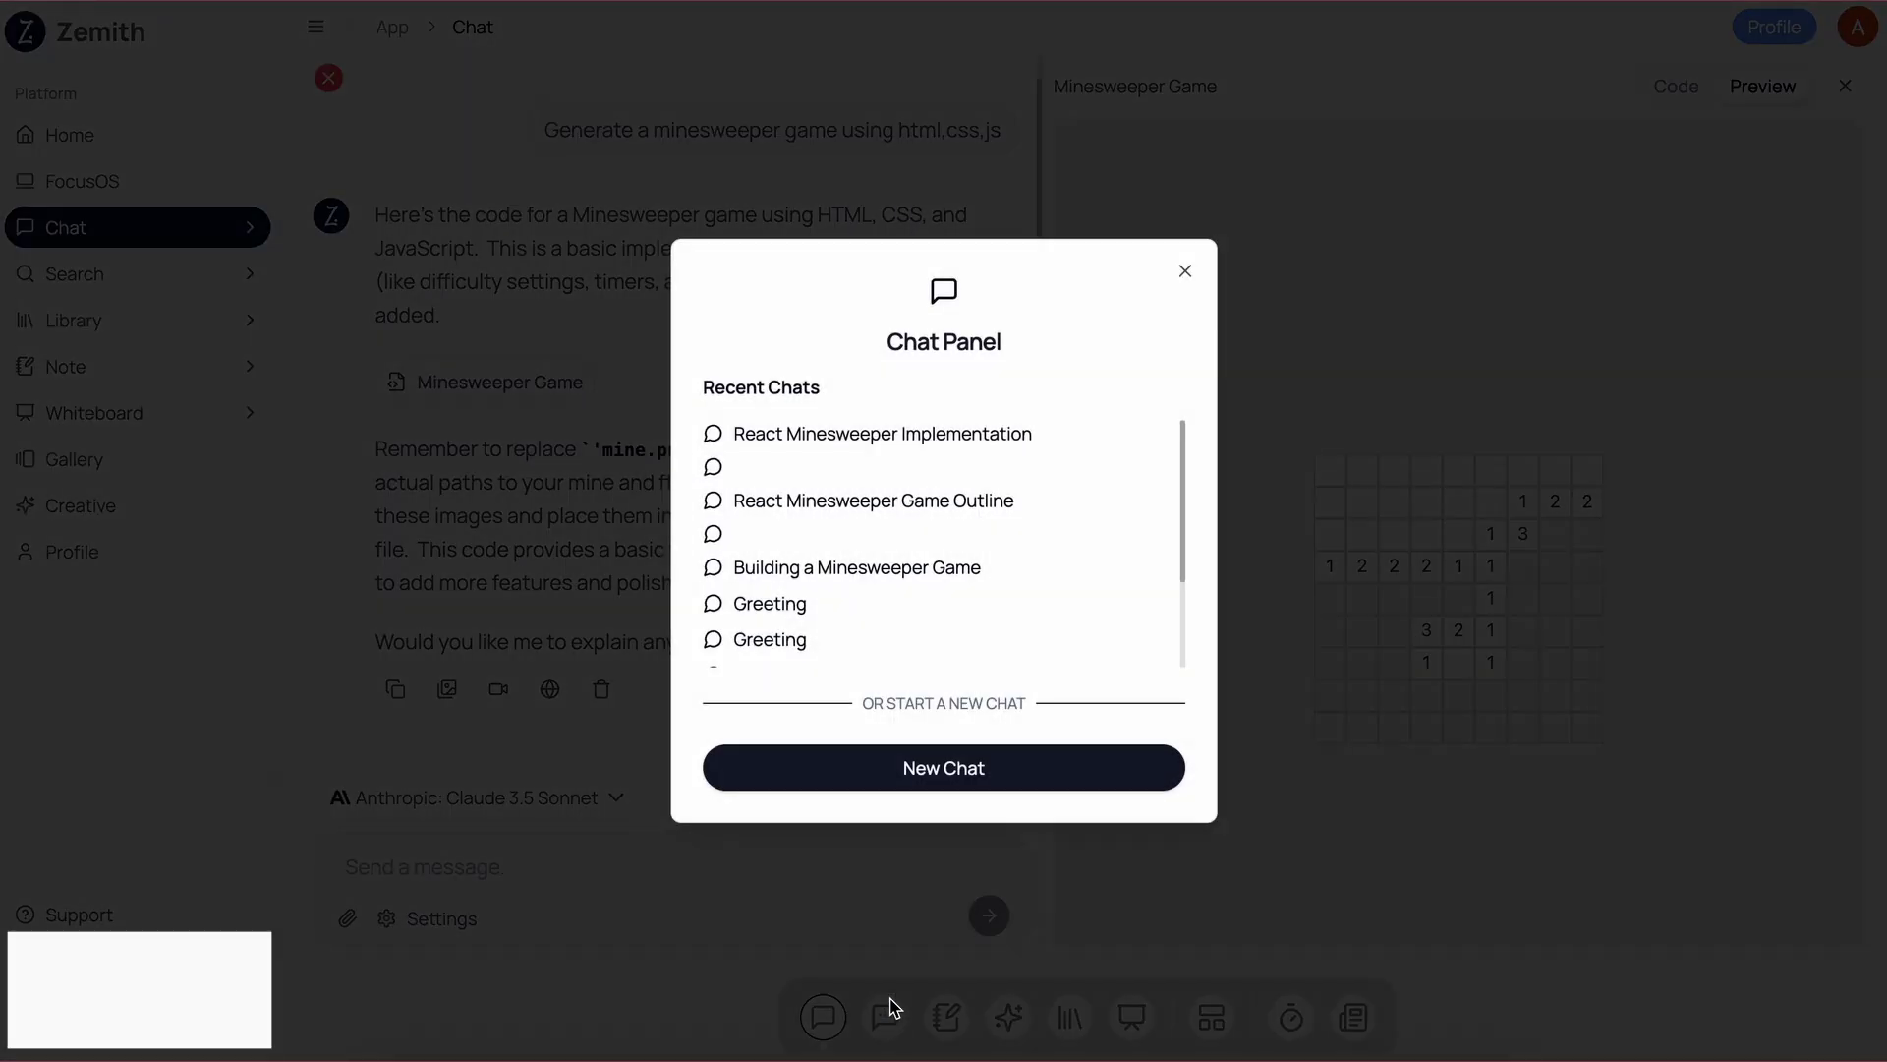
{"action": "left_click", "coordinate": [924, 768]}
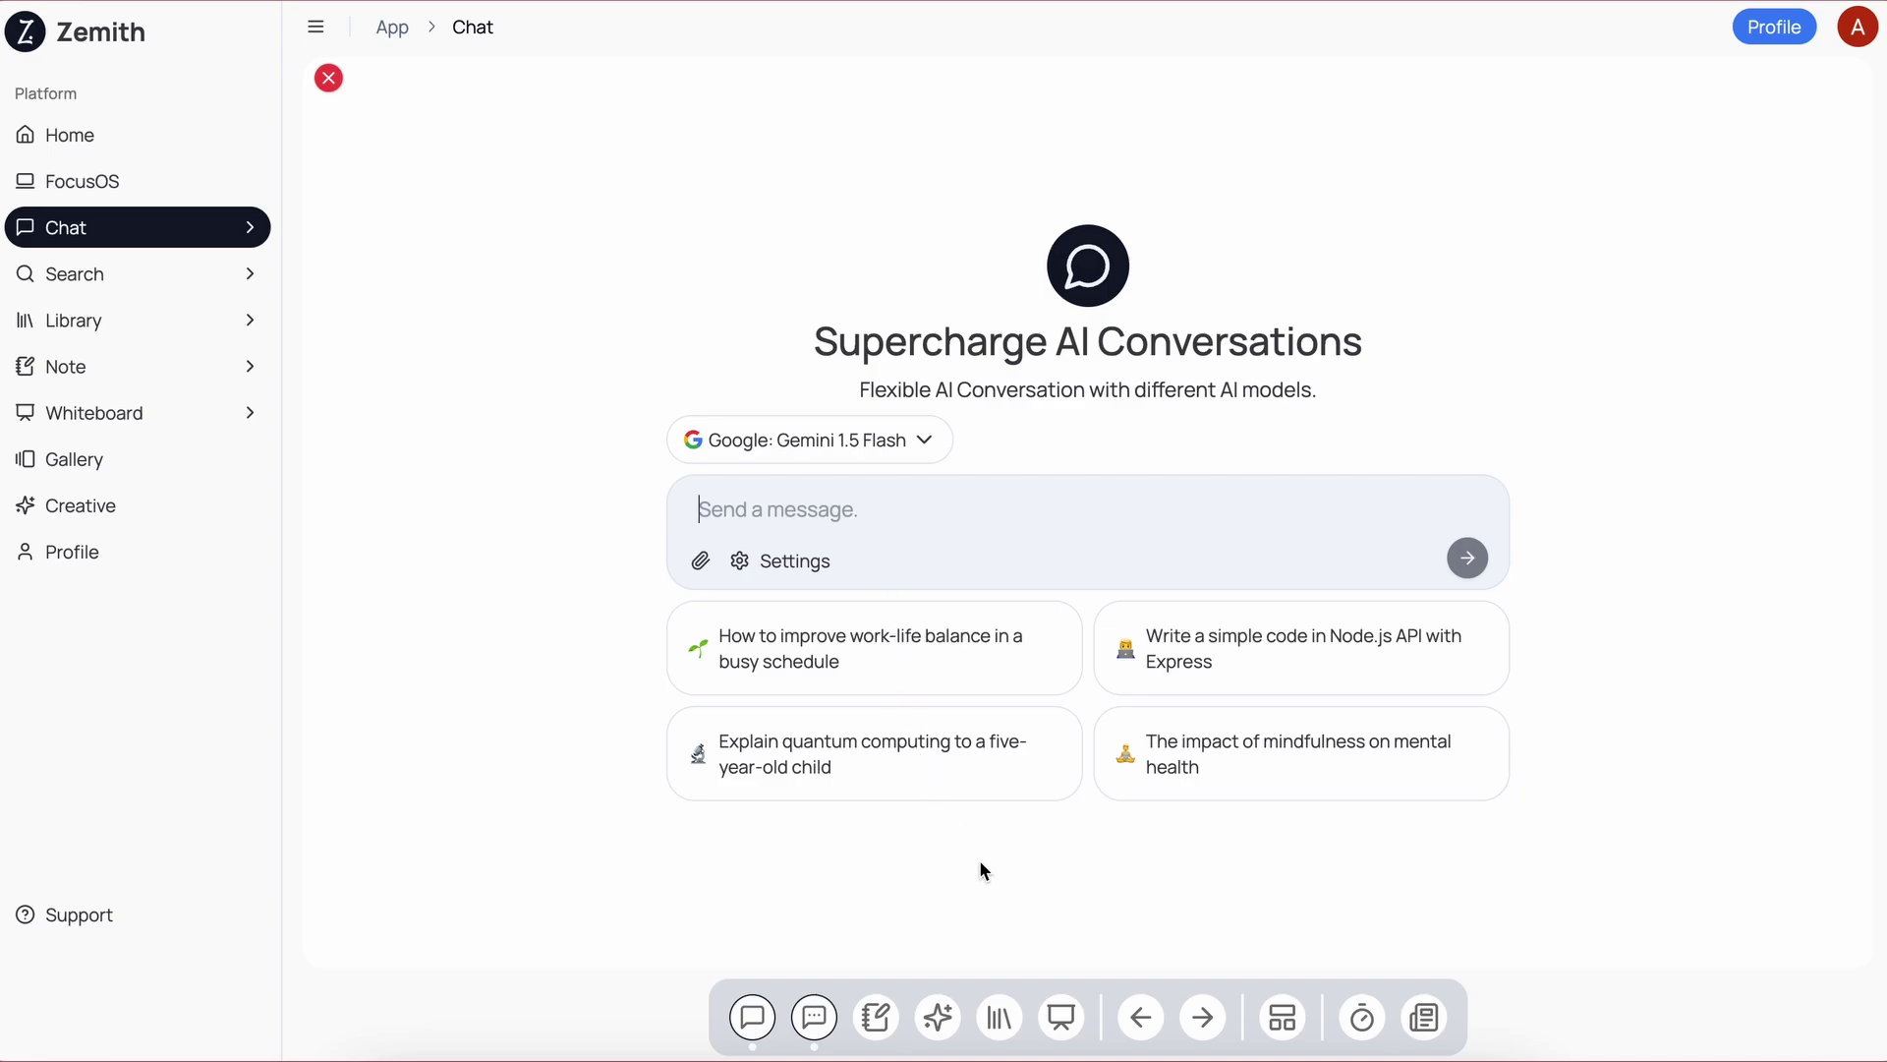
Open the Untitled Note, insert an AI Instruction block via /, then dismiss it without generating.
{"action": "left_click", "coordinate": [878, 1013]}
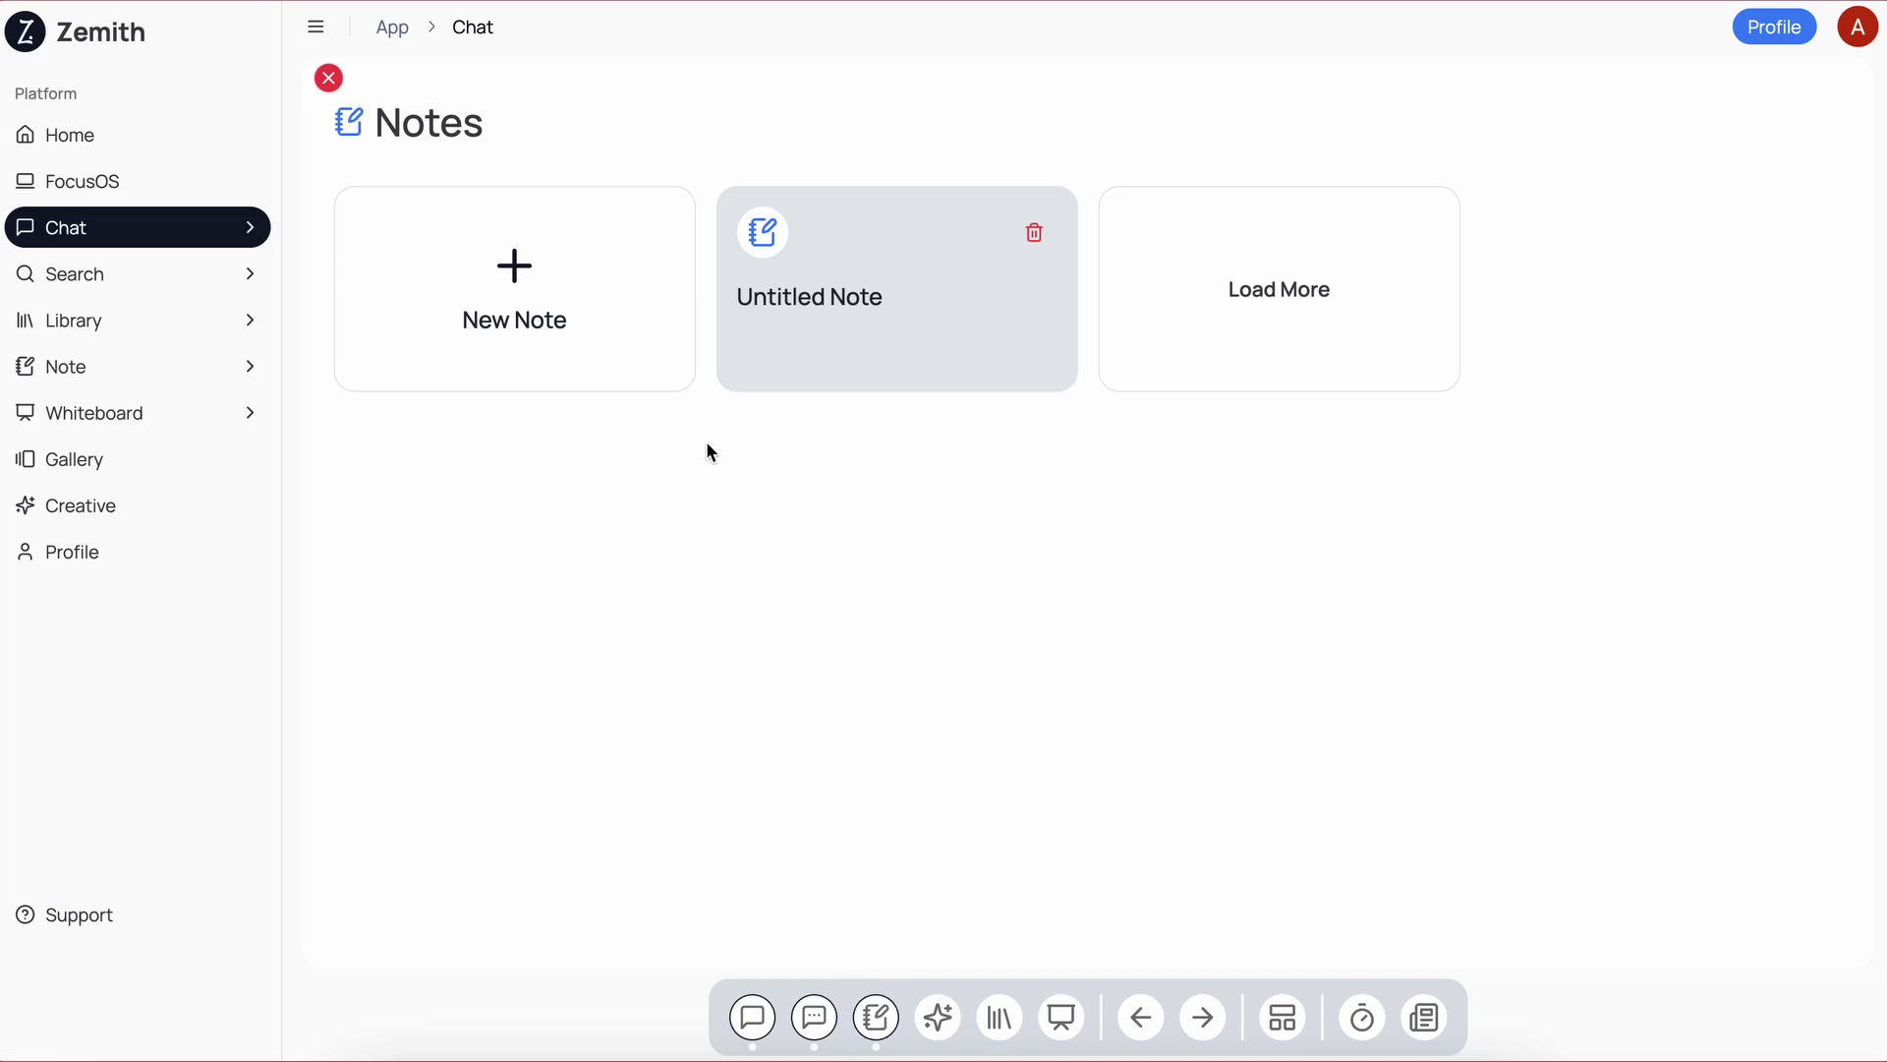
{"action": "left_click", "coordinate": [758, 287]}
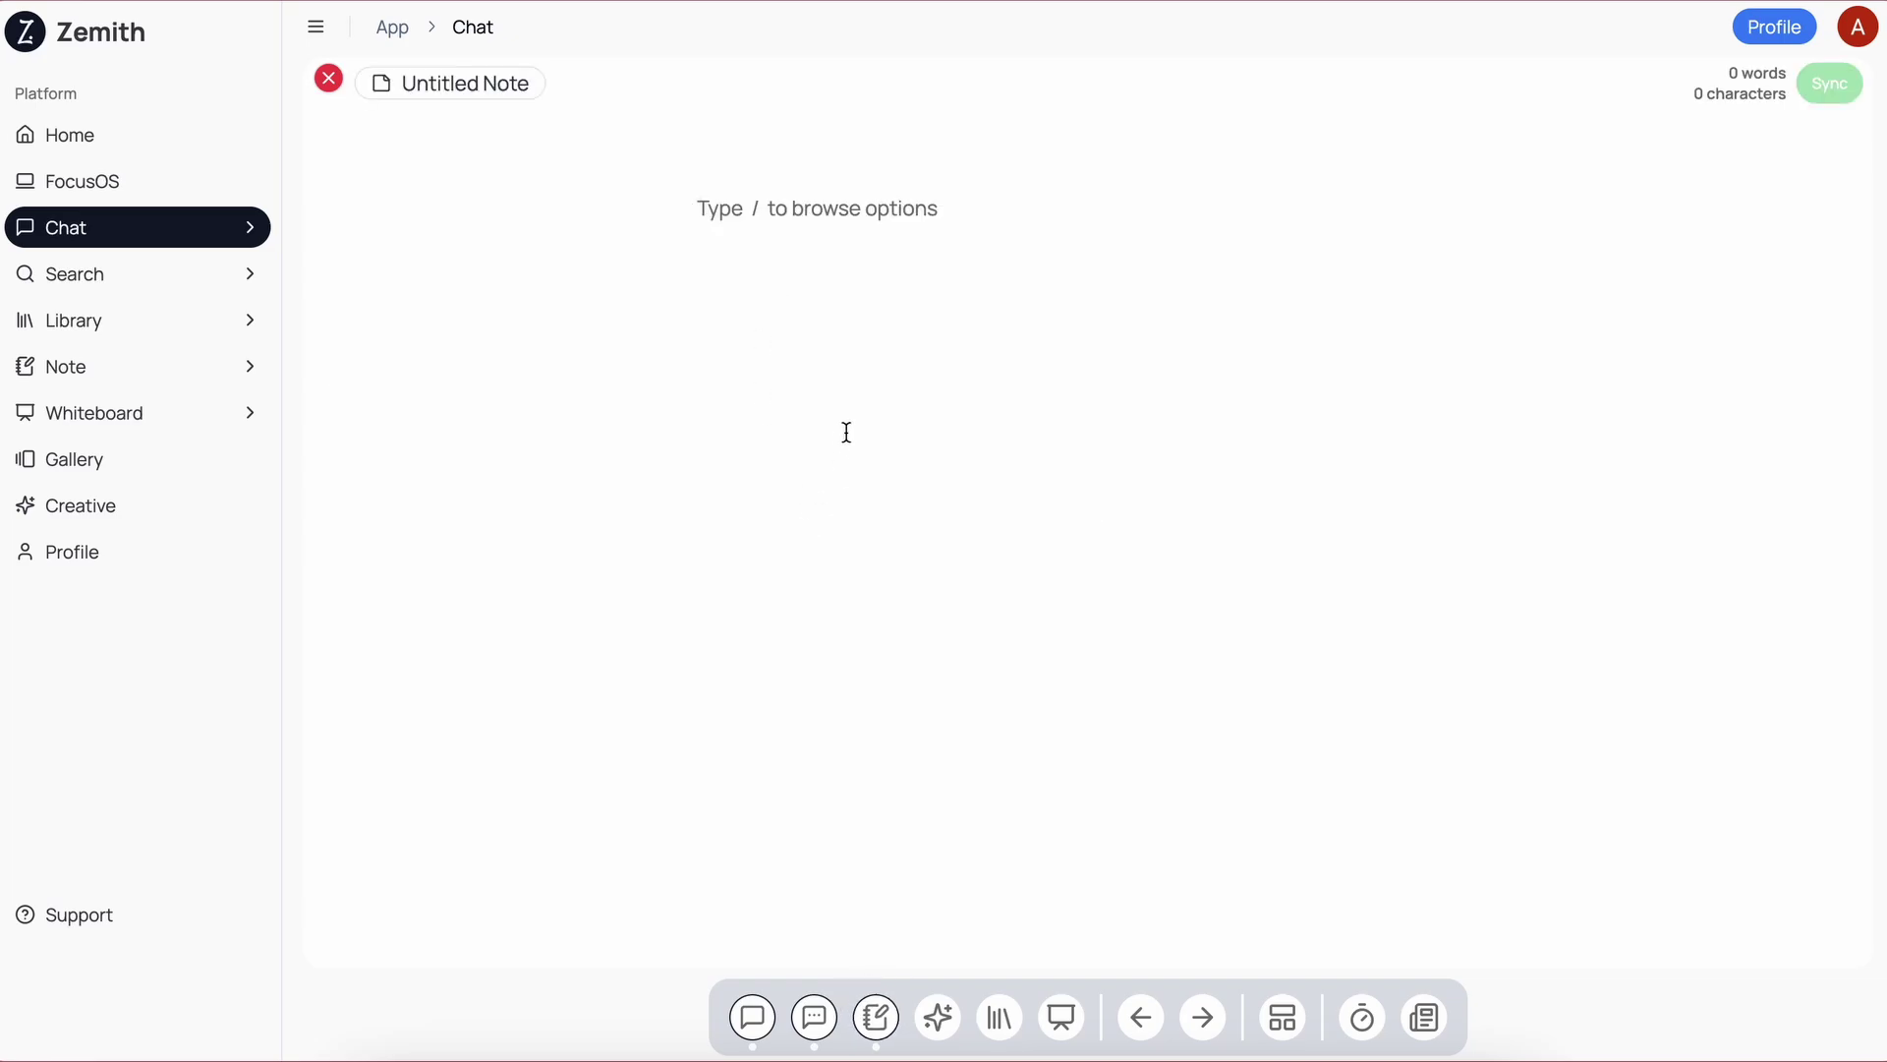
{"action": "type", "text": "/"}
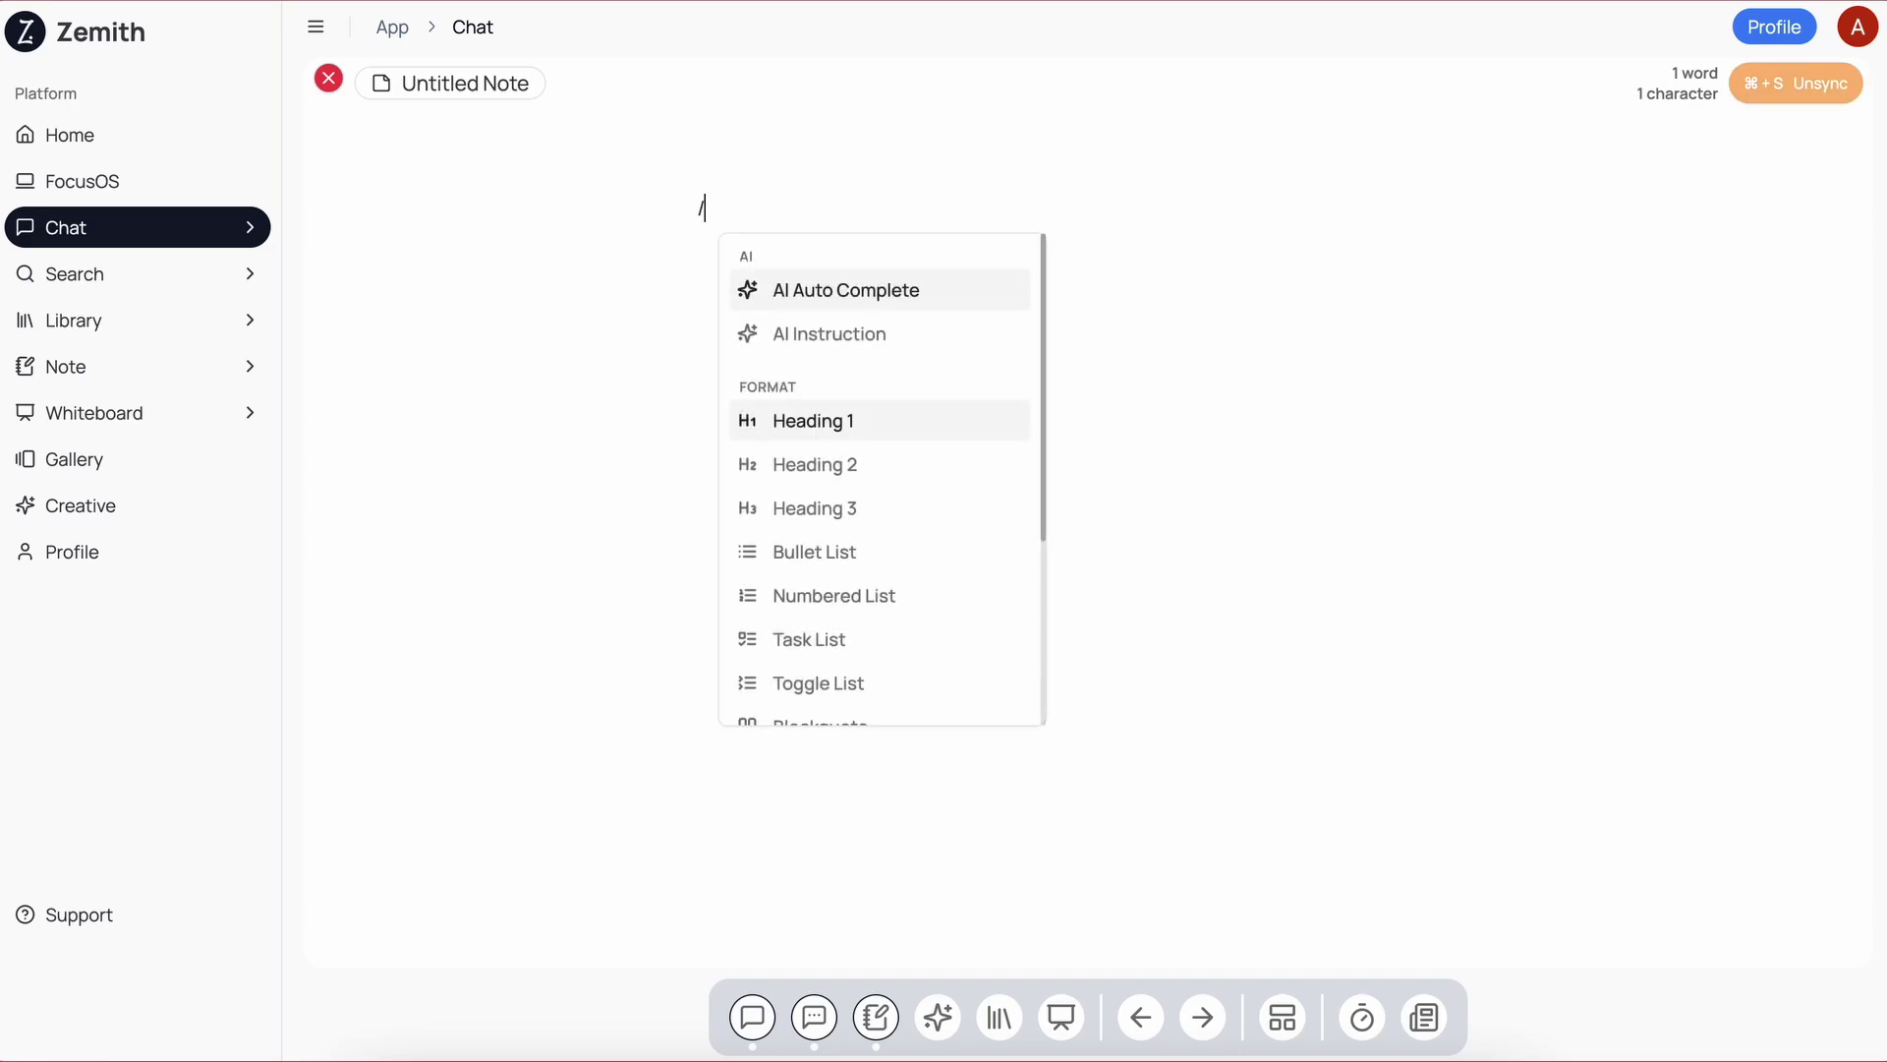
{"action": "left_click", "coordinate": [839, 334]}
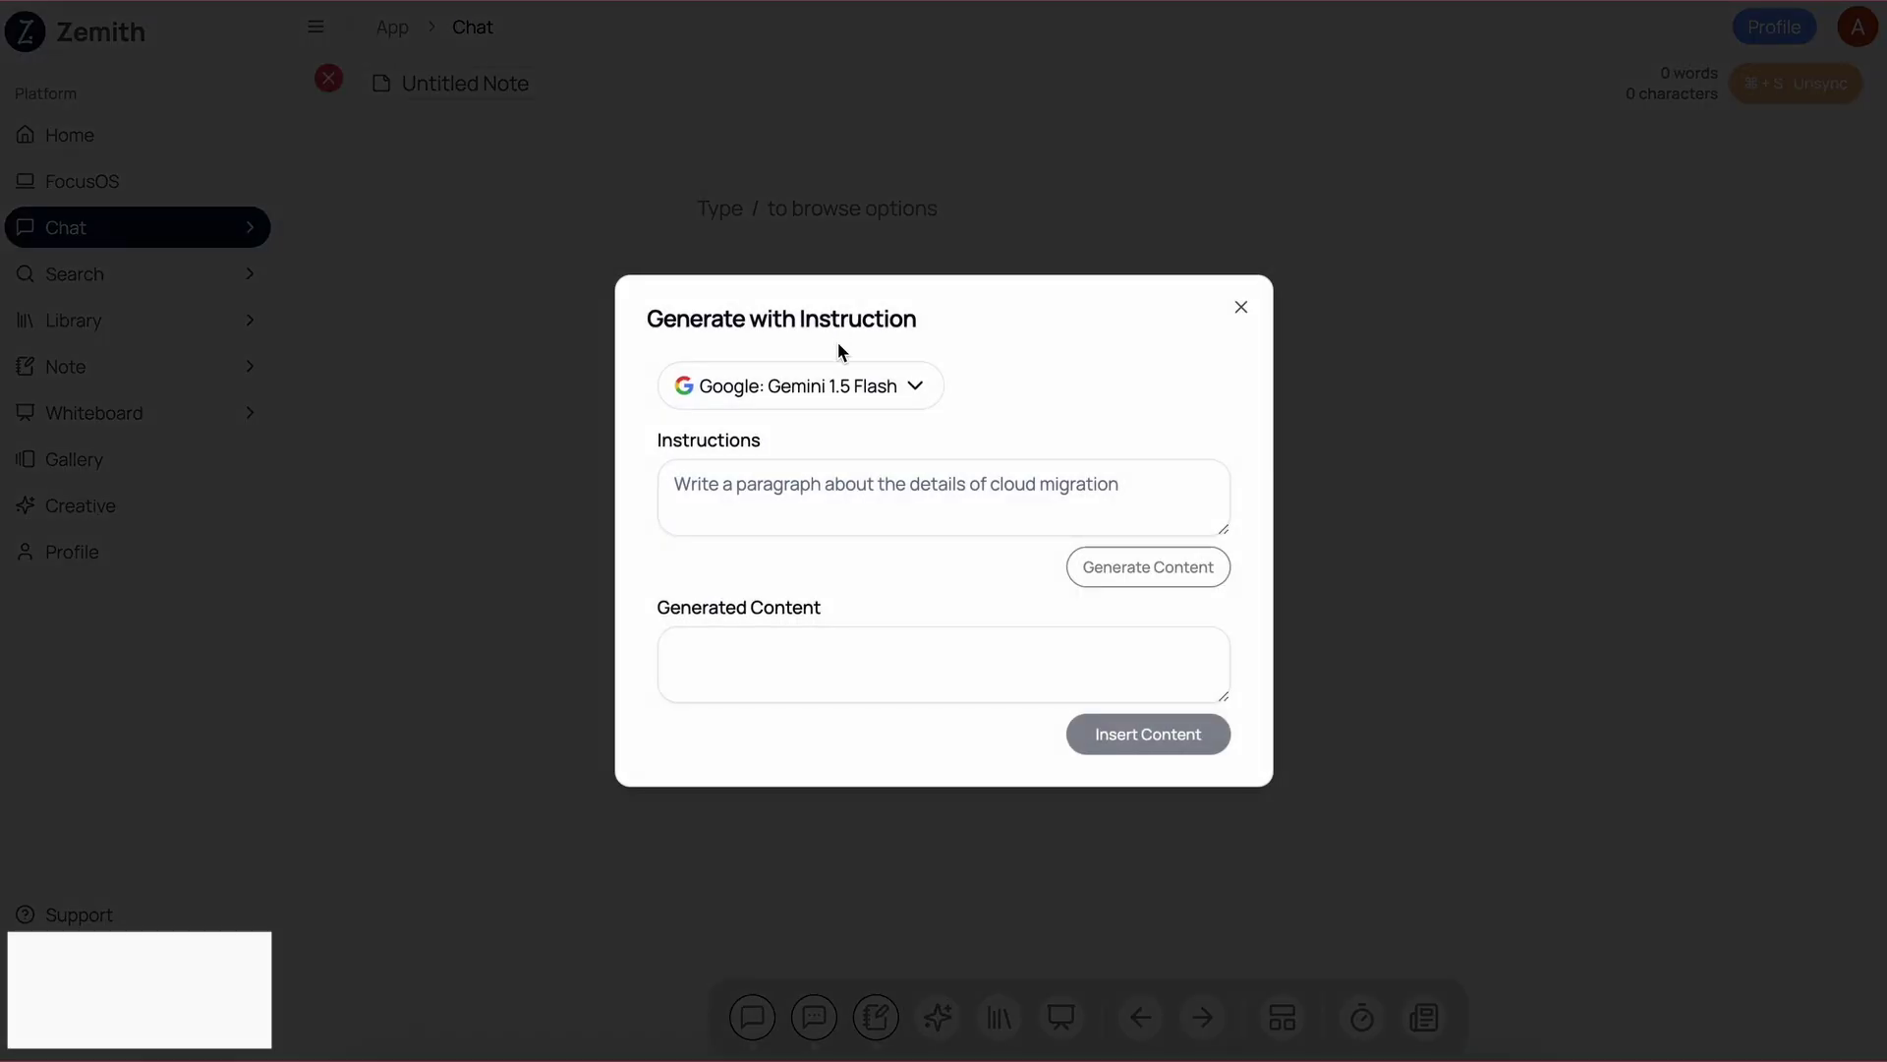
{"action": "left_click", "coordinate": [856, 480]}
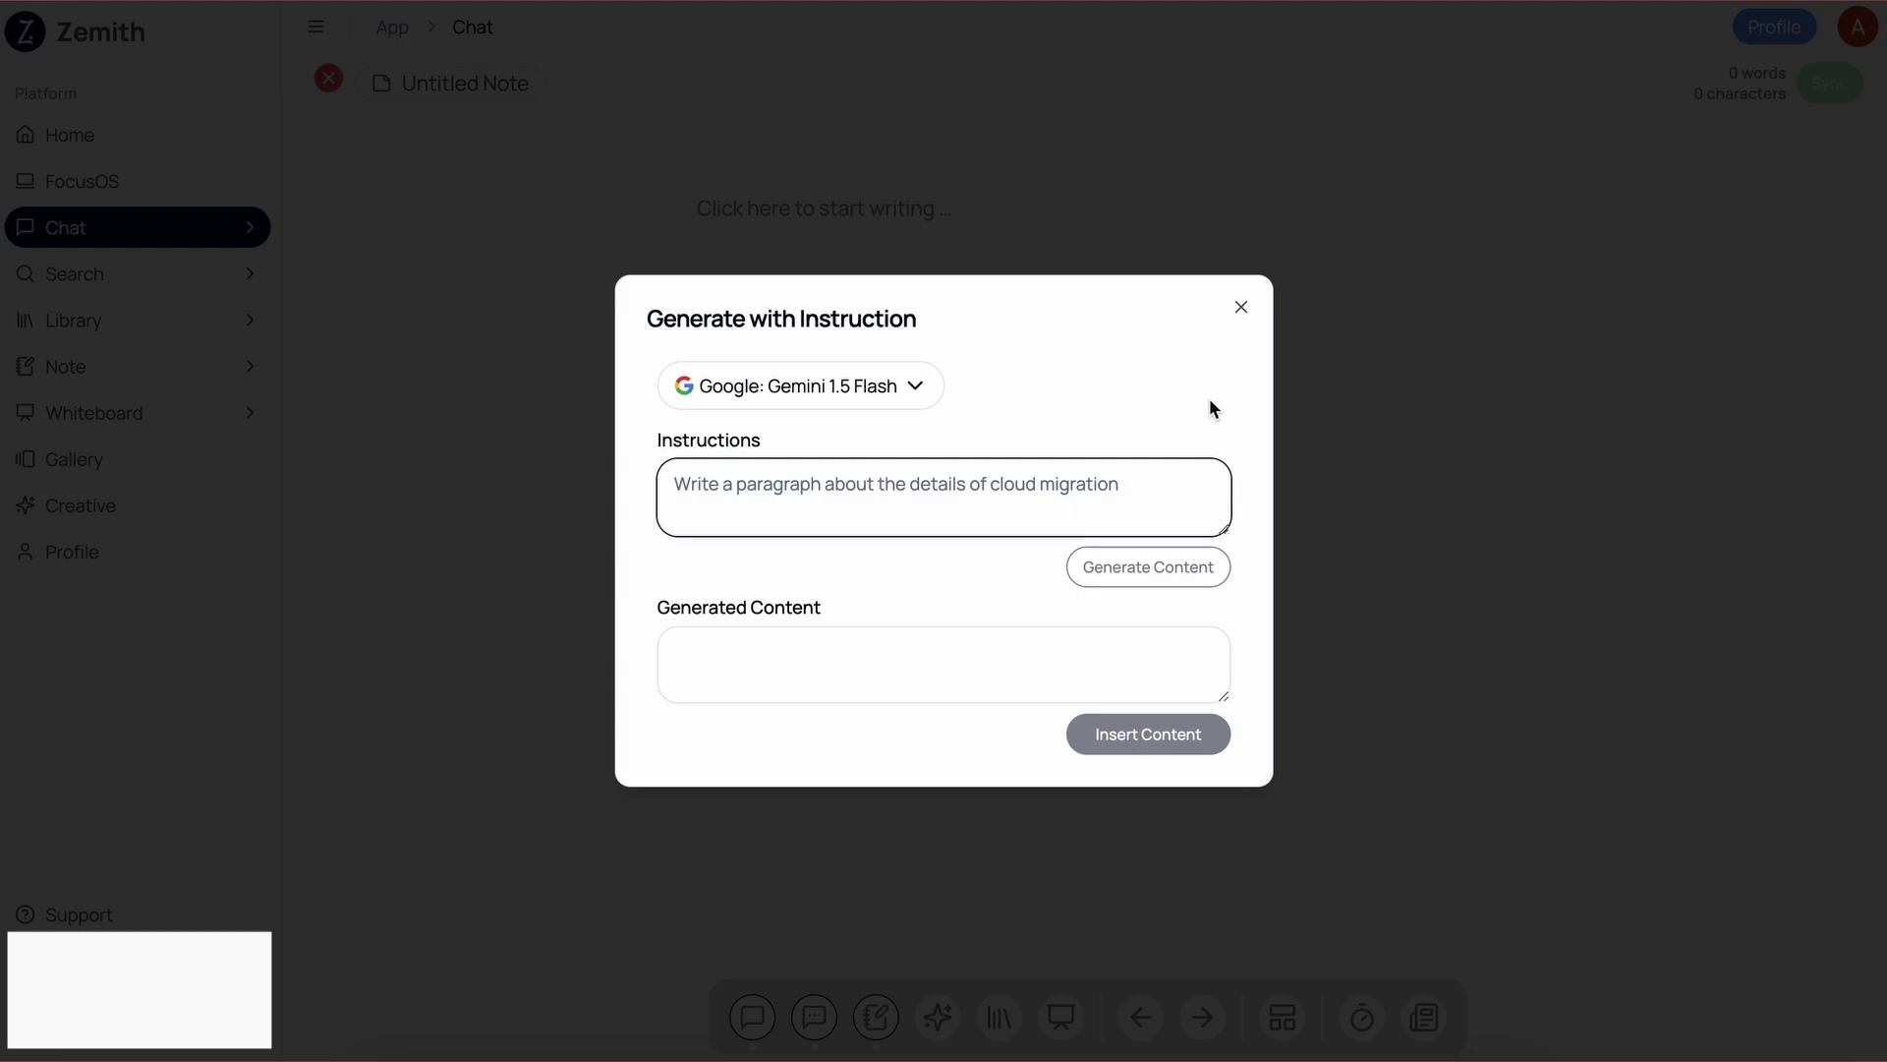
{"action": "left_click", "coordinate": [1243, 308]}
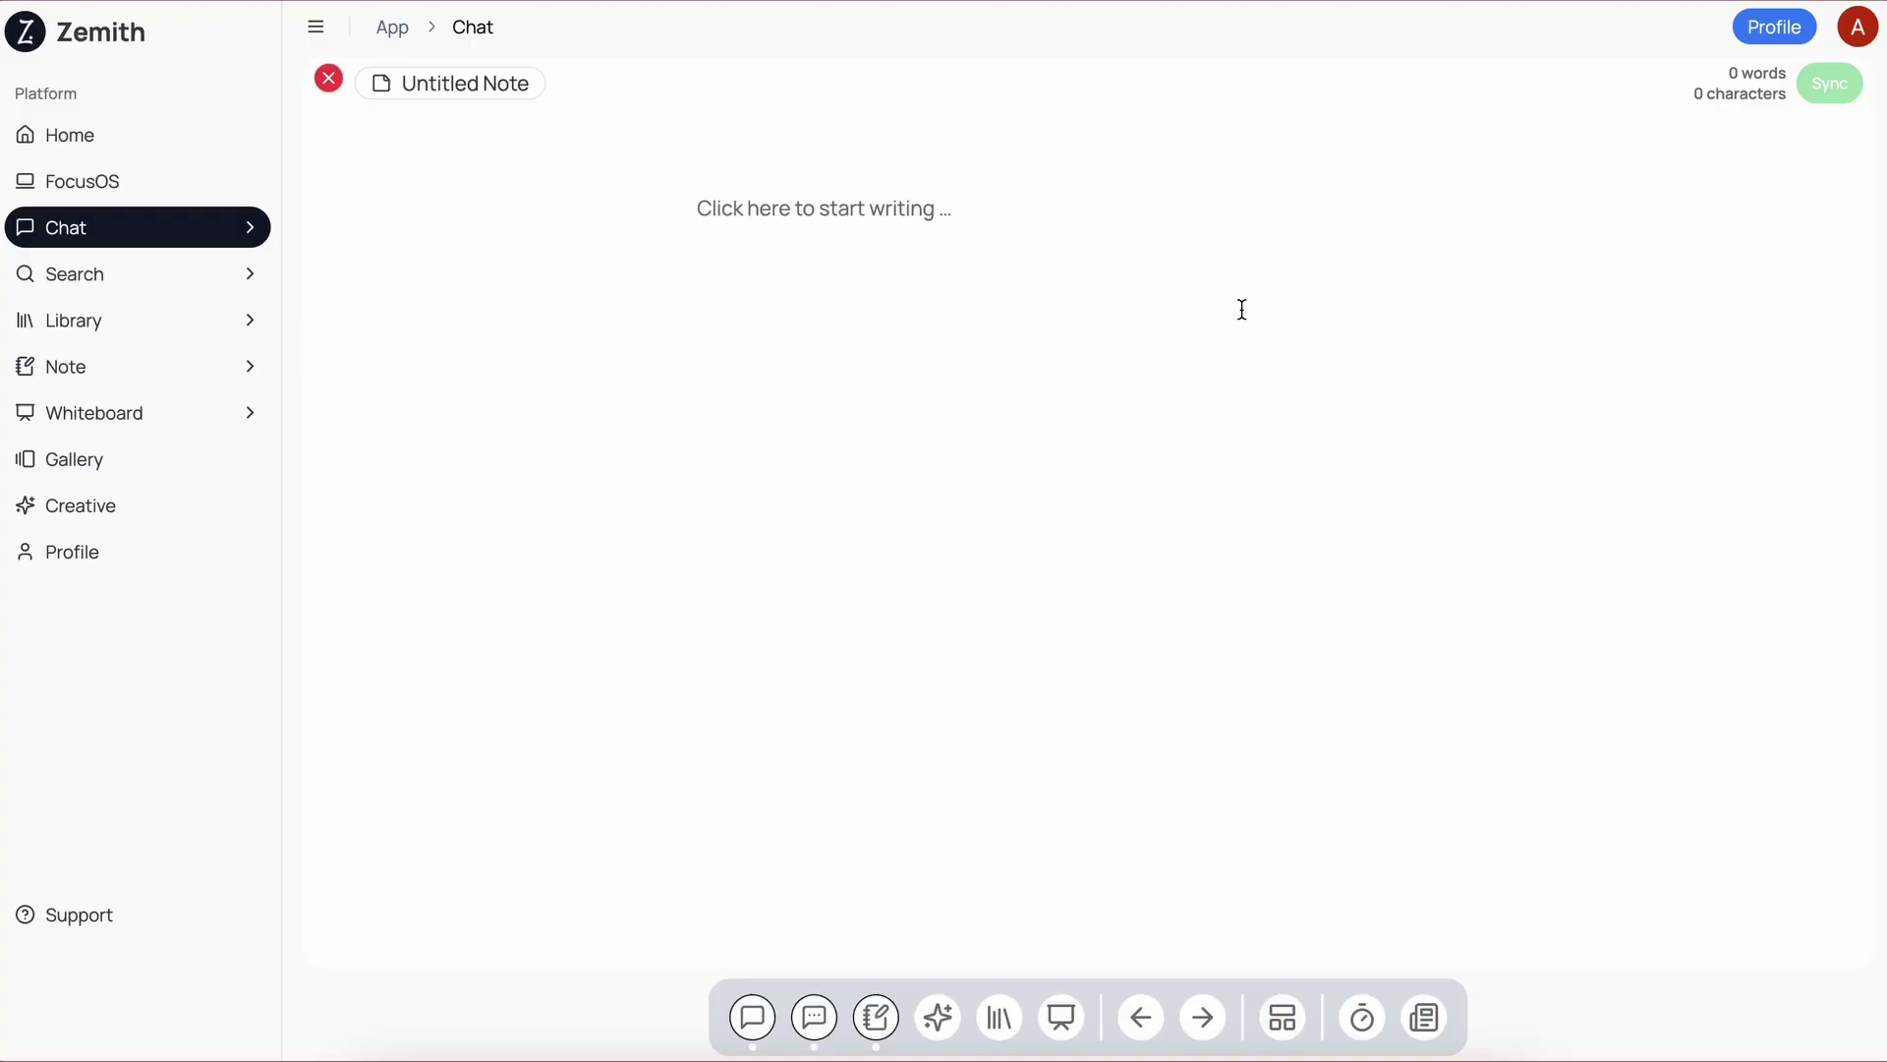
Open the Creative tools and browse the cards from Text To Image down to Video Generation.
{"action": "left_click", "coordinate": [946, 1022]}
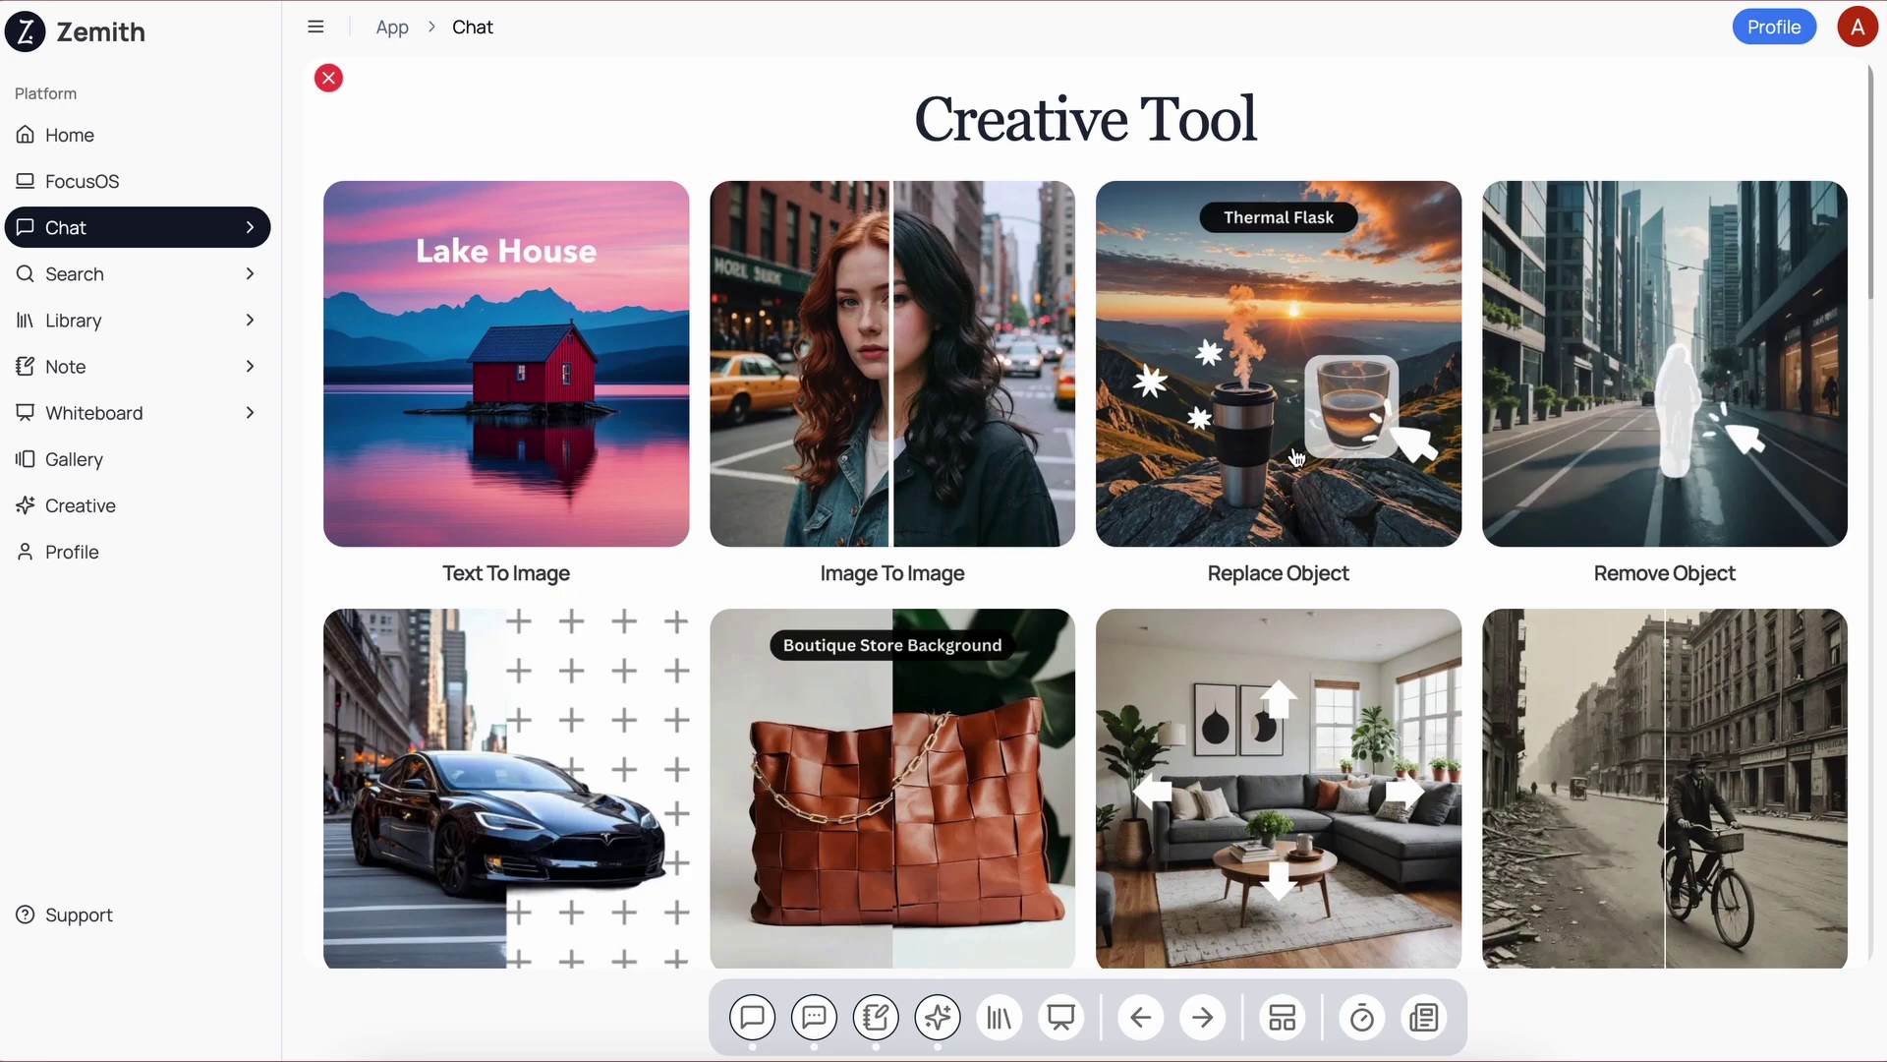
{"action": "scroll", "coordinate": [1554, 476], "scroll_direction": "down", "scroll_amount": 3}
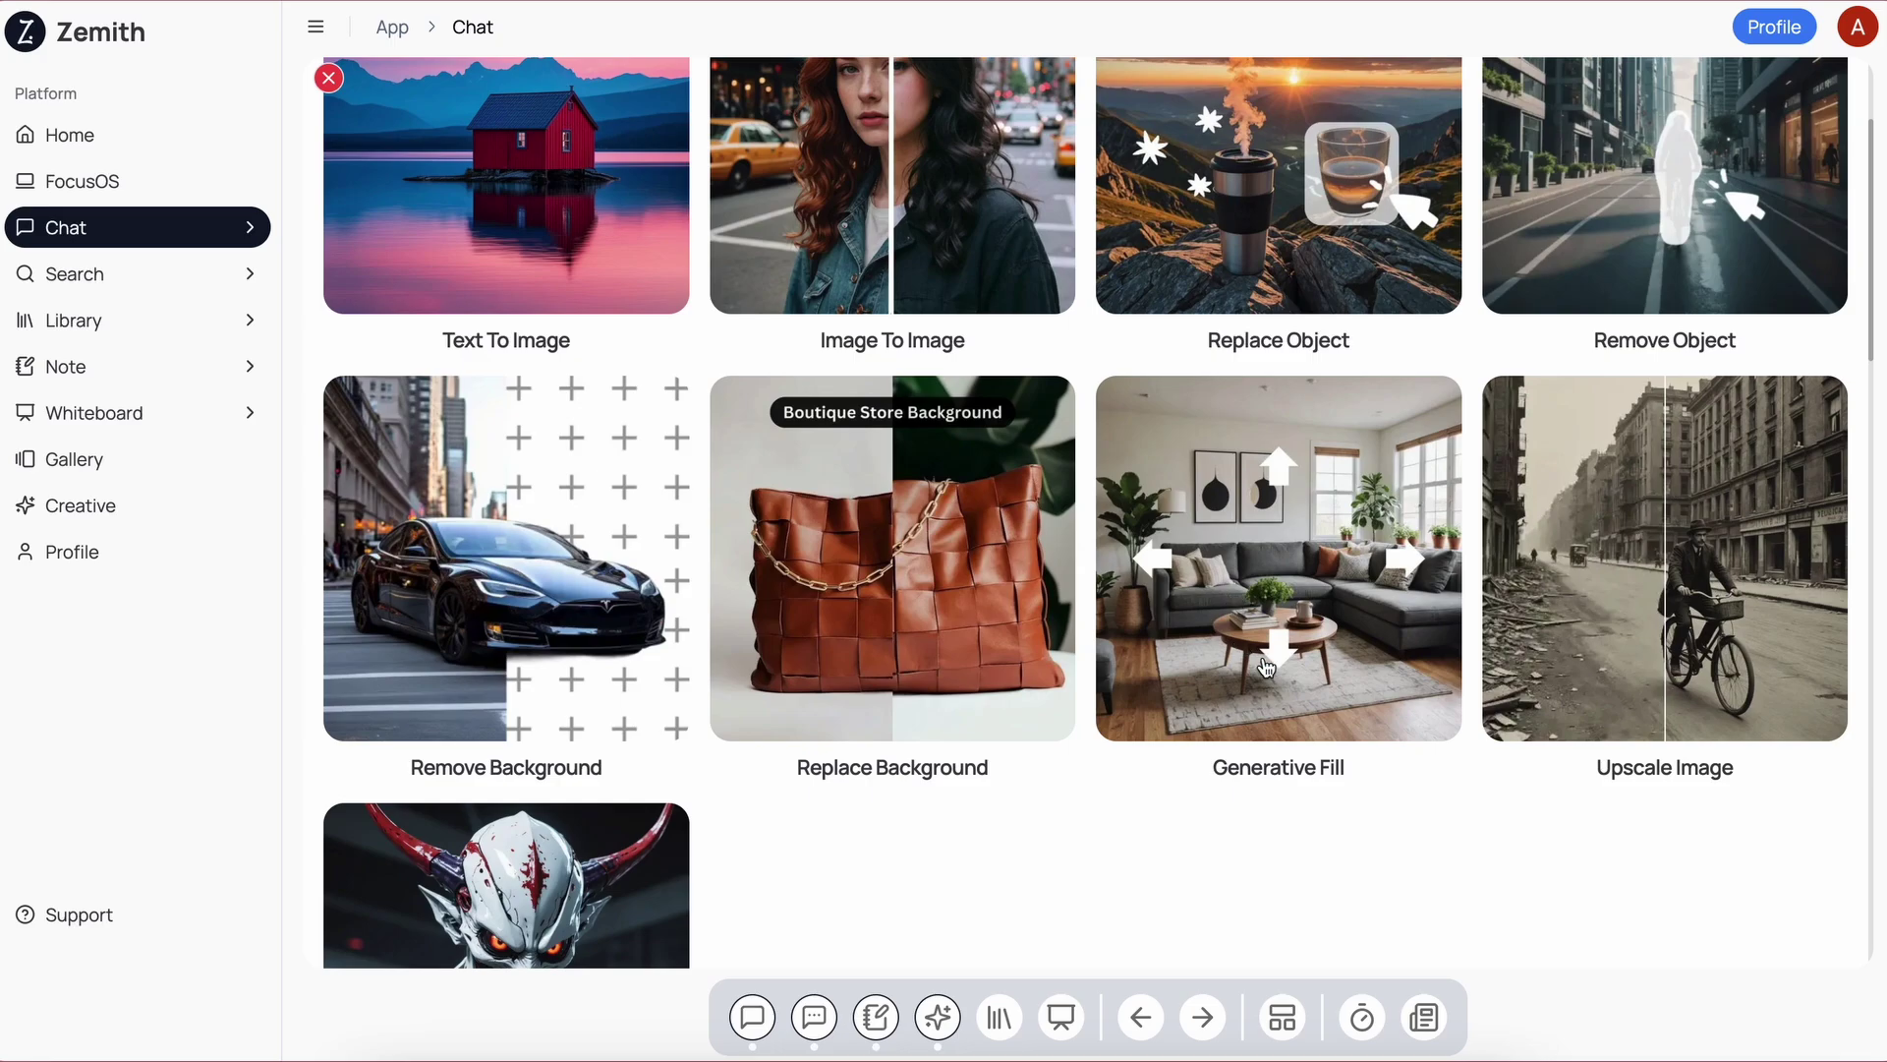
{"action": "scroll", "coordinate": [1567, 686], "scroll_direction": "down", "scroll_amount": 7}
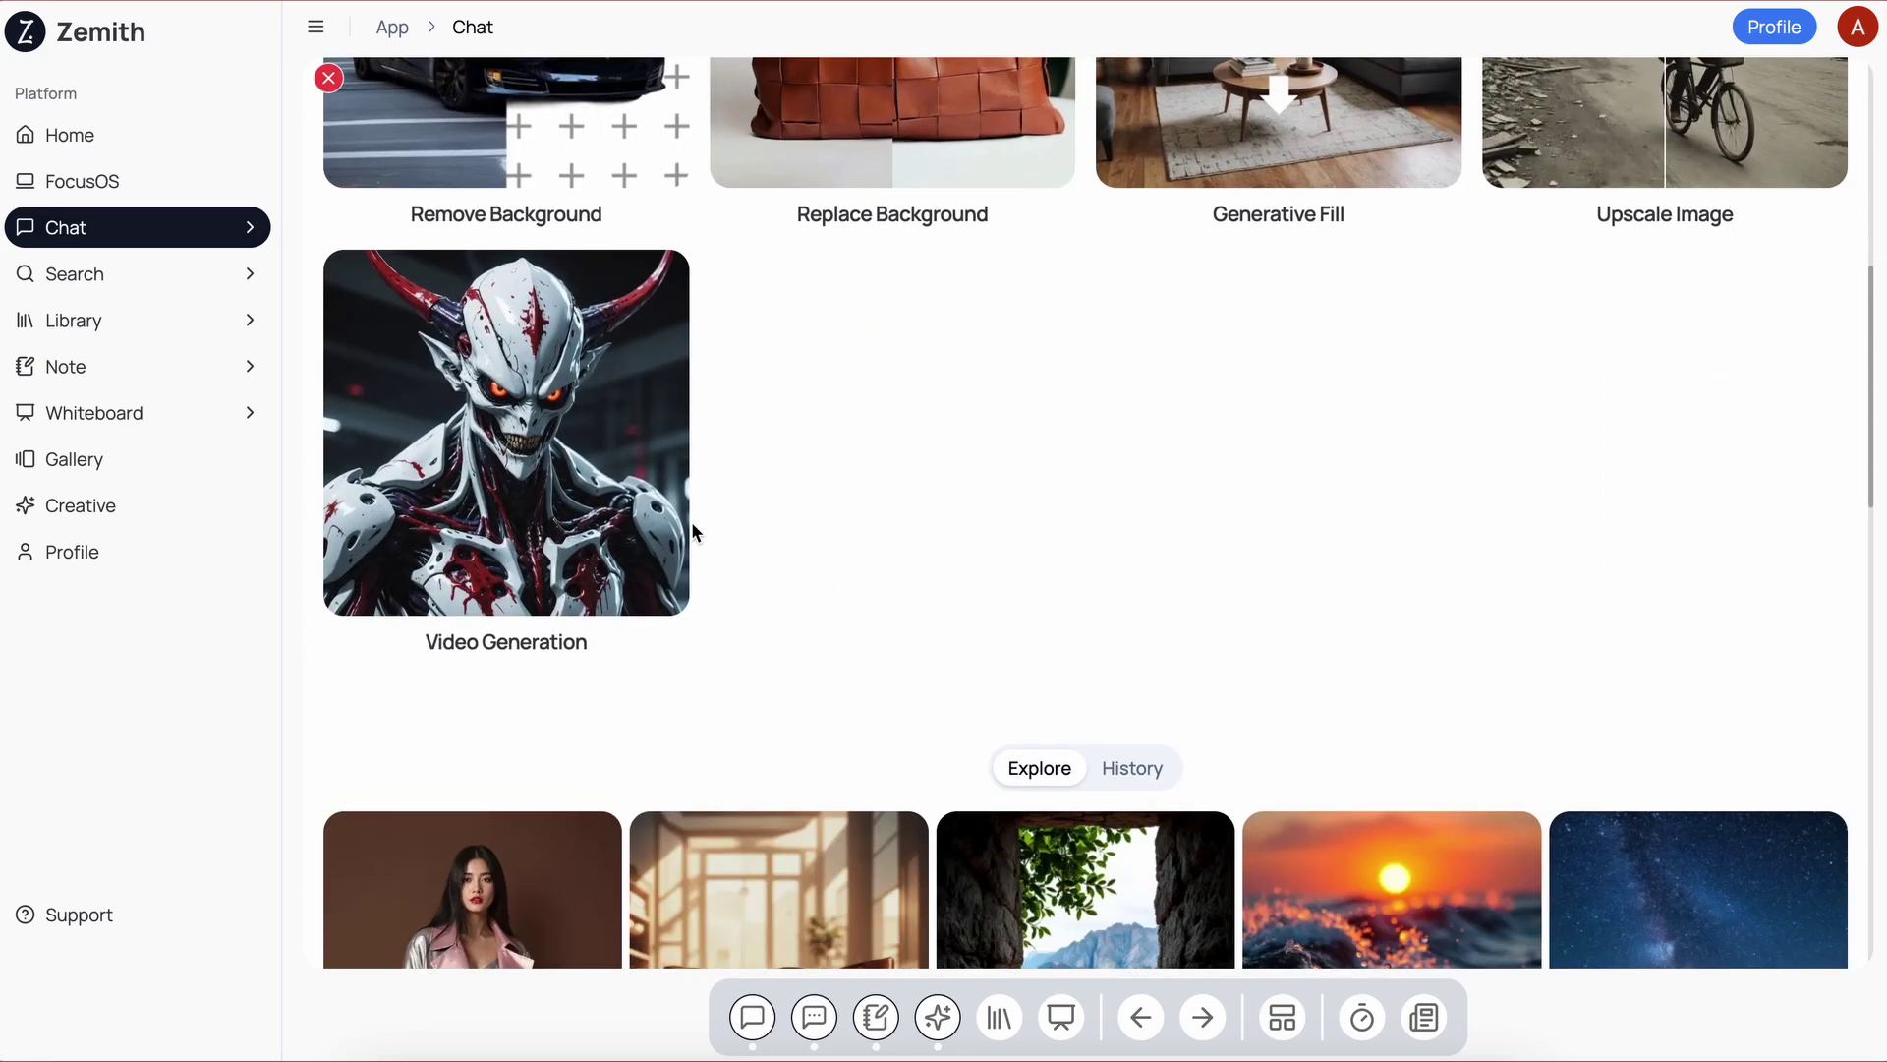
{"action": "scroll", "coordinate": [820, 554], "scroll_direction": "up", "scroll_amount": 2}
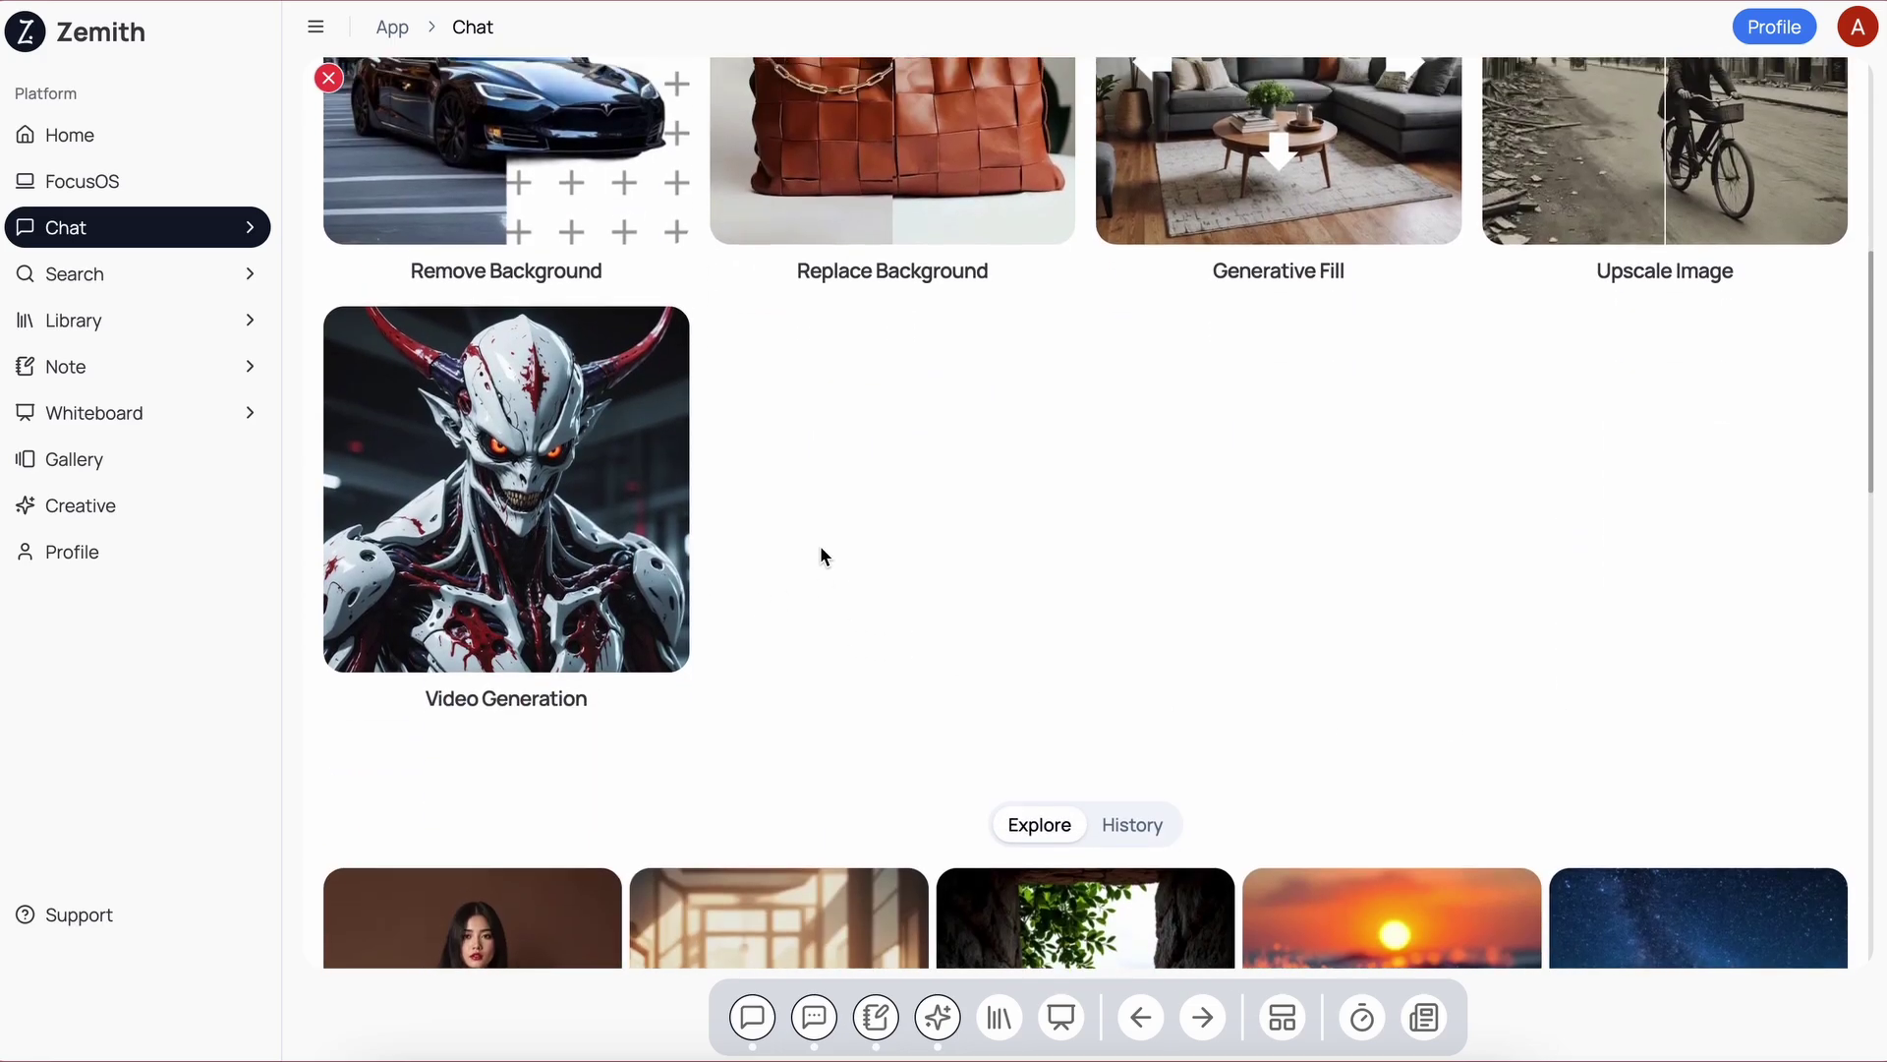
{"action": "scroll", "coordinate": [822, 555], "scroll_direction": "up", "scroll_amount": 7}
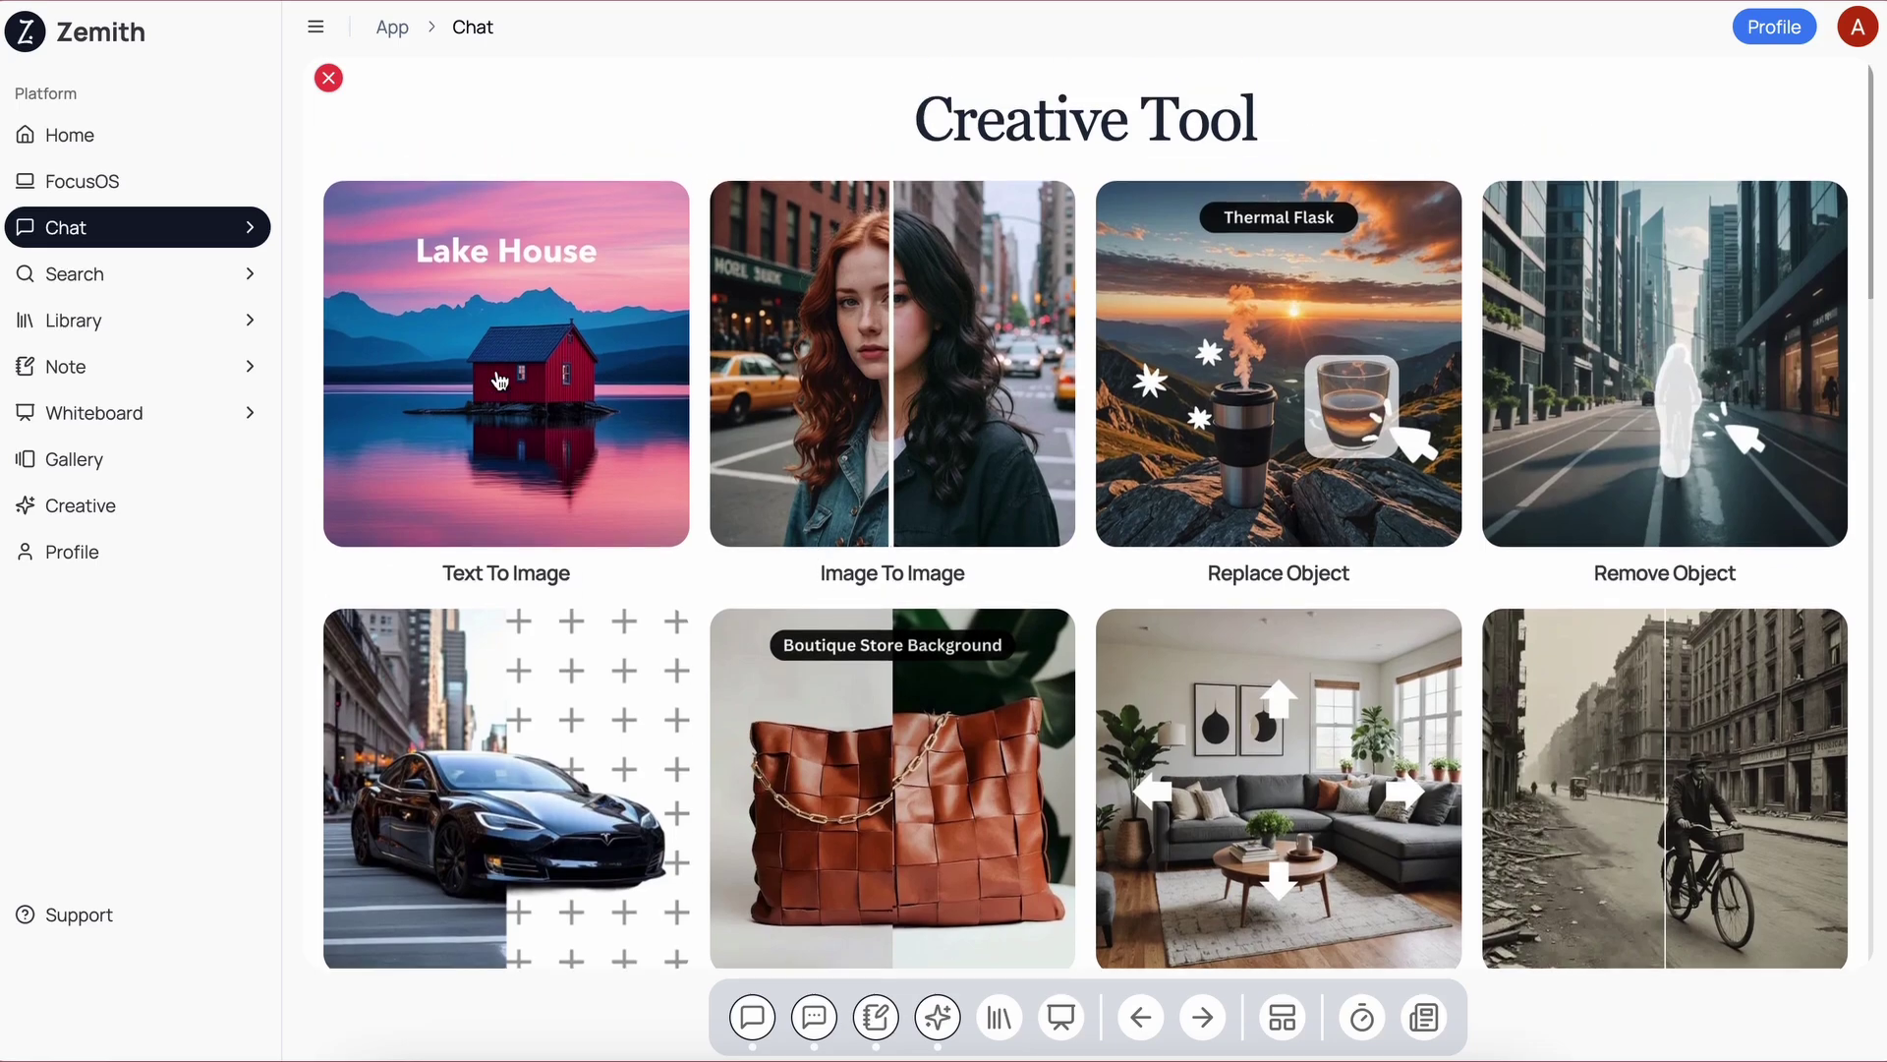
Open Text To Image and enter a prompt describing a panda sitting in a park.
{"action": "left_click", "coordinate": [499, 380]}
{"action": "left_click", "coordinate": [564, 310]}
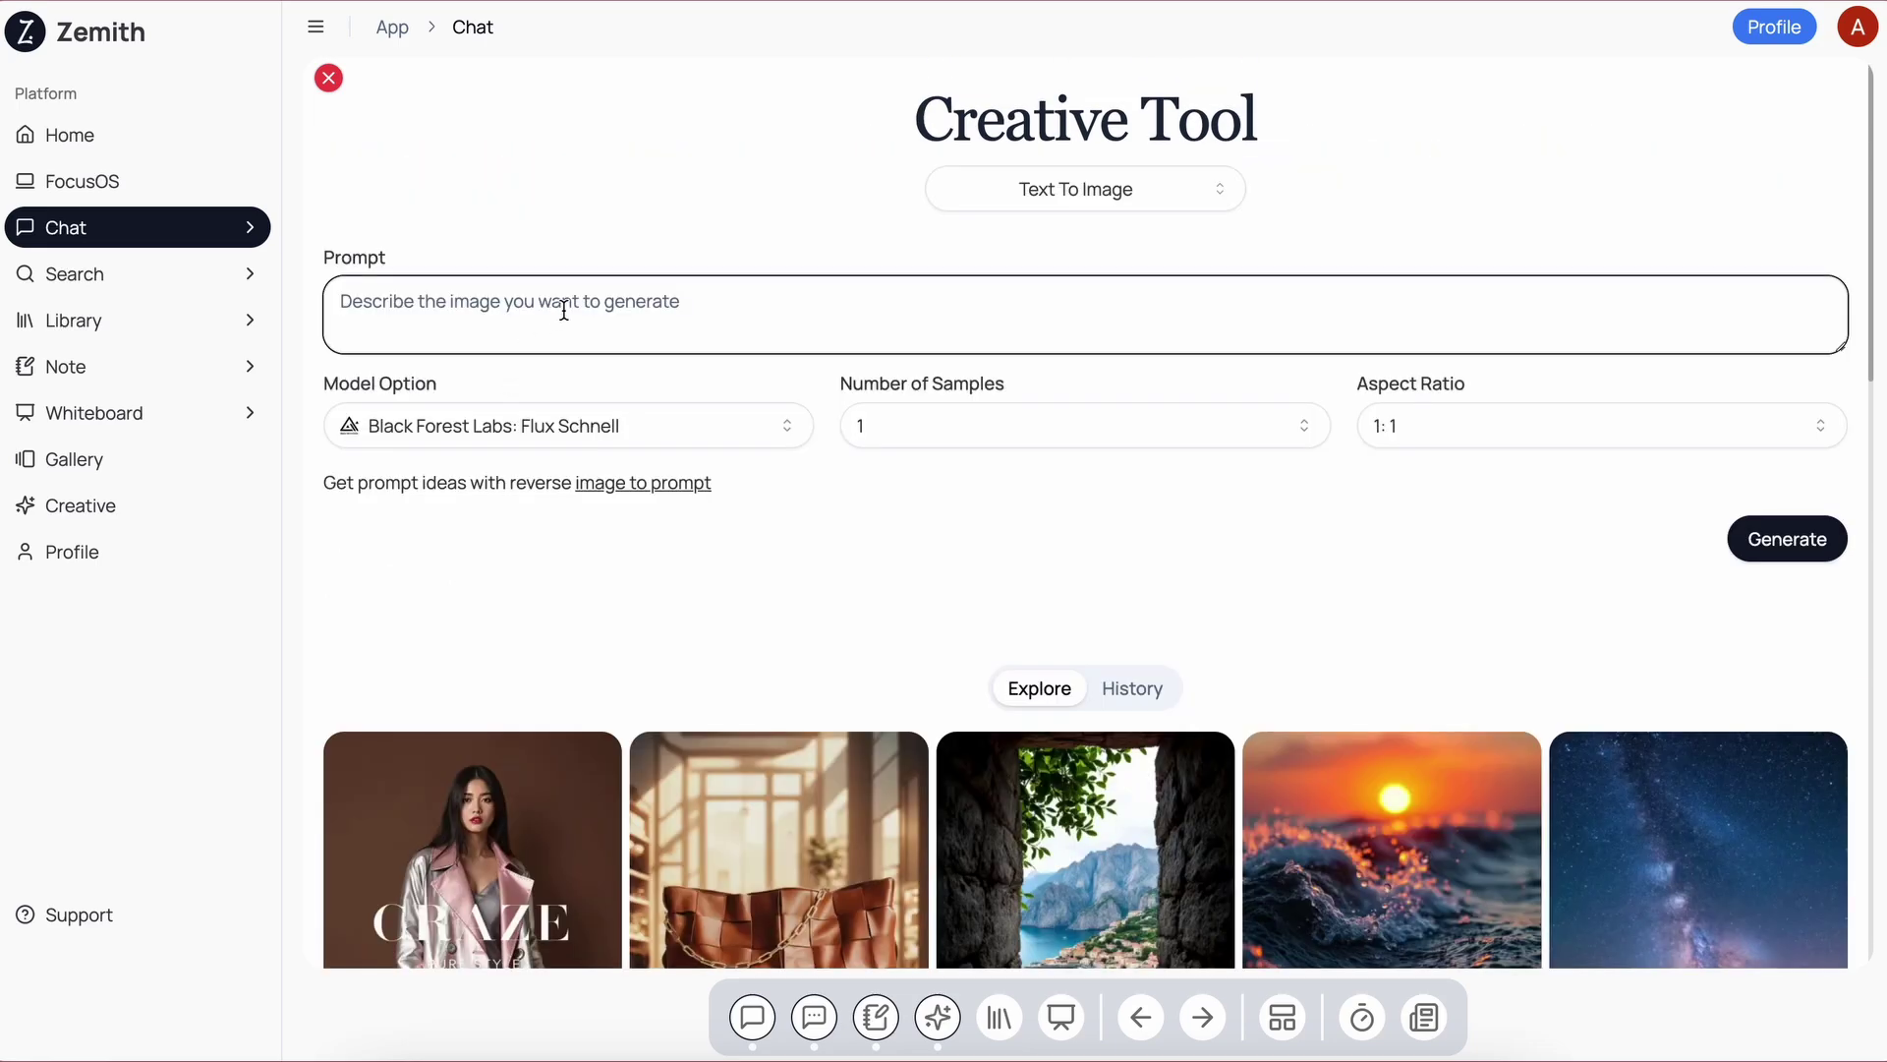
{"action": "type", "text": "A"}
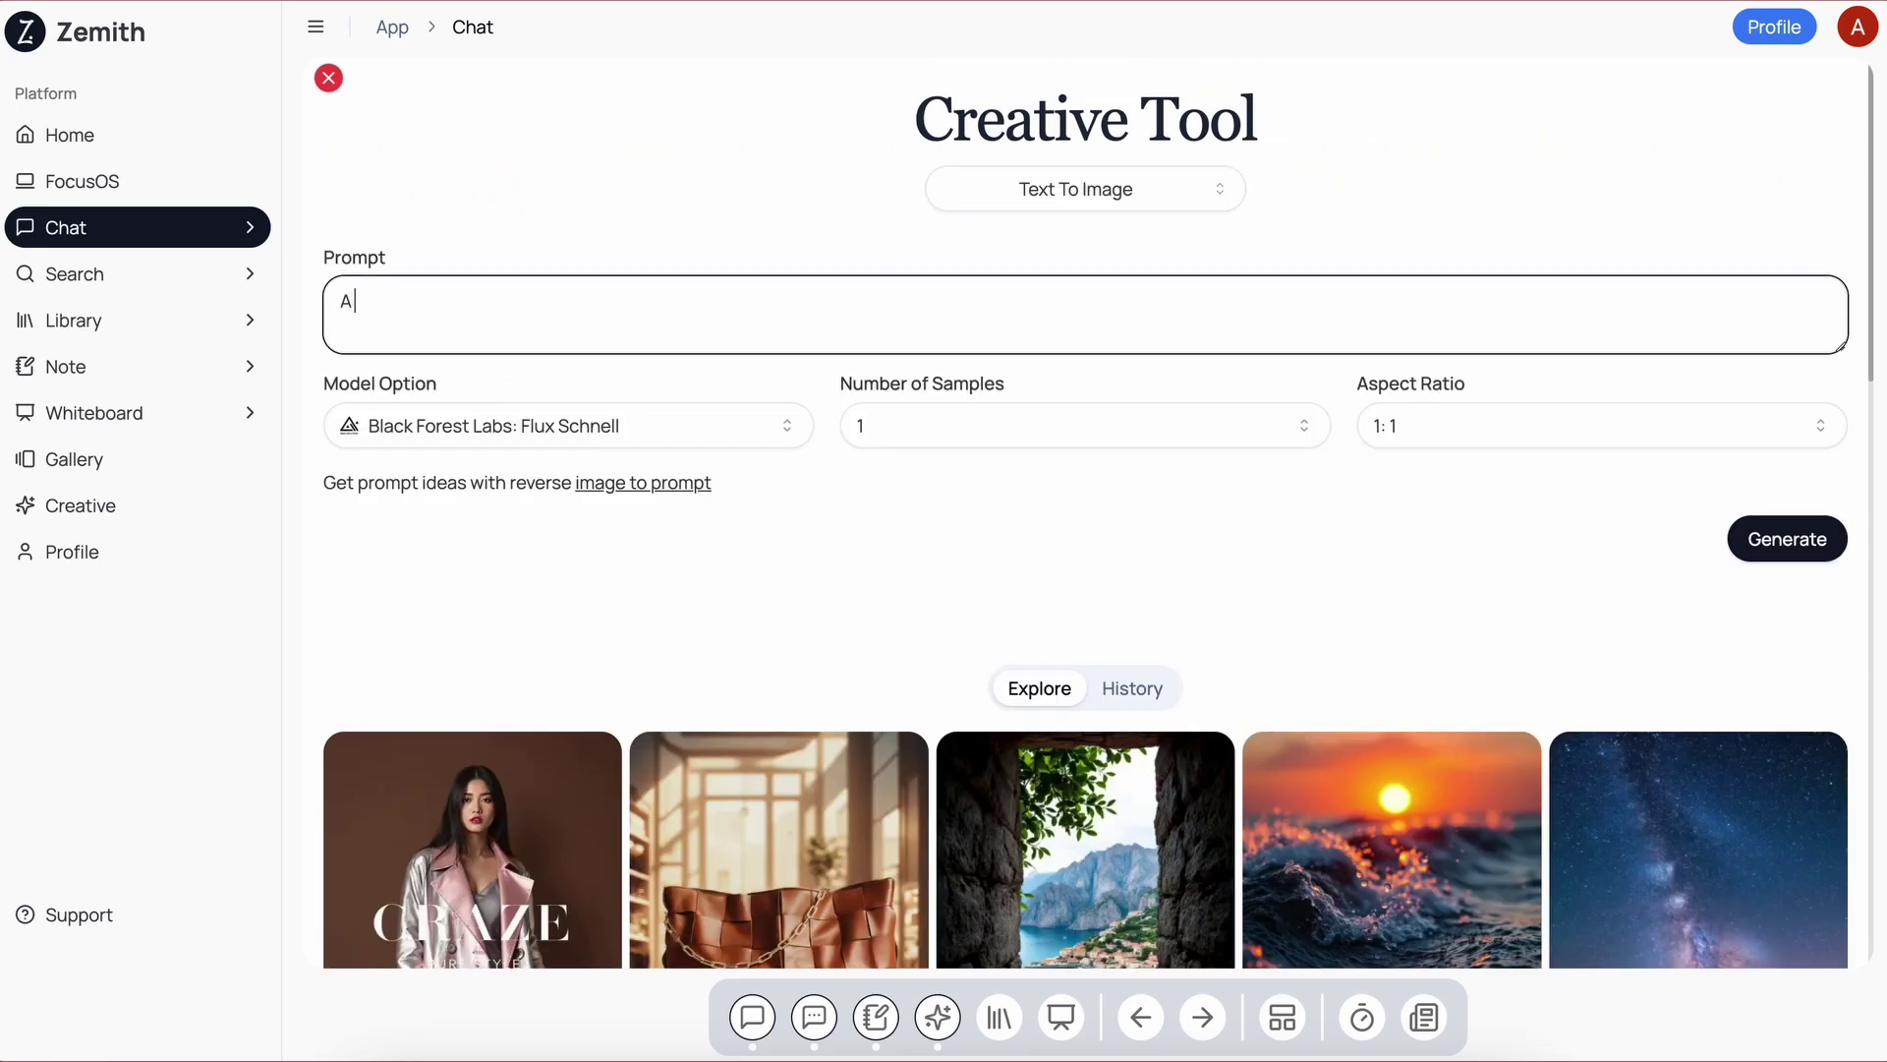
{"action": "type", "text": " panda, sitting in a park"}
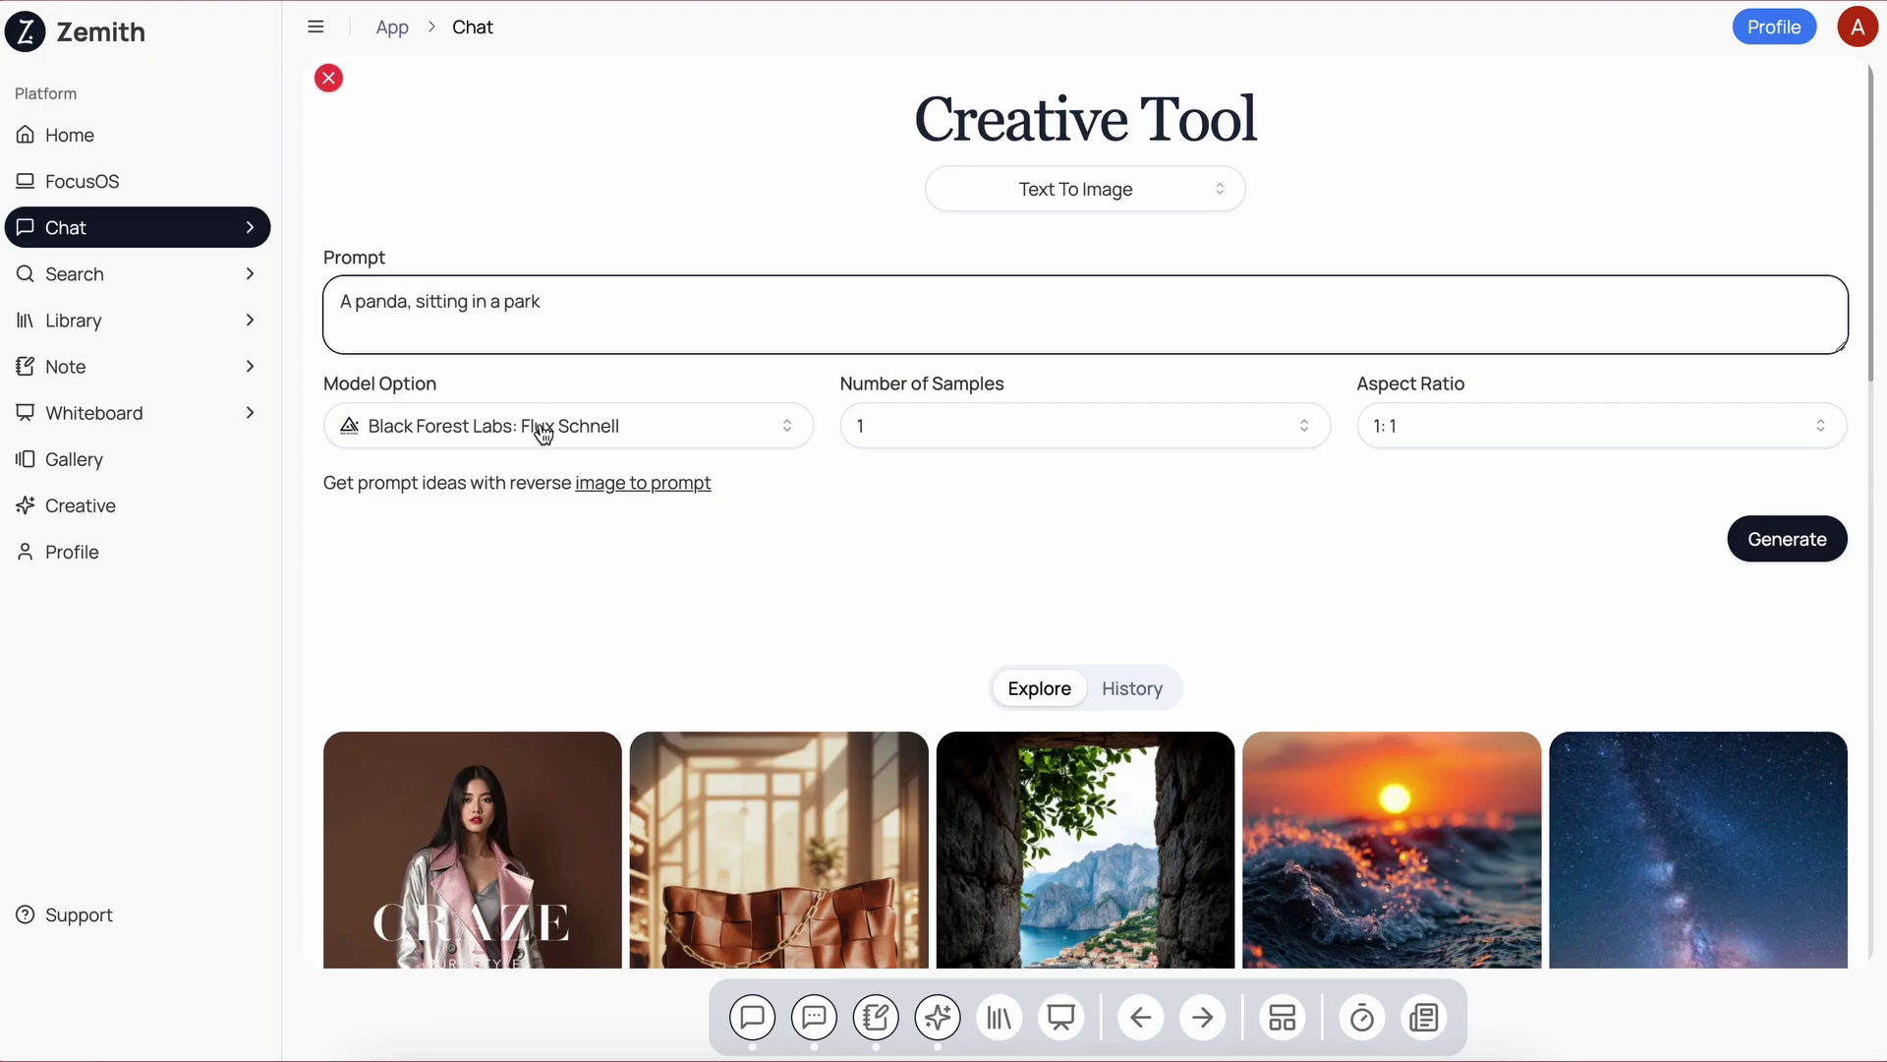
Generate the image with Flux1.1 Pro Ultra, 1 sample and a 1:1 aspect ratio.
{"action": "left_click", "coordinate": [543, 433]}
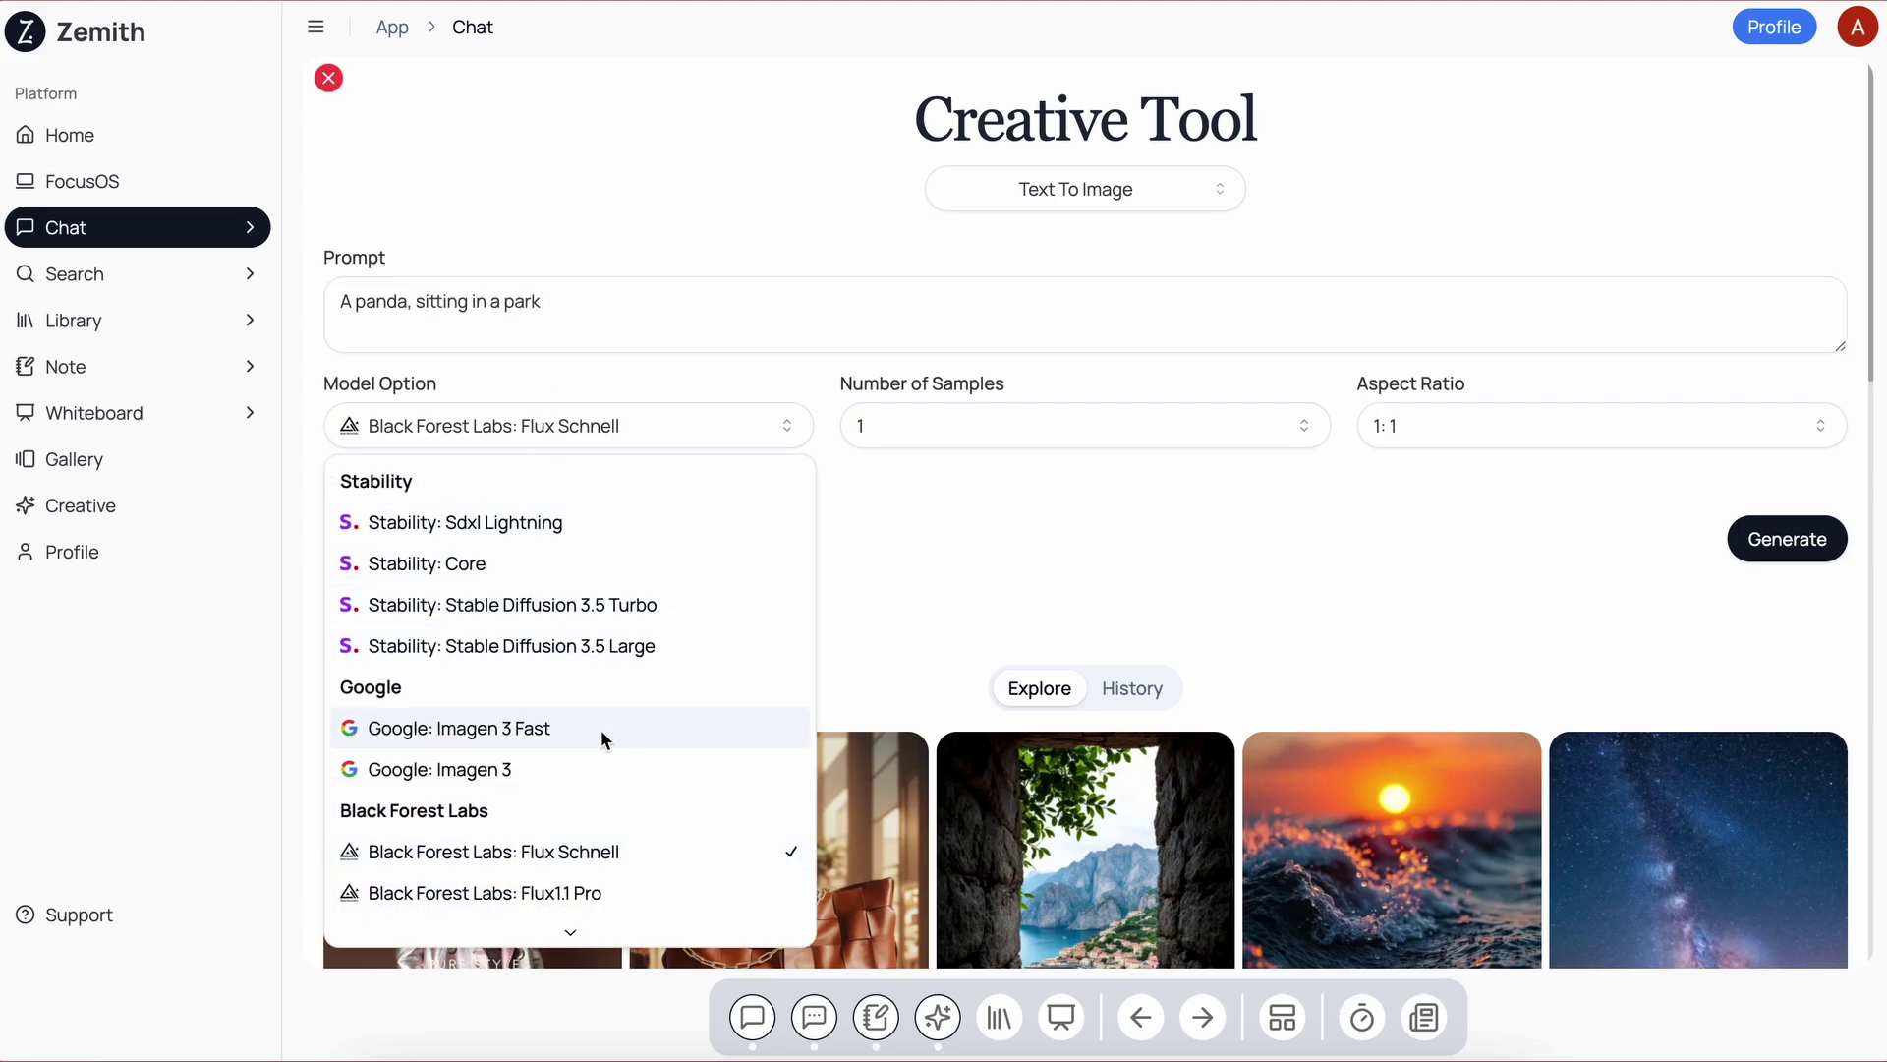
{"action": "scroll", "coordinate": [600, 729], "scroll_direction": "down", "scroll_amount": 1}
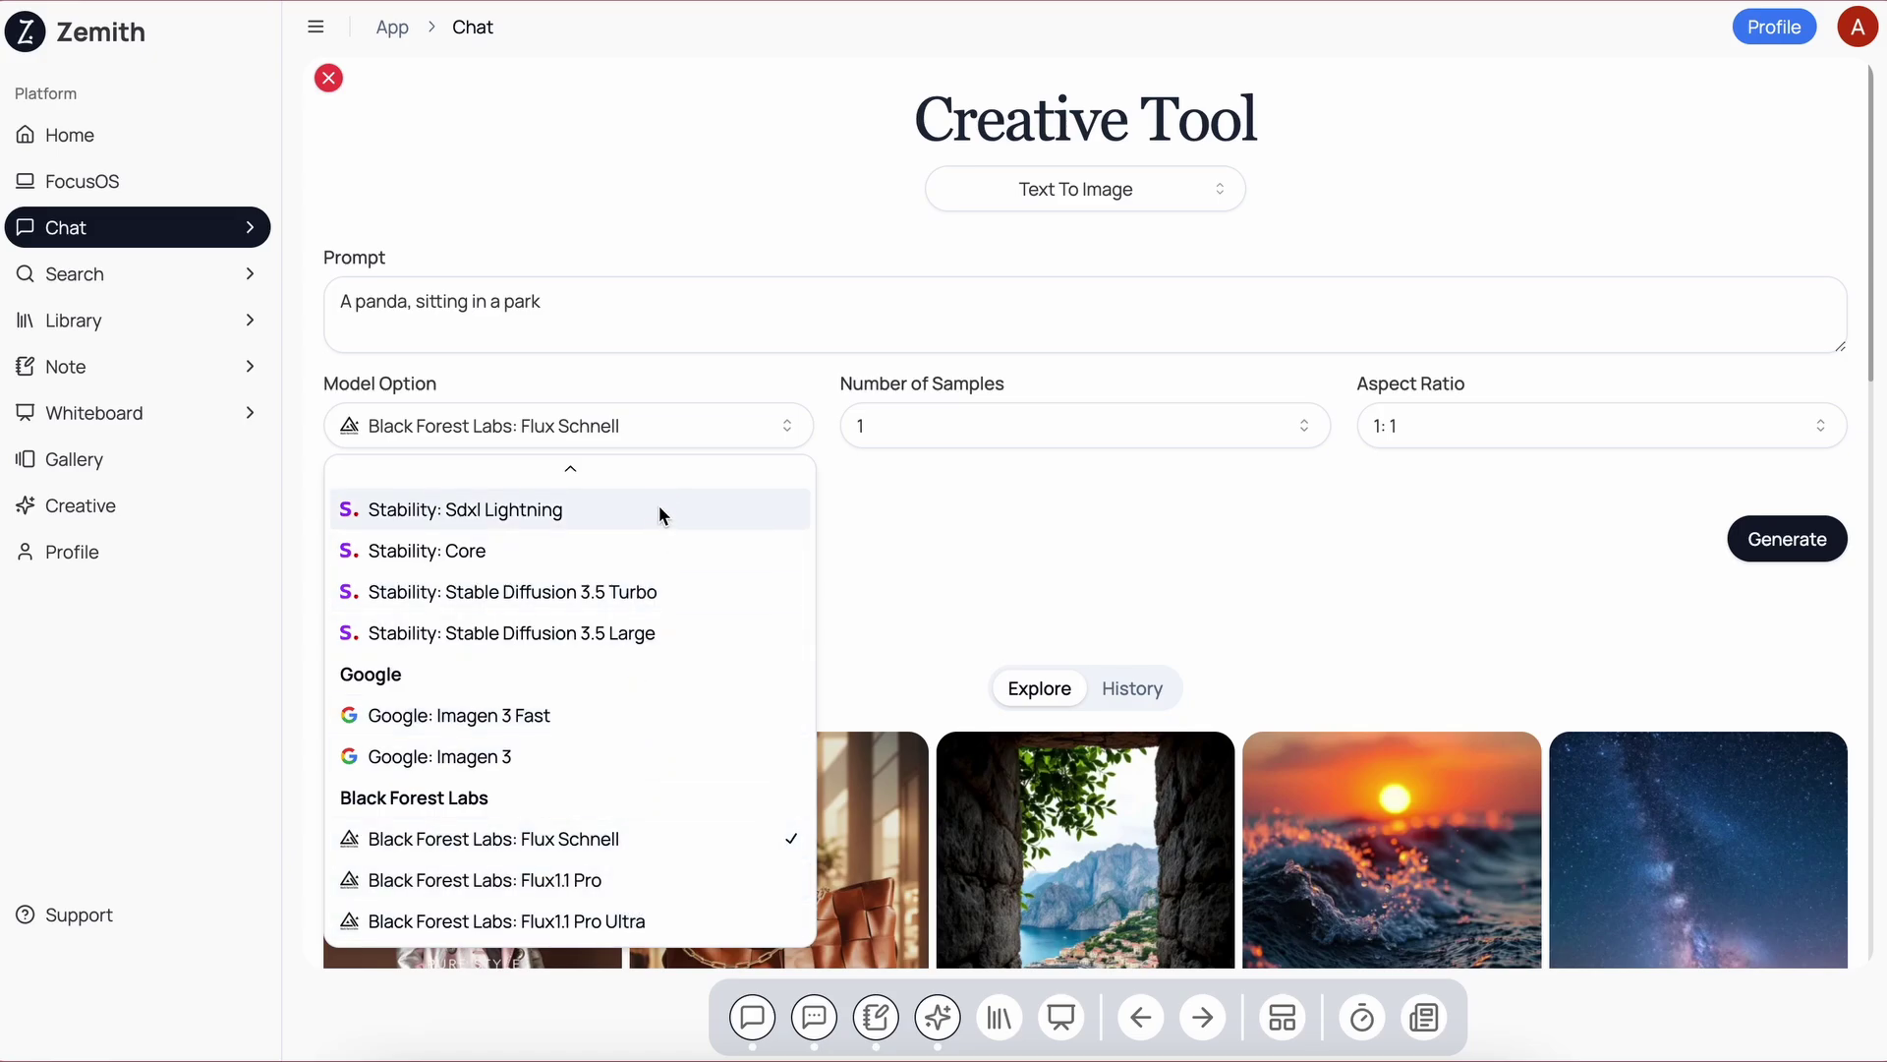
{"action": "left_click", "coordinate": [673, 919]}
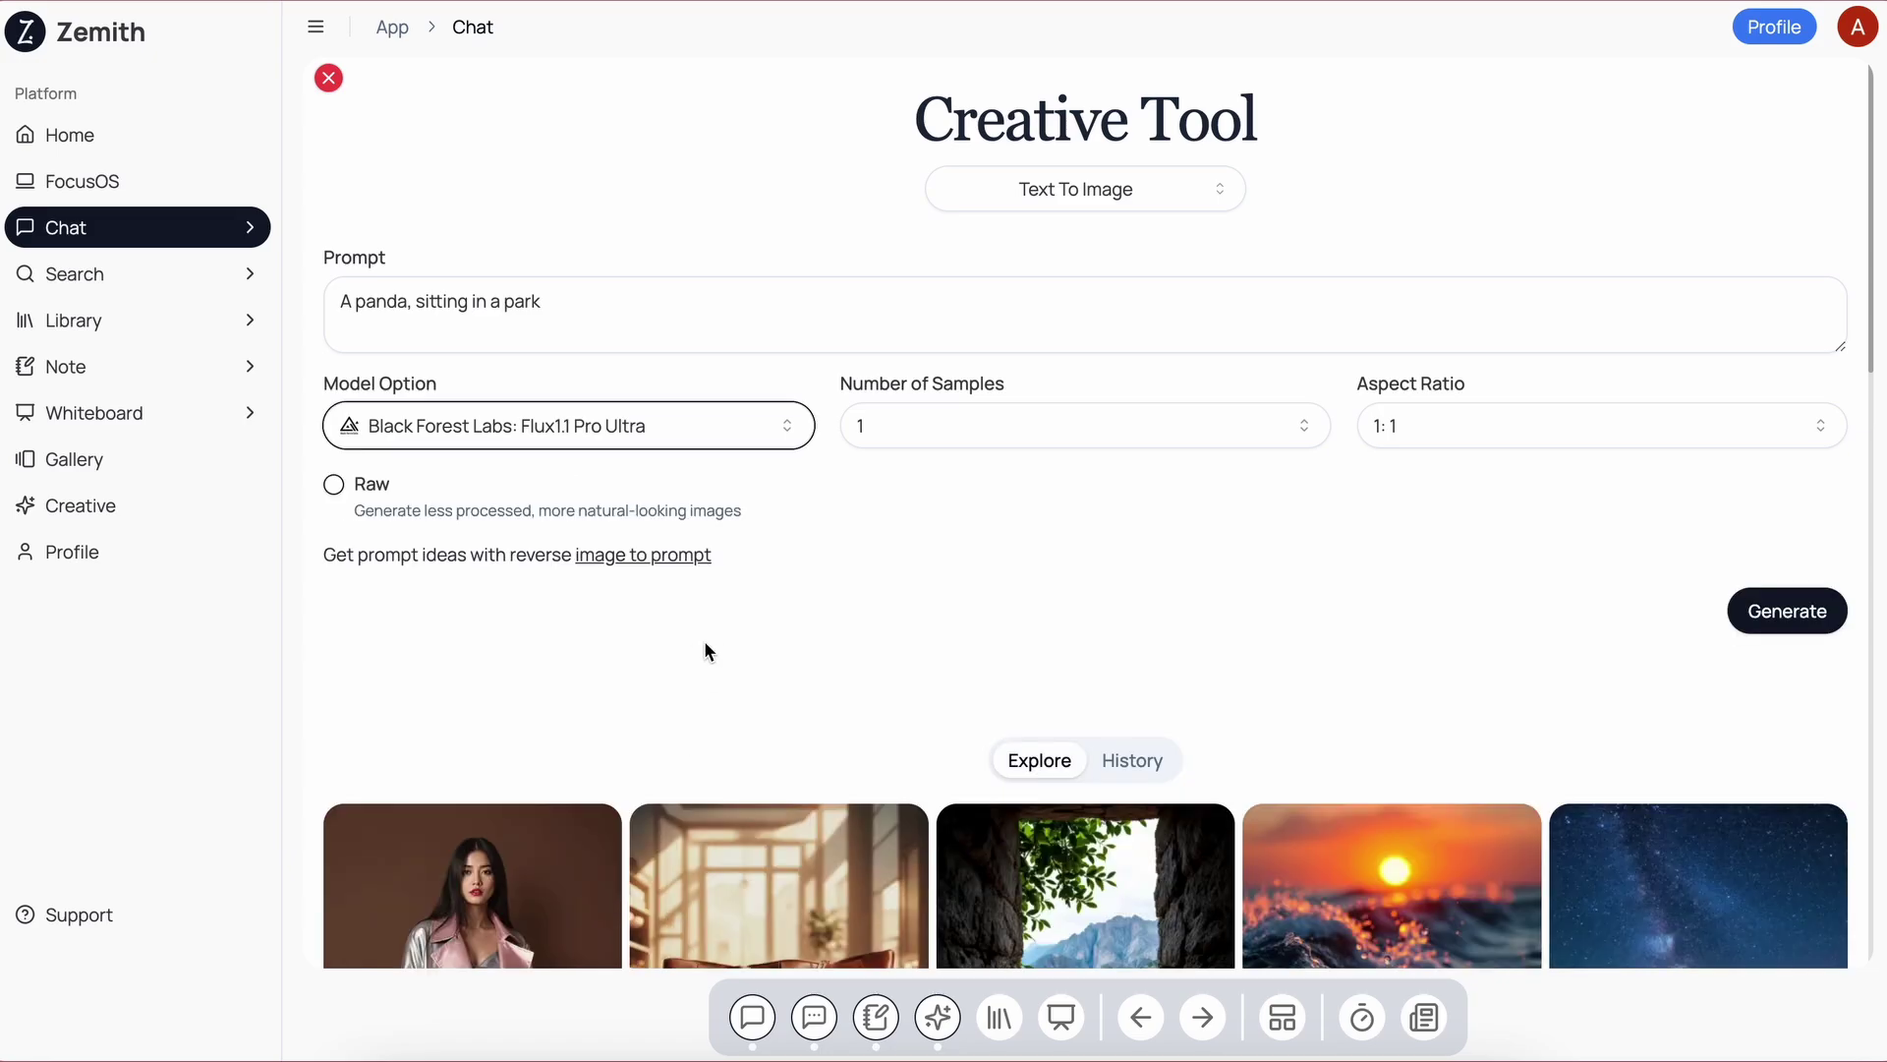
{"action": "left_click", "coordinate": [954, 437]}
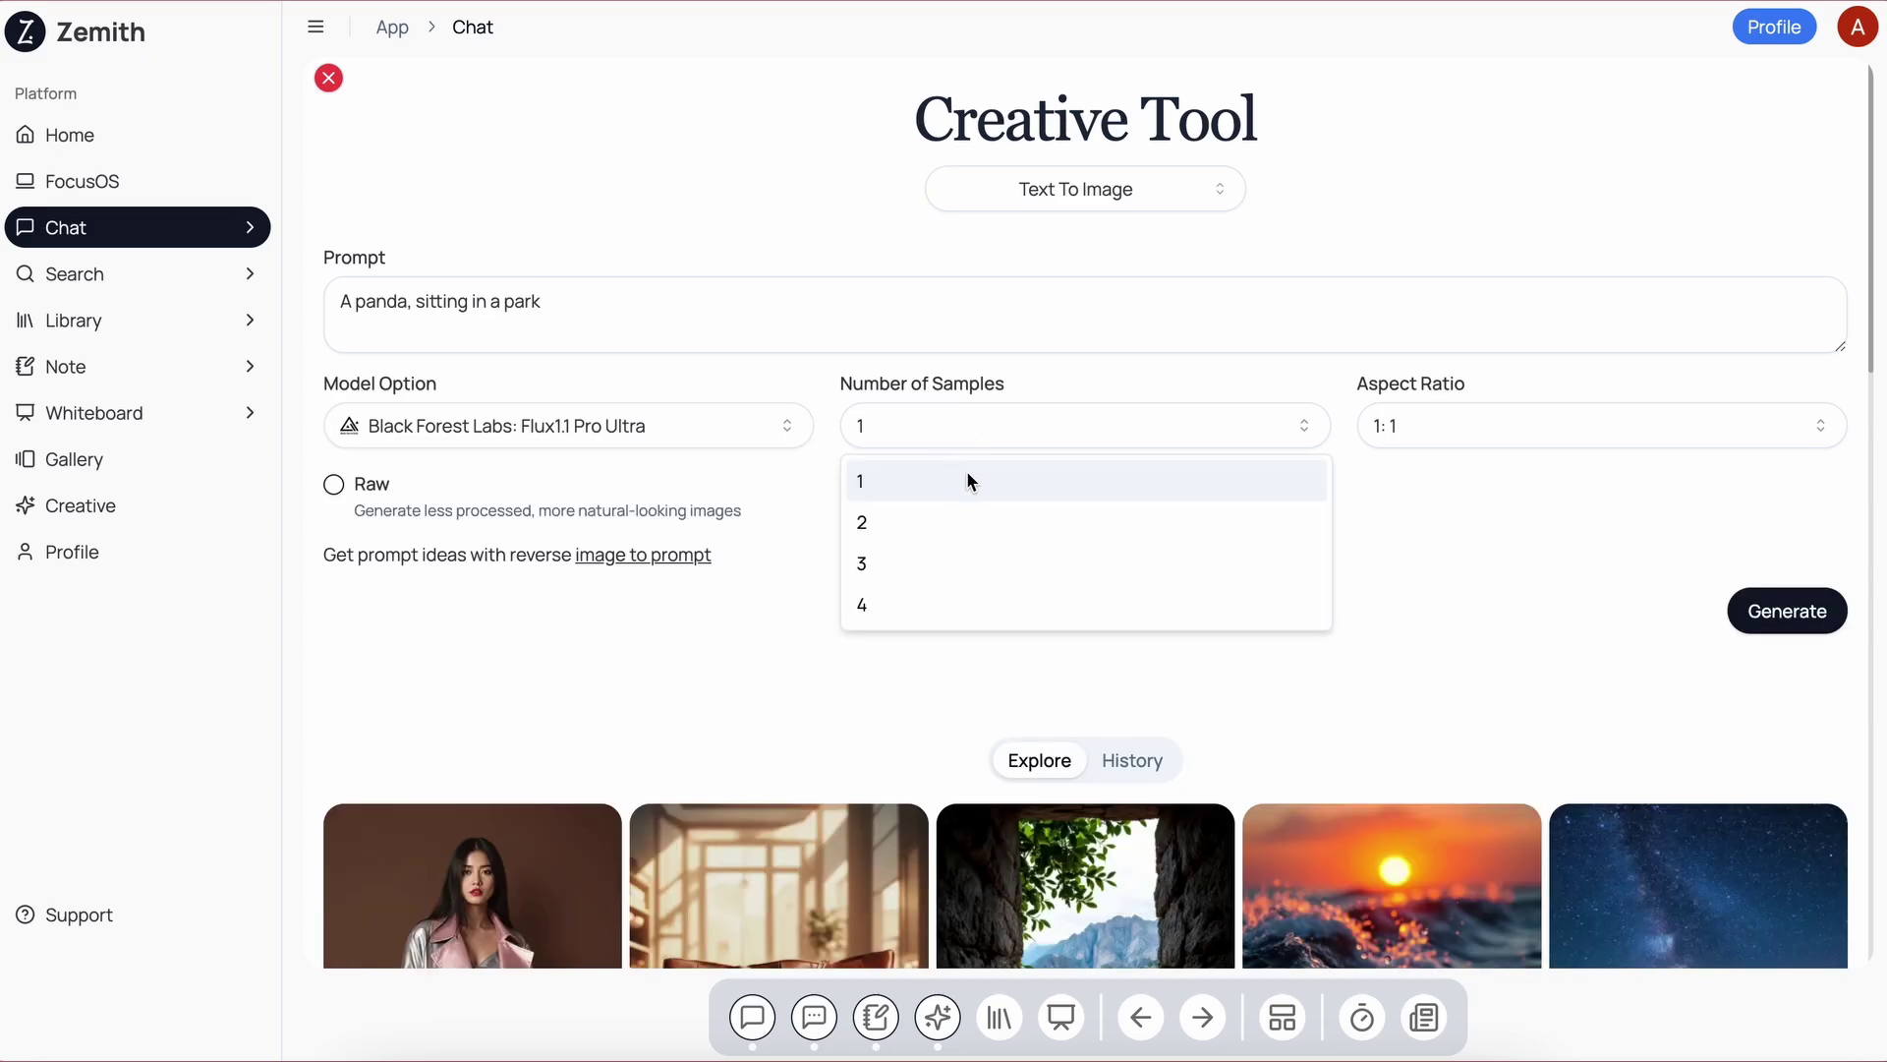
{"action": "left_click", "coordinate": [1467, 438]}
{"action": "left_click", "coordinate": [1482, 433]}
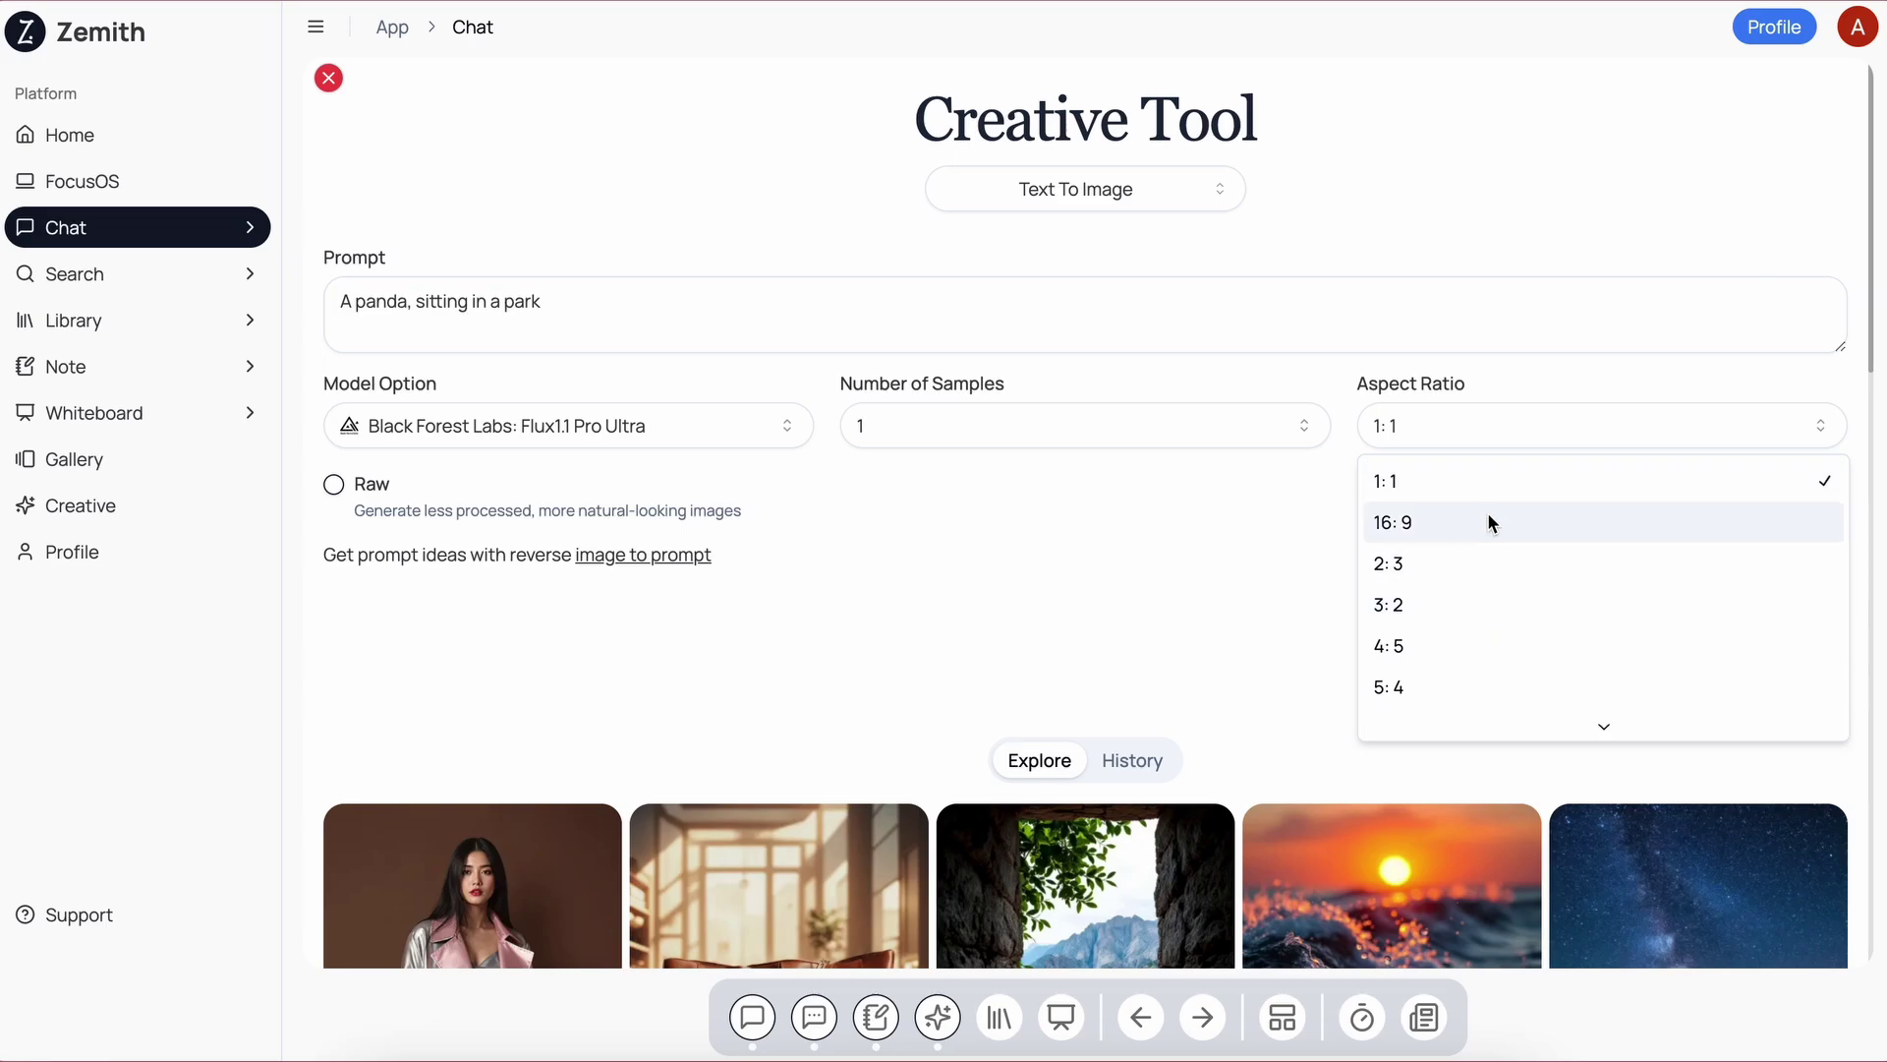
{"action": "left_click", "coordinate": [1160, 576]}
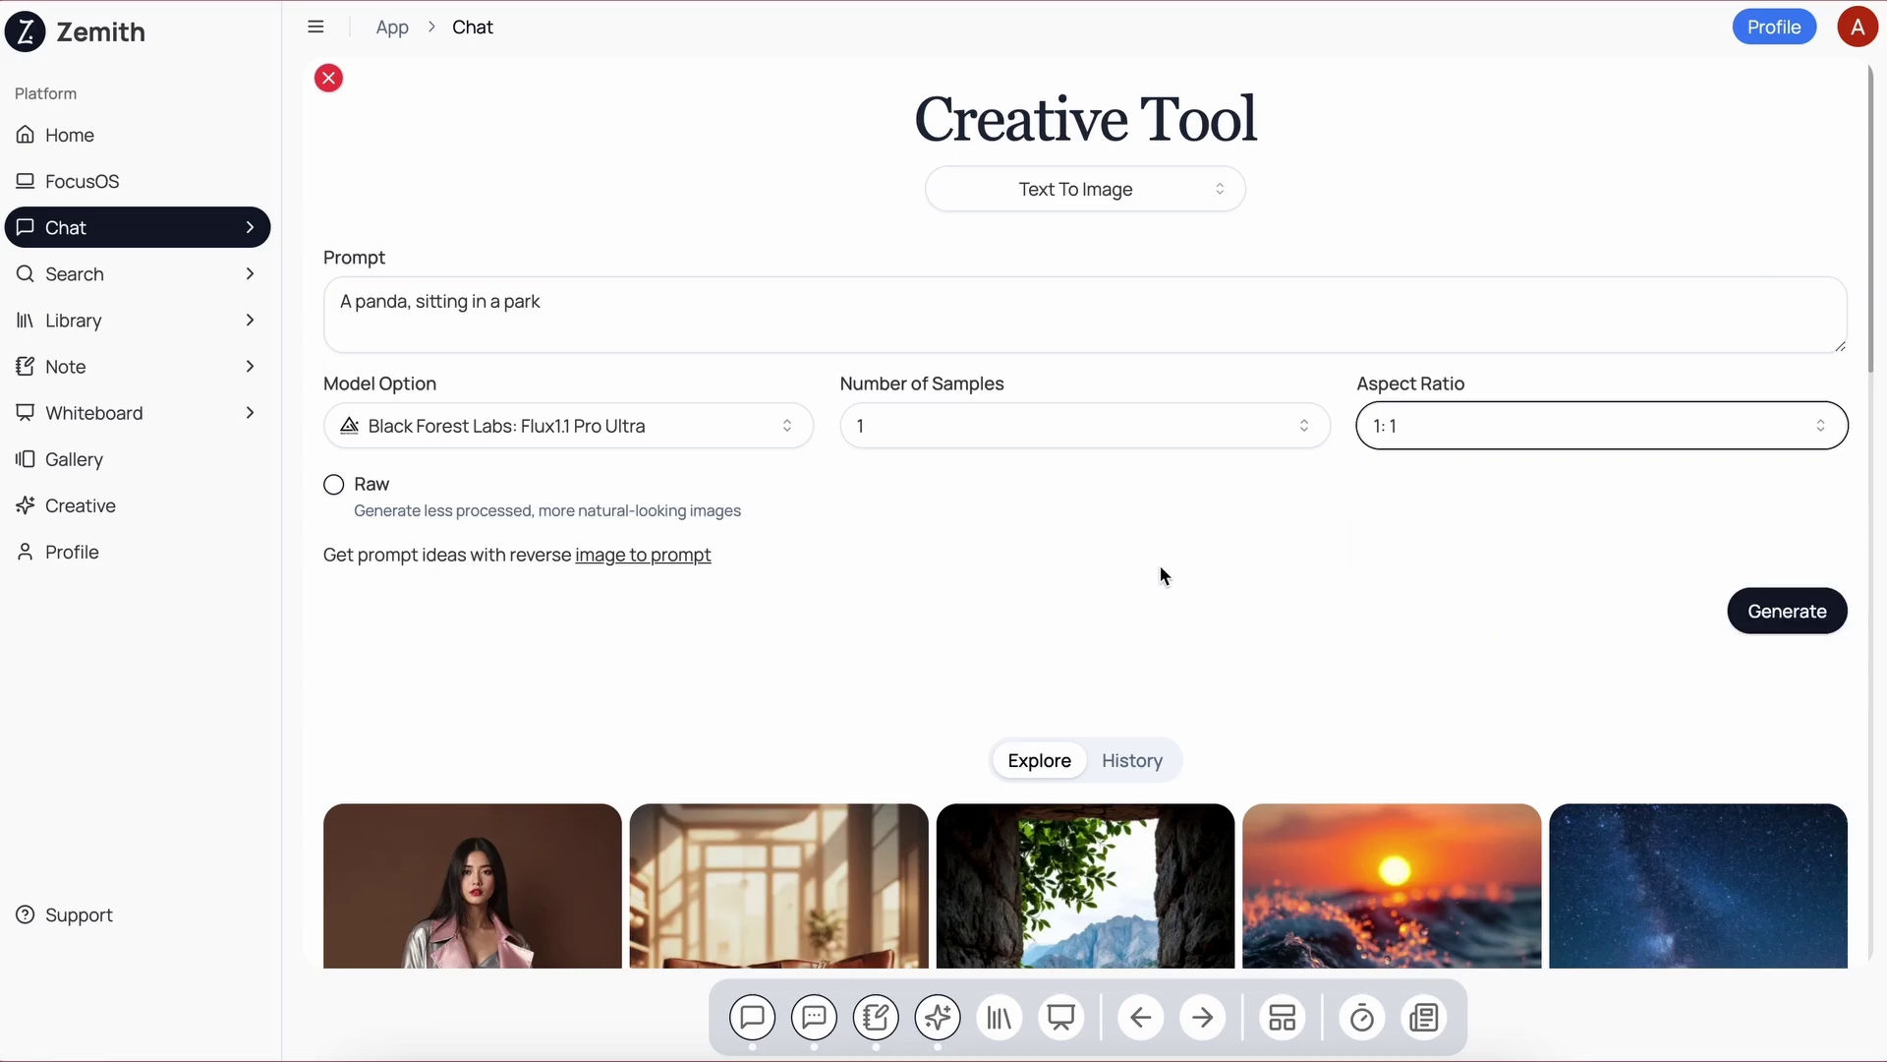
{"action": "left_click", "coordinate": [1738, 611]}
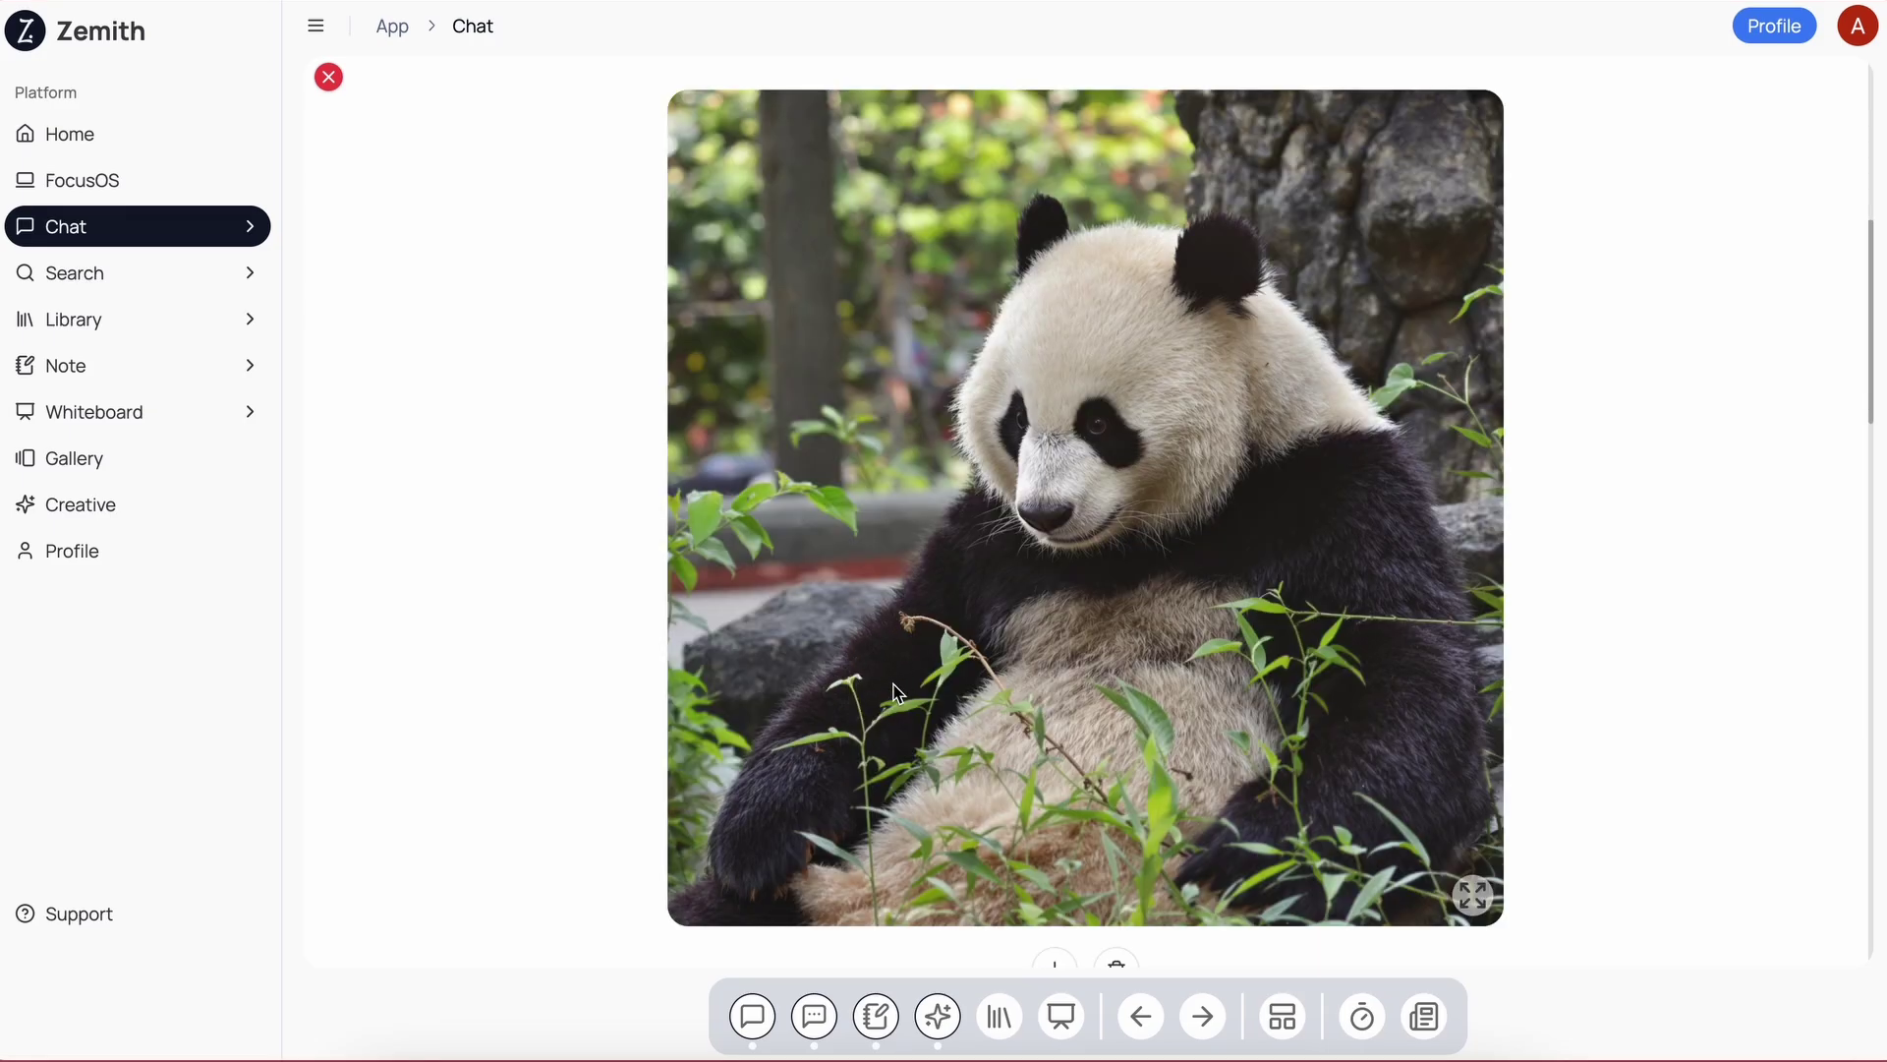
{"action": "scroll", "coordinate": [898, 693], "scroll_direction": "up", "scroll_amount": 7}
{"action": "scroll", "coordinate": [897, 693], "scroll_direction": "down", "scroll_amount": 7}
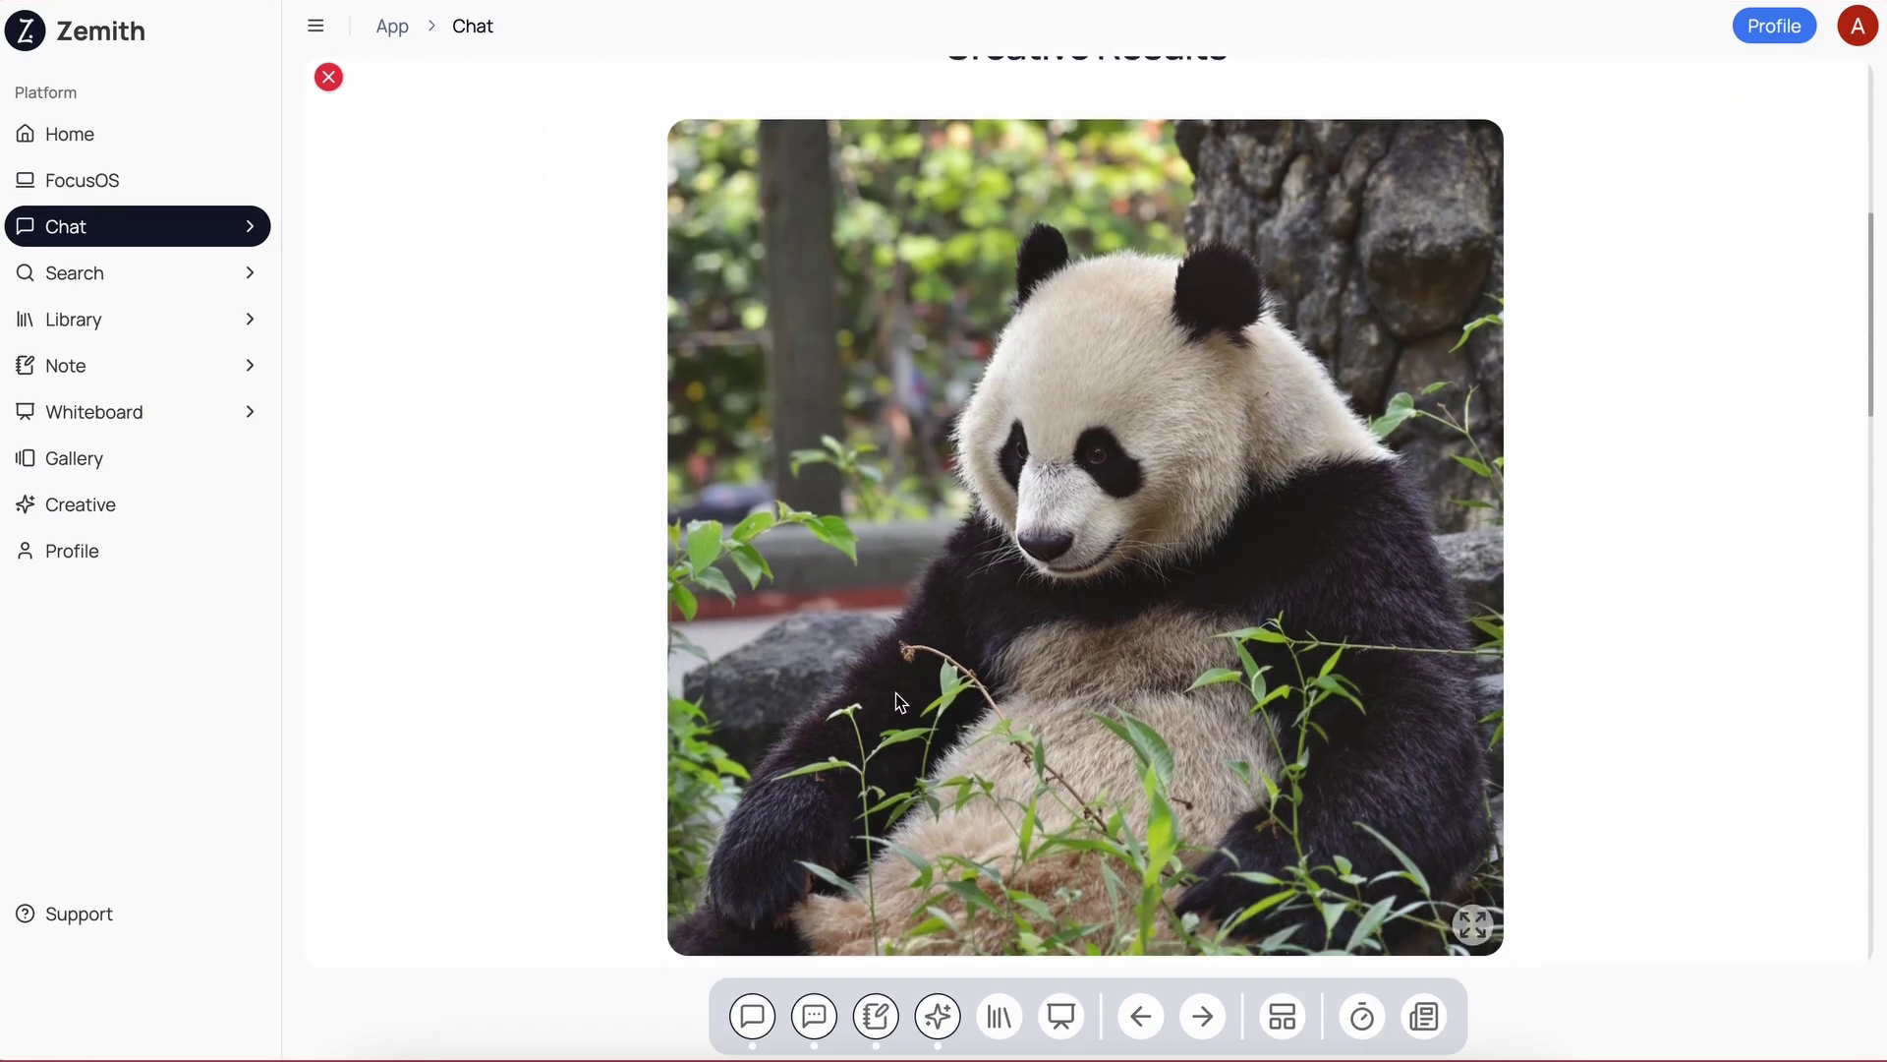
{"action": "scroll", "coordinate": [897, 694], "scroll_direction": "down", "scroll_amount": 2}
{"action": "scroll", "coordinate": [1071, 688], "scroll_direction": "up", "scroll_amount": 4}
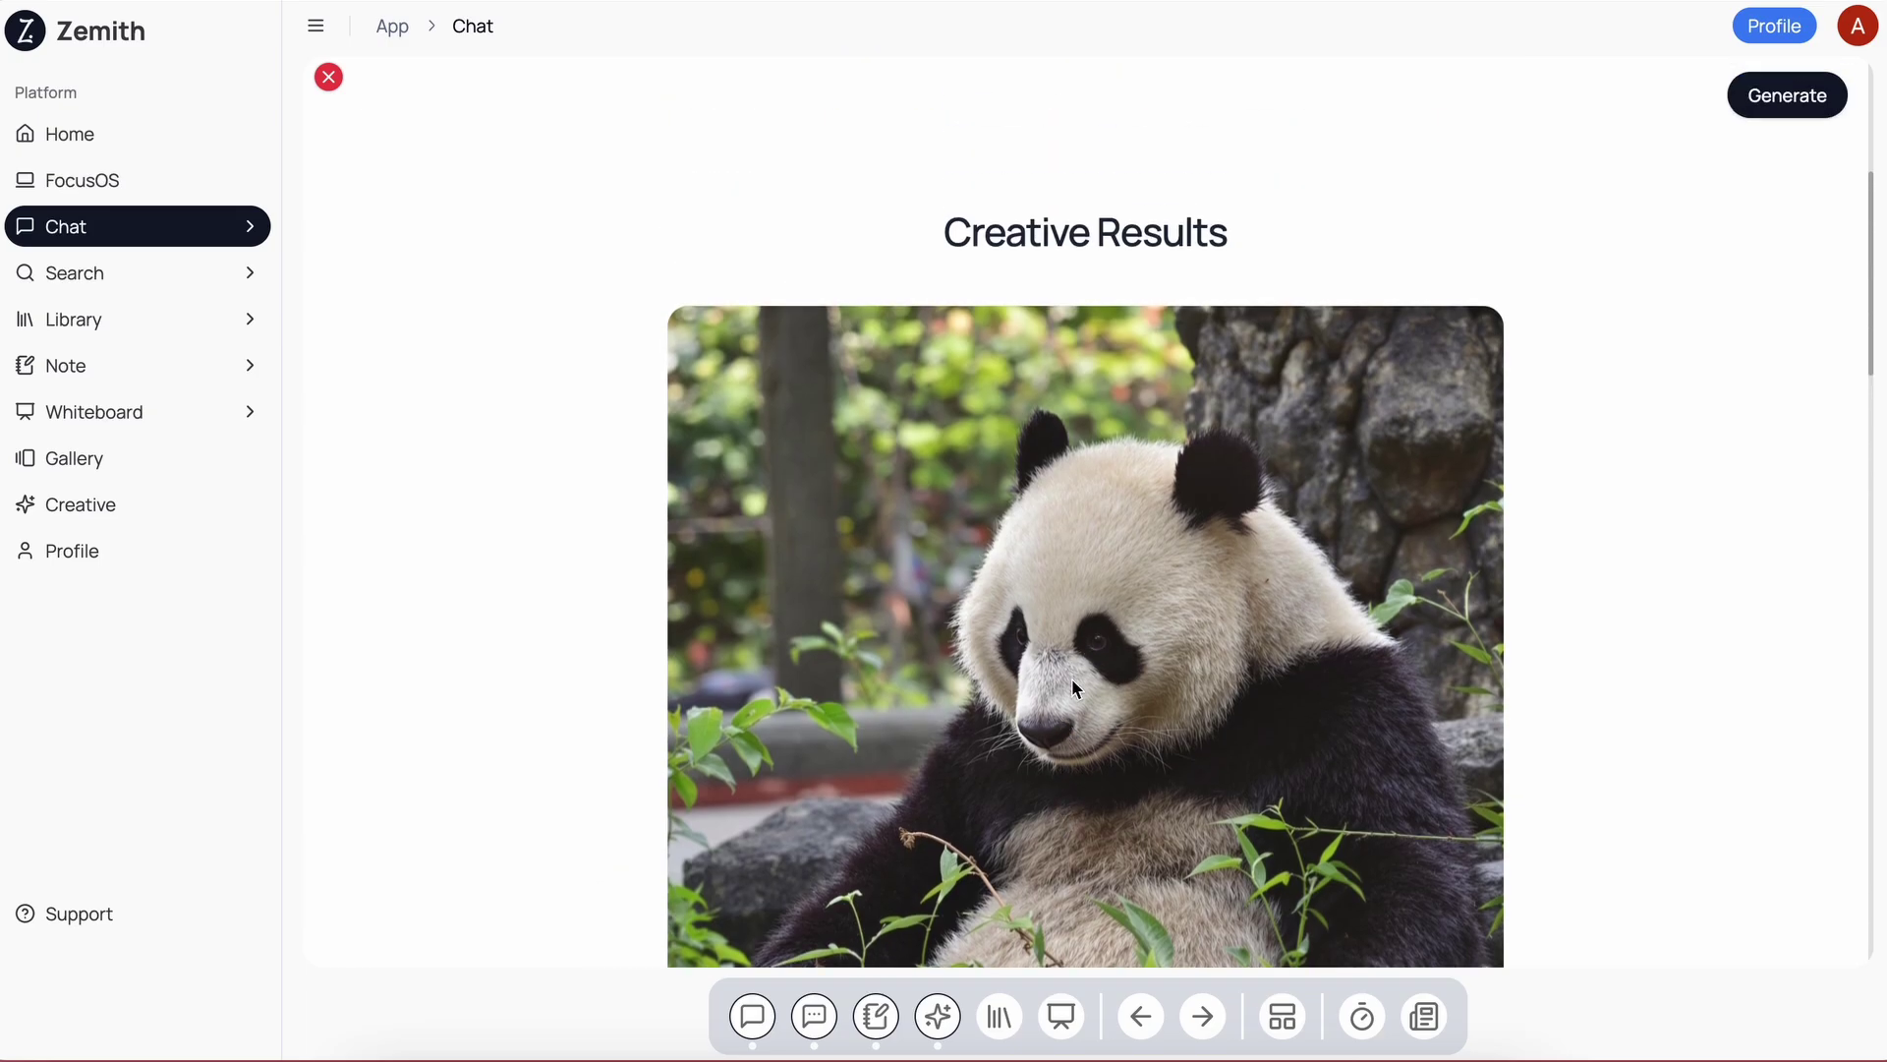
{"action": "scroll", "coordinate": [1074, 686], "scroll_direction": "down", "scroll_amount": 3}
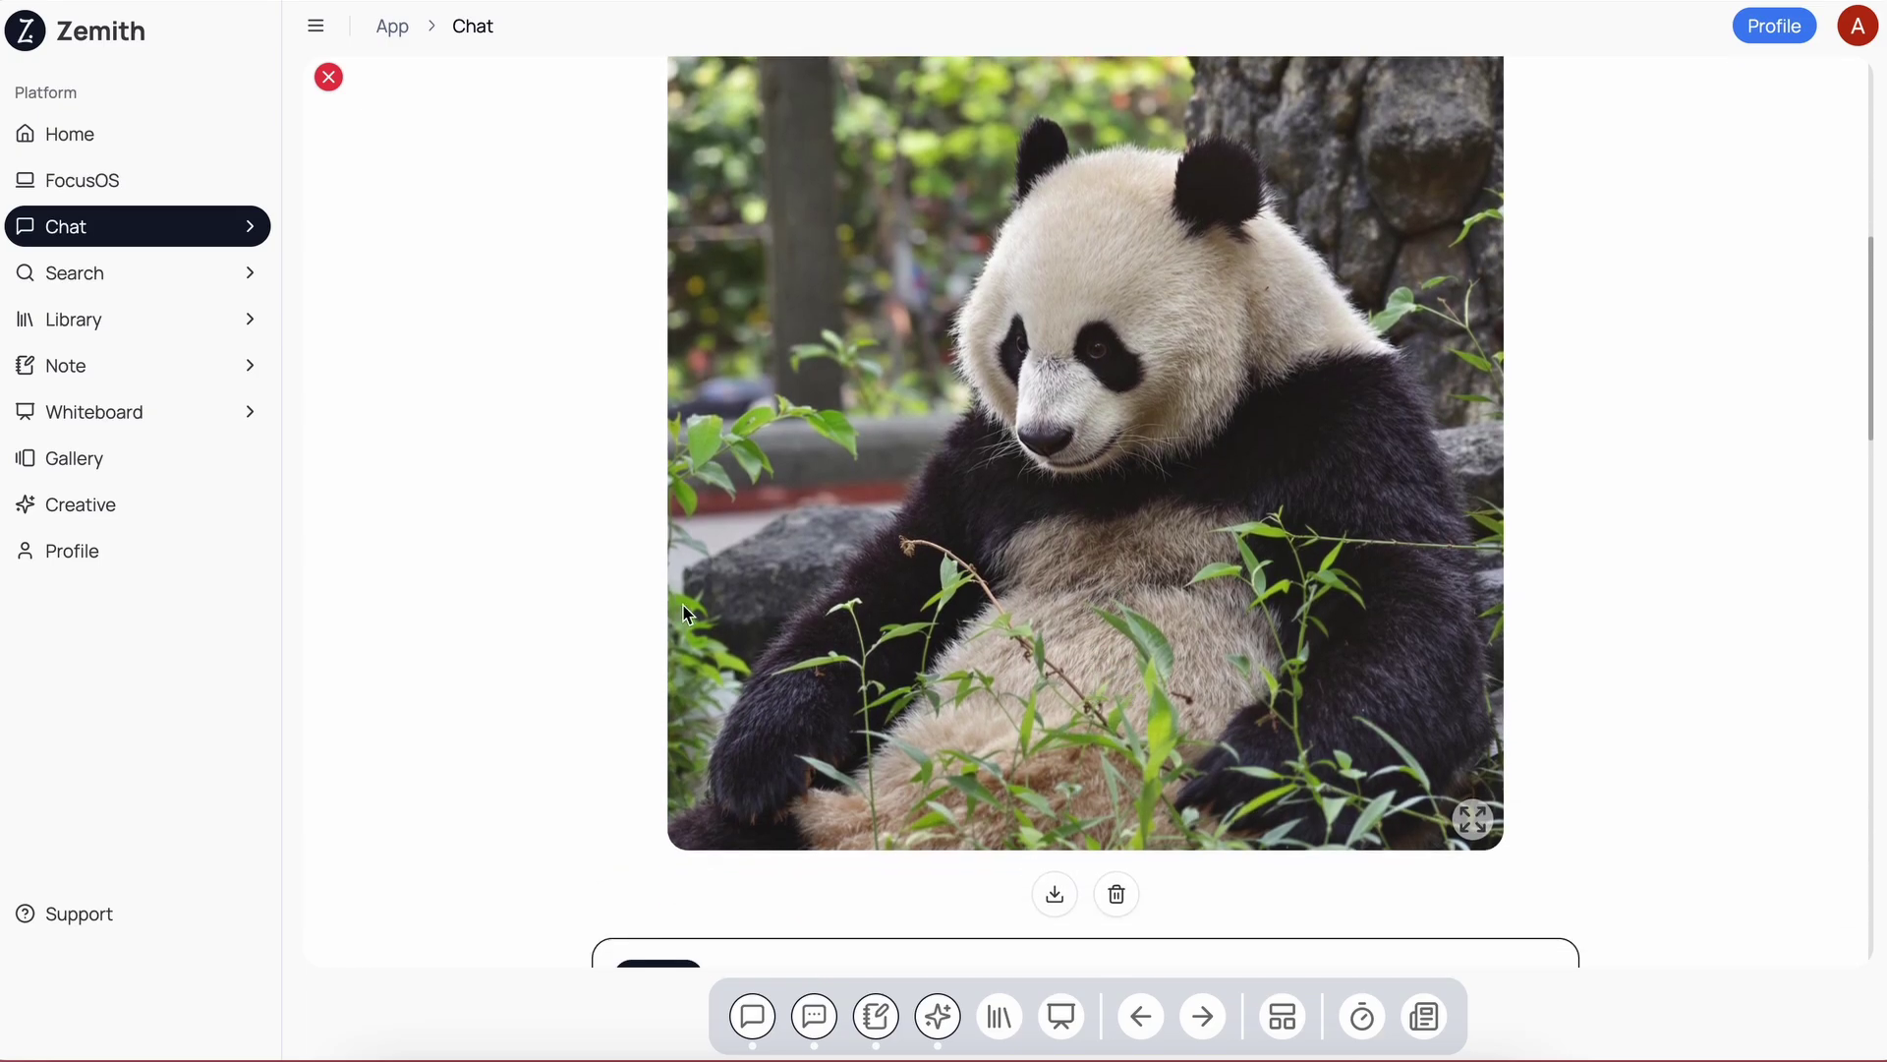
{"action": "scroll", "coordinate": [1005, 952], "scroll_direction": "up", "scroll_amount": 8}
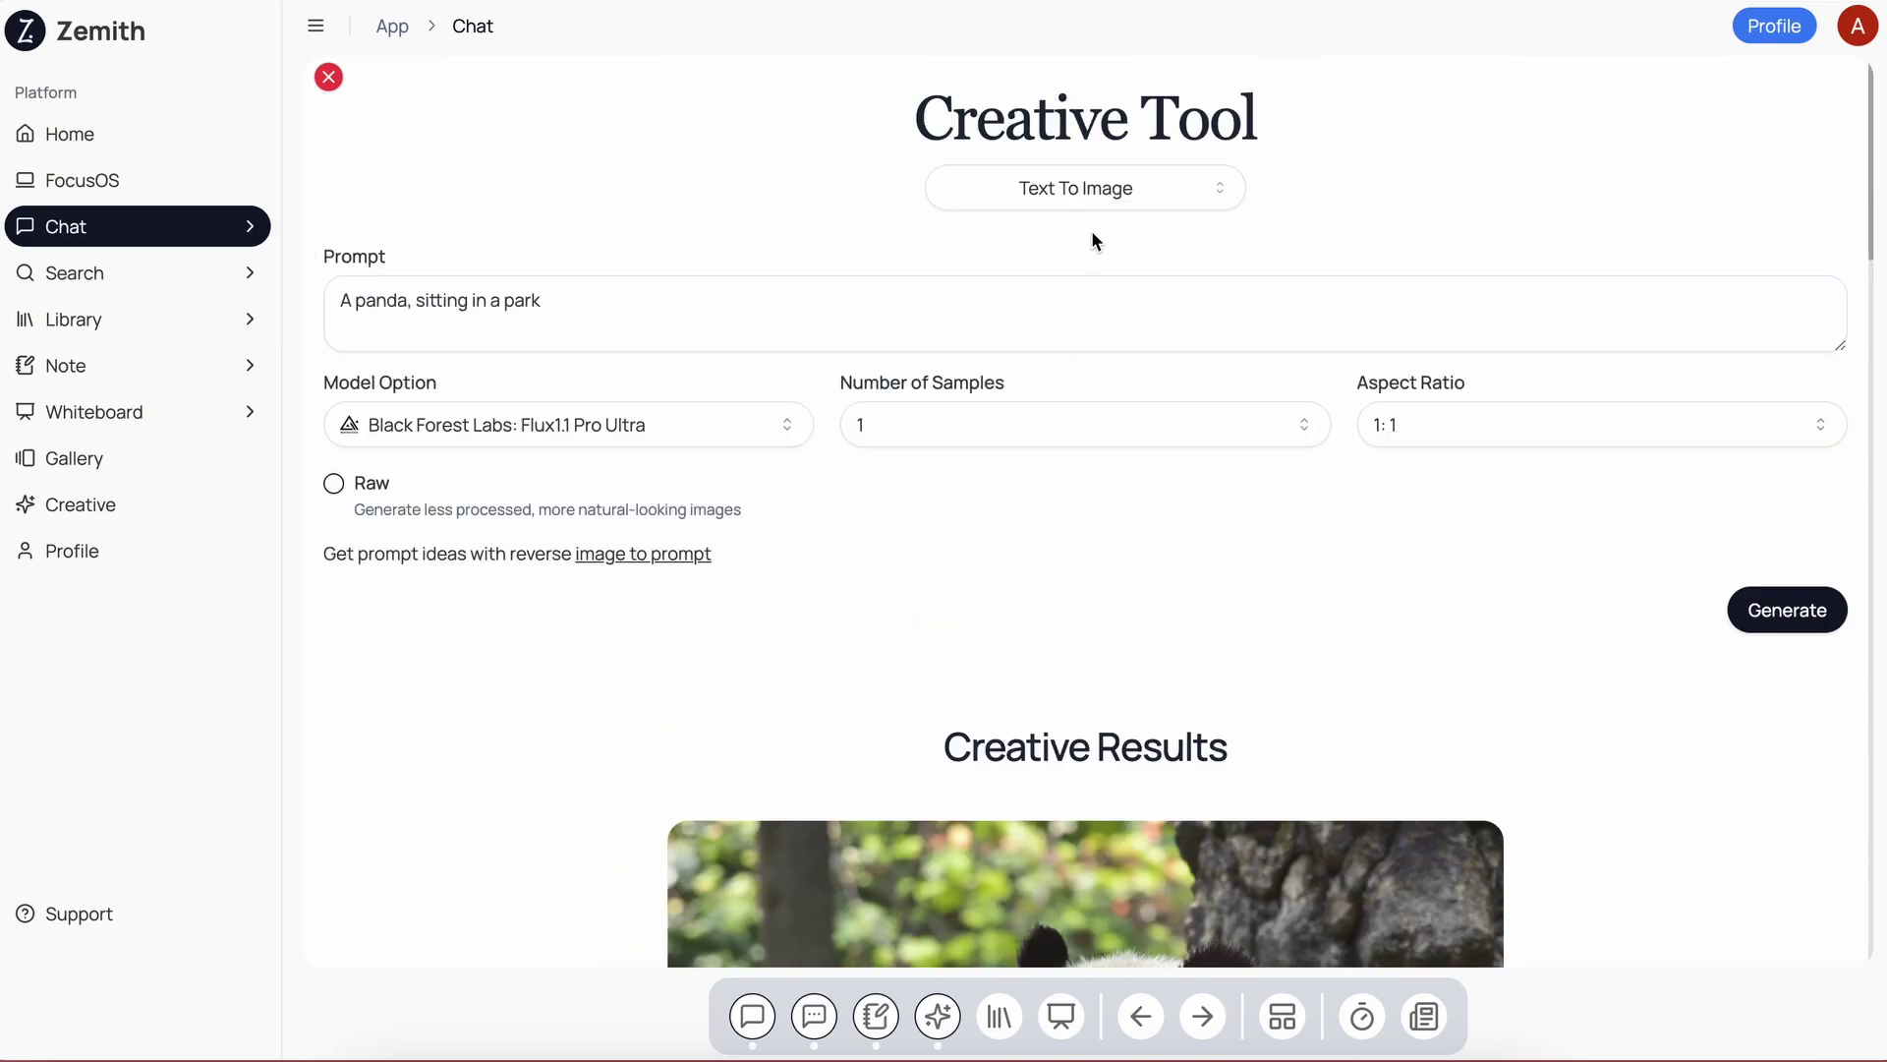
{"action": "left_click", "coordinate": [1113, 186]}
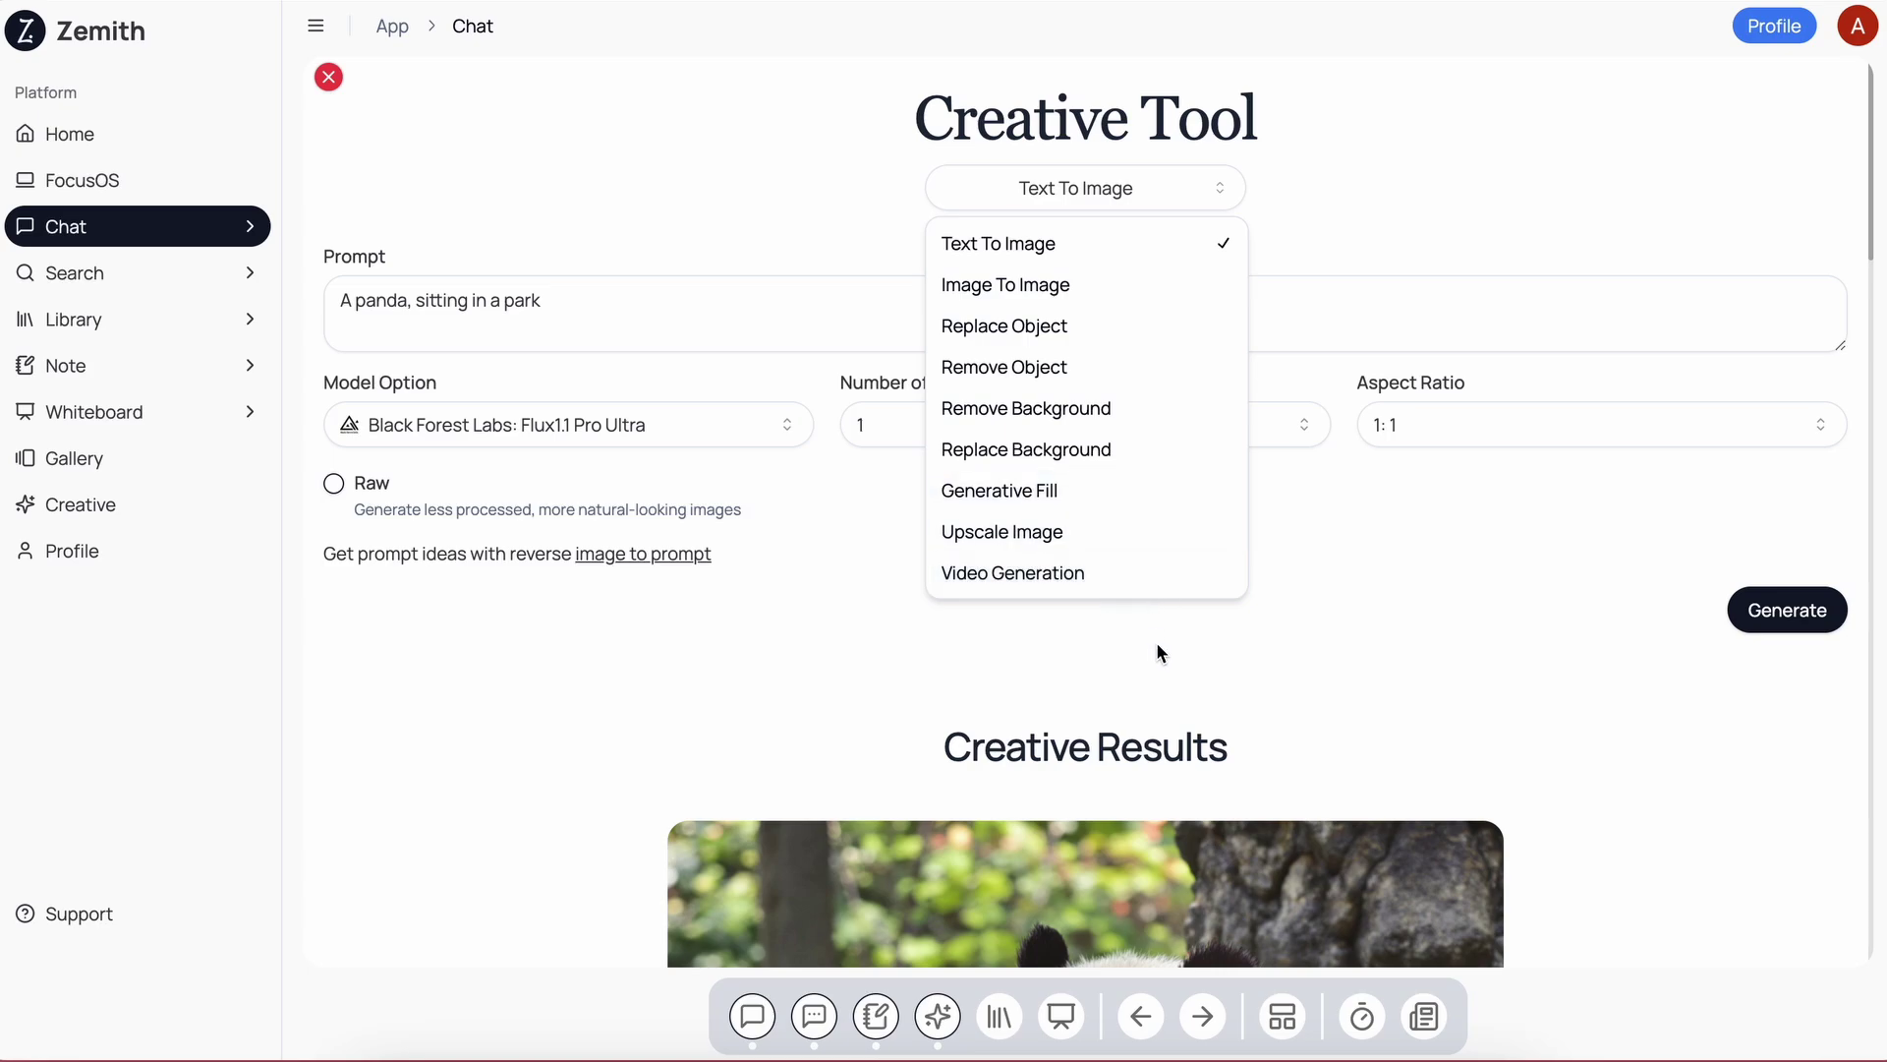
{"action": "left_click", "coordinate": [1082, 661]}
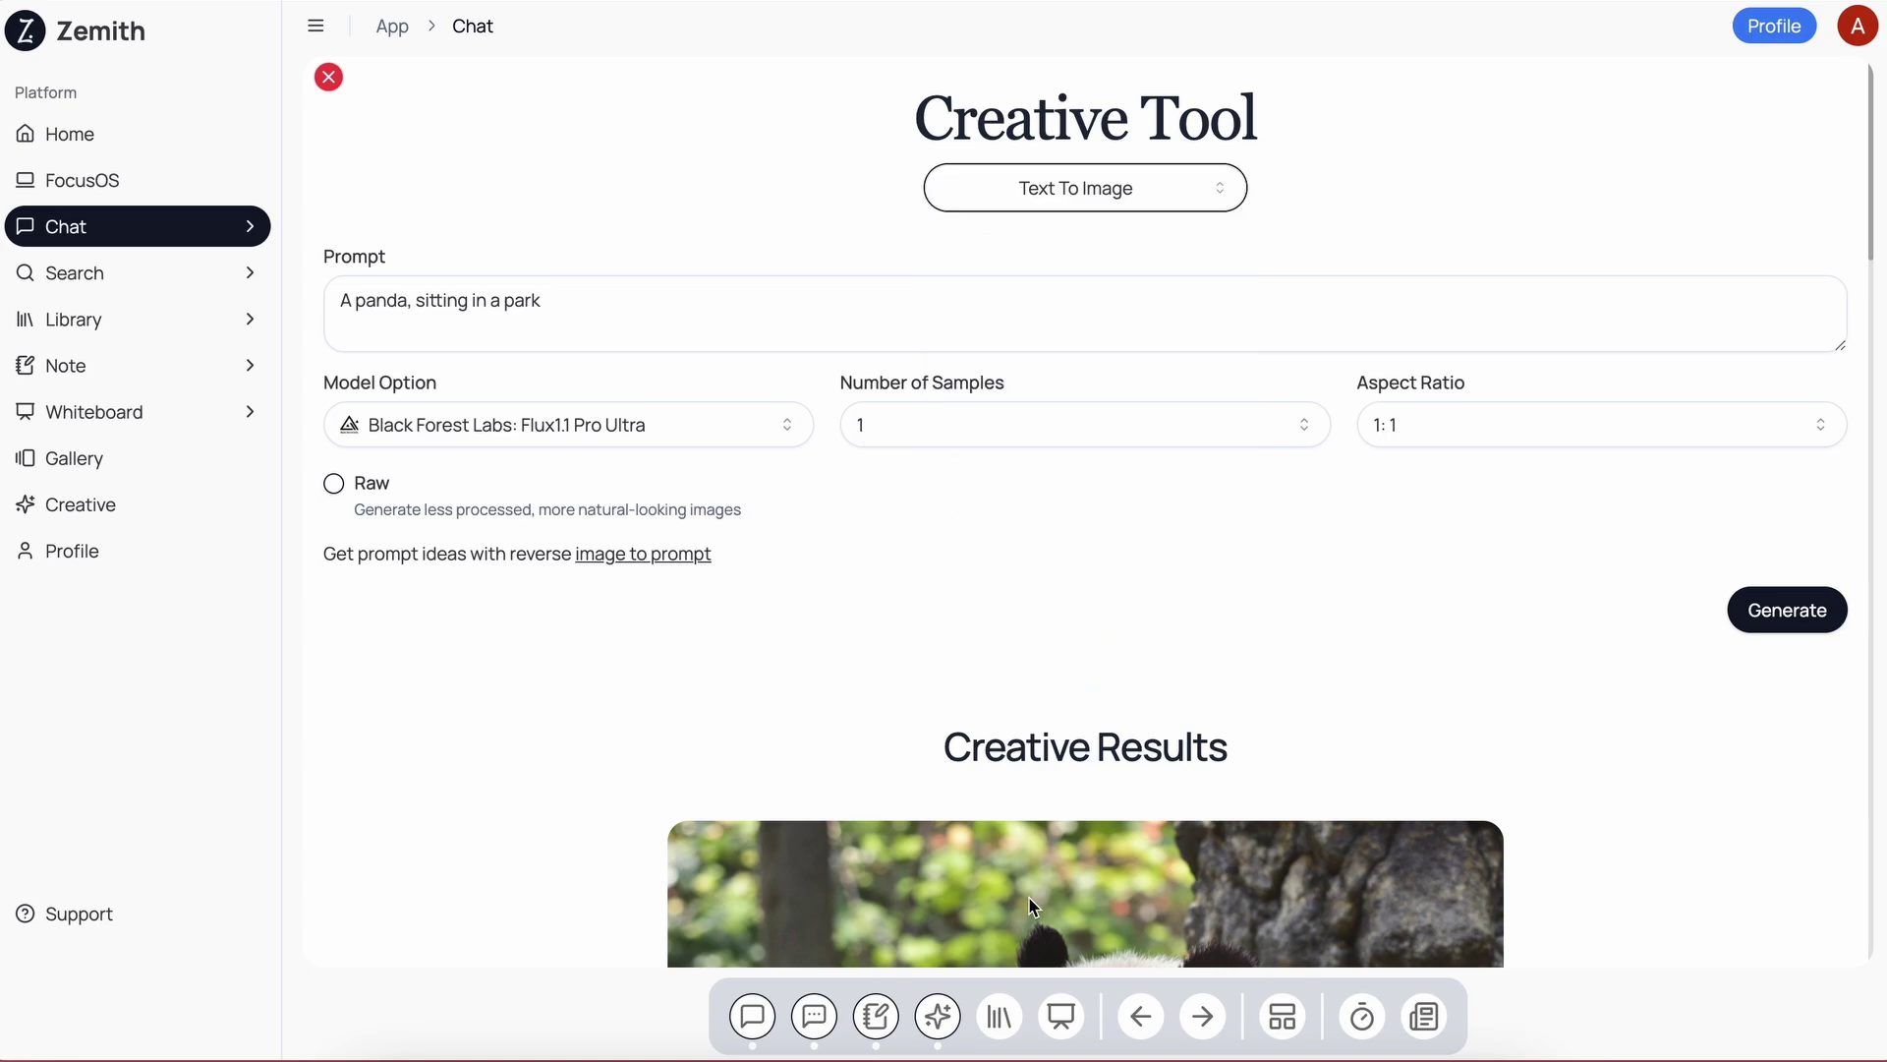
Open the Library's Untitled Folder and view the MORA chat answer beside Mora.pdf.
{"action": "left_click", "coordinate": [1000, 1022]}
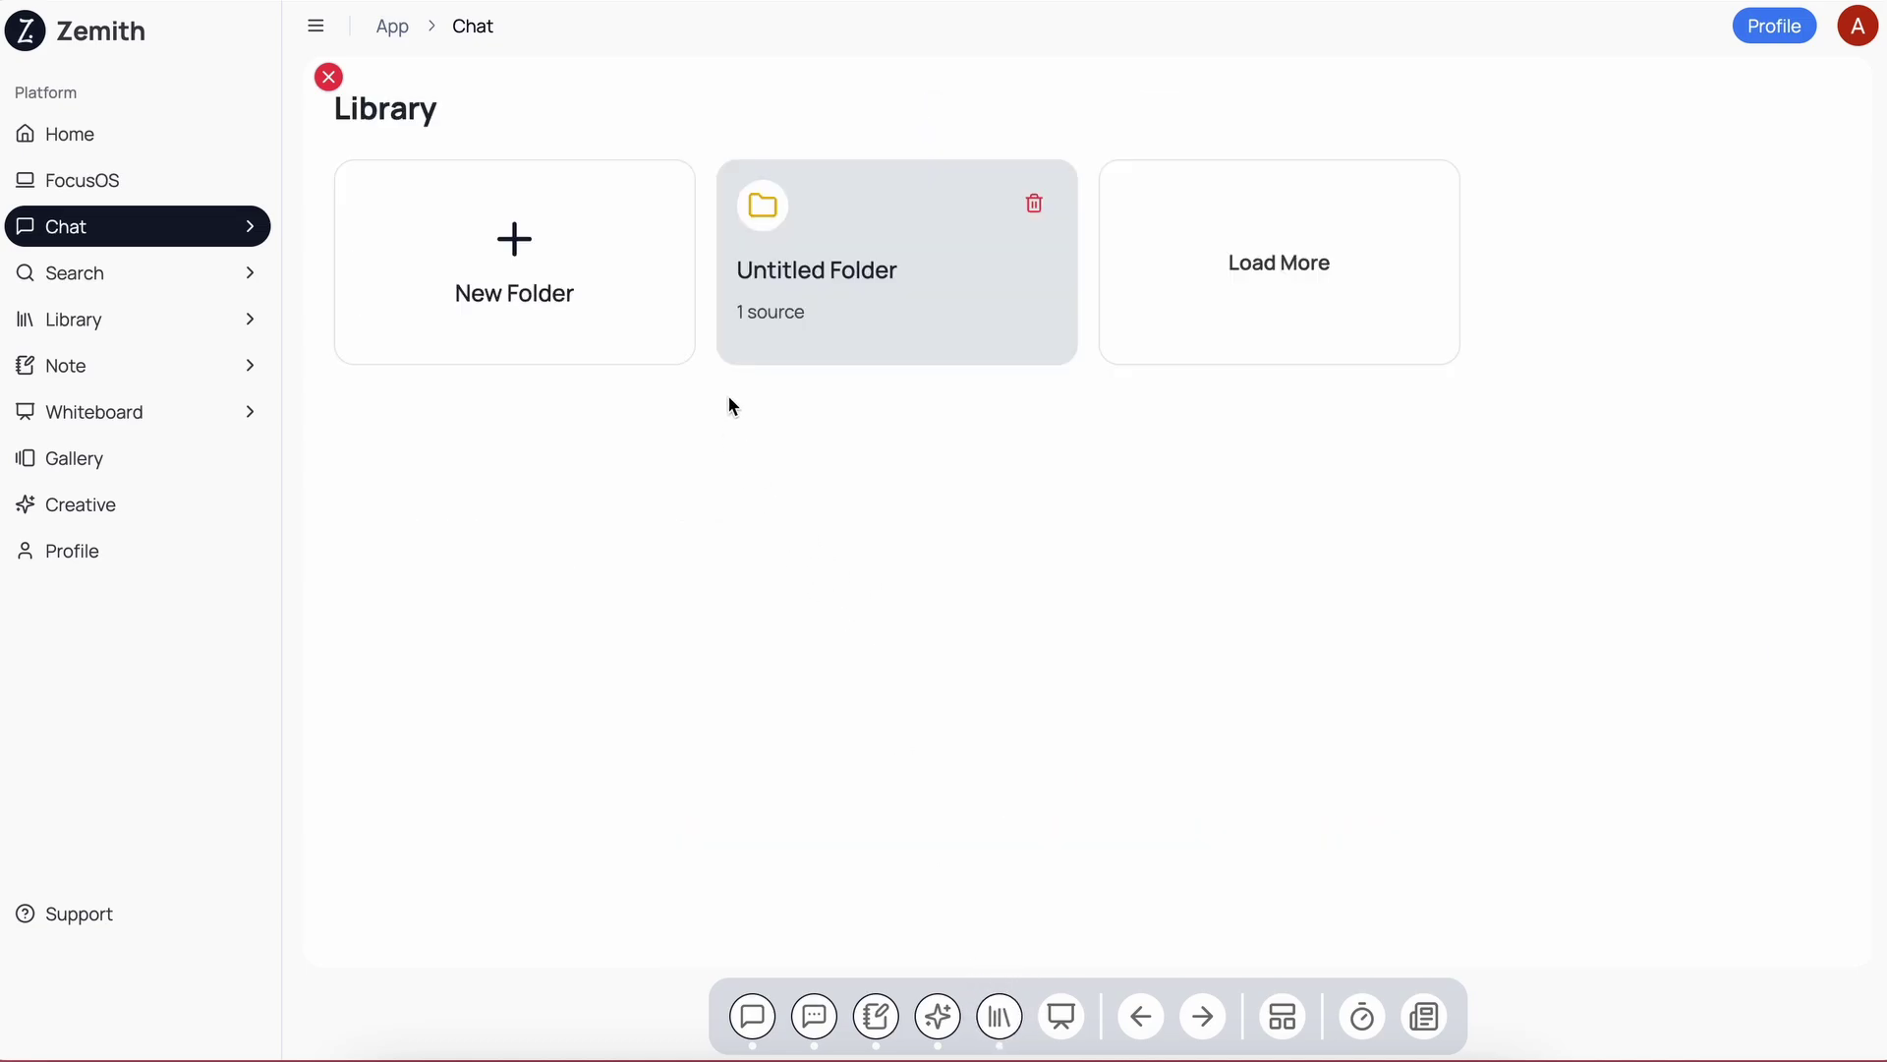
{"action": "left_click", "coordinate": [763, 298]}
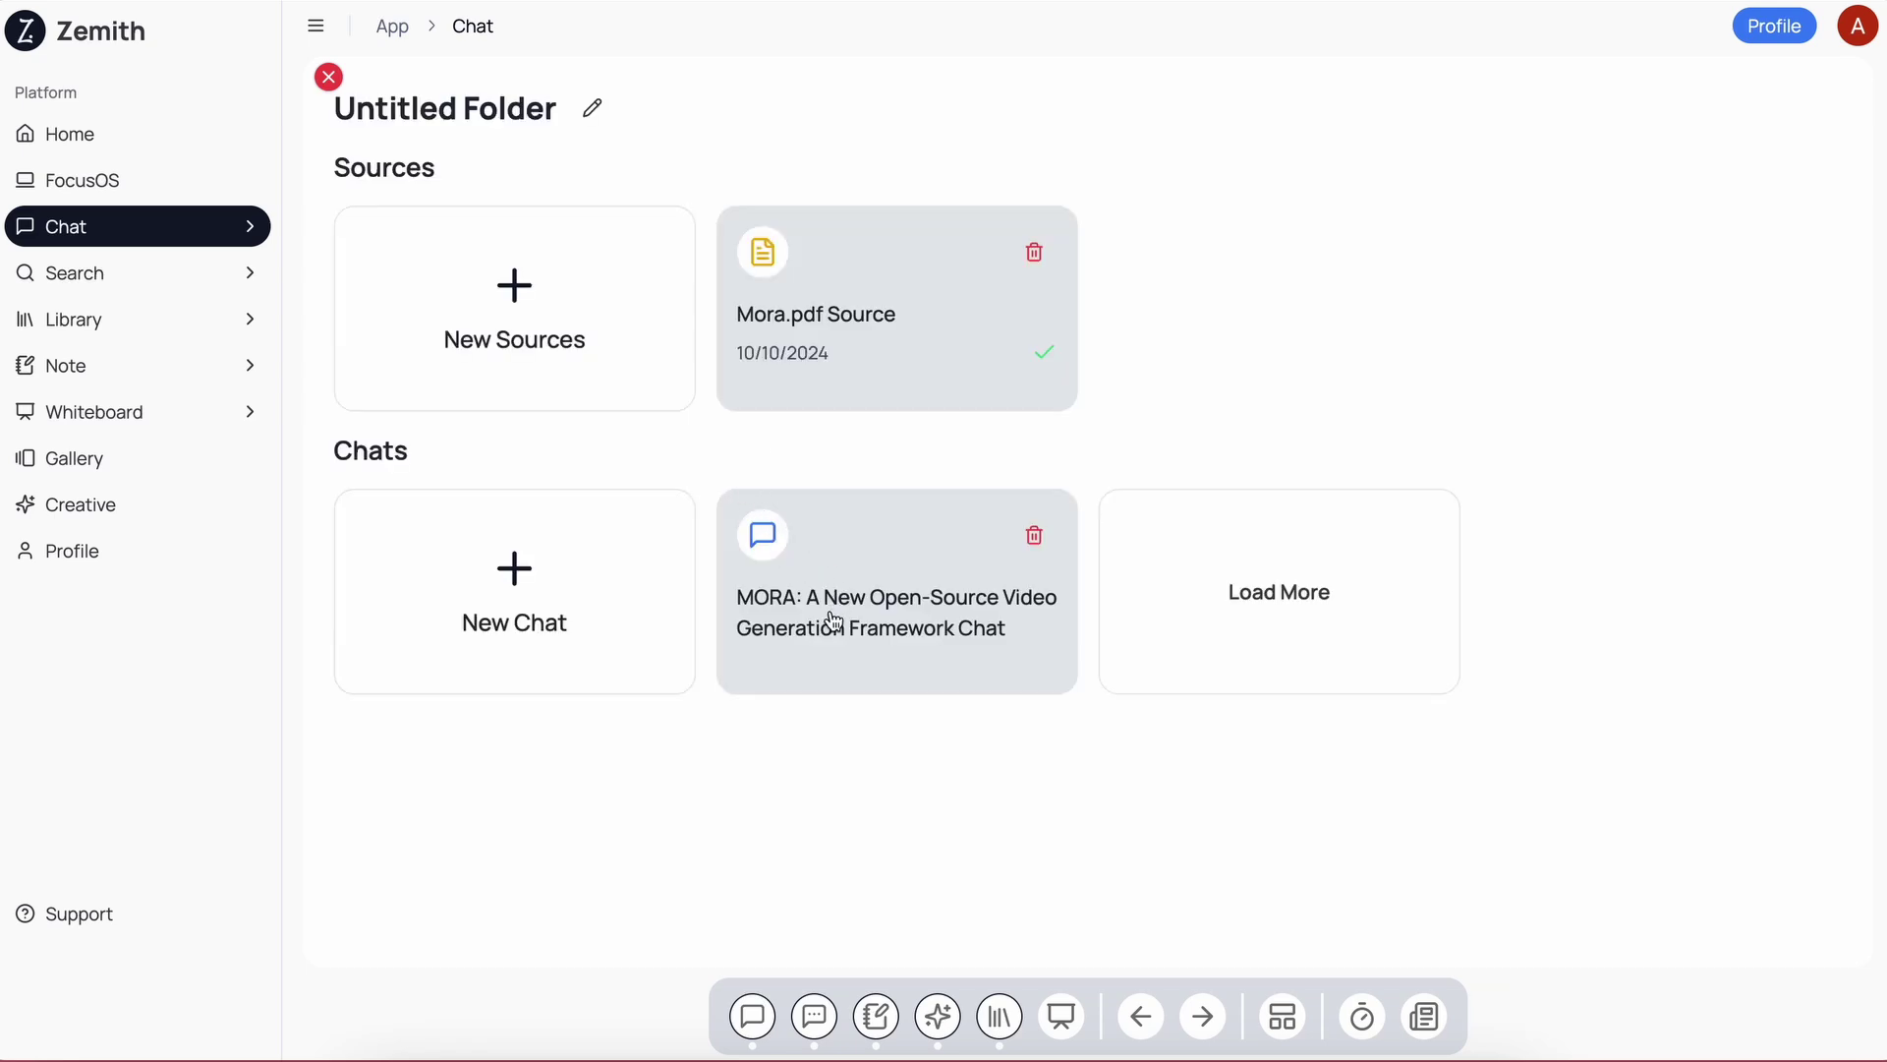
{"action": "left_click", "coordinate": [833, 621]}
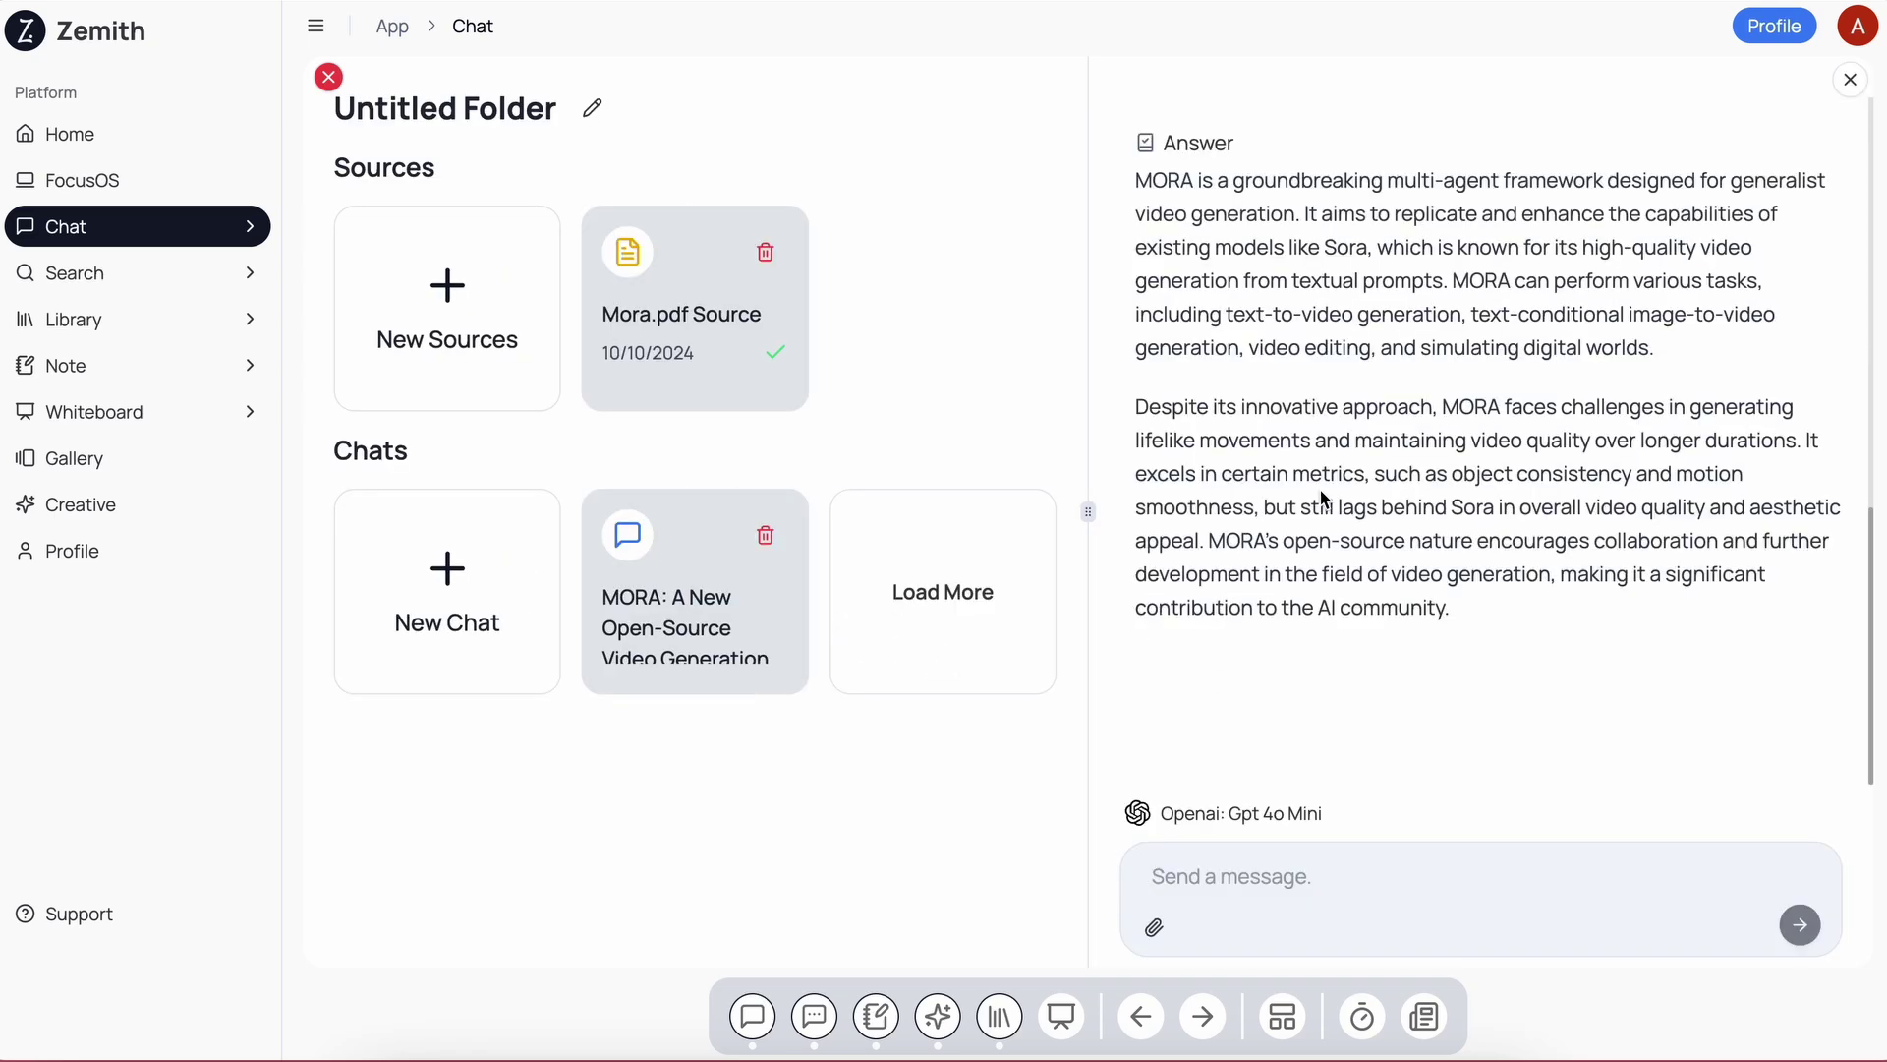
{"action": "scroll", "coordinate": [1322, 496], "scroll_direction": "up", "scroll_amount": 9}
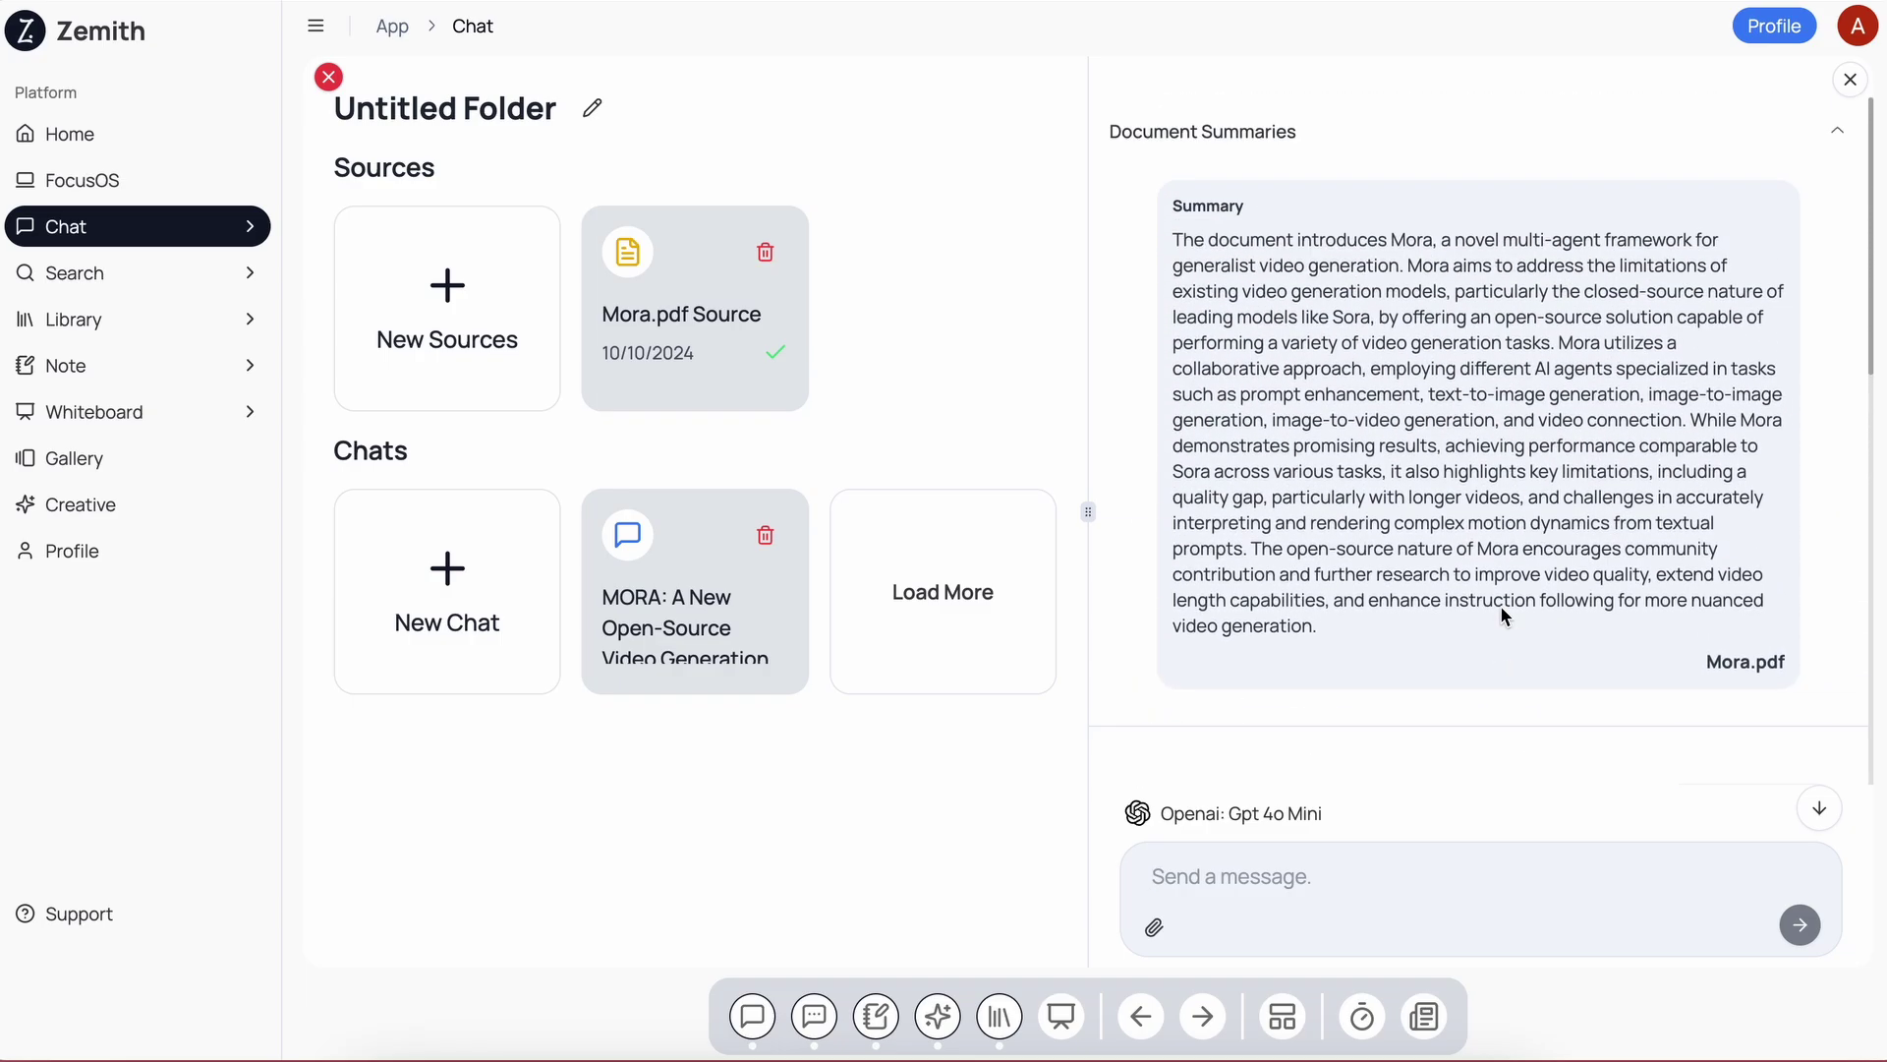
{"action": "scroll", "coordinate": [1504, 605], "scroll_direction": "down", "scroll_amount": 10}
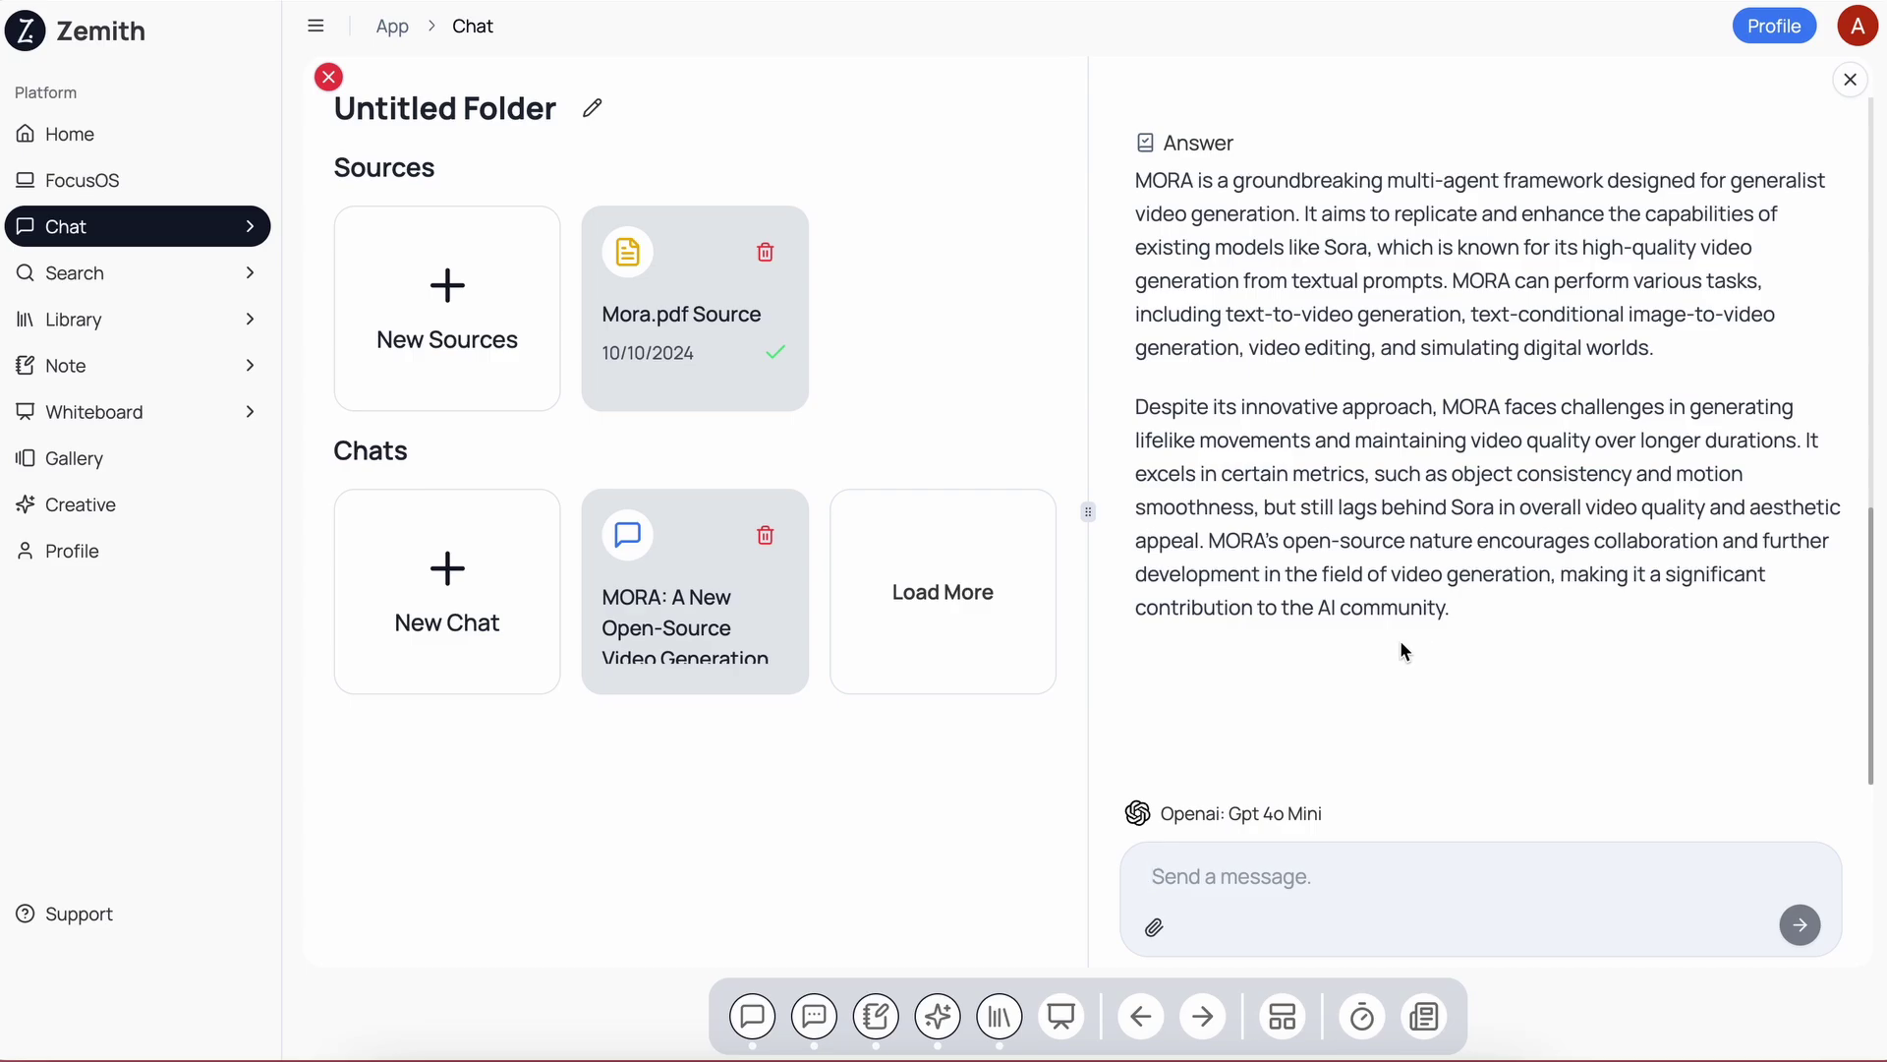
Create a new blank whiteboard and draw one arrow diagonally down to the right.
{"action": "left_click", "coordinate": [1071, 1014]}
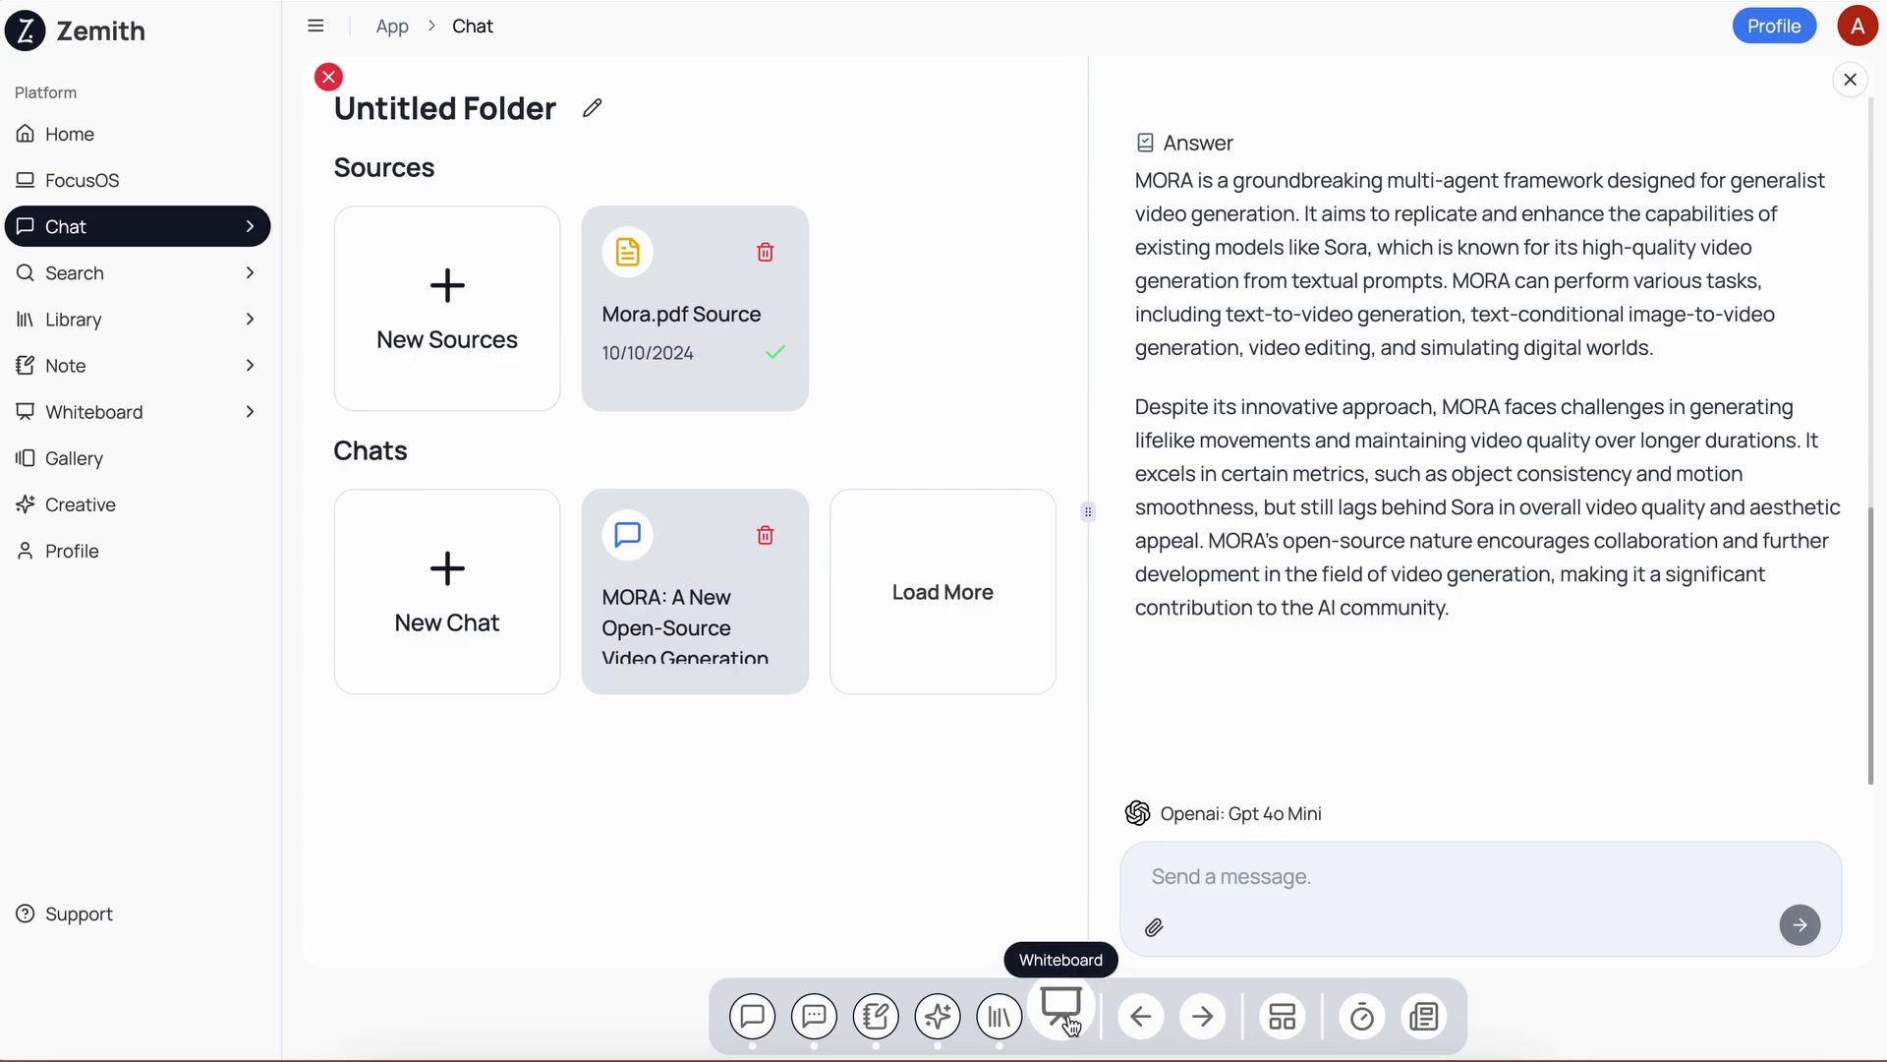
{"action": "left_click", "coordinate": [603, 349]}
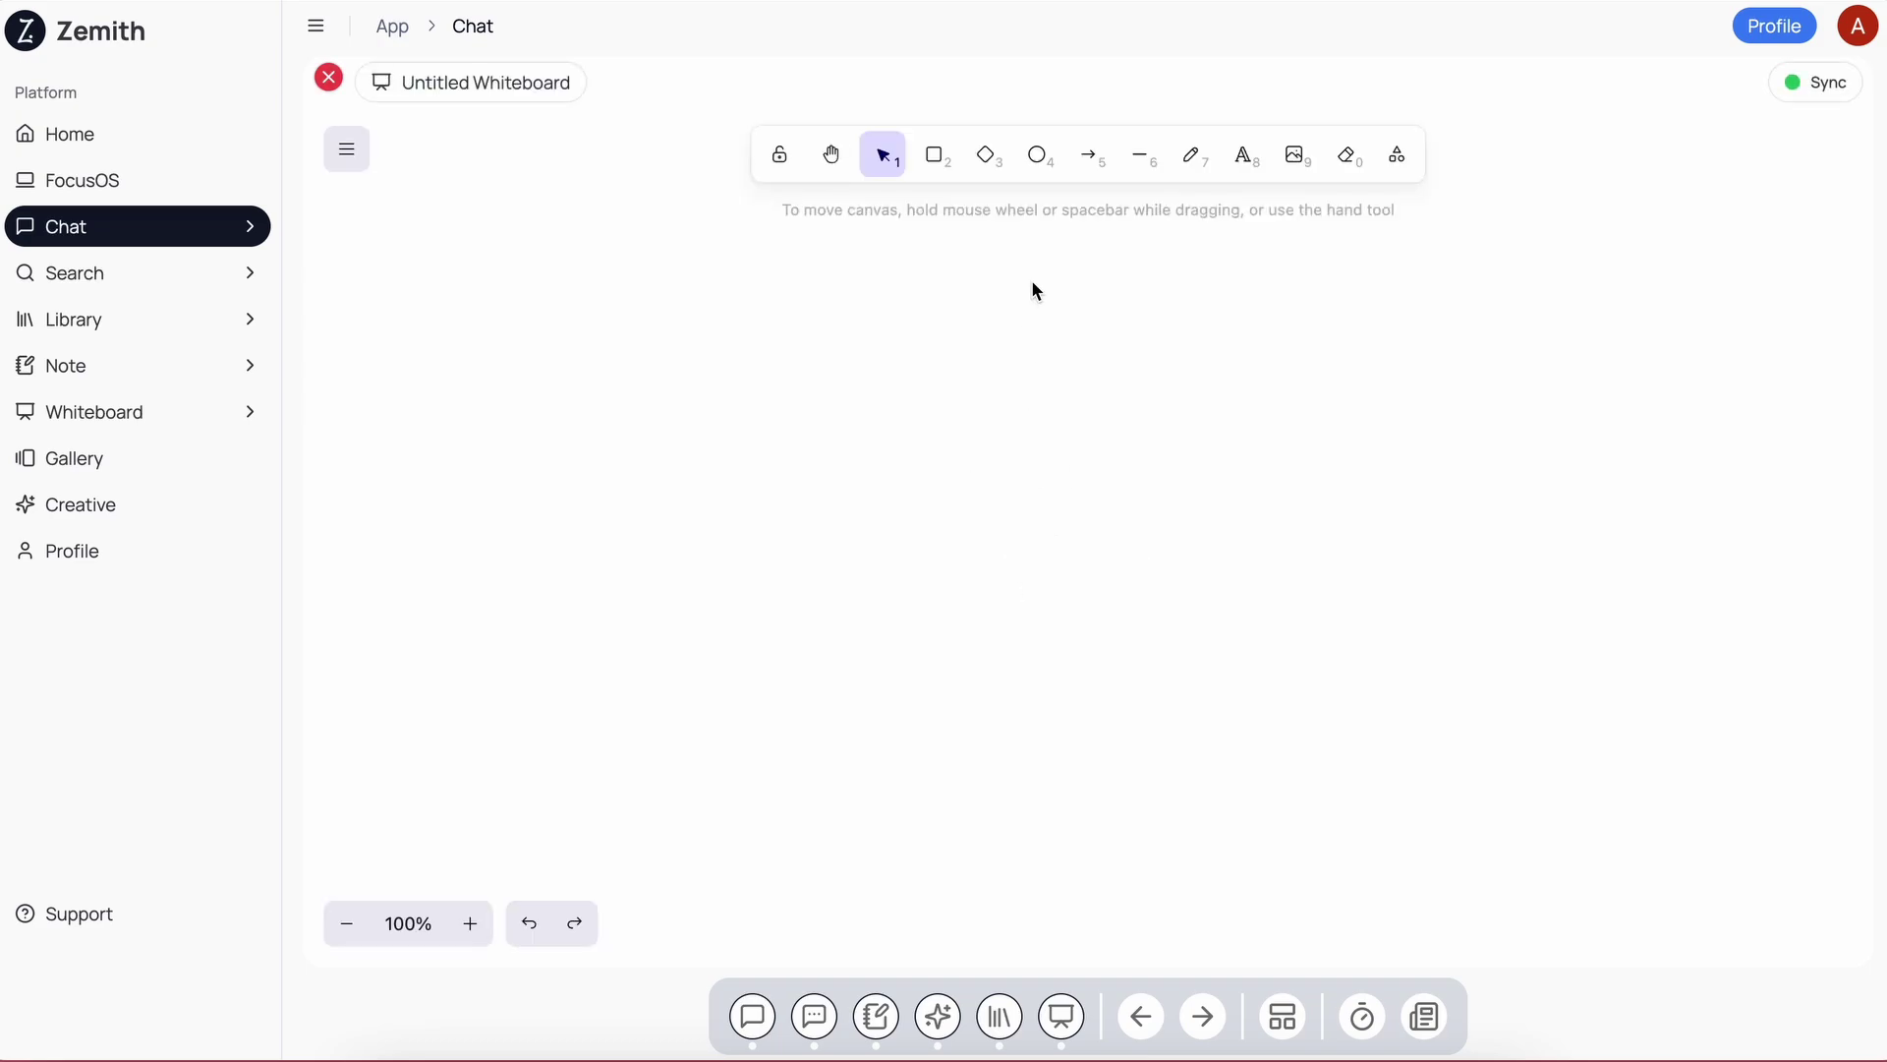
{"action": "left_click", "coordinate": [1090, 155]}
{"action": "left_click_drag", "start_coordinate": [999, 404], "coordinate": [1425, 674]}
{"action": "left_click", "coordinate": [1447, 494]}
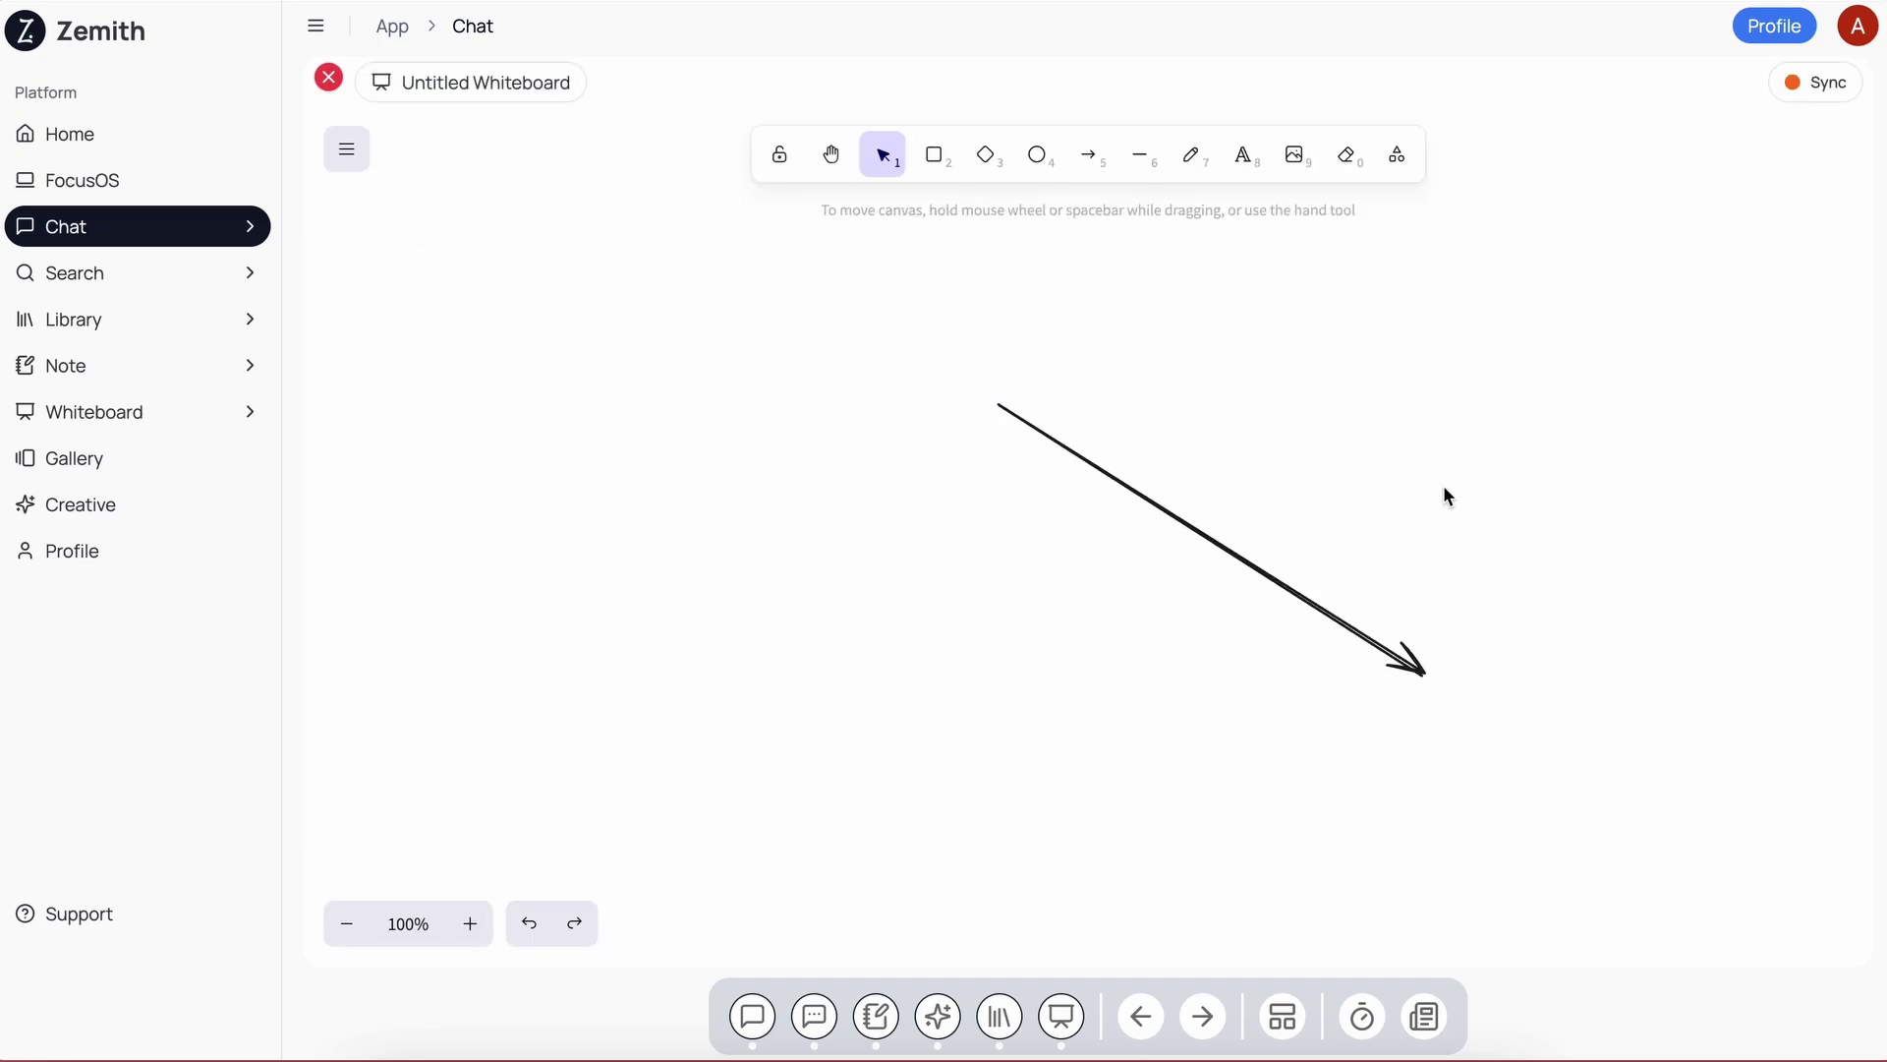
Step back through the workspaces from the whiteboard to the Minesweeper chat.
{"action": "left_click", "coordinate": [1160, 1021]}
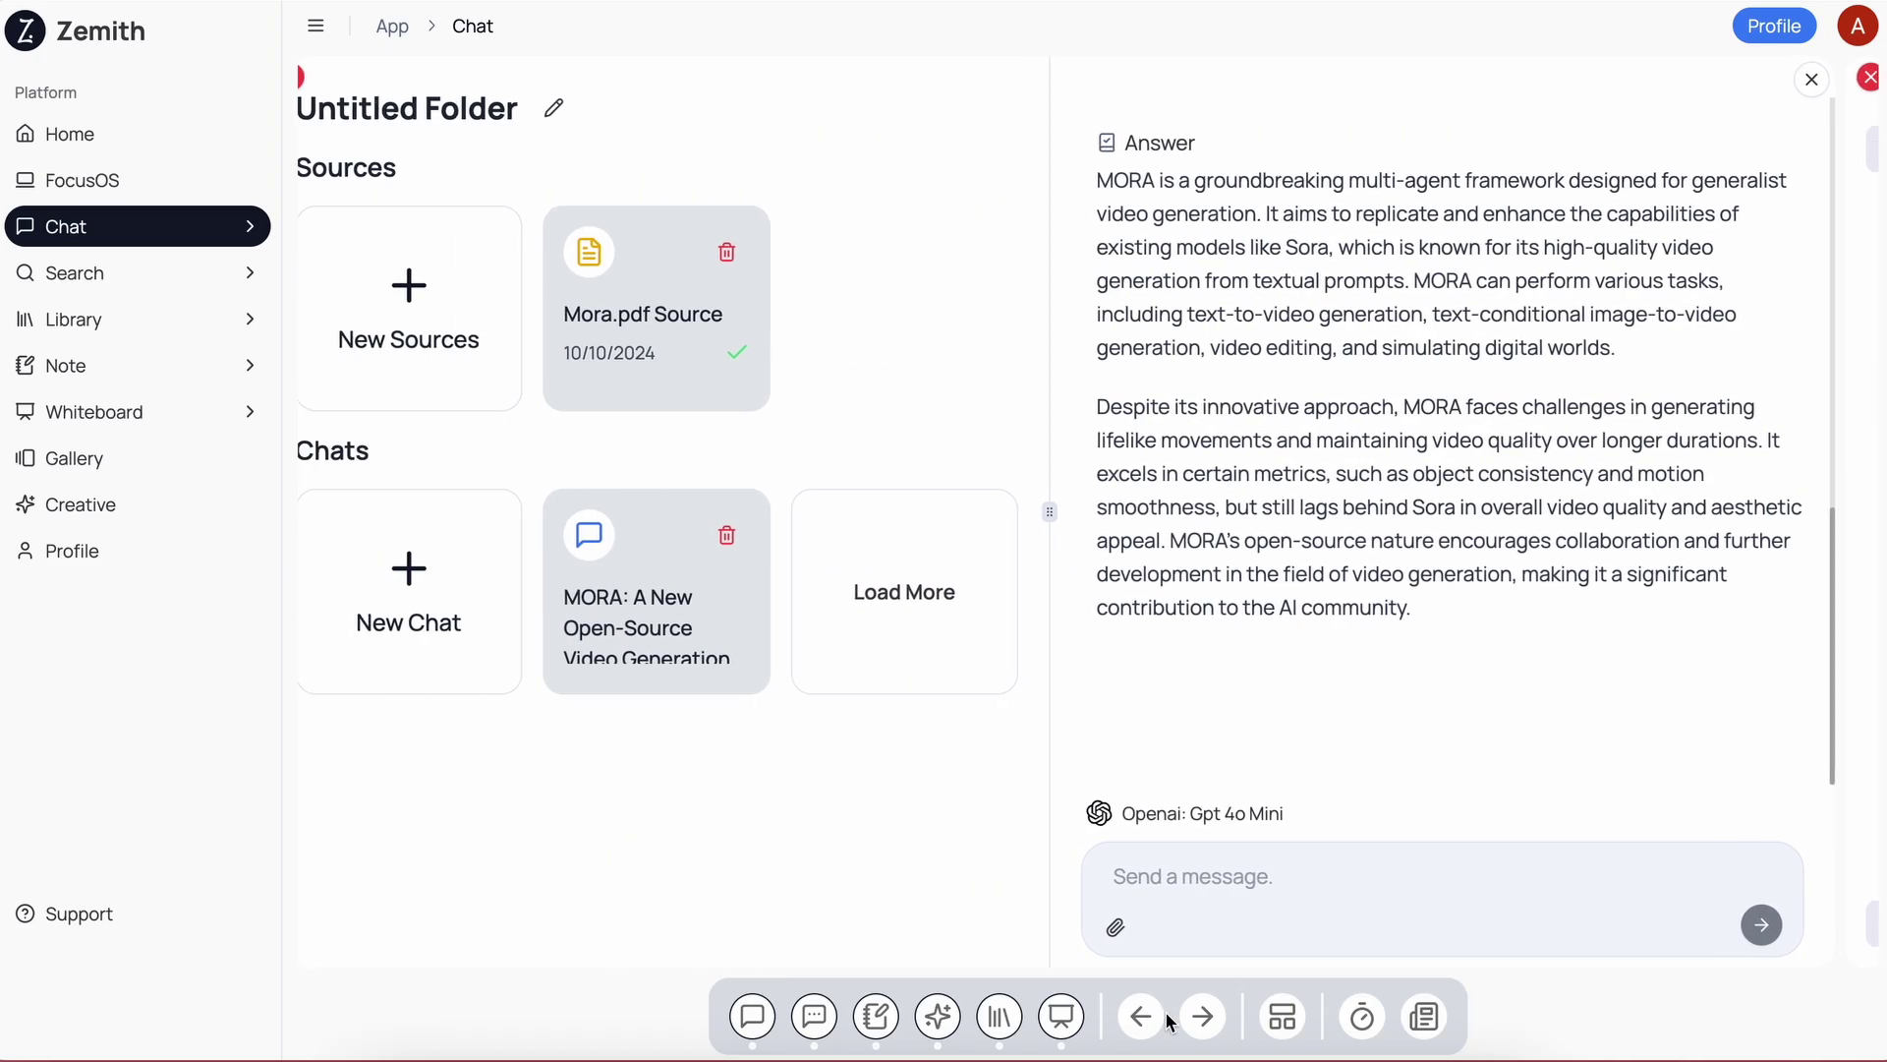
{"action": "left_click", "coordinate": [1201, 1019]}
{"action": "left_click", "coordinate": [1143, 1017]}
{"action": "left_click", "coordinate": [1145, 1020]}
{"action": "left_click", "coordinate": [1161, 1028]}
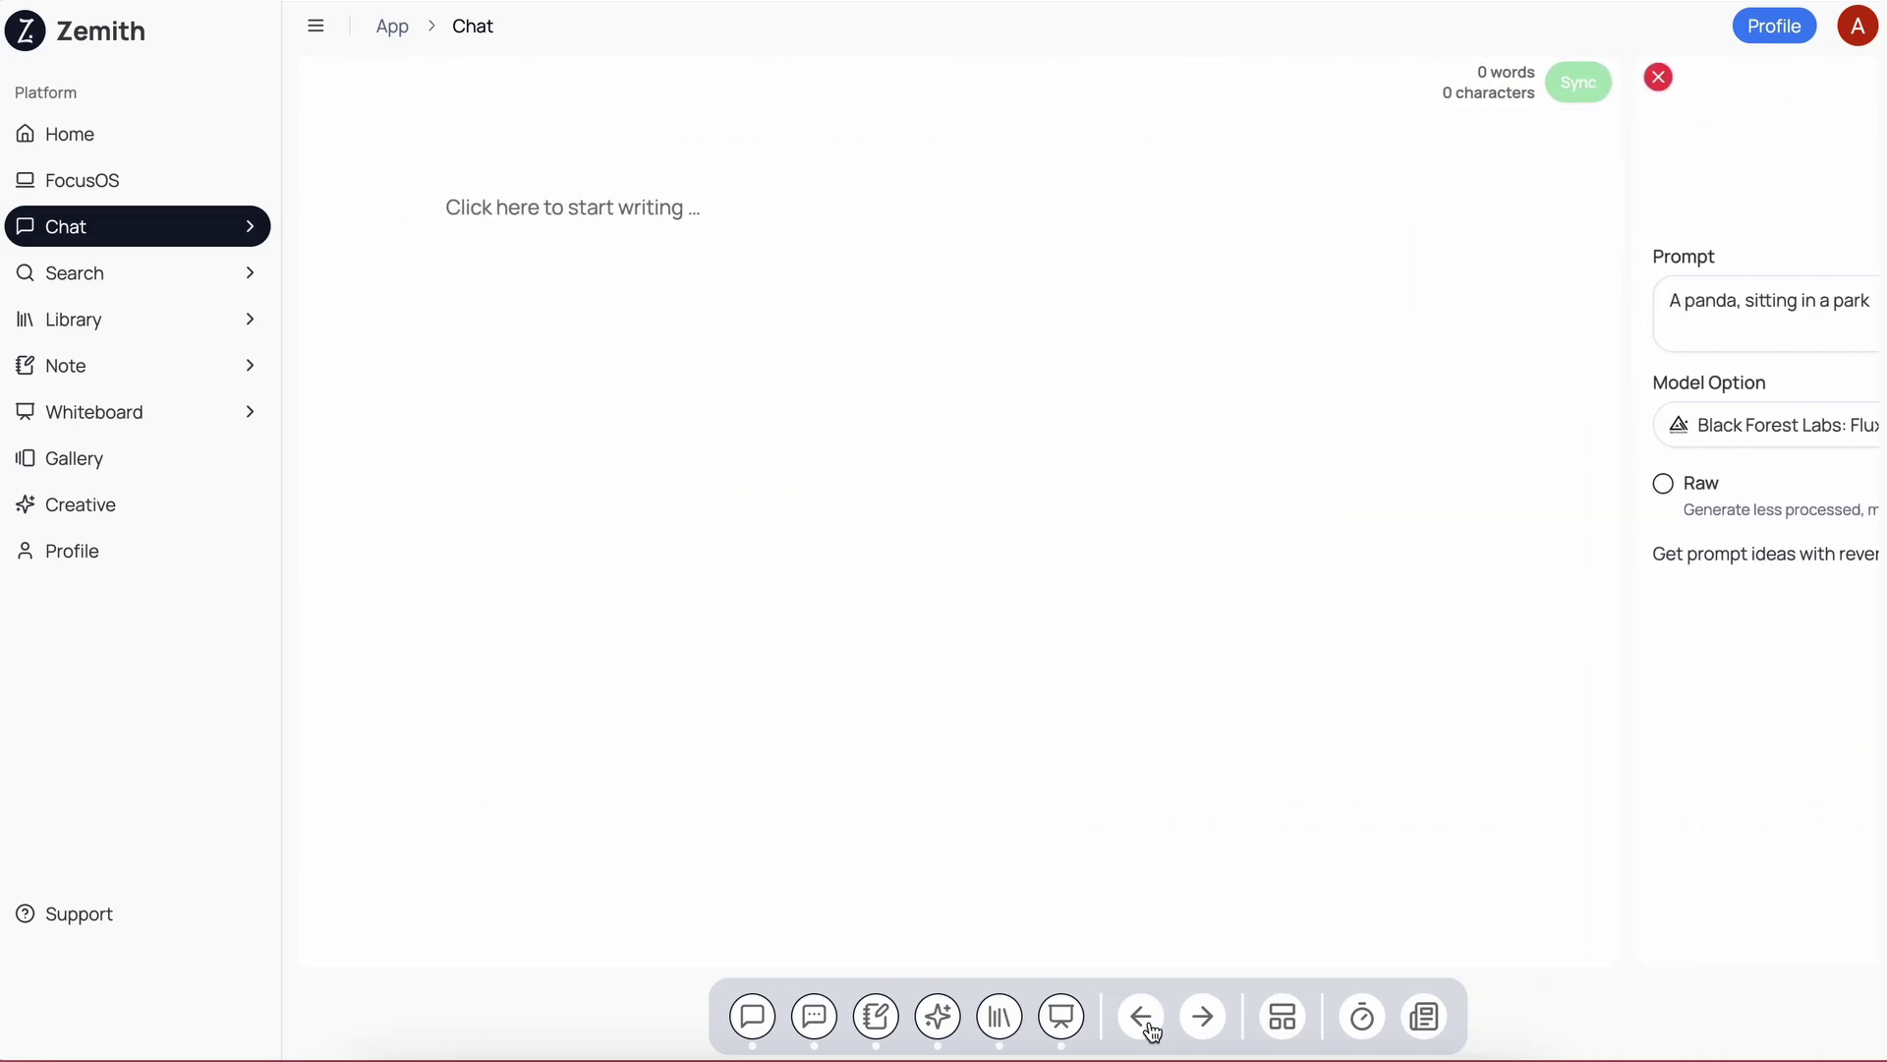
{"action": "left_click", "coordinate": [1155, 1031]}
{"action": "left_click", "coordinate": [1150, 1028]}
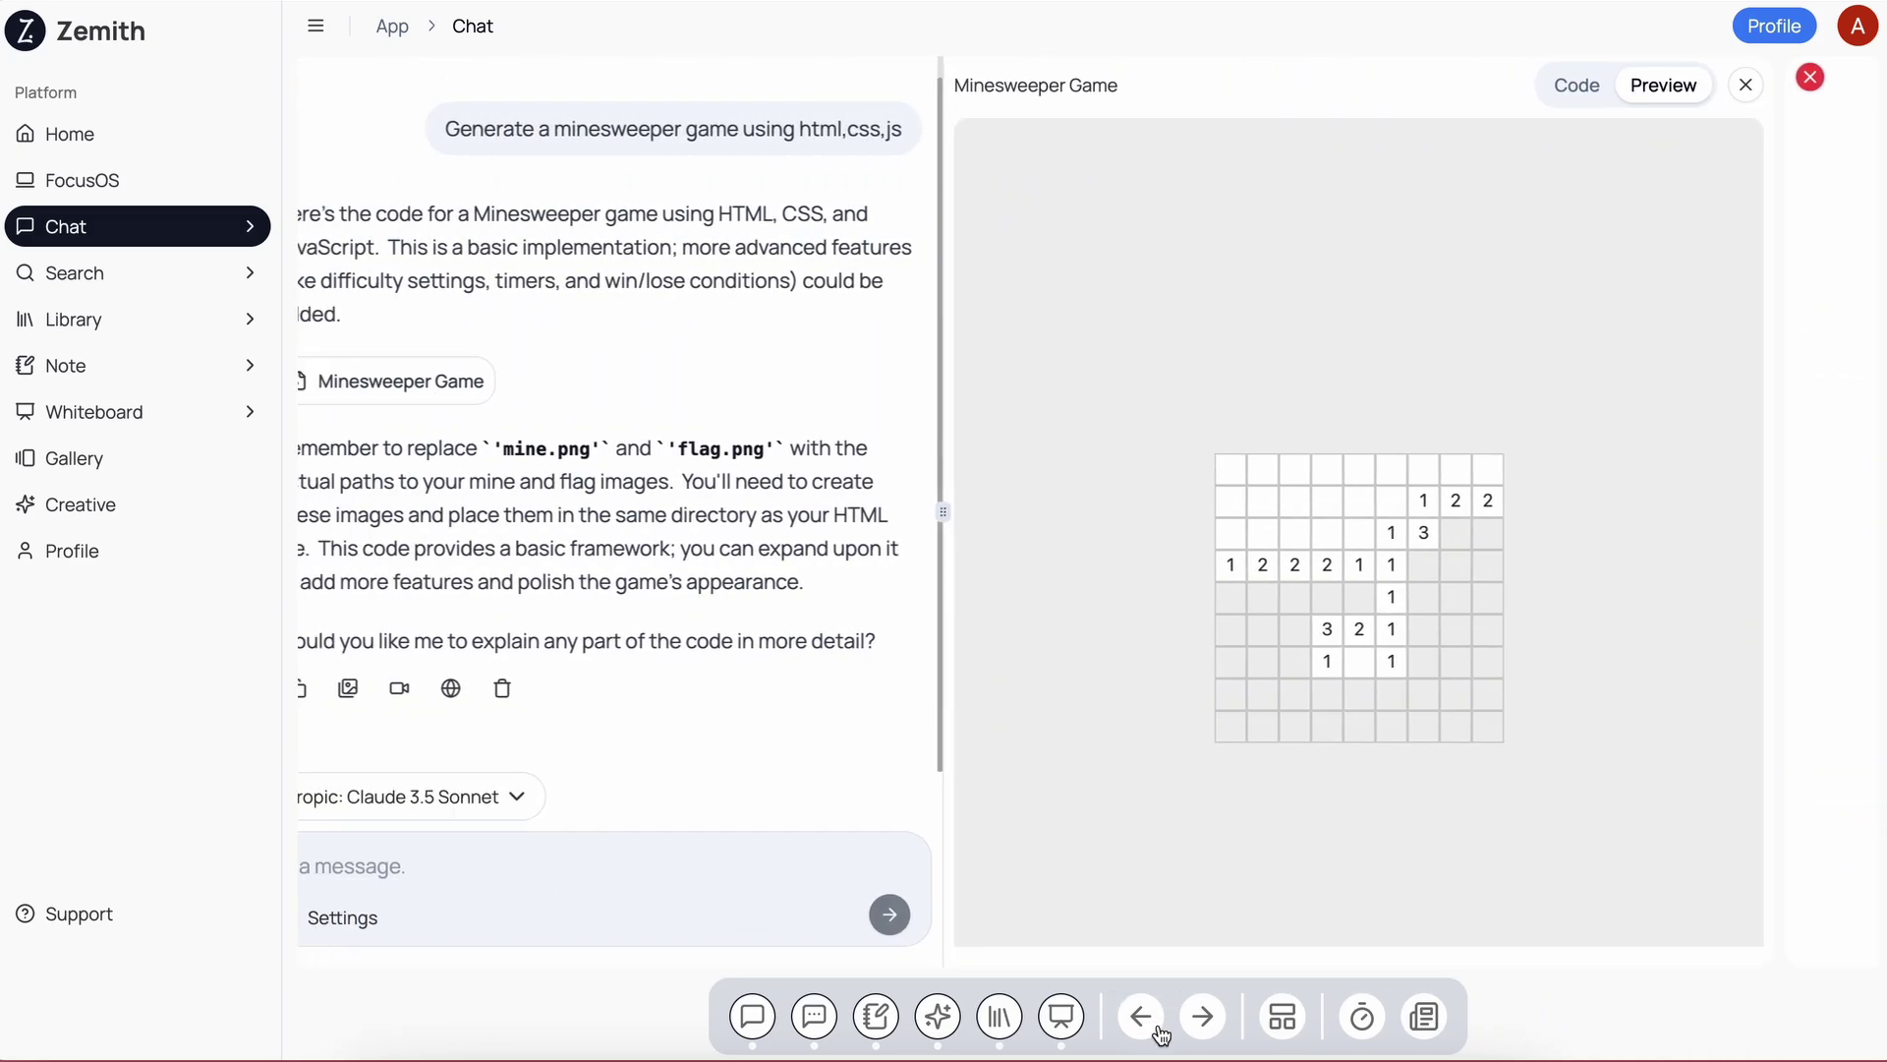
Cycle forward through every workspace, then show and close the workspace overview.
{"action": "left_click", "coordinate": [1201, 1027]}
{"action": "left_click", "coordinate": [1201, 1027]}
{"action": "left_click", "coordinate": [1202, 1027]}
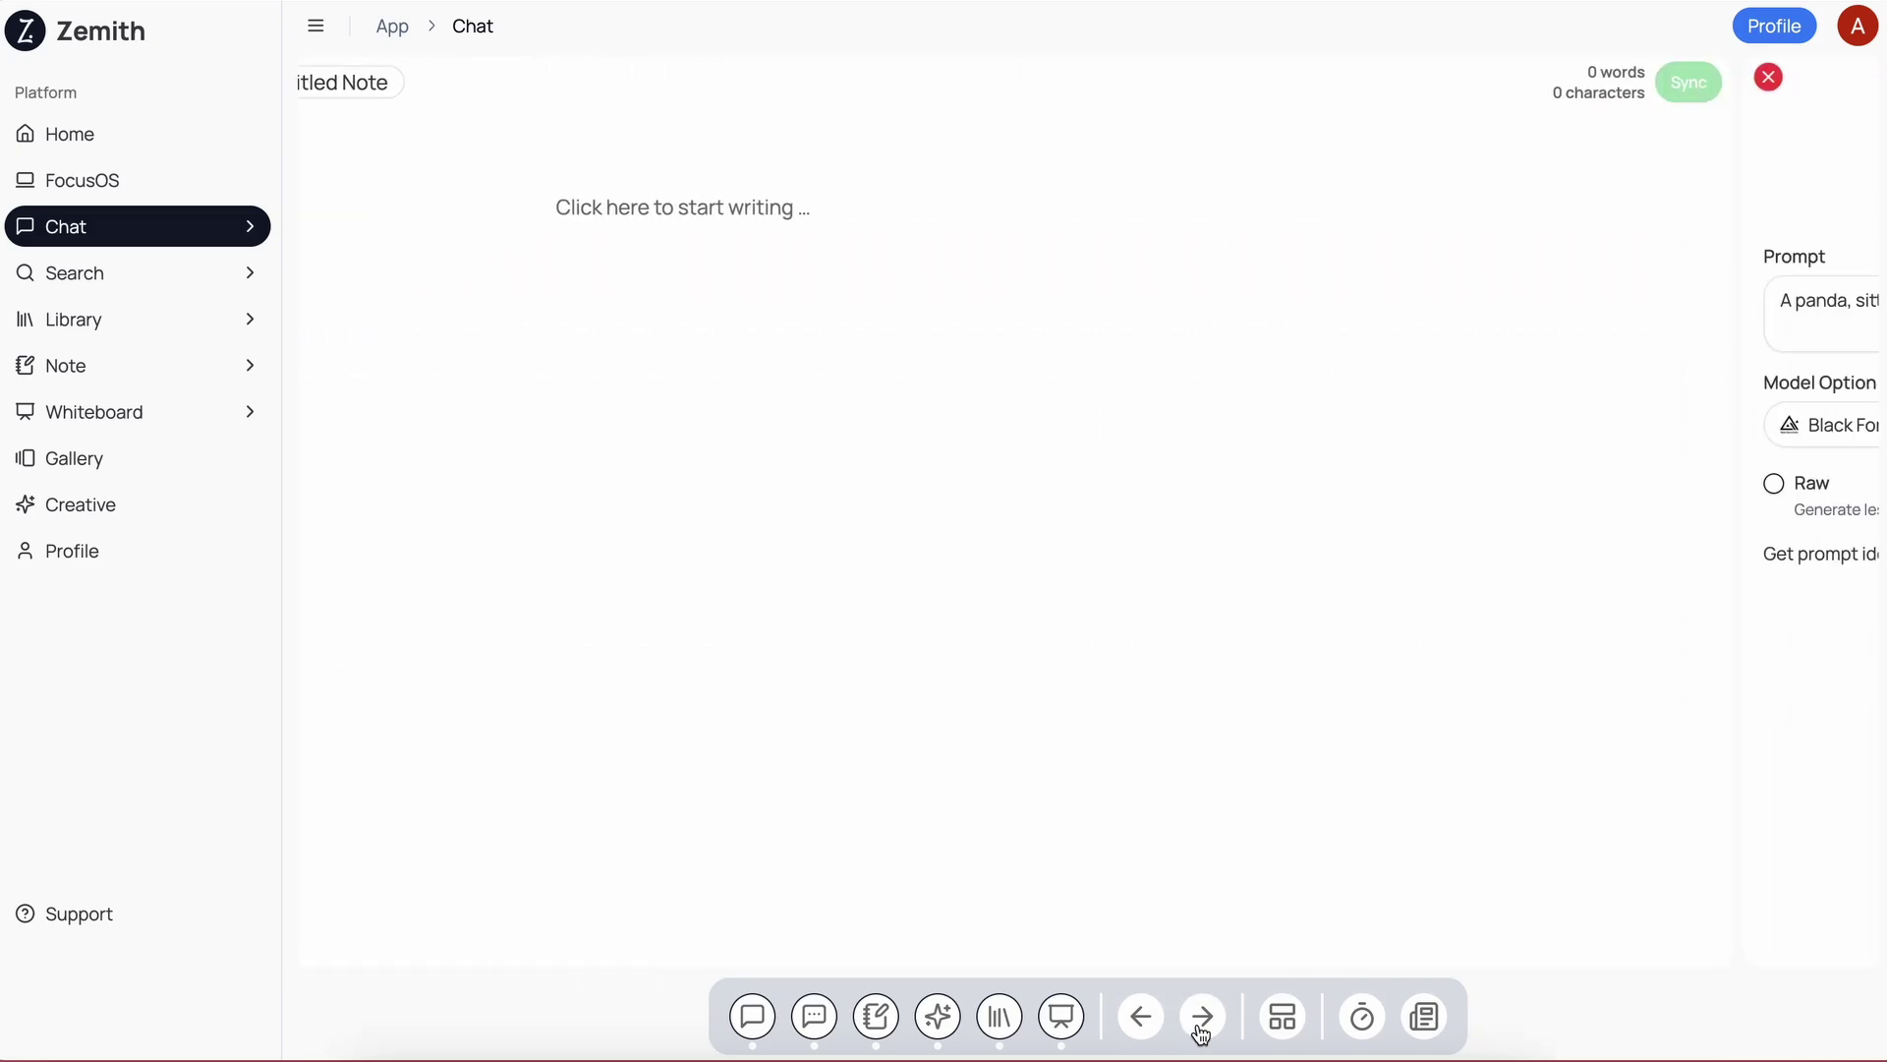
{"action": "left_click", "coordinate": [1201, 1027]}
{"action": "left_click", "coordinate": [1201, 1028]}
{"action": "left_click", "coordinate": [1201, 1027]}
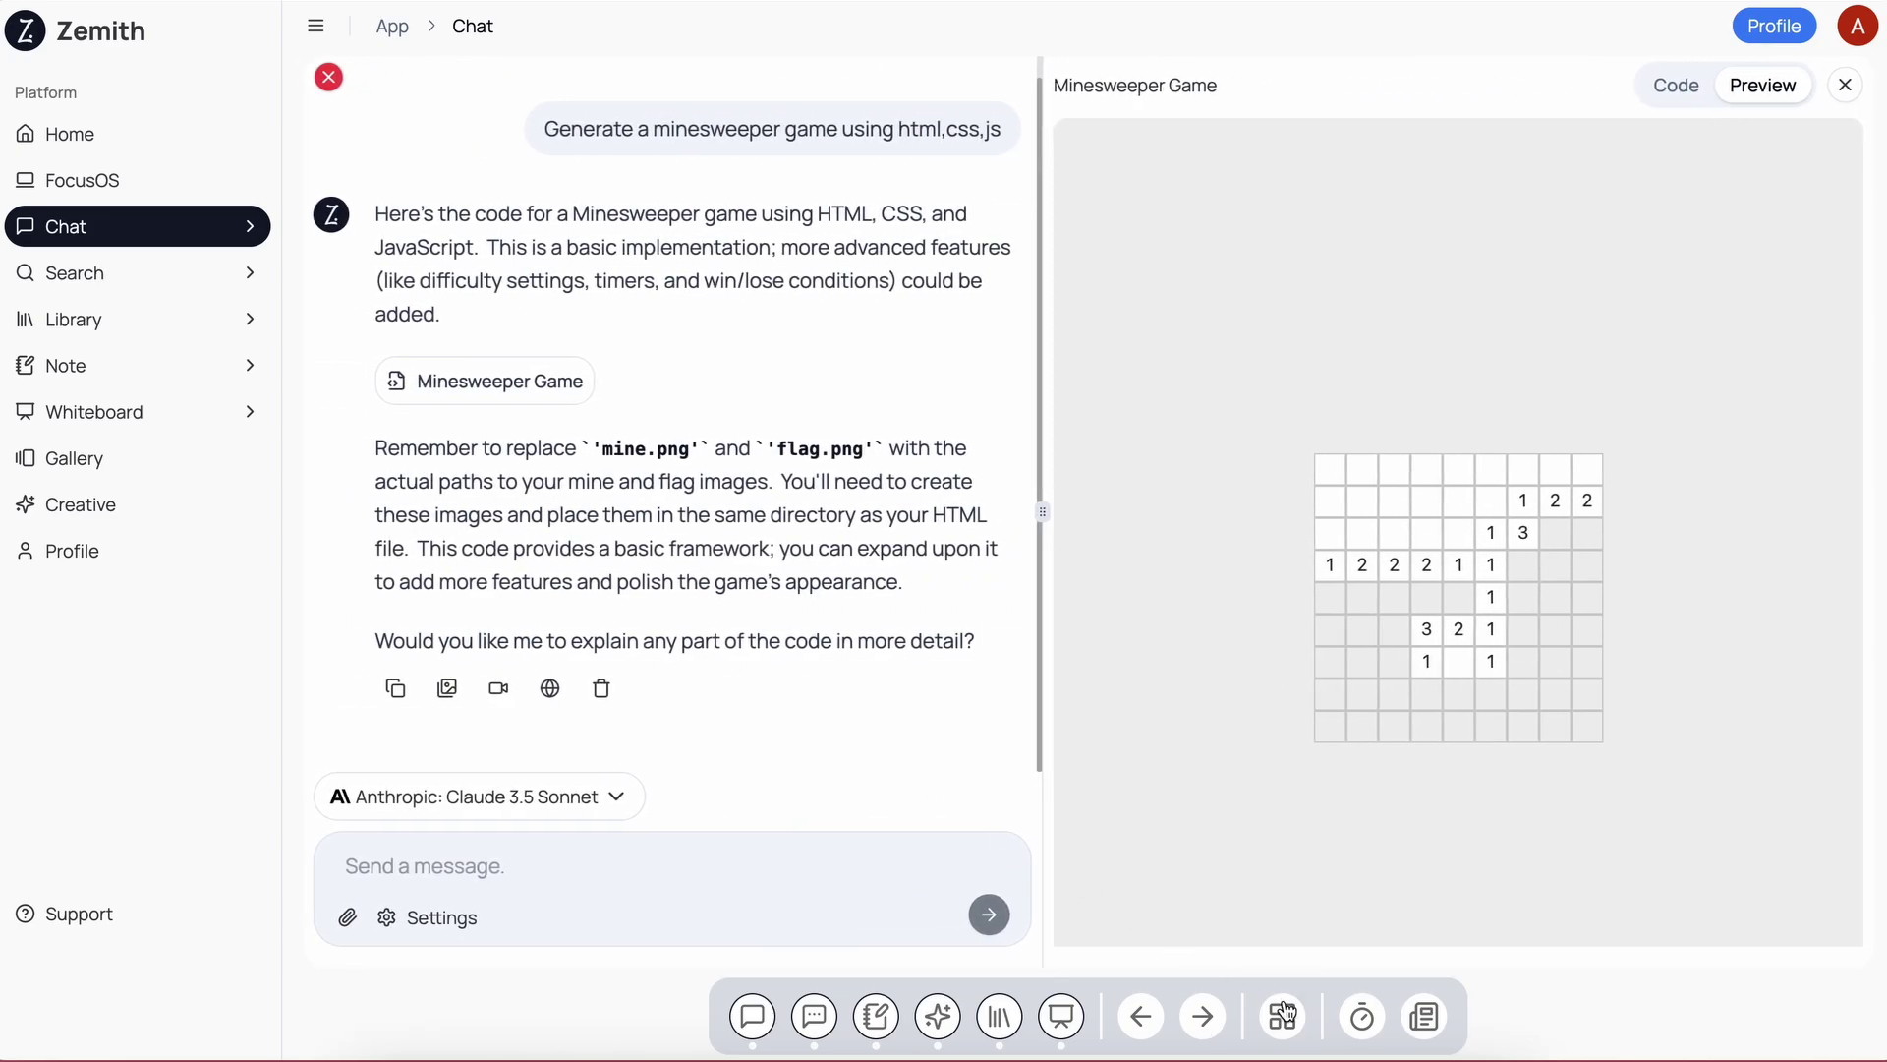
{"action": "left_click", "coordinate": [1285, 1012]}
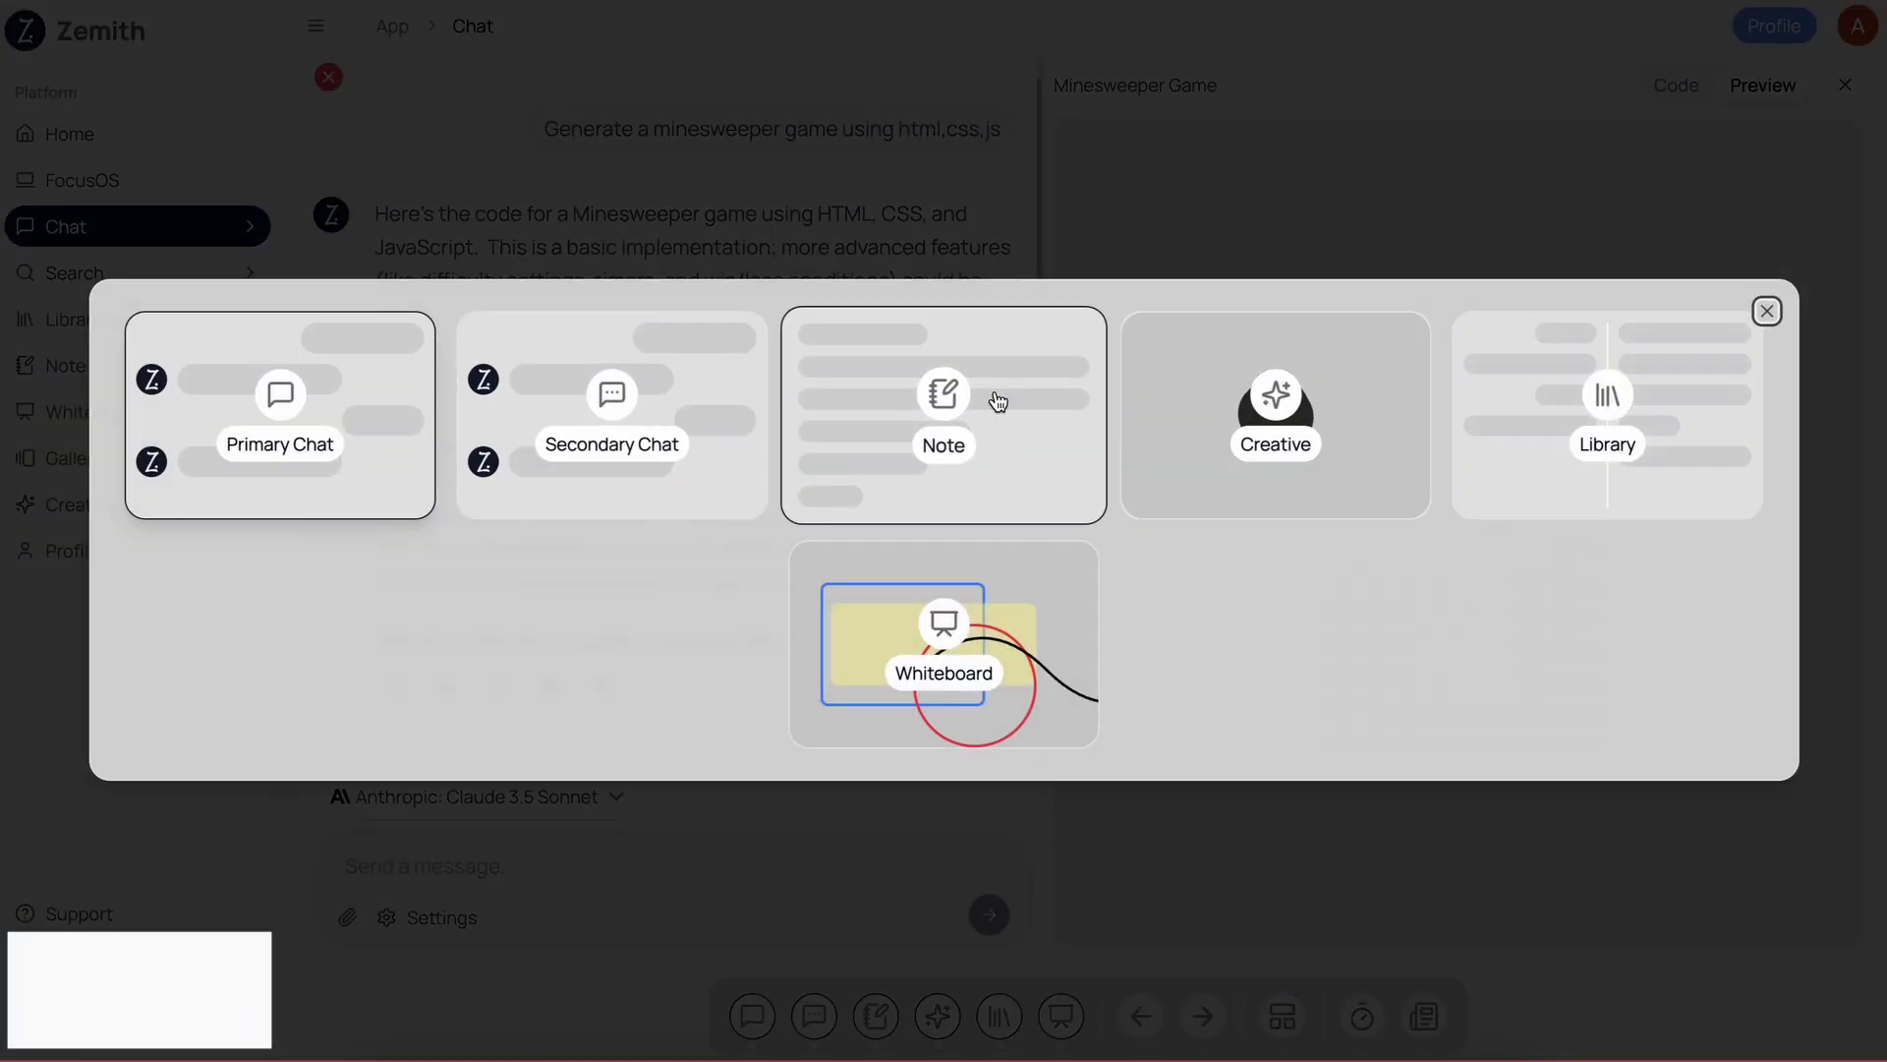
{"action": "left_click", "coordinate": [1255, 995]}
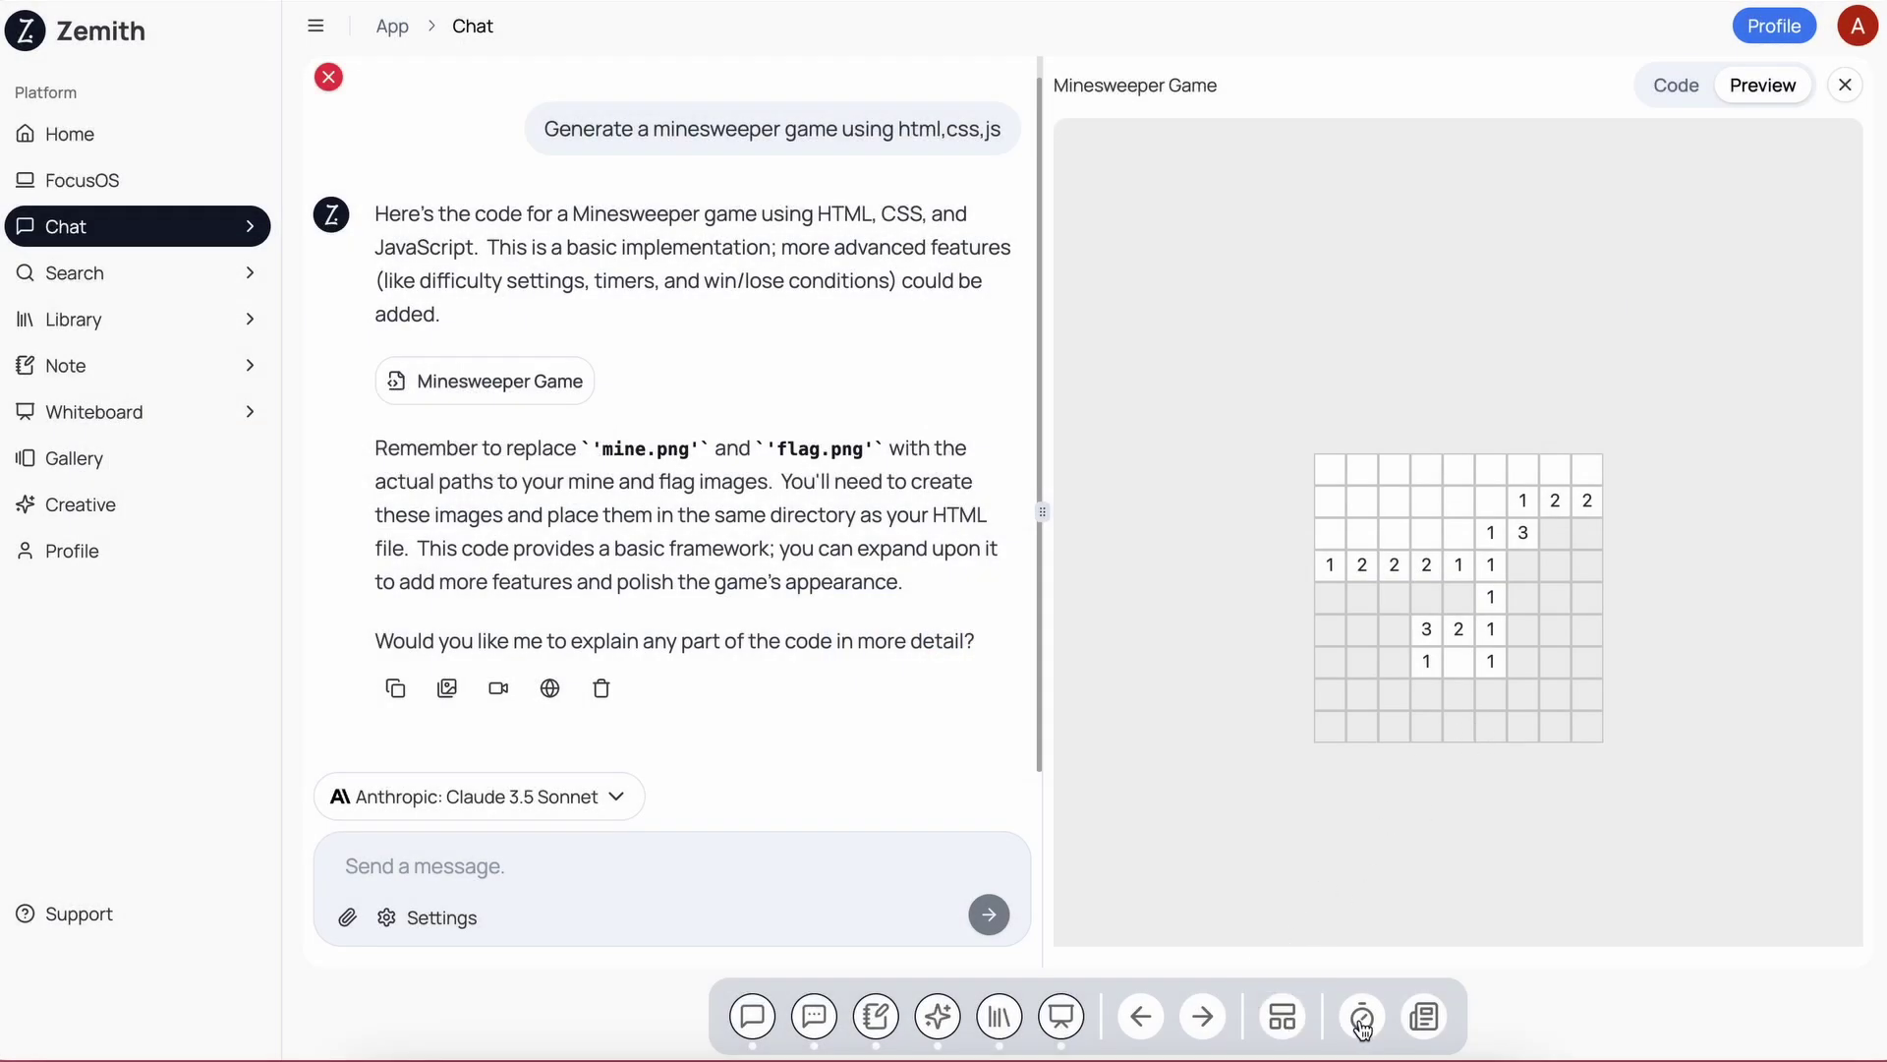
Open the AI & Tech News feed and scroll through its articles.
{"action": "left_click", "coordinate": [1415, 1023]}
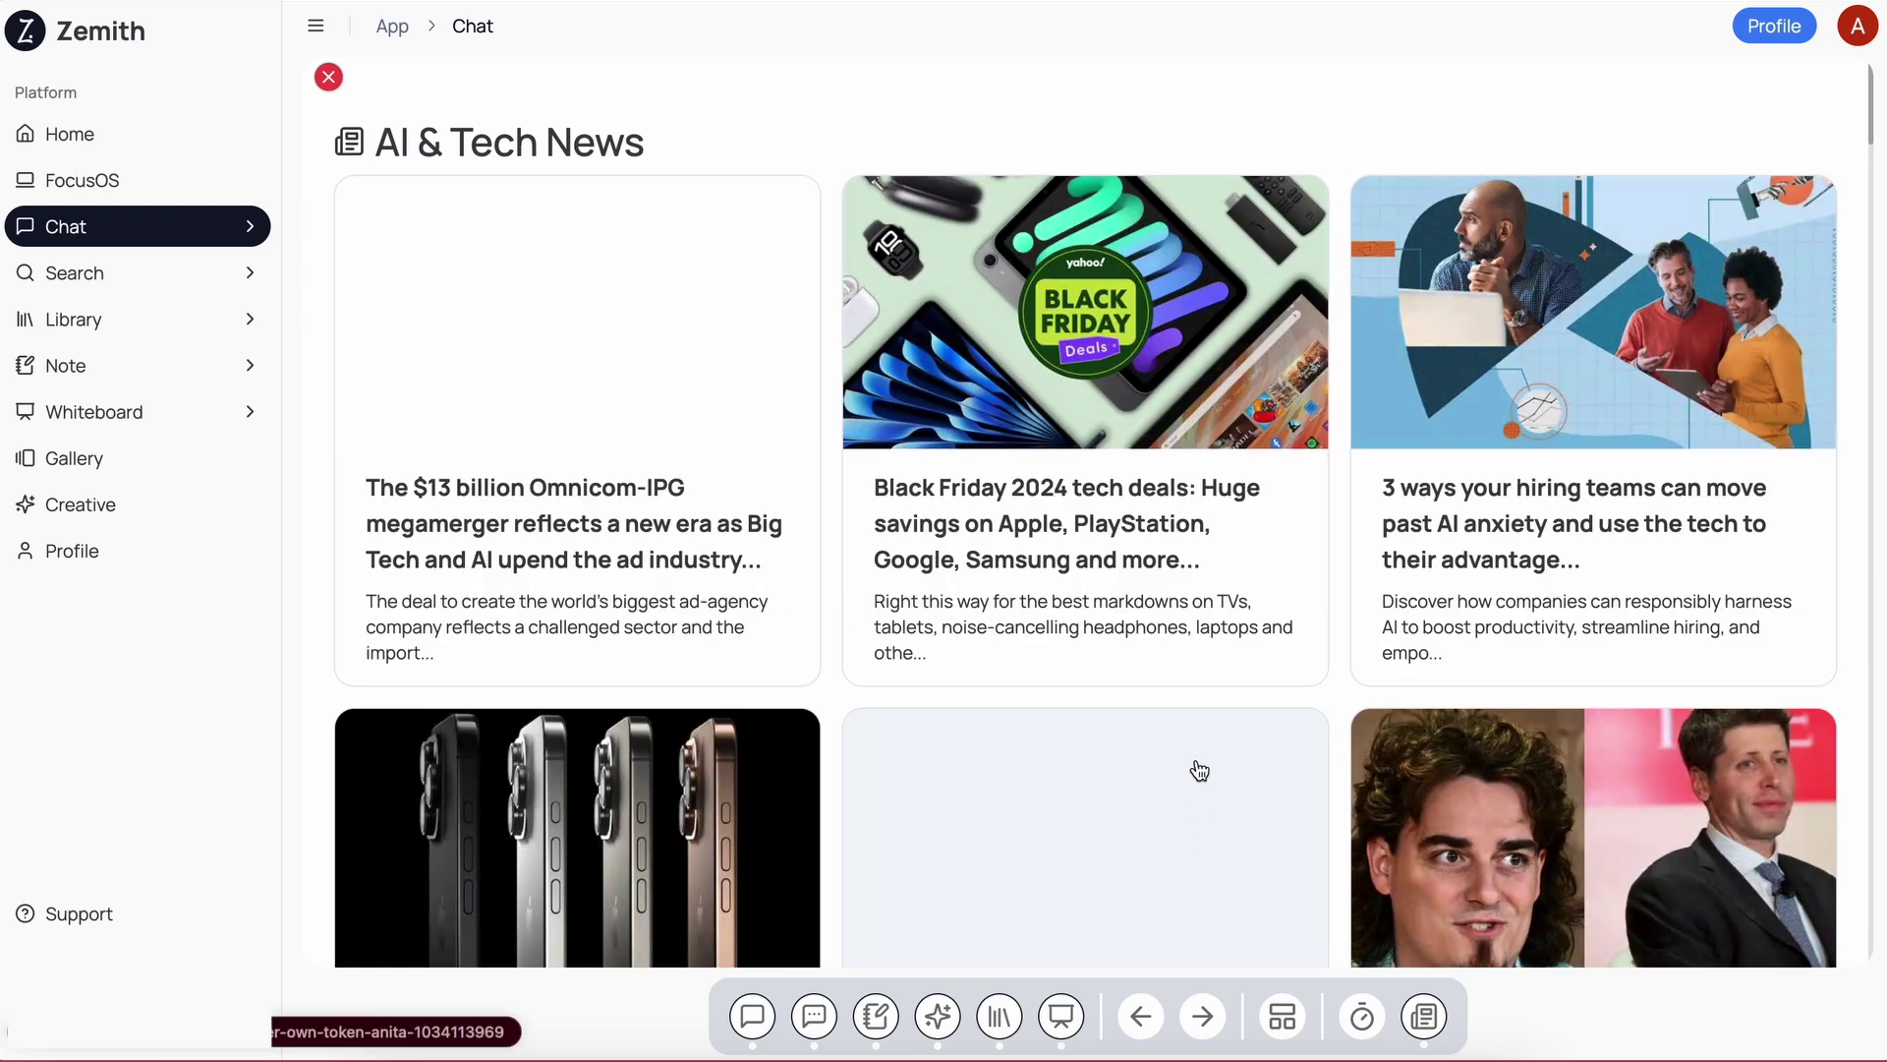
{"action": "scroll", "coordinate": [1196, 771], "scroll_direction": "down", "scroll_amount": 5}
{"action": "scroll", "coordinate": [1200, 770], "scroll_direction": "down", "scroll_amount": 20}
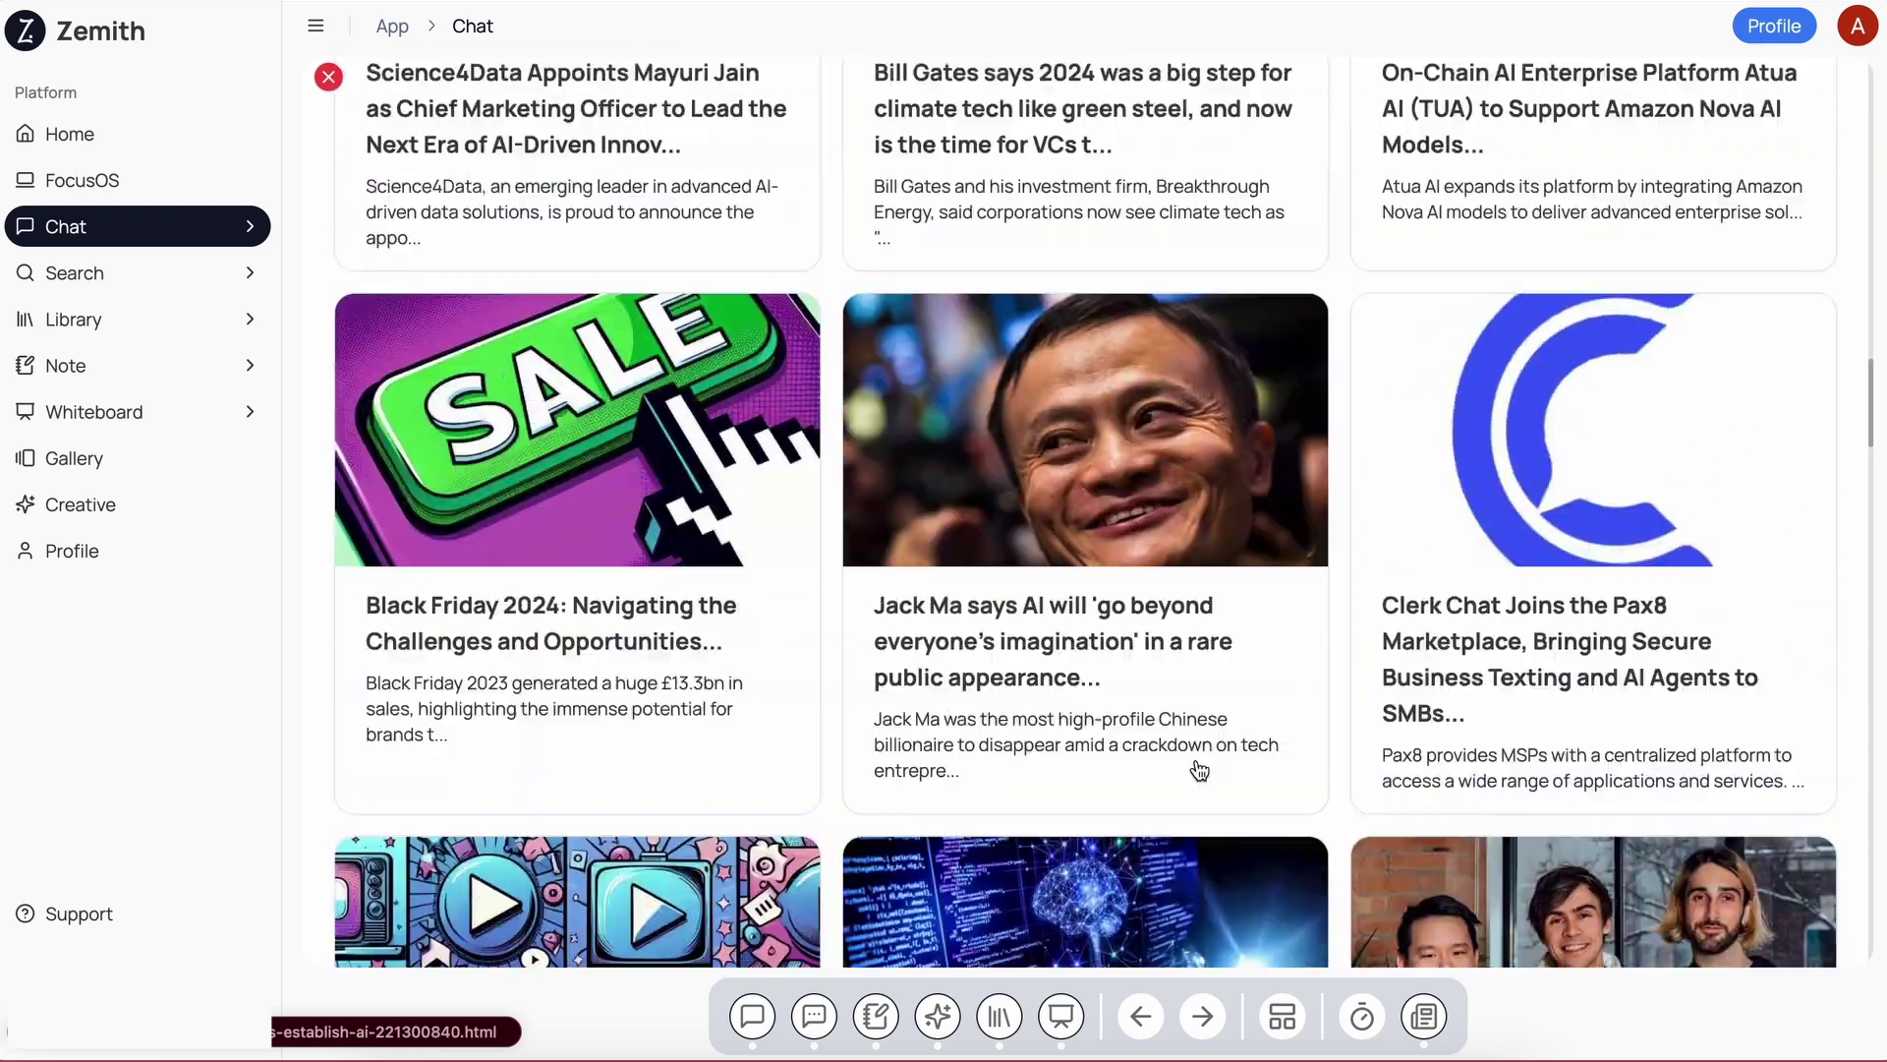
{"action": "scroll", "coordinate": [1199, 770], "scroll_direction": "up", "scroll_amount": 20}
Expand the saved chats list, go to Home, then collapse the list.
{"action": "left_click", "coordinate": [197, 226]}
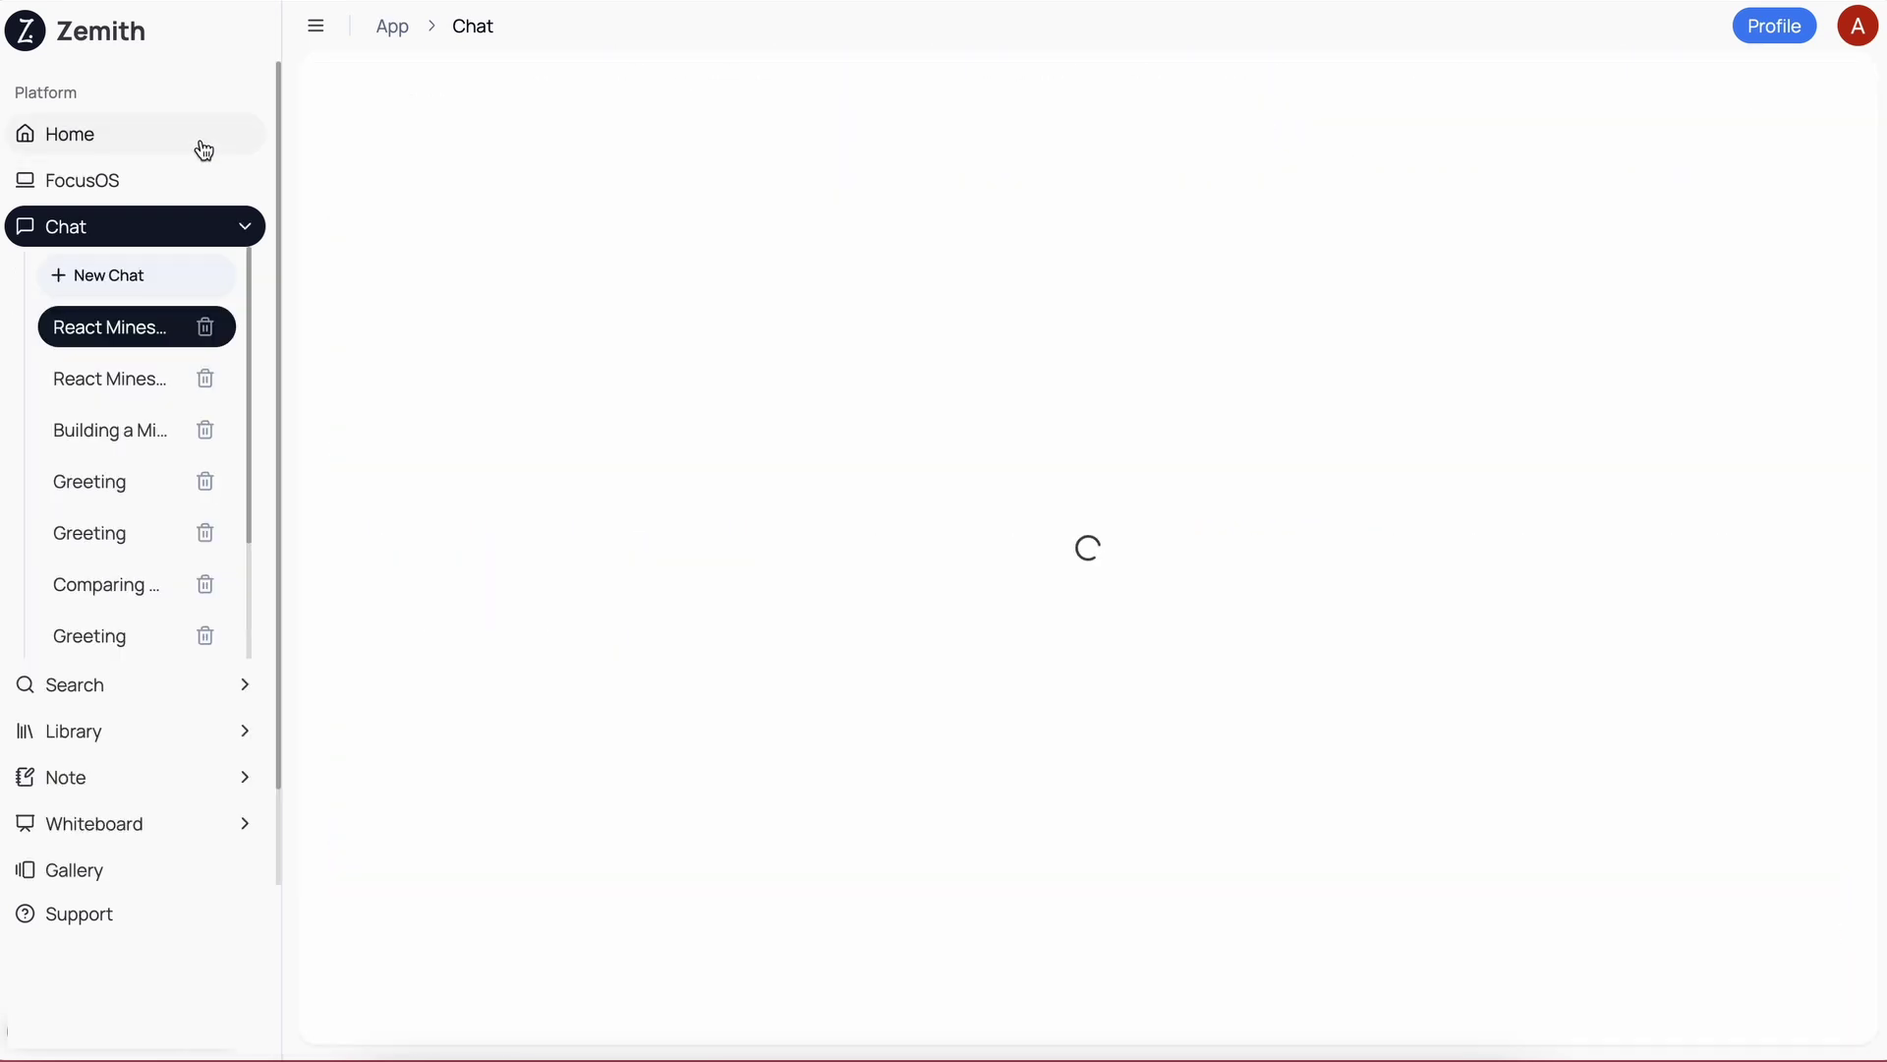
{"action": "left_click", "coordinate": [203, 138]}
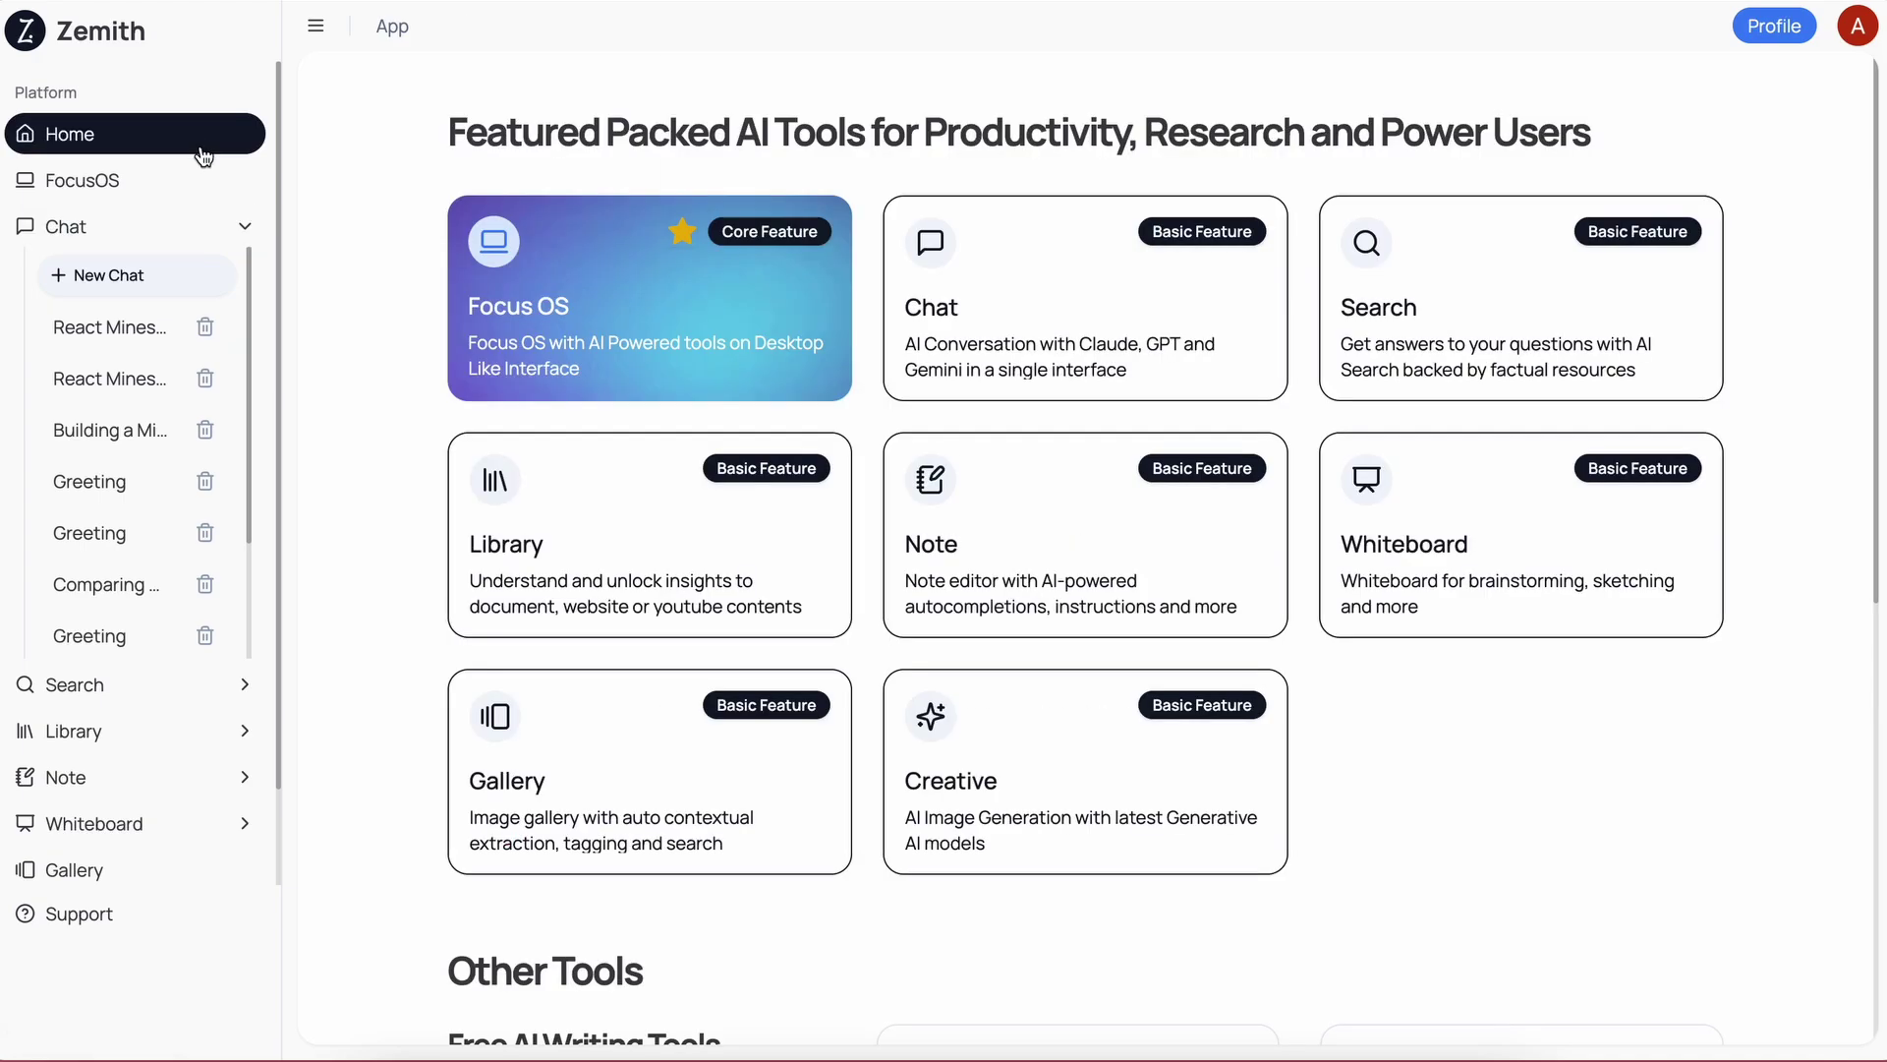
{"action": "left_click", "coordinate": [245, 230]}
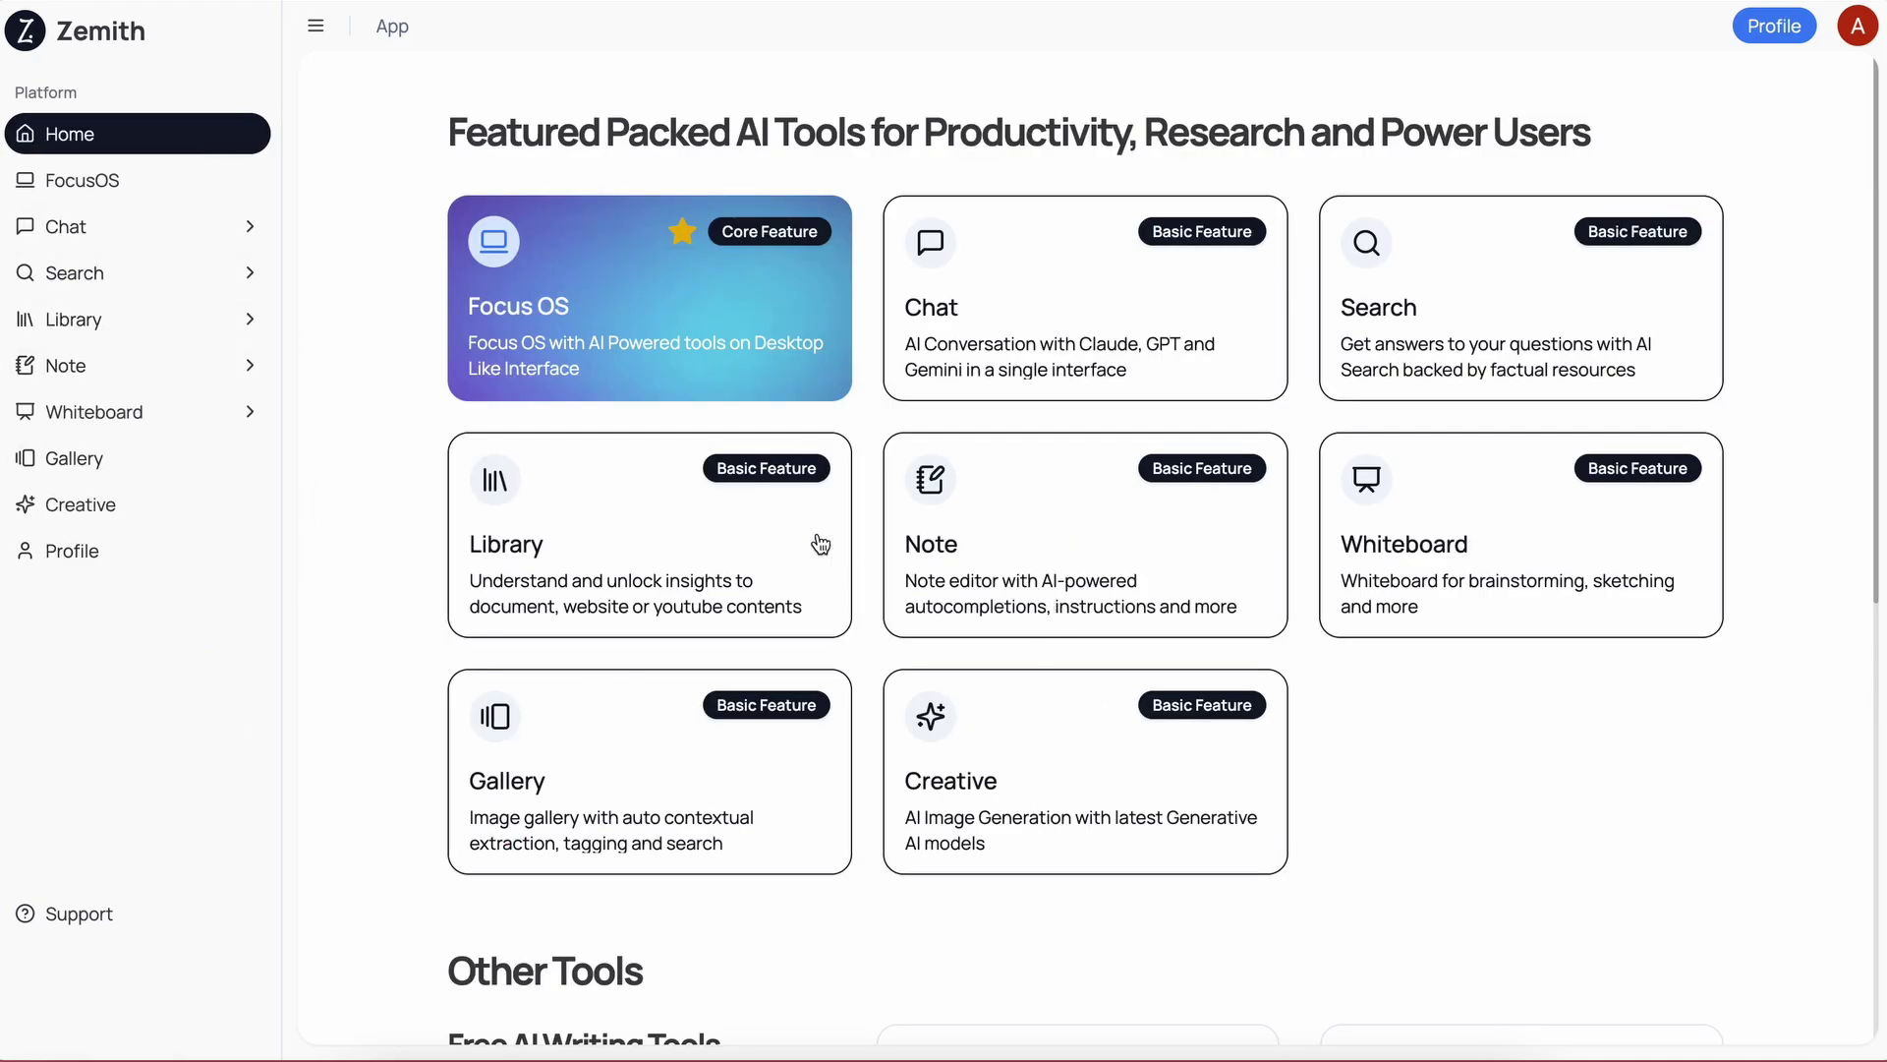
{"action": "scroll", "coordinate": [1040, 547], "scroll_direction": "down", "scroll_amount": 1}
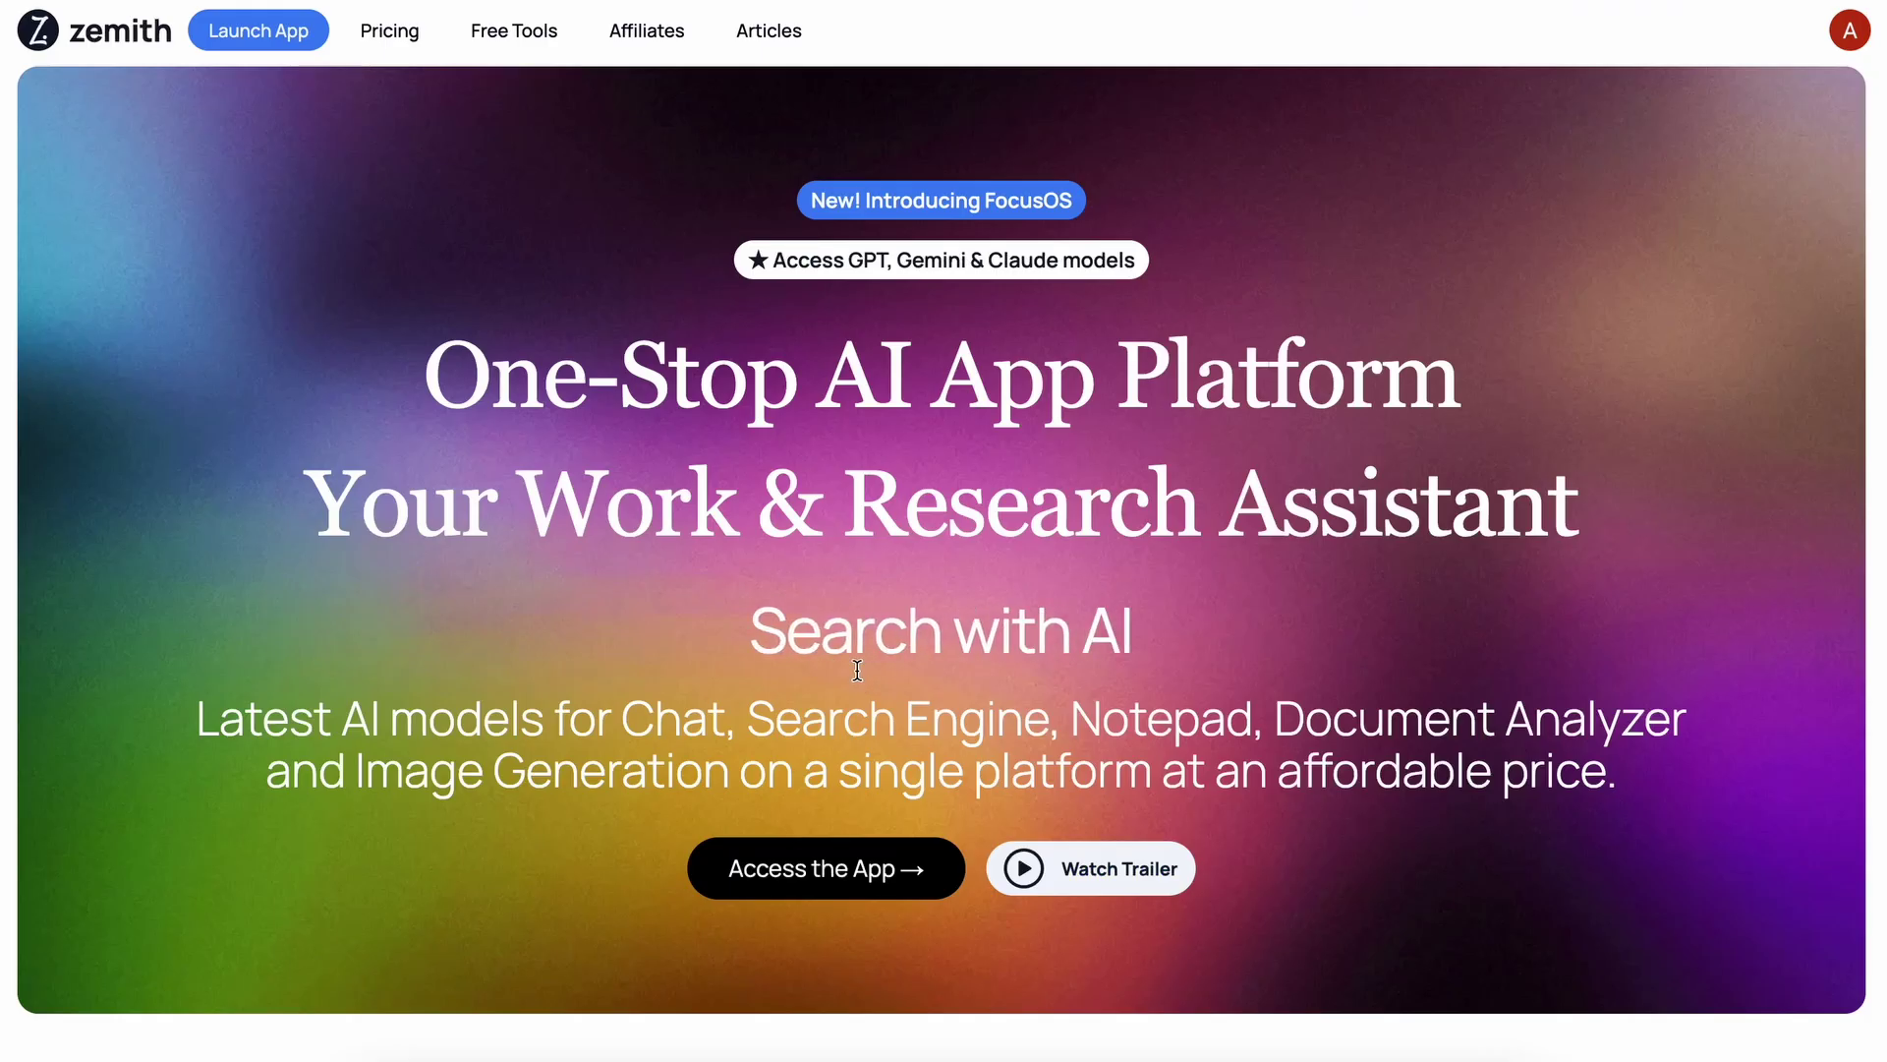
{"action": "scroll", "coordinate": [644, 772], "scroll_direction": "down", "scroll_amount": 20}
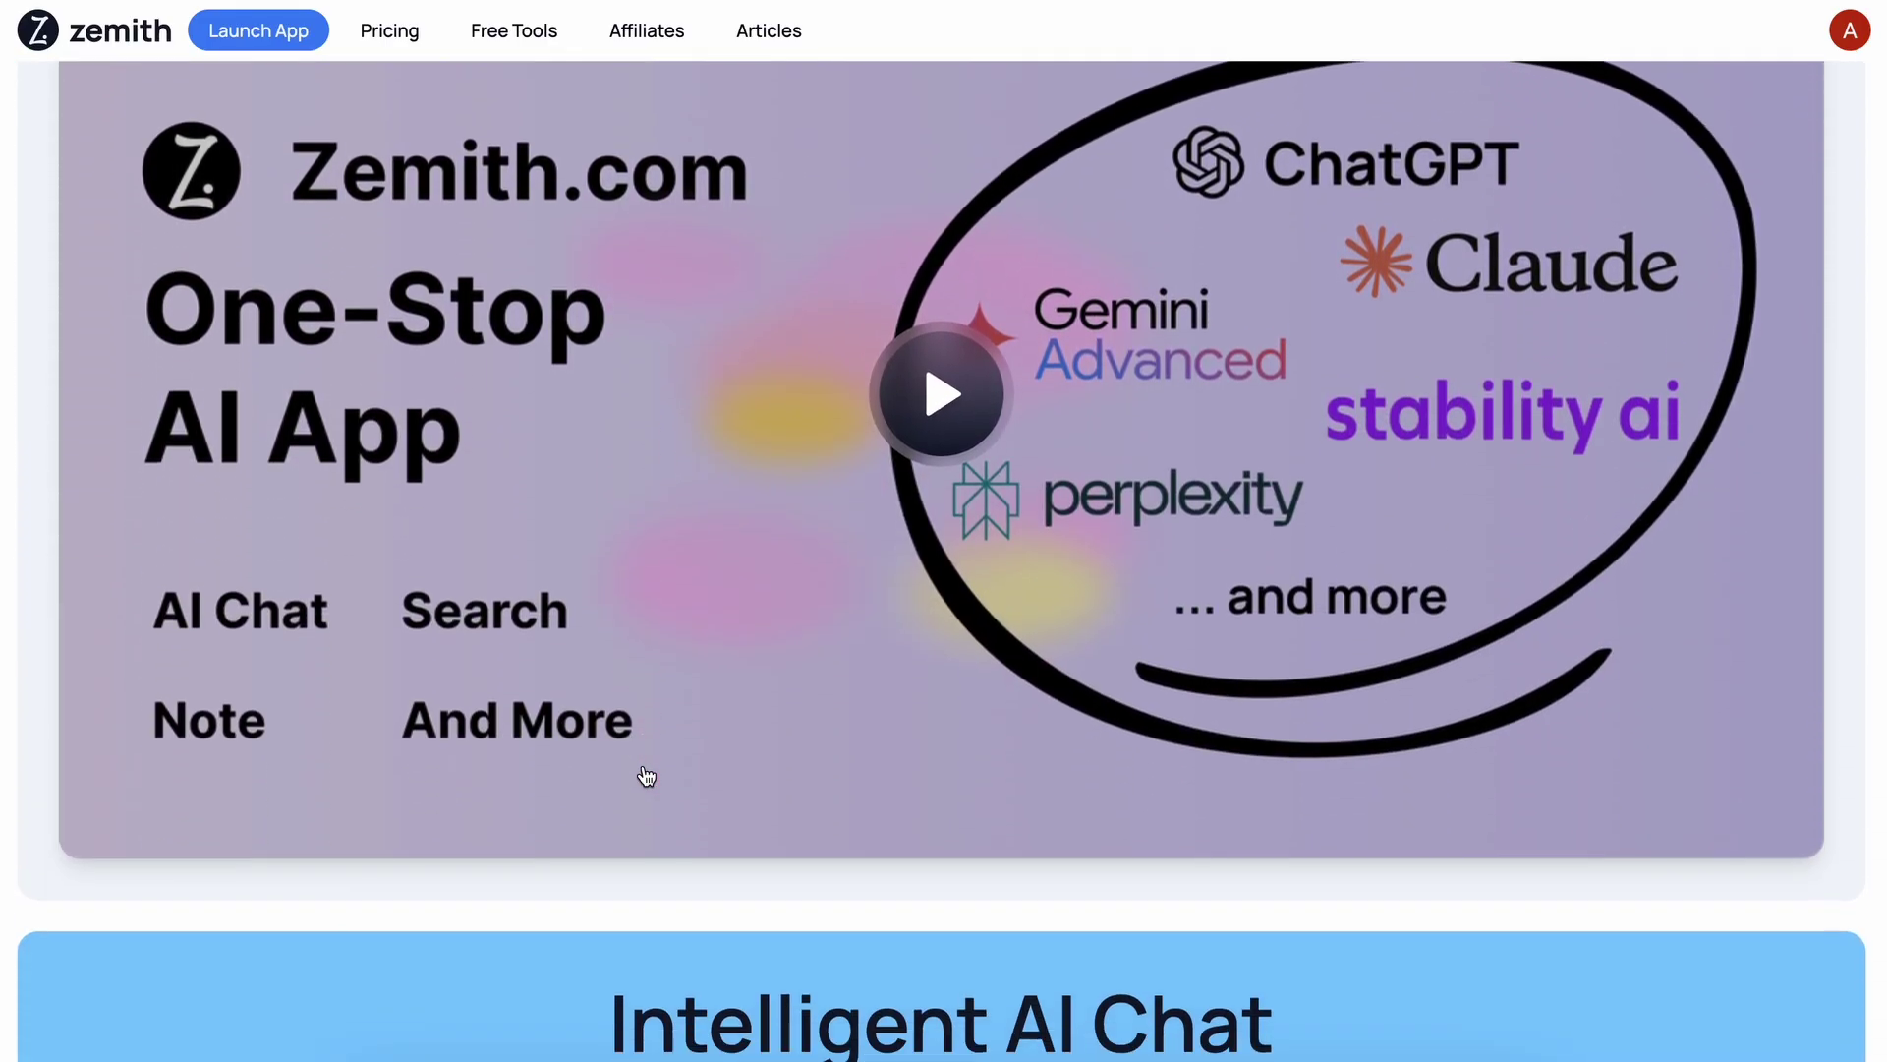
{"action": "scroll", "coordinate": [644, 766], "scroll_direction": "down", "scroll_amount": 20}
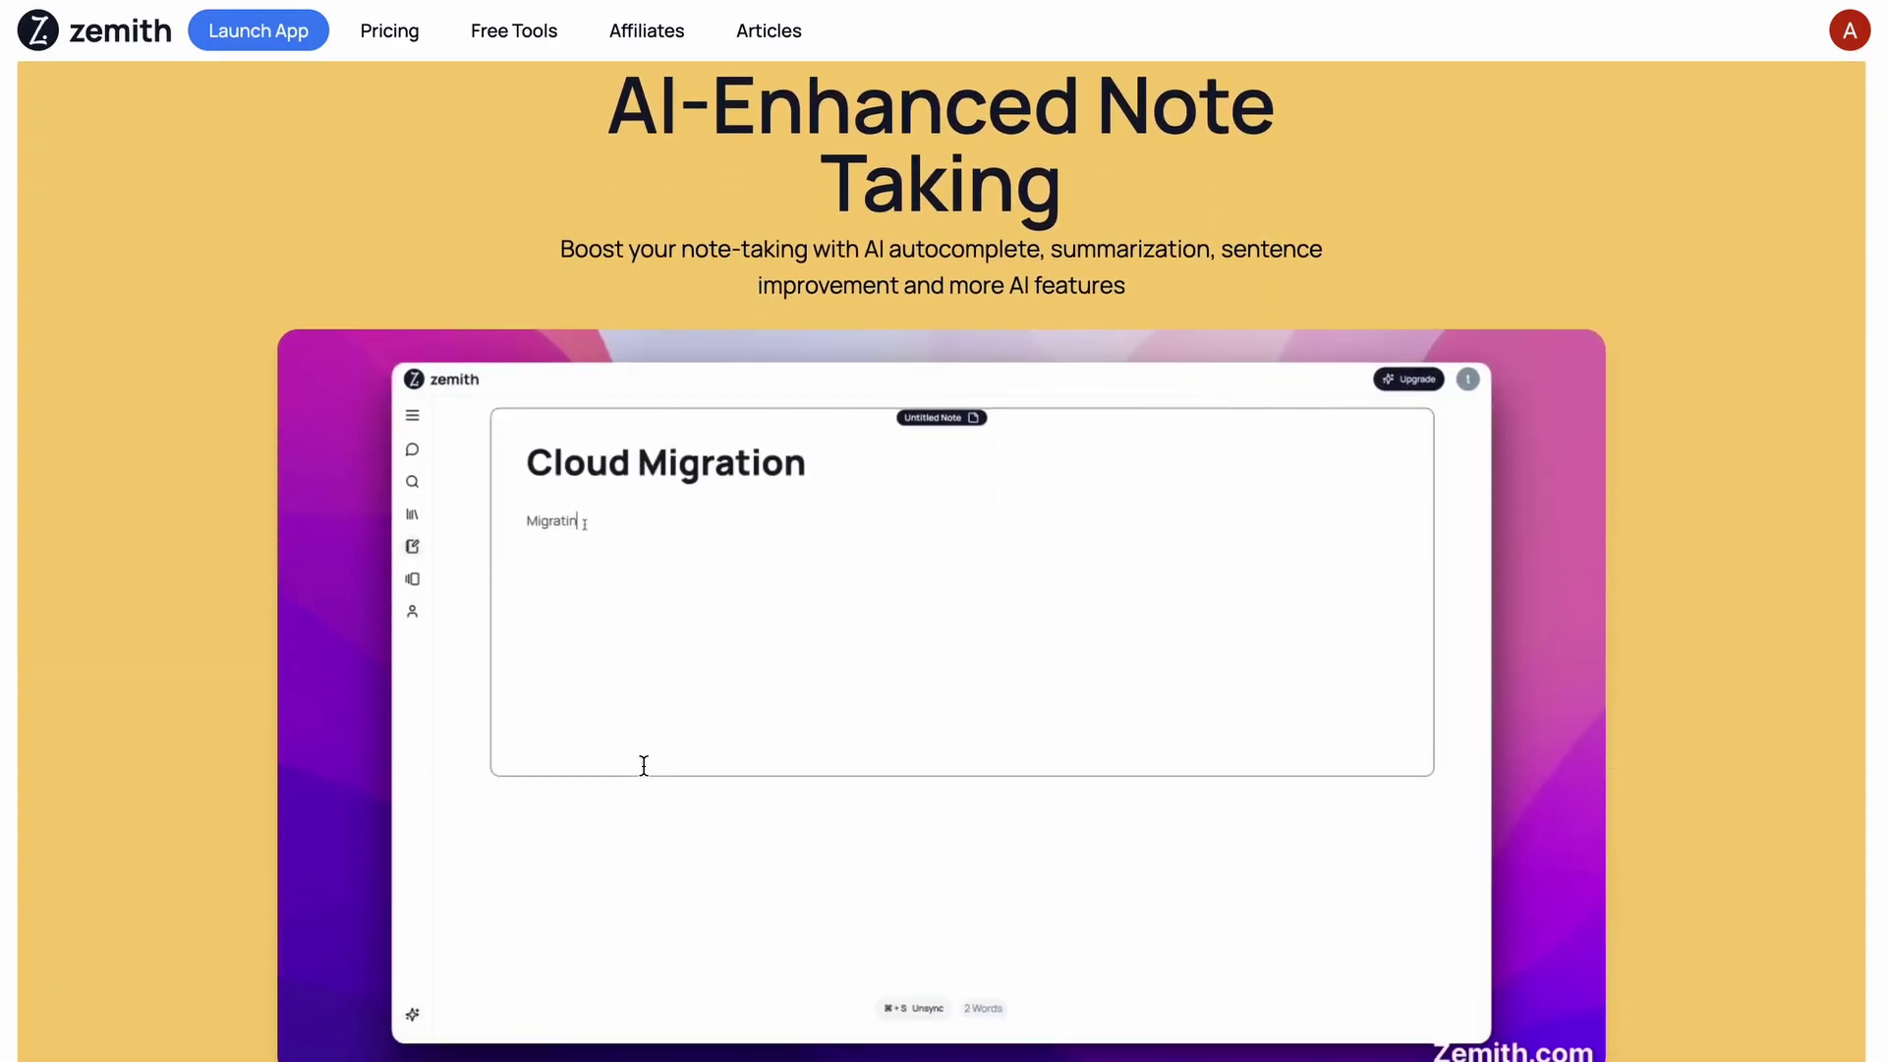
{"action": "scroll", "coordinate": [644, 766], "scroll_direction": "down", "scroll_amount": 20}
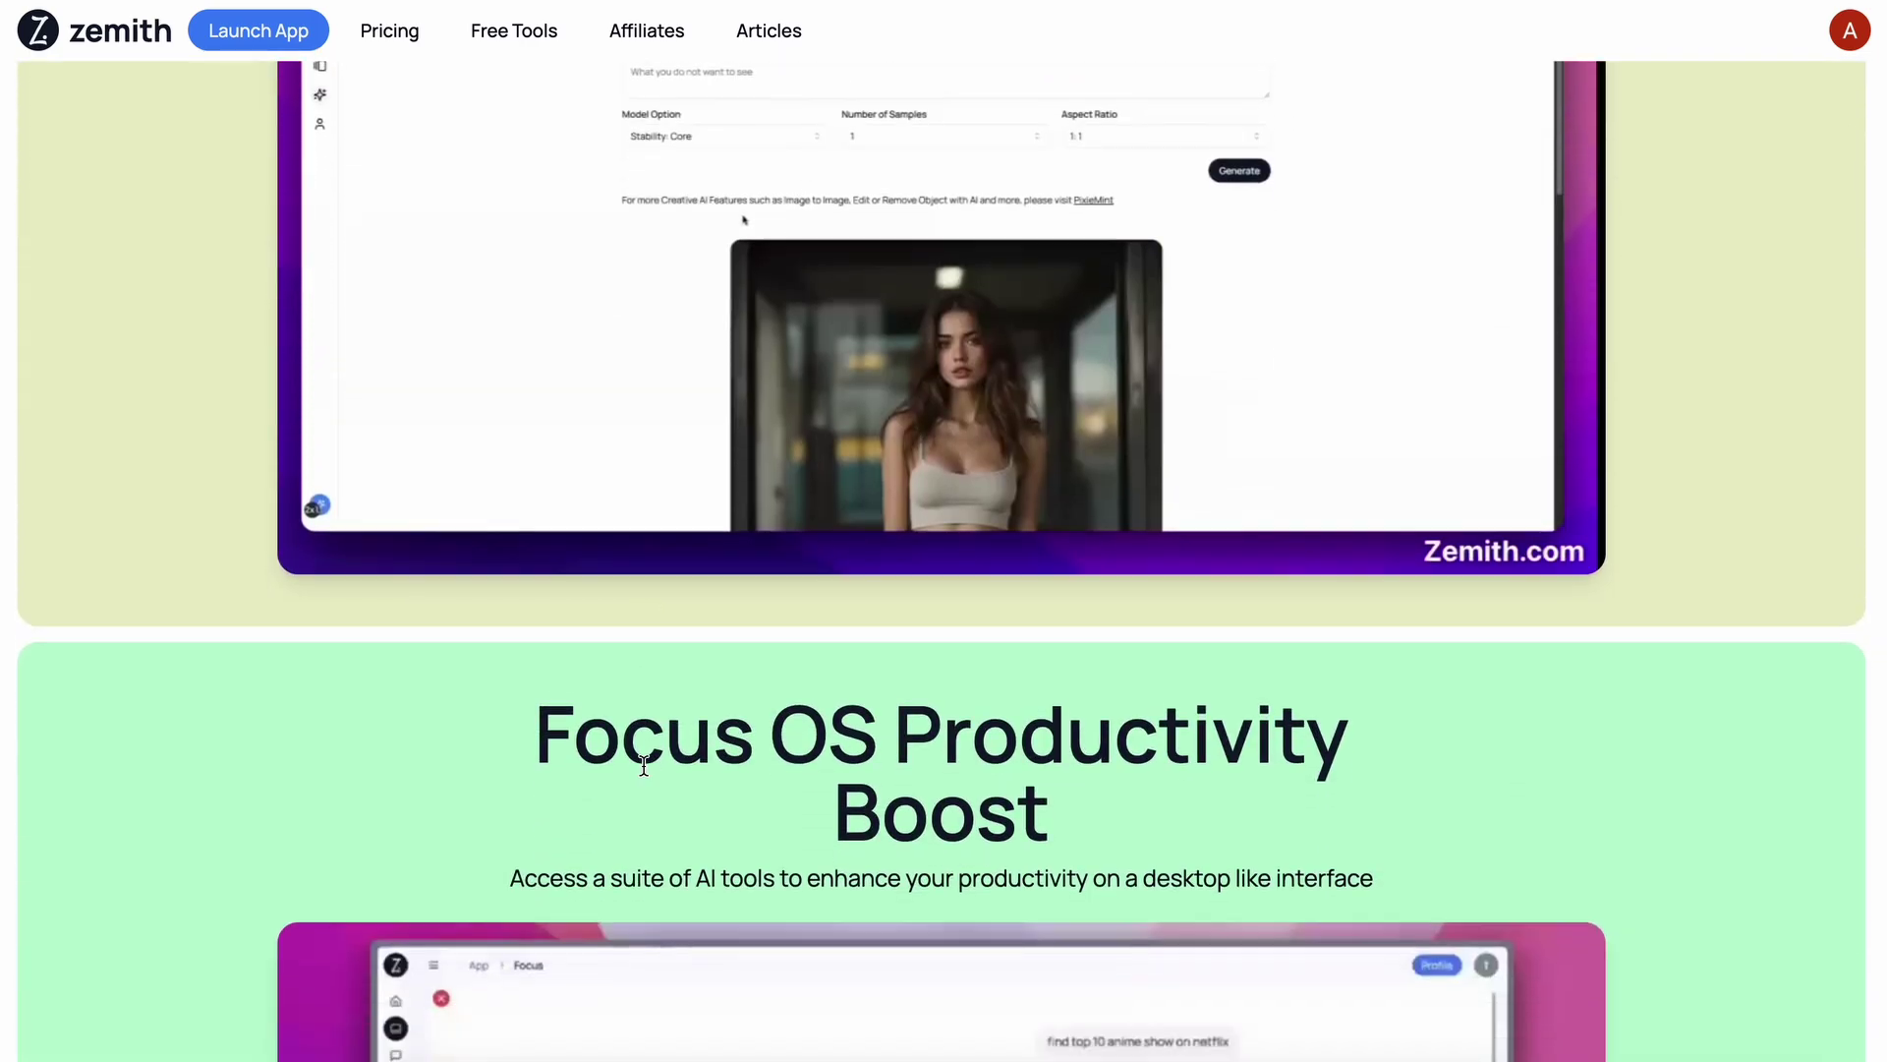
{"action": "scroll", "coordinate": [643, 763], "scroll_direction": "down", "scroll_amount": 15}
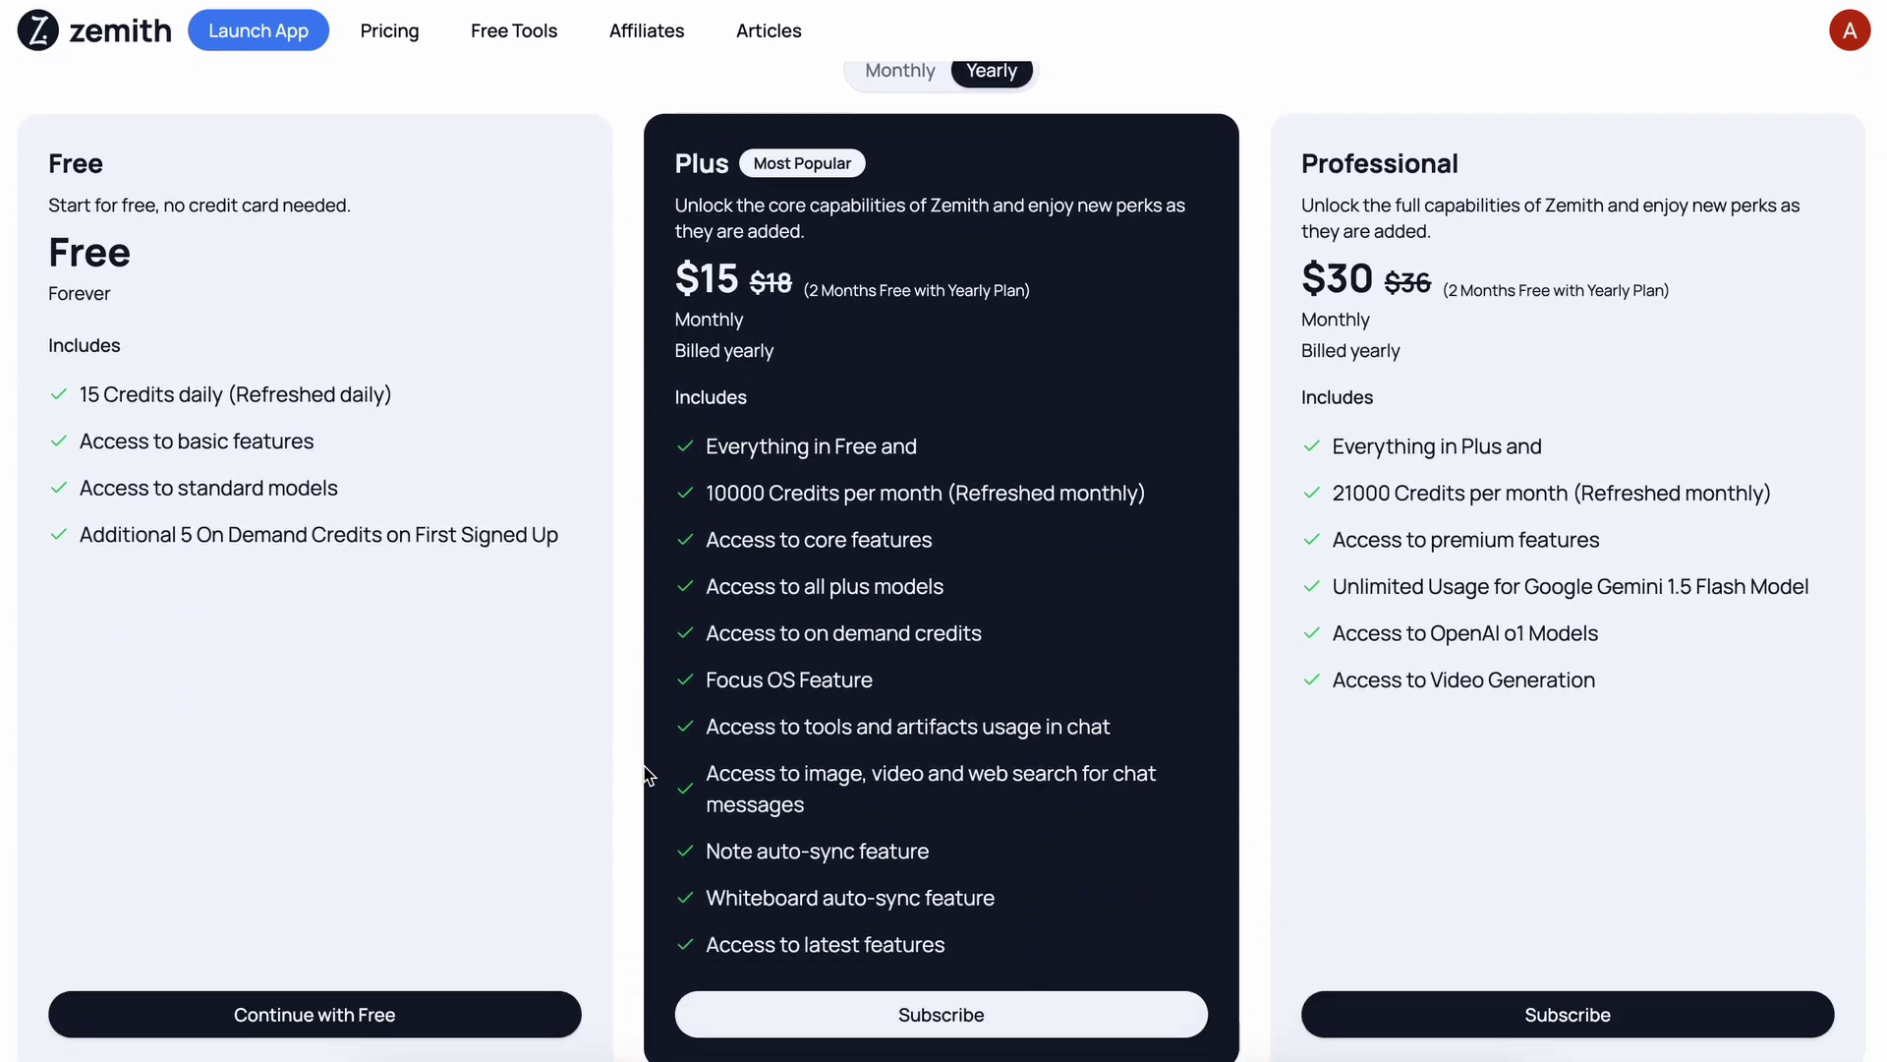